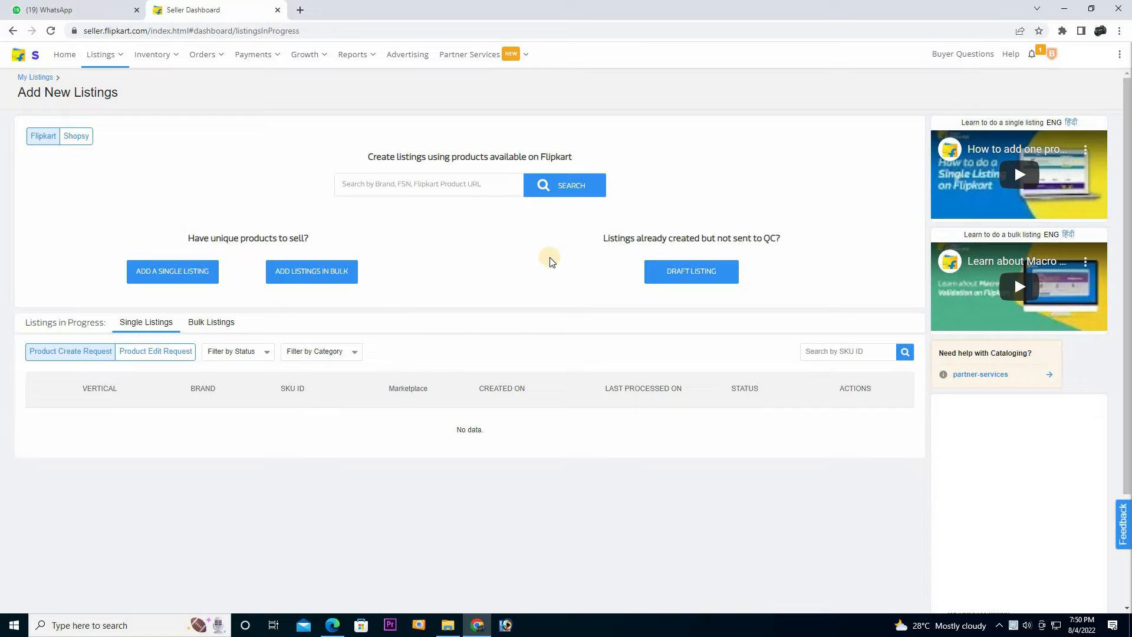
Open Add New Listings with the Flipkart marketplace selected and start adding listings in bulk
click(108, 59)
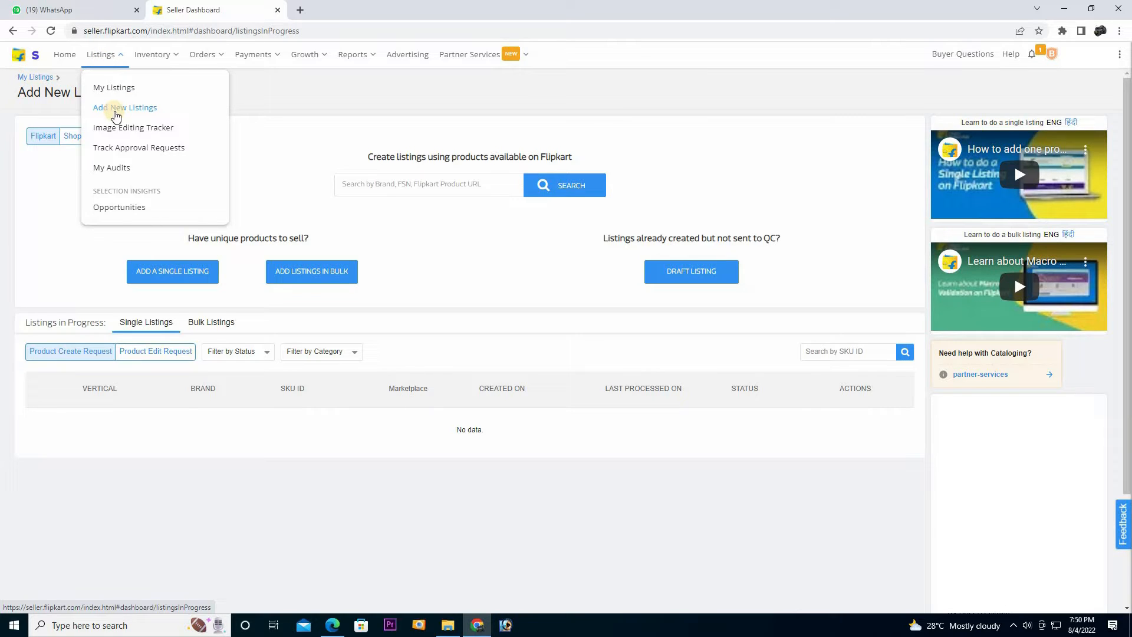
click(116, 116)
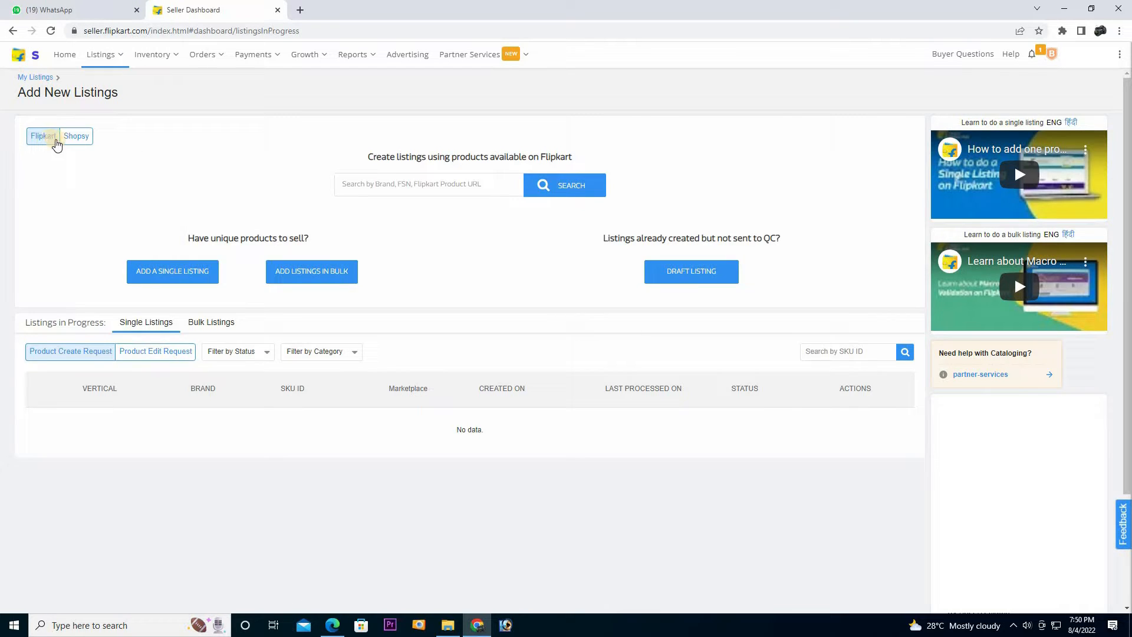
click(47, 141)
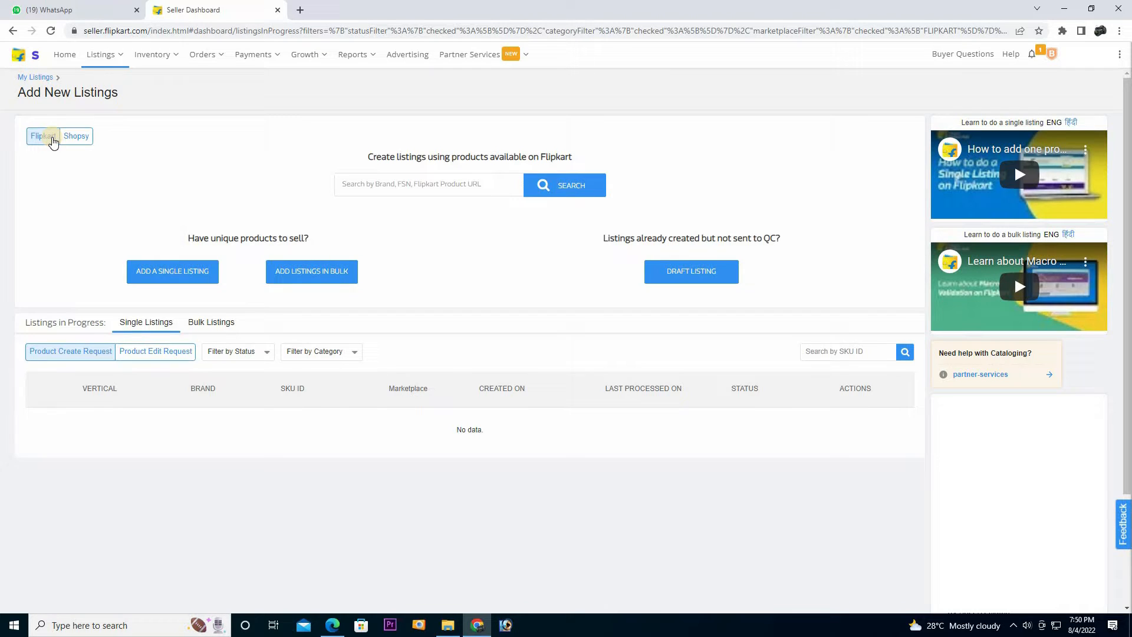
drag(216, 235, 354, 233)
click(125, 282)
click(297, 279)
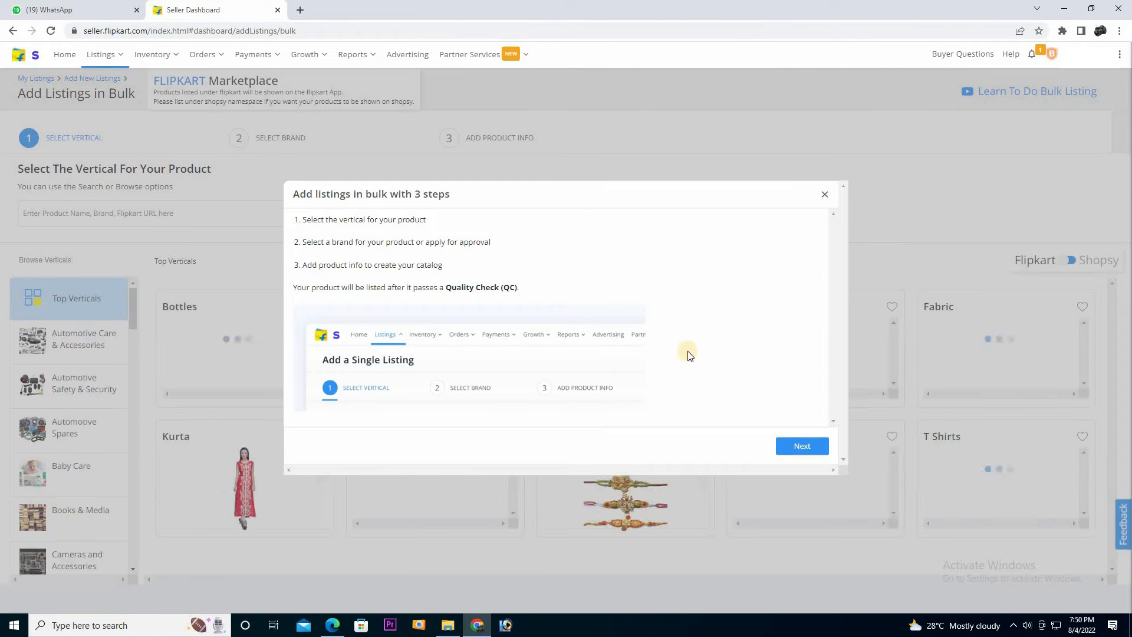
Dismiss the intro guide, choose T Shirts as the vertical, and proceed to Mens T-shirt brand selection
click(825, 194)
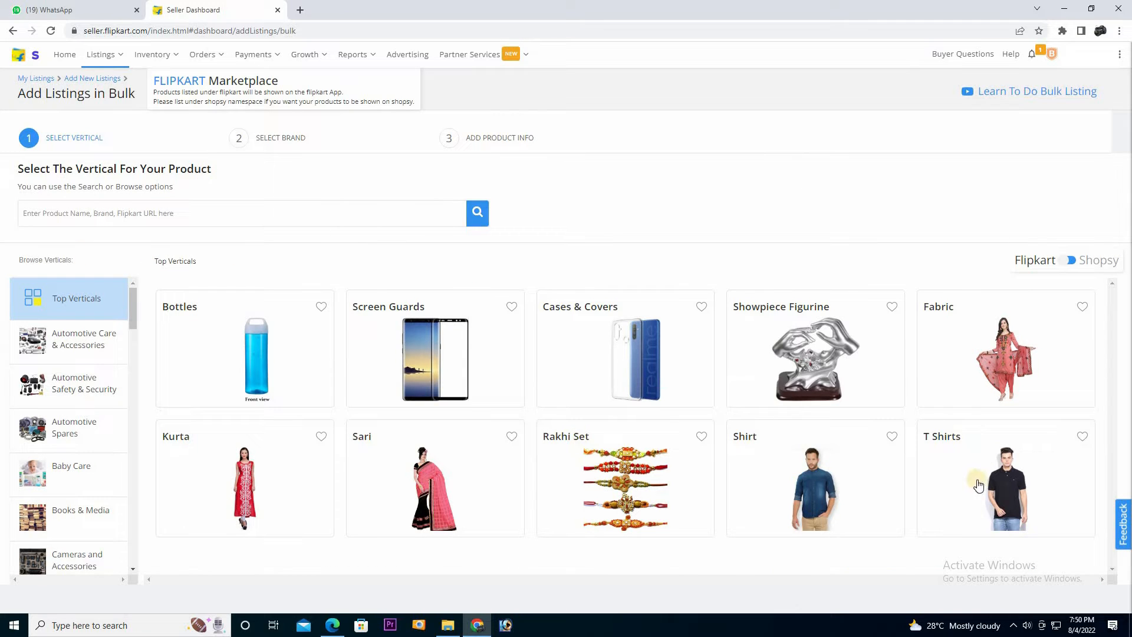
click(1085, 438)
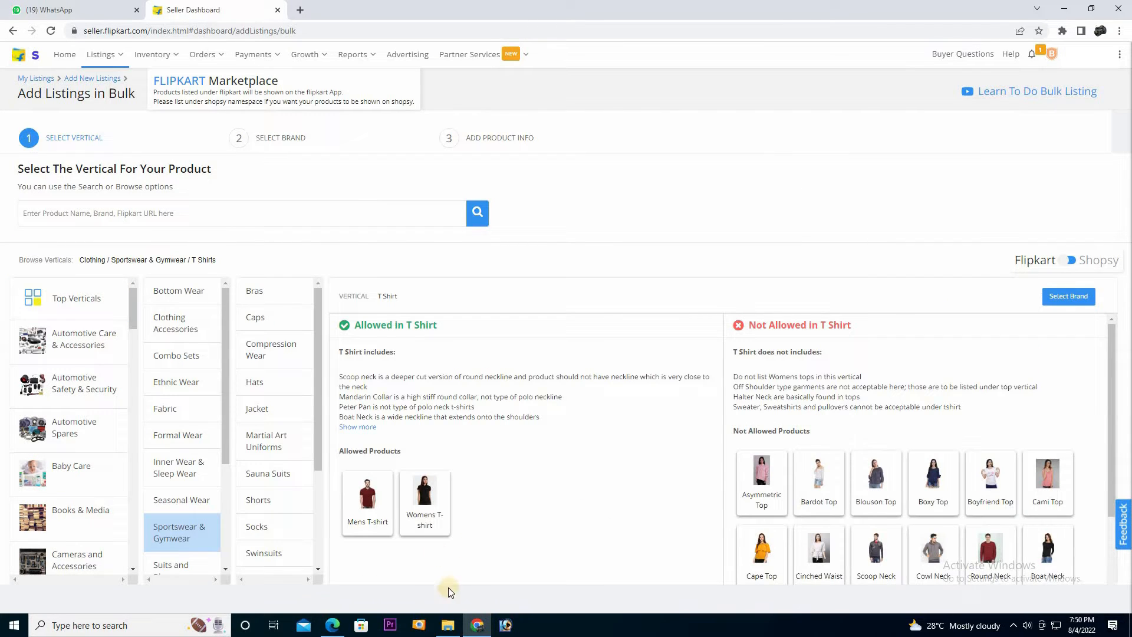
mouse_move(360, 498)
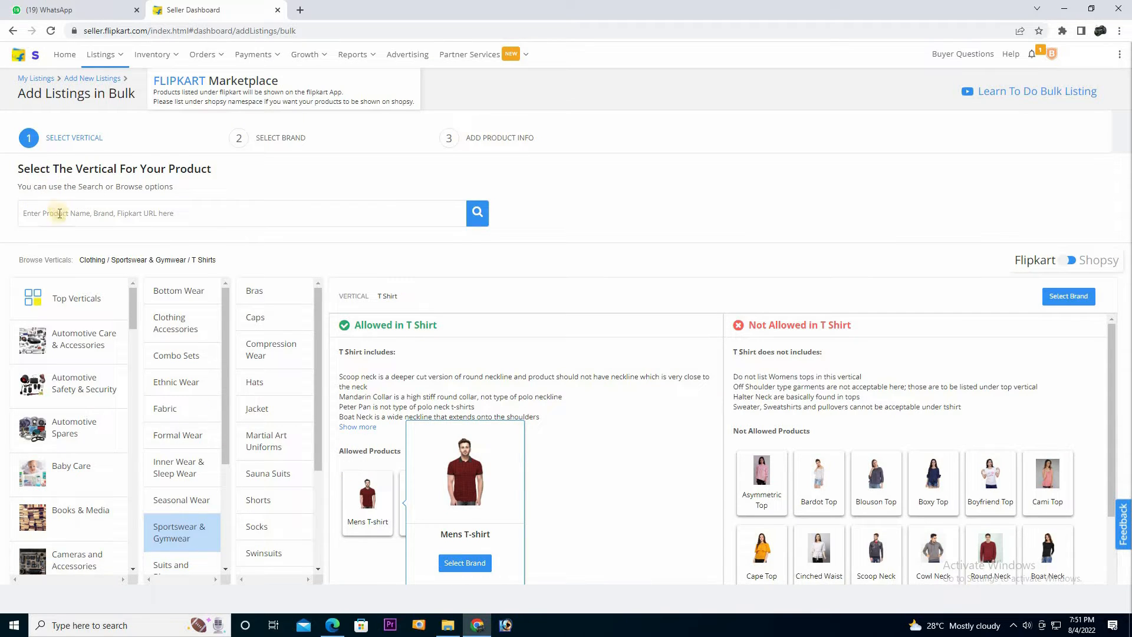
click(135, 411)
scroll(76, 413, up, 6)
click(450, 565)
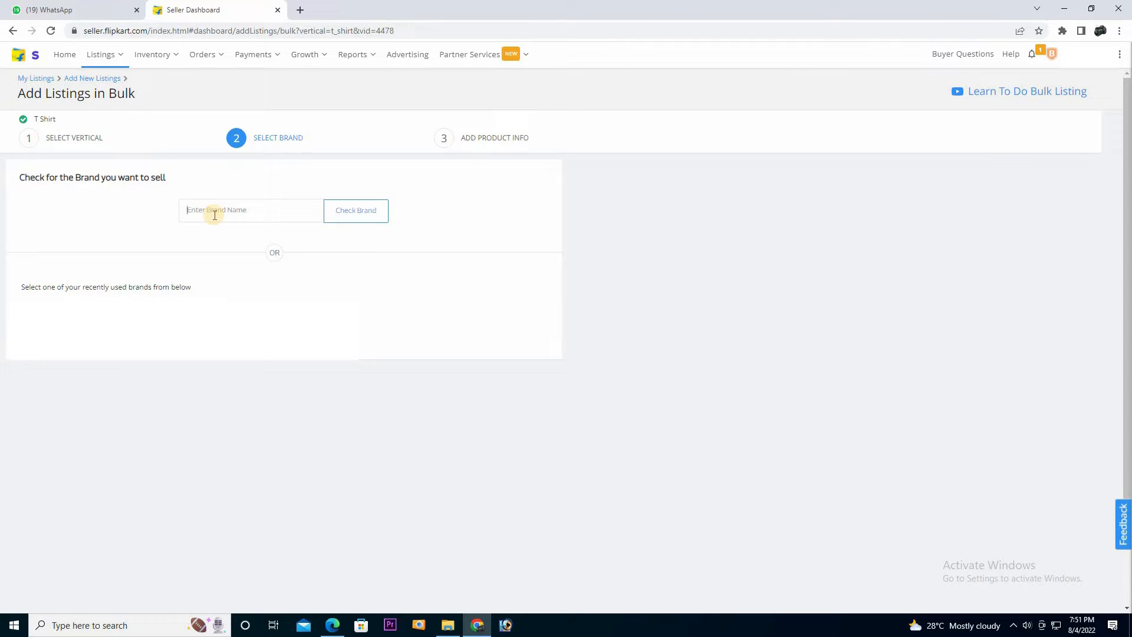
Search for the brand TSHIRTXYZ and check its approval result
text(TSHIRTY)
click(27, 137)
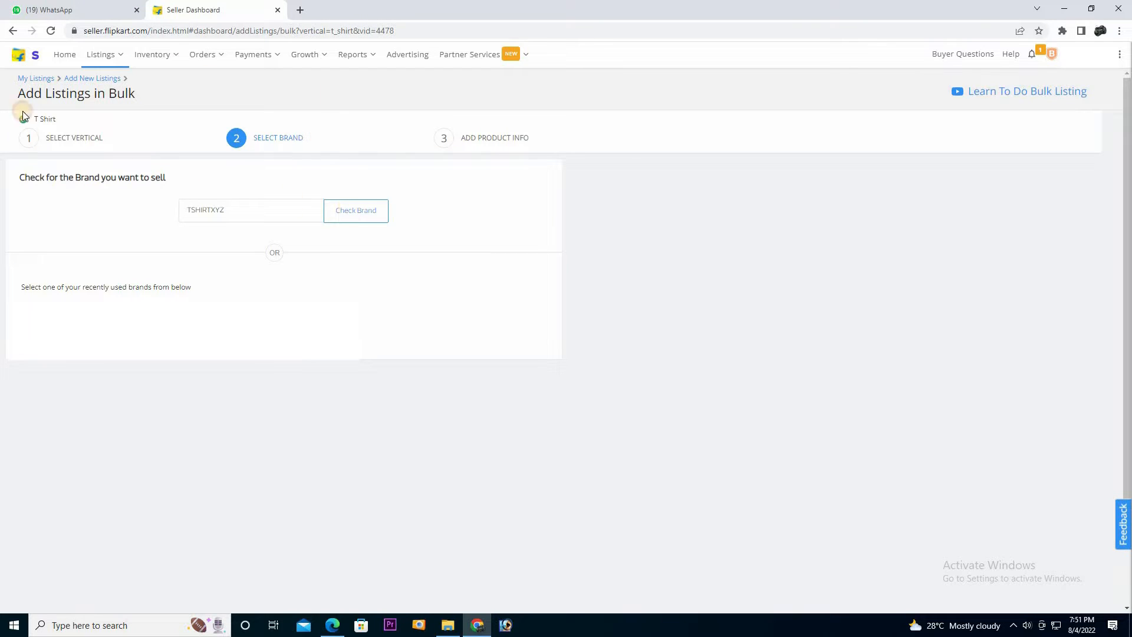
drag(815, 221, 894, 229)
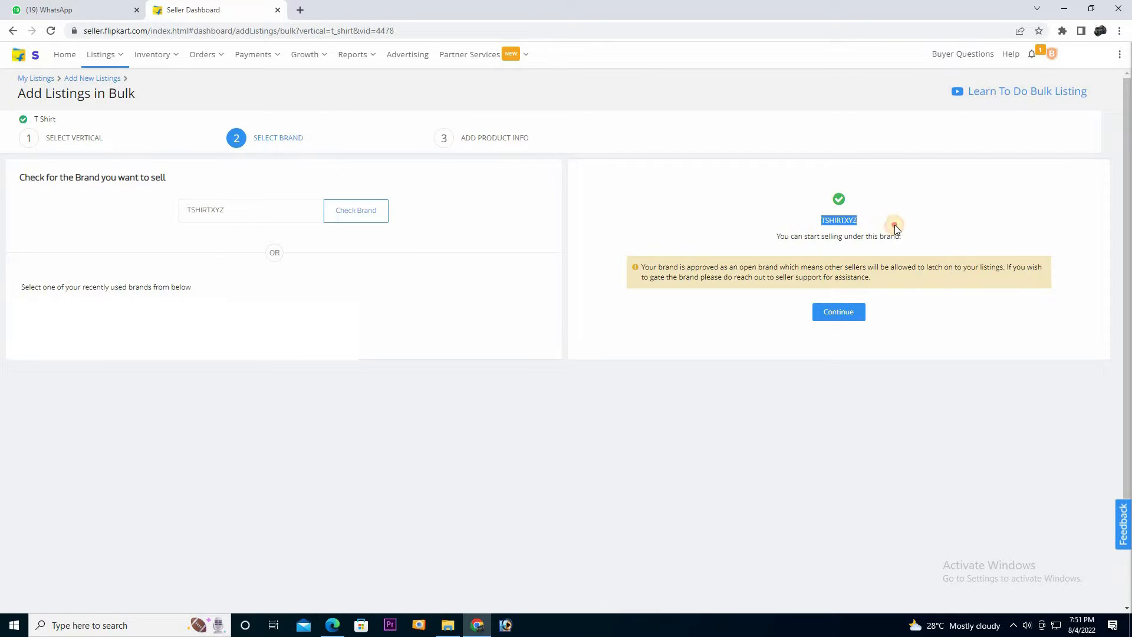
drag(821, 220, 937, 232)
click(927, 234)
Verify the approved brand name TSHIRTXYZ and continue to Add Product Info
drag(824, 220, 895, 217)
click(868, 228)
click(894, 217)
double_click(847, 218)
click(848, 218)
double_click(837, 219)
click(840, 219)
double_click(842, 219)
click(842, 219)
click(853, 312)
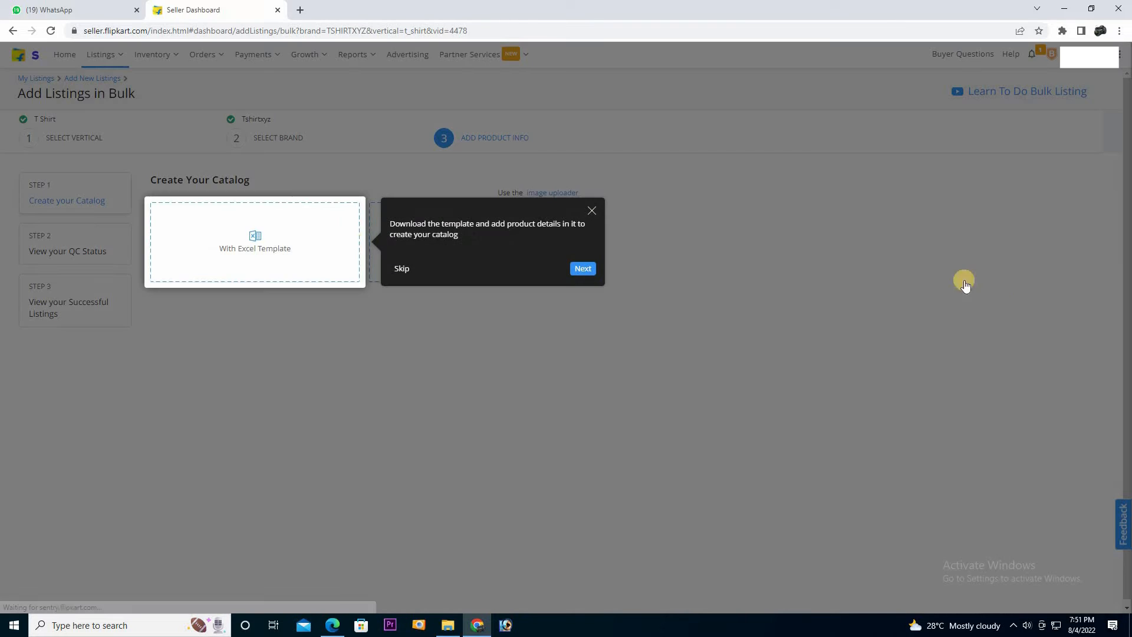
Choose catalog creation with an Excel template, download the T-shirt template, and open it in Excel
click(306, 240)
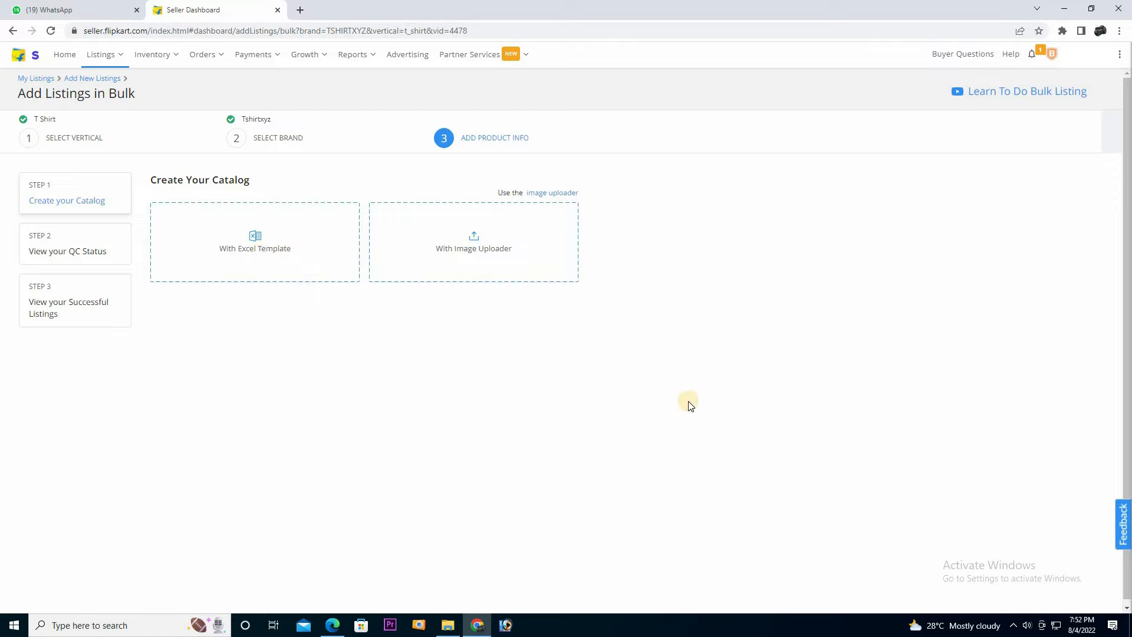
click(253, 248)
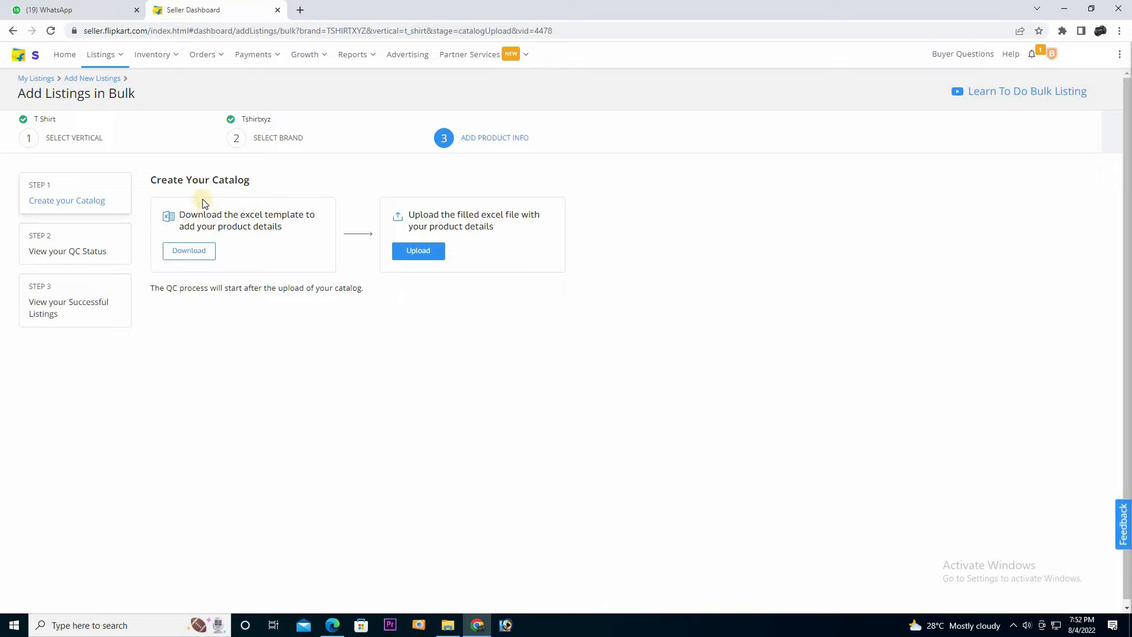
click(189, 258)
click(61, 597)
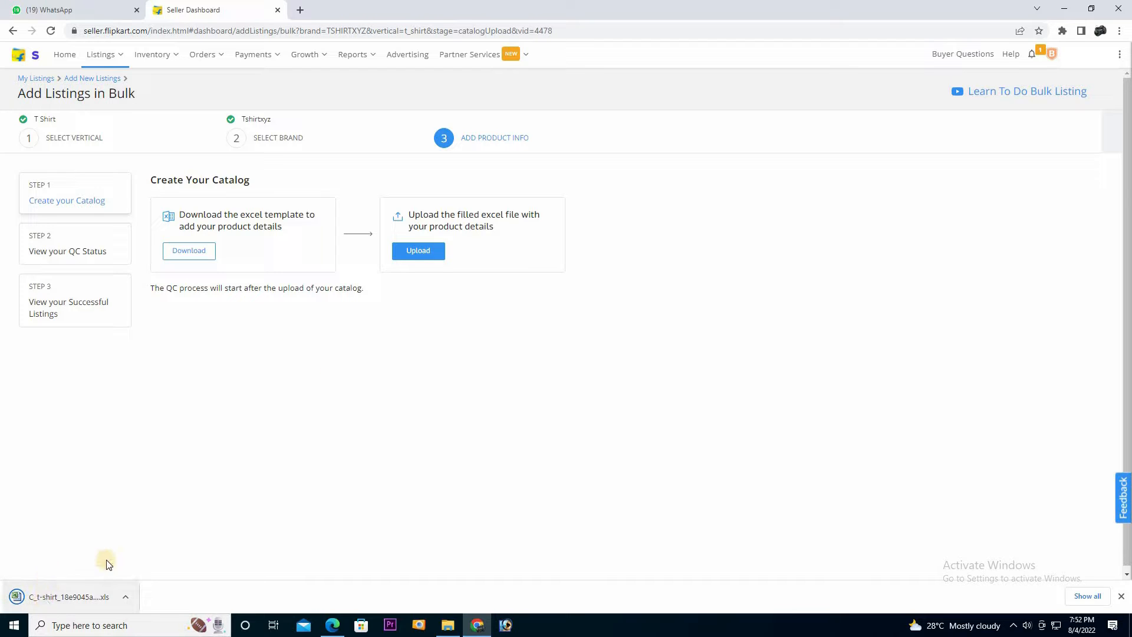
click(64, 599)
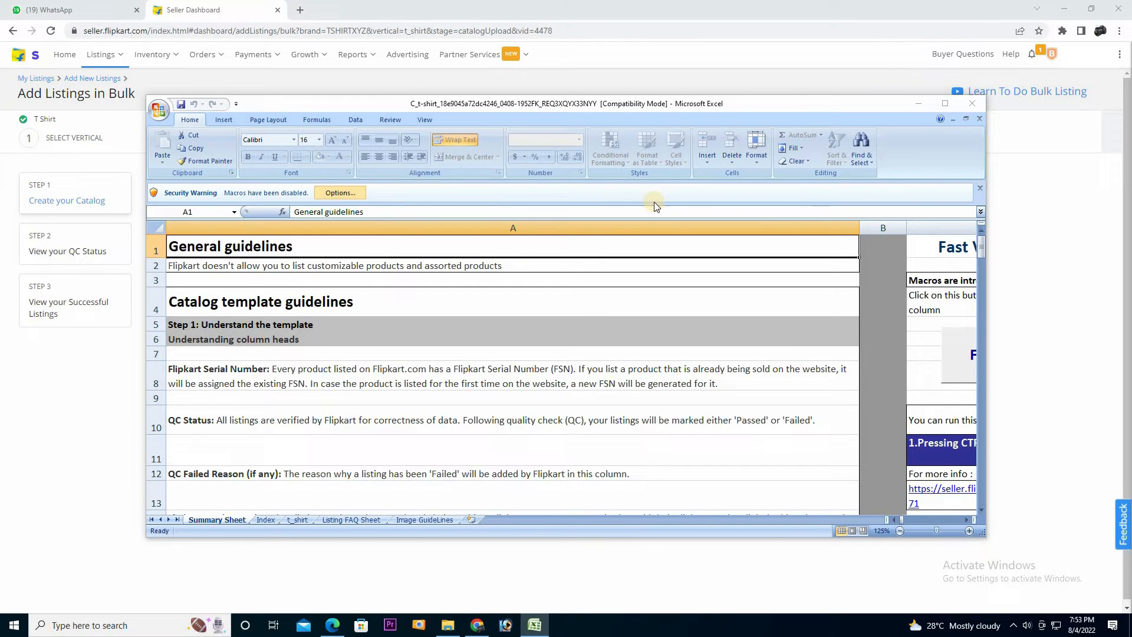
Maximize the workbook and show the t_shirt sheet
click(945, 104)
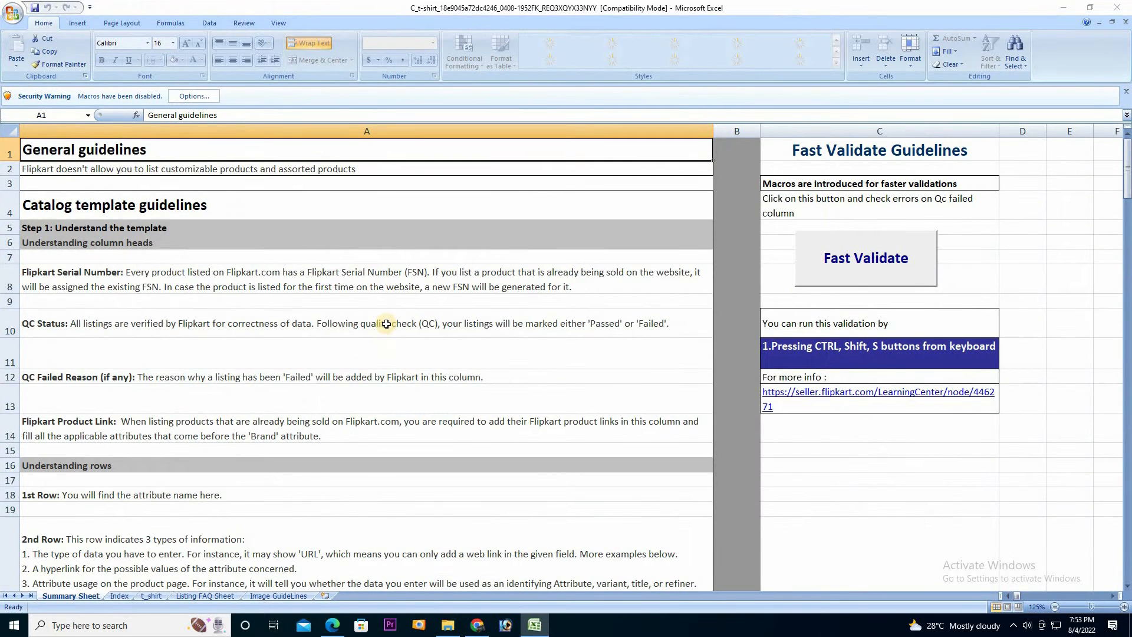
click(148, 598)
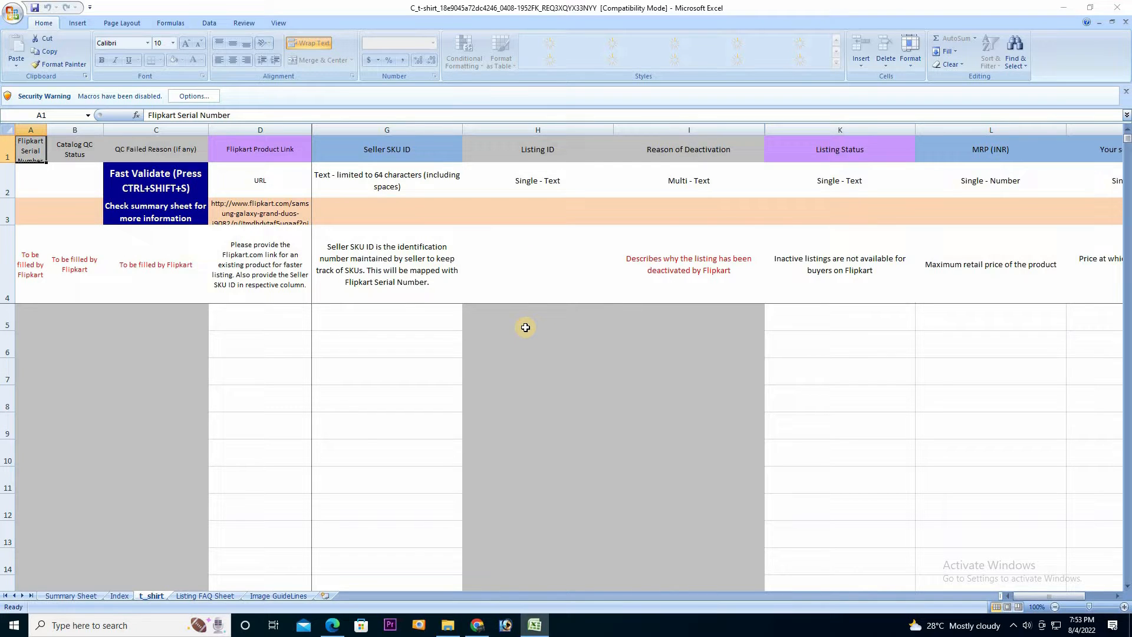
Enter Seller SKU ID R01-s in G5 and fill it down to G7
click(410, 319)
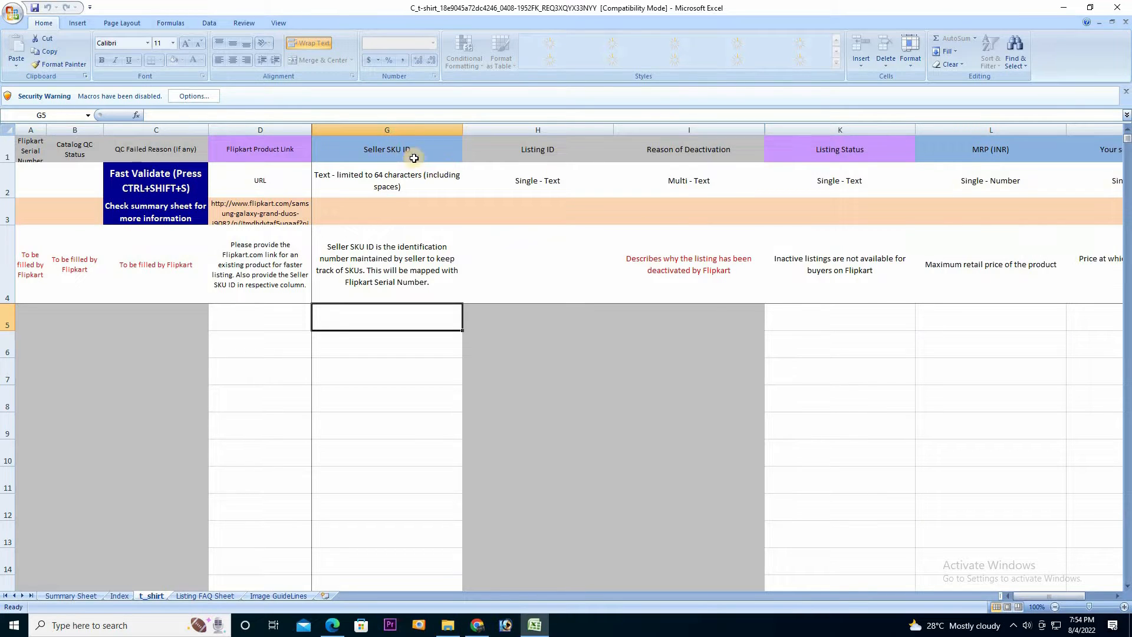
mouse_move(1034, 597)
mouse_down()
mouse_move(1081, 591)
mouse_move(1031, 597)
mouse_up()
text(RE)
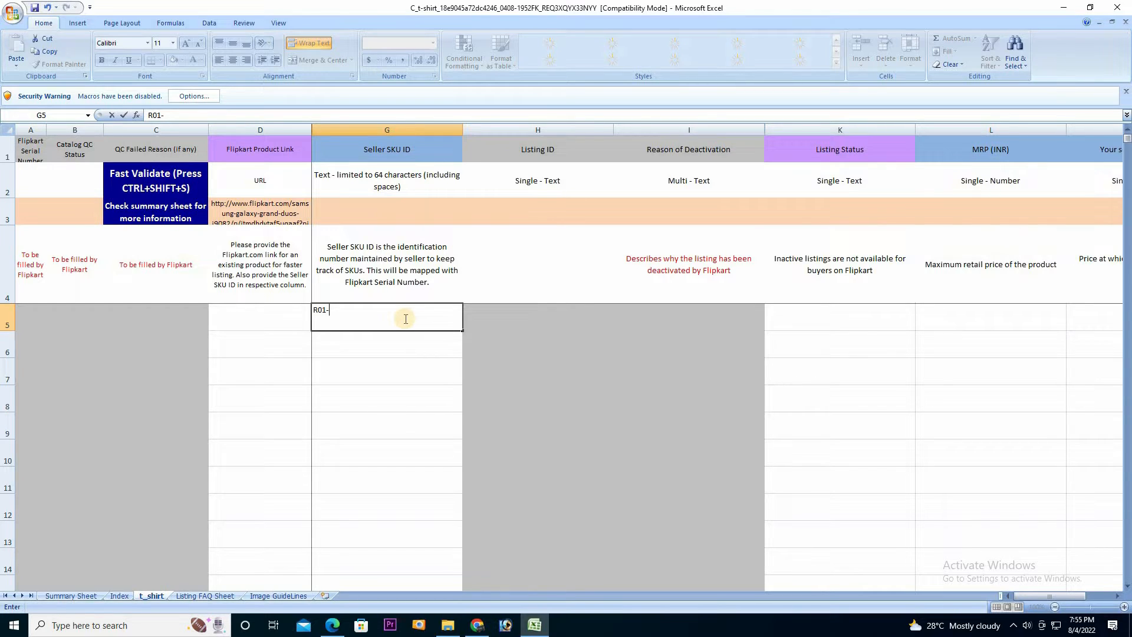
click(463, 345)
drag(463, 344, 463, 380)
Change the size codes so G6 reads R01-m and G7 reads R01-l
click(339, 340)
double_click(371, 344)
key(BackSpace)
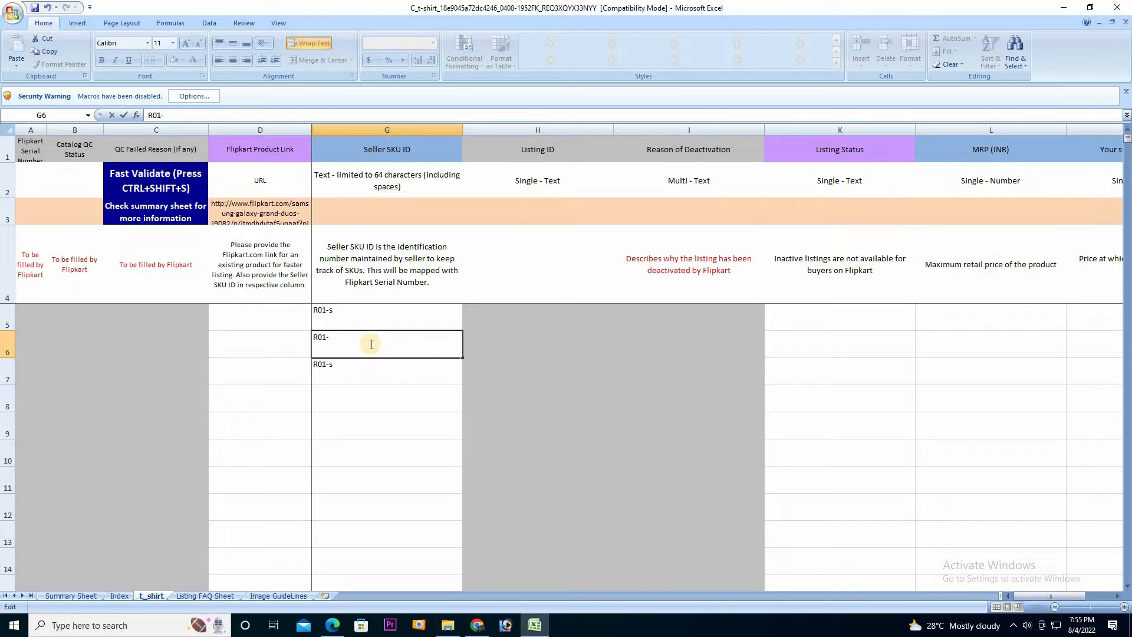
text(m)
key(BackSpace)
text(m)
click(344, 377)
double_click(368, 370)
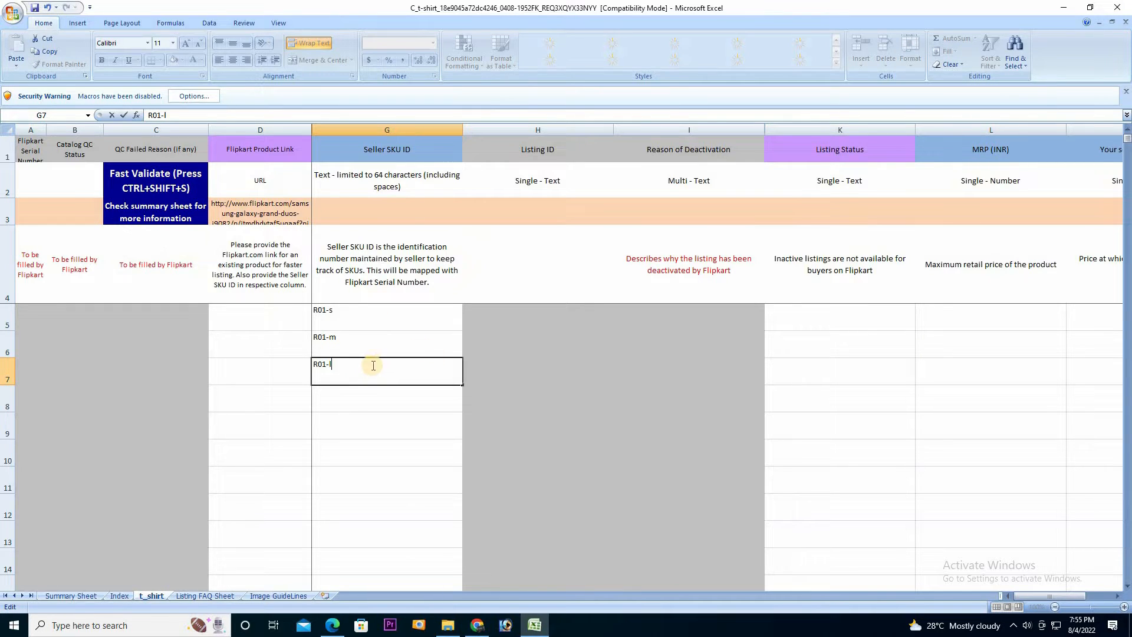
click(366, 389)
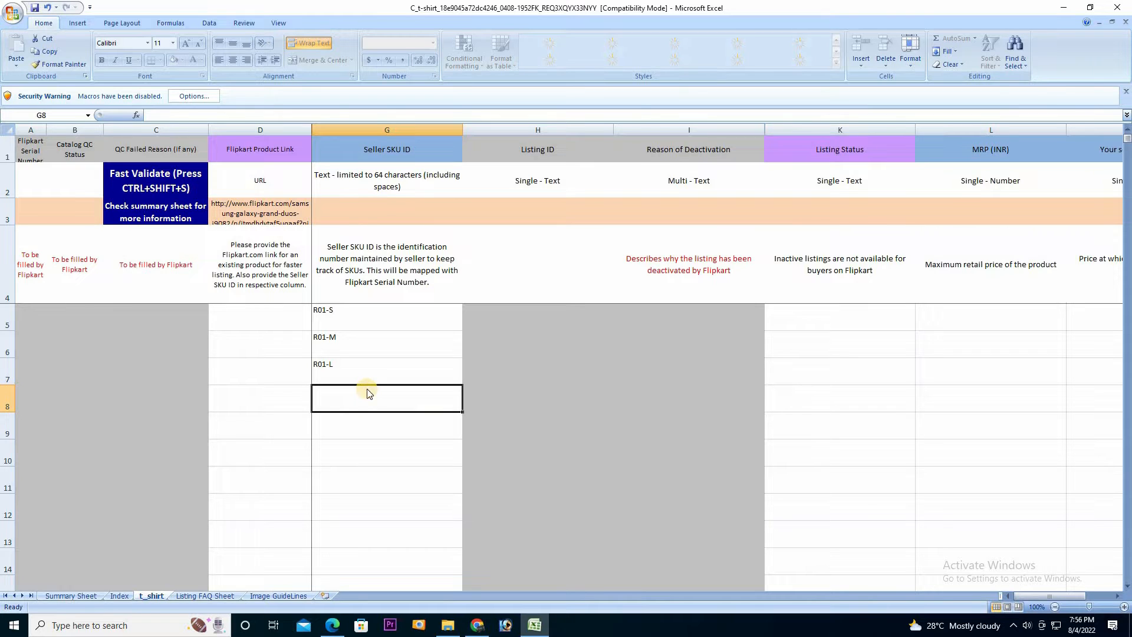
Enter Seller SKU ID B01-S in G8 and fill it down to G10
text(b01-)
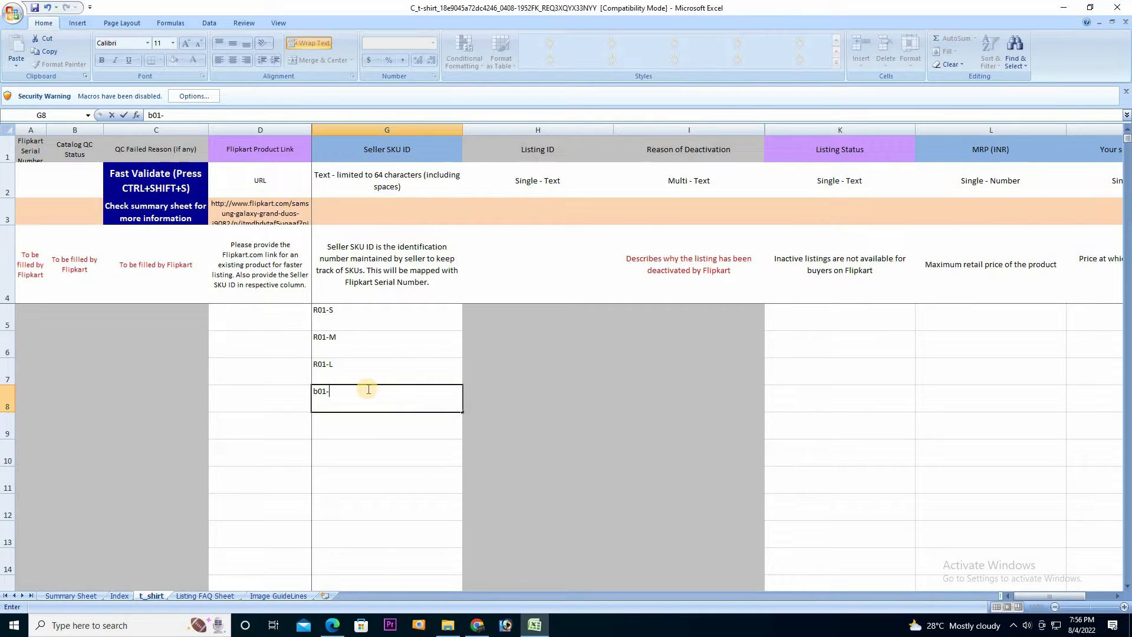
key(Left)
key(Left)
key(Left)
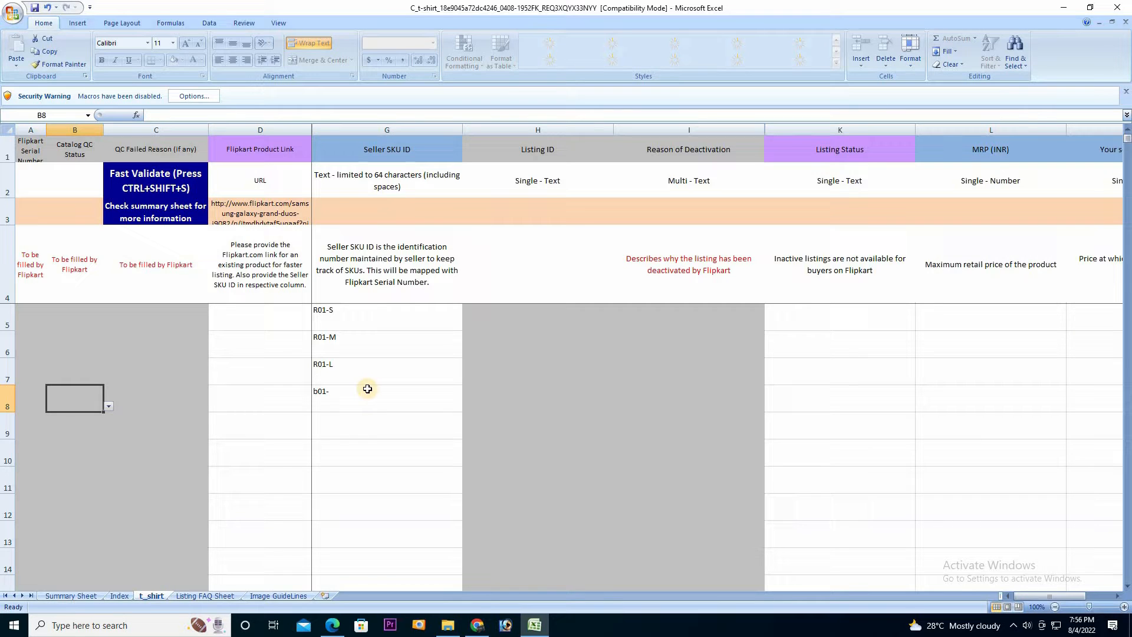
click(345, 387)
key(BackSpace)
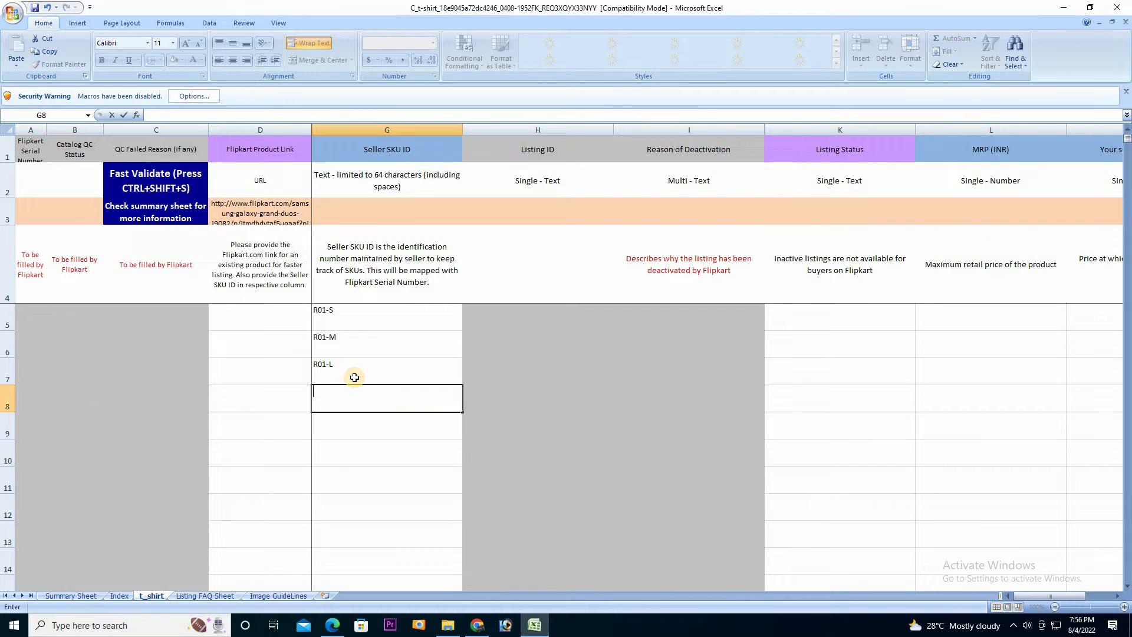
text(B01-S)
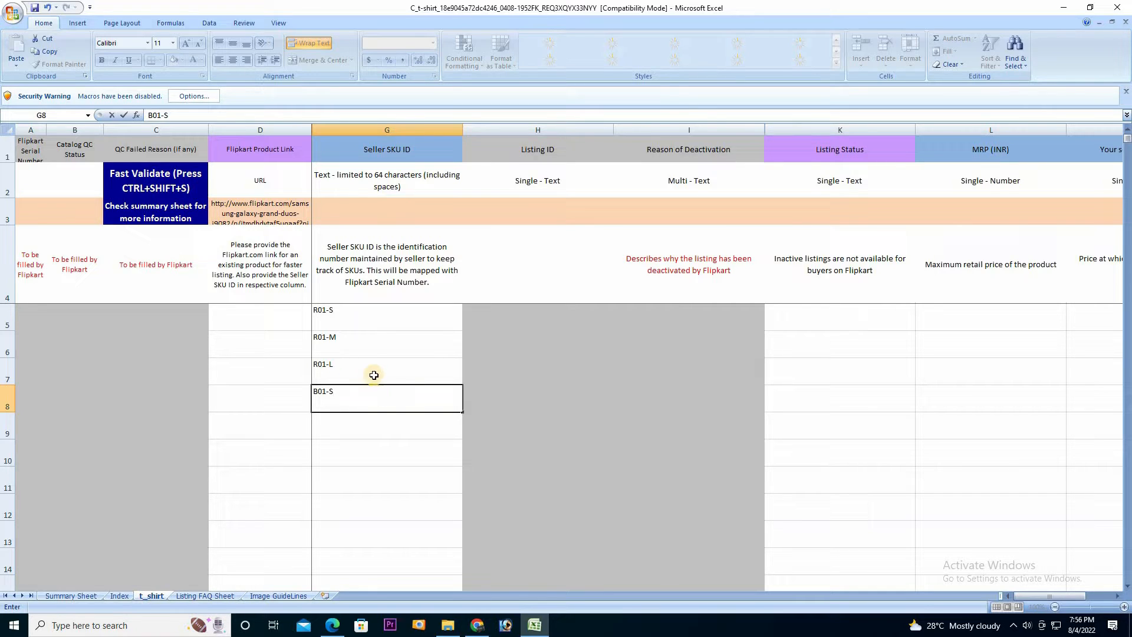
drag(465, 412, 456, 461)
Edit G9 to B01-M and G10 to B01-L
click(336, 423)
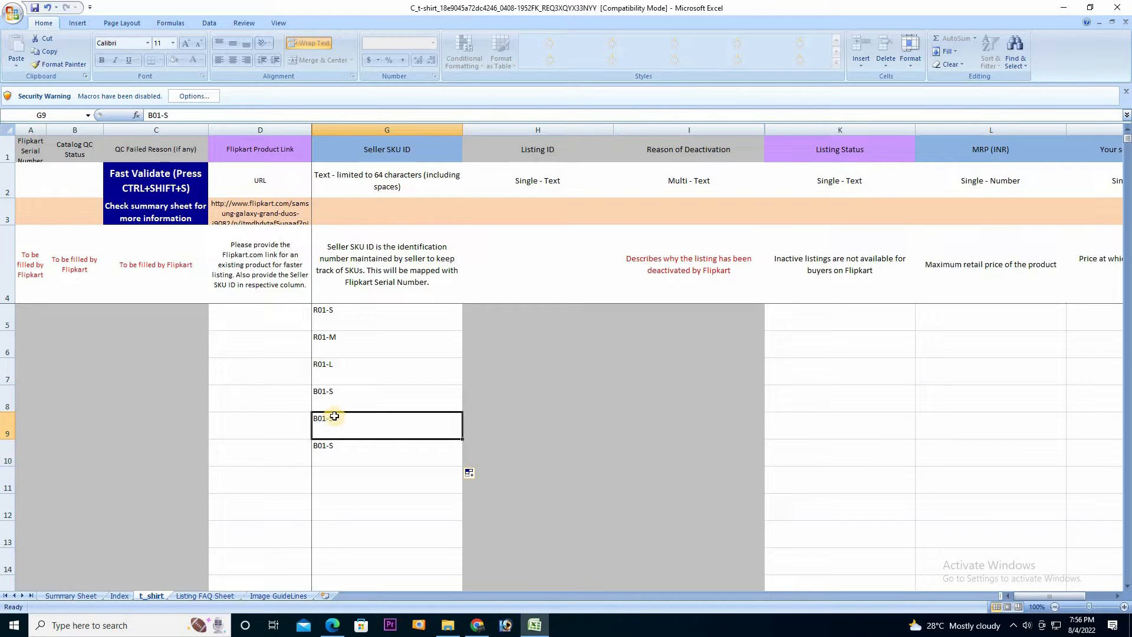
double_click(335, 422)
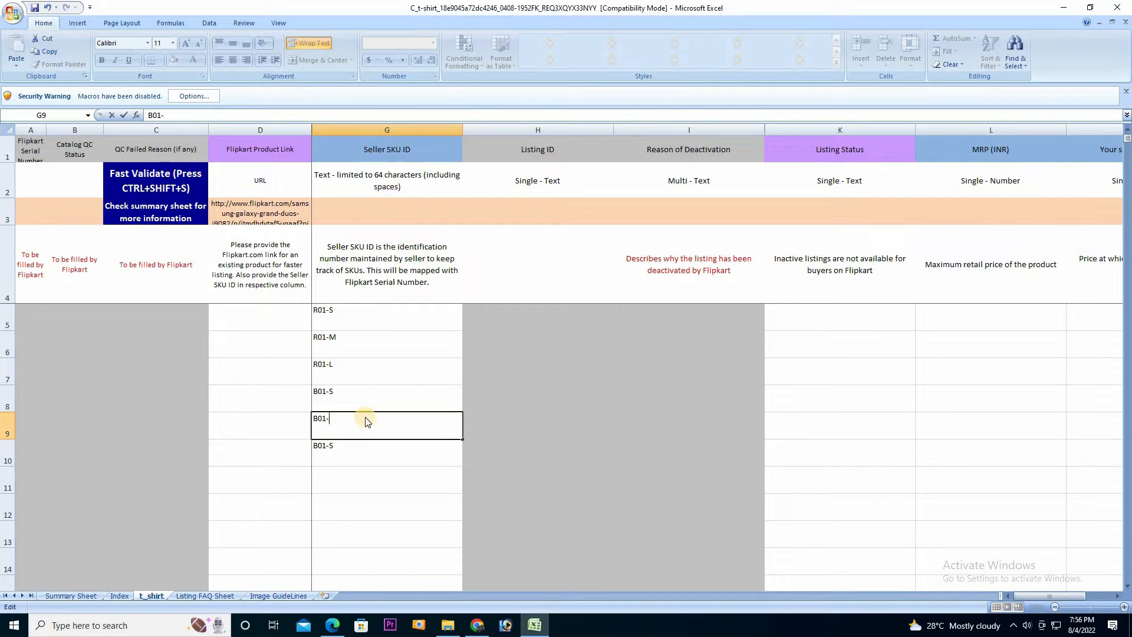
text(M)
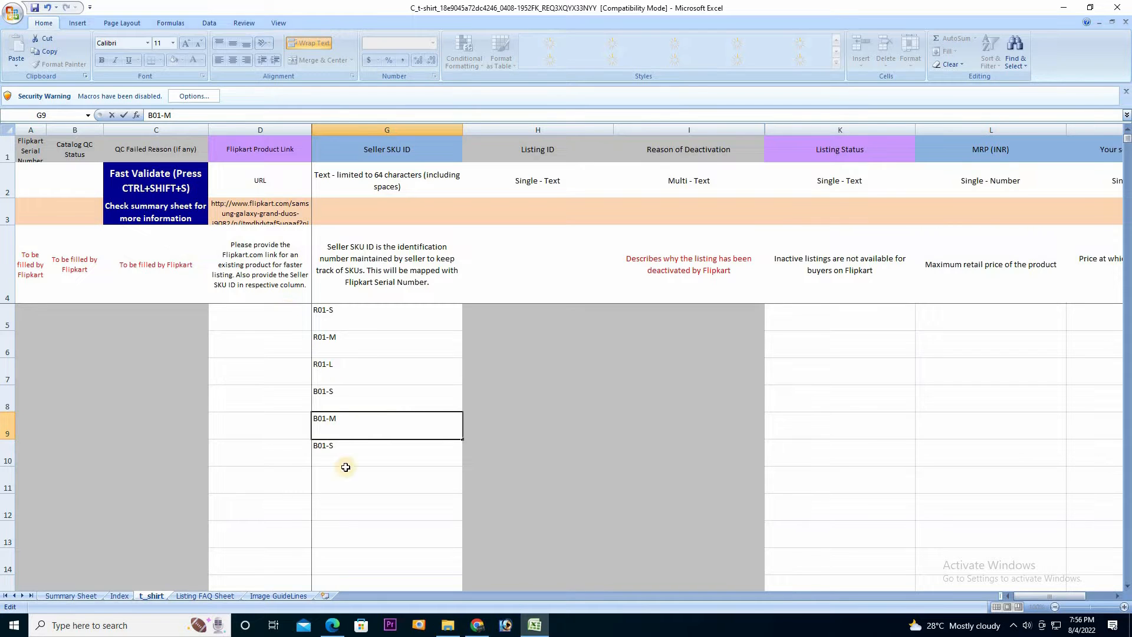
click(344, 446)
double_click(342, 447)
key(BackSpace)
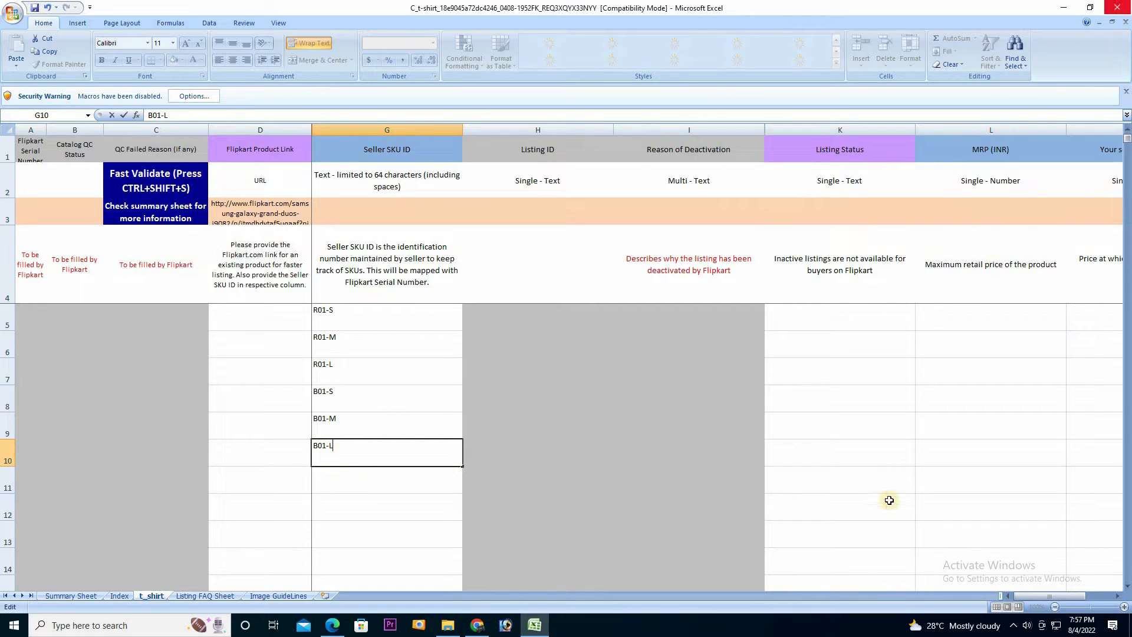
click(833, 322)
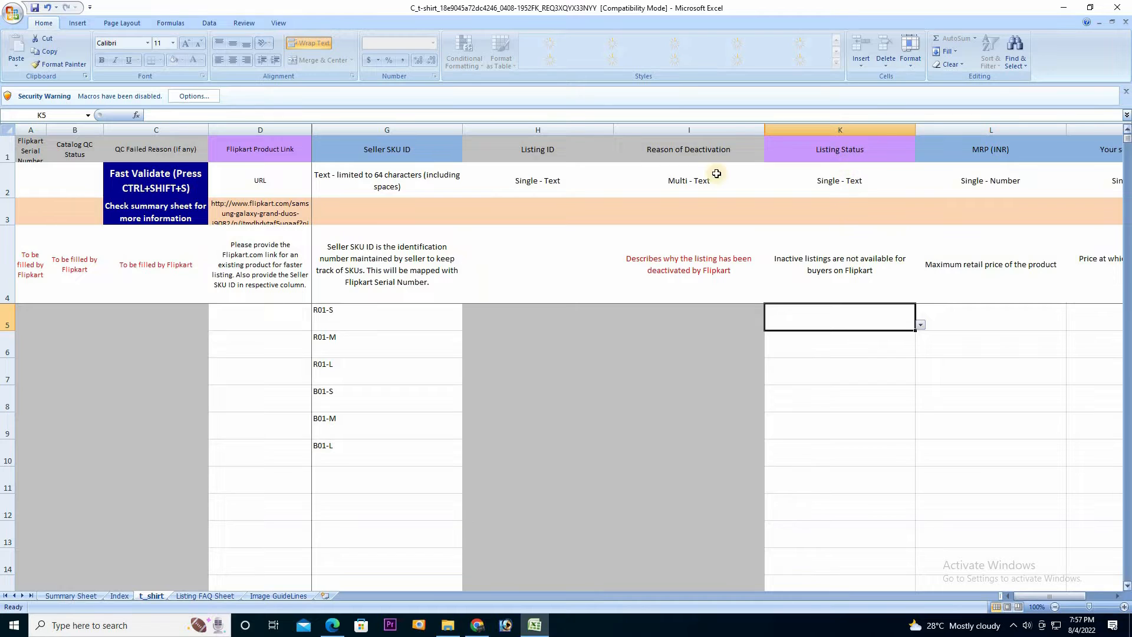
Set K5's Listing Status to Inactive from the dropdown
click(921, 325)
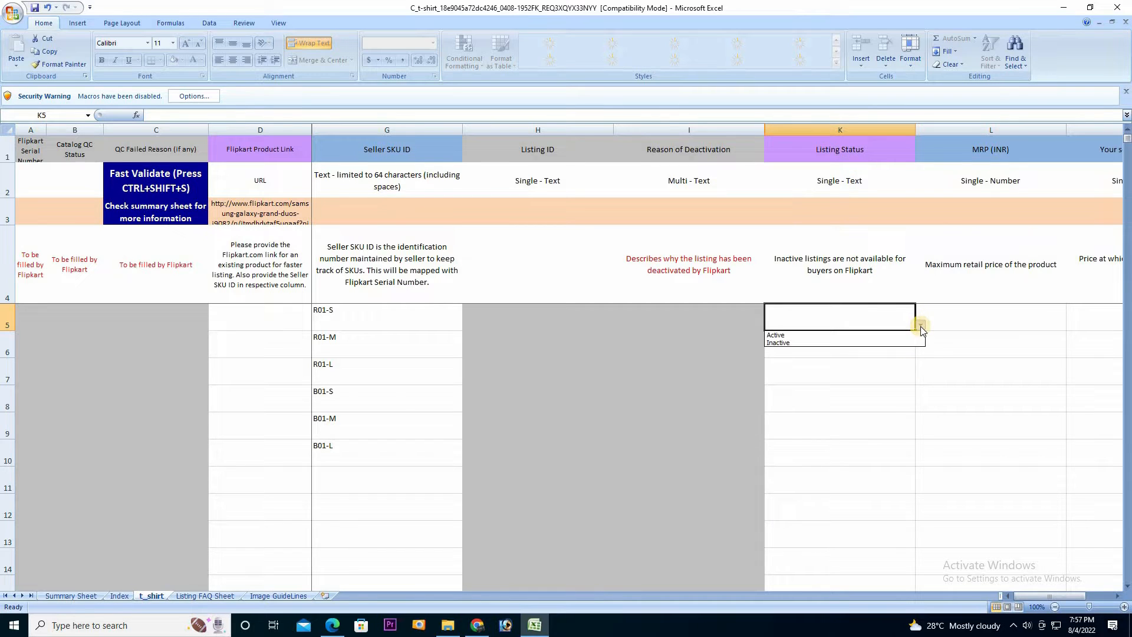
click(823, 335)
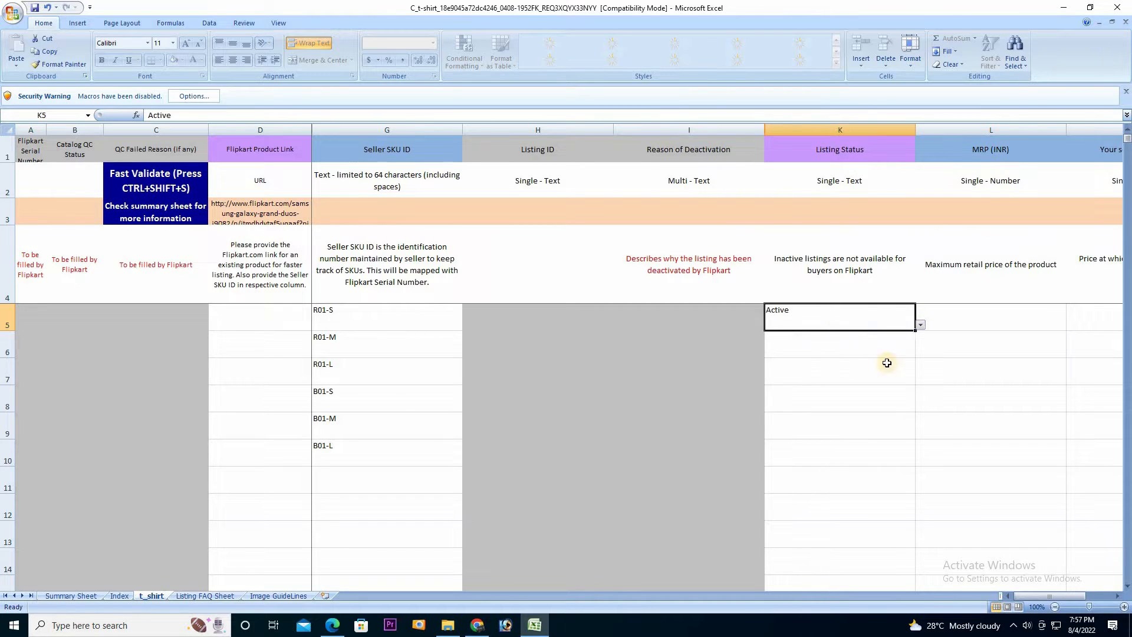
drag(1065, 596, 1068, 597)
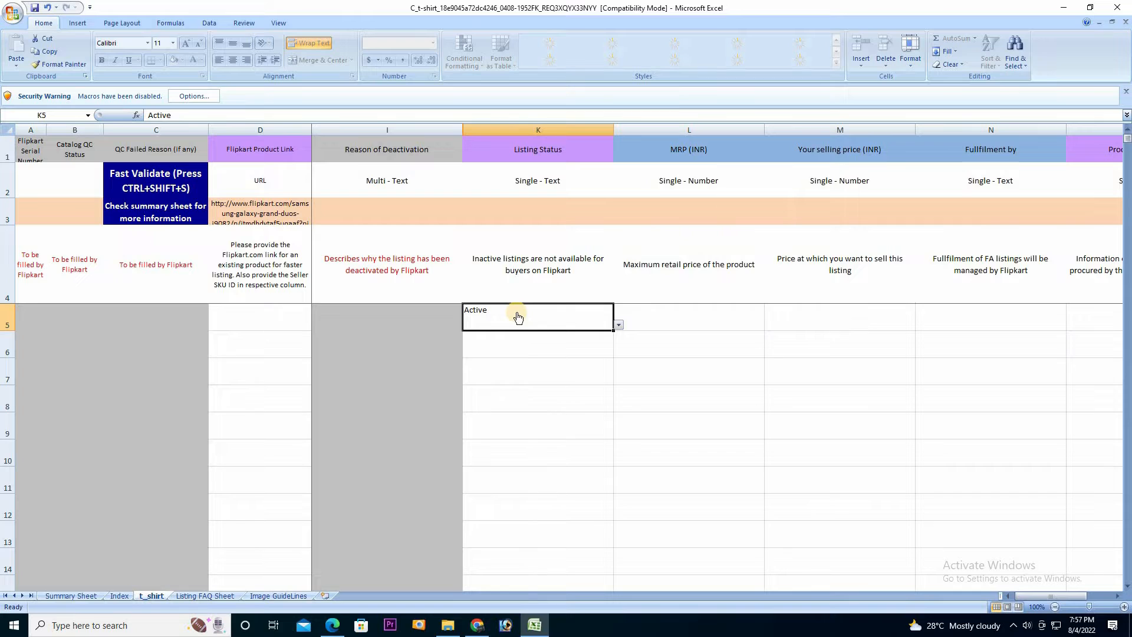
click(618, 325)
click(554, 345)
Enter MRP 499 in L5 and selling price 299 in M5
click(666, 329)
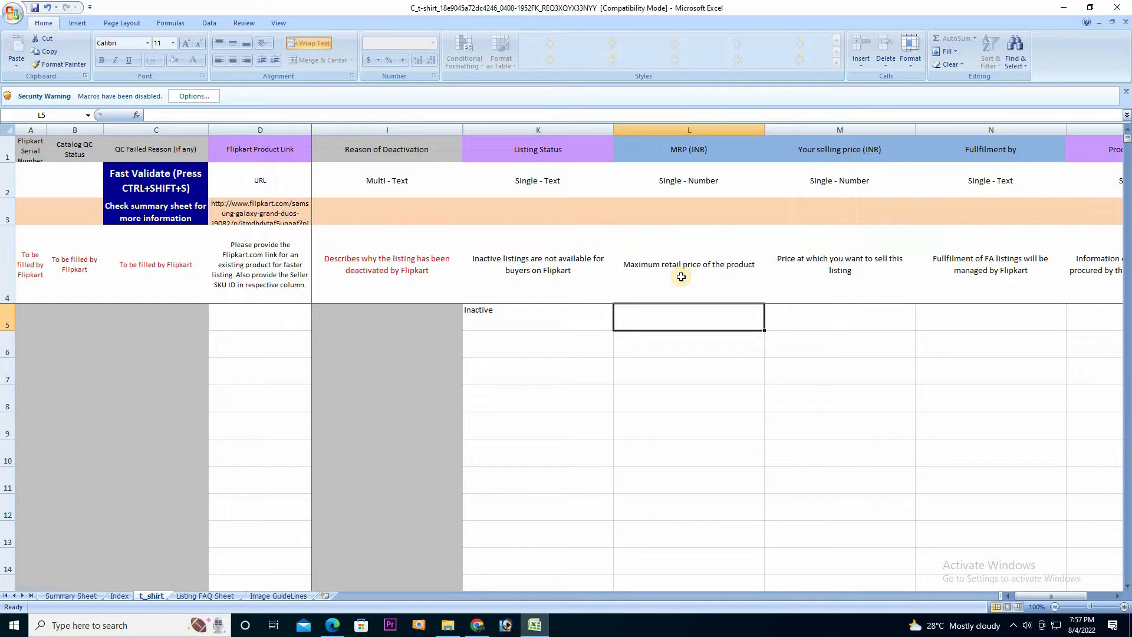
text(499)
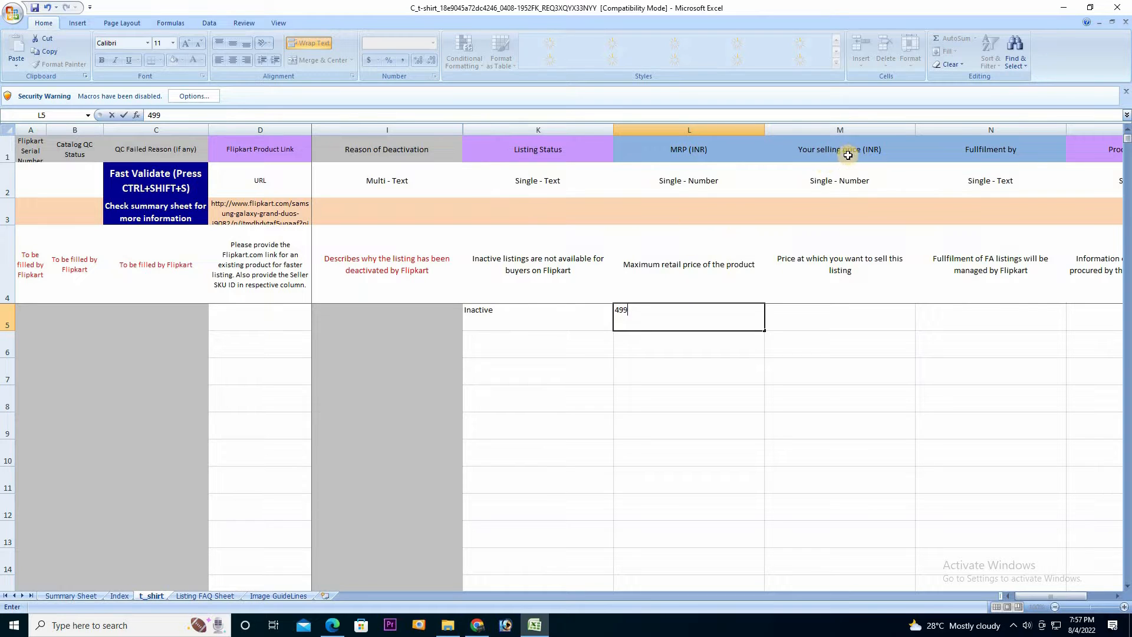
click(842, 320)
text(299)
drag(1064, 599, 1060, 600)
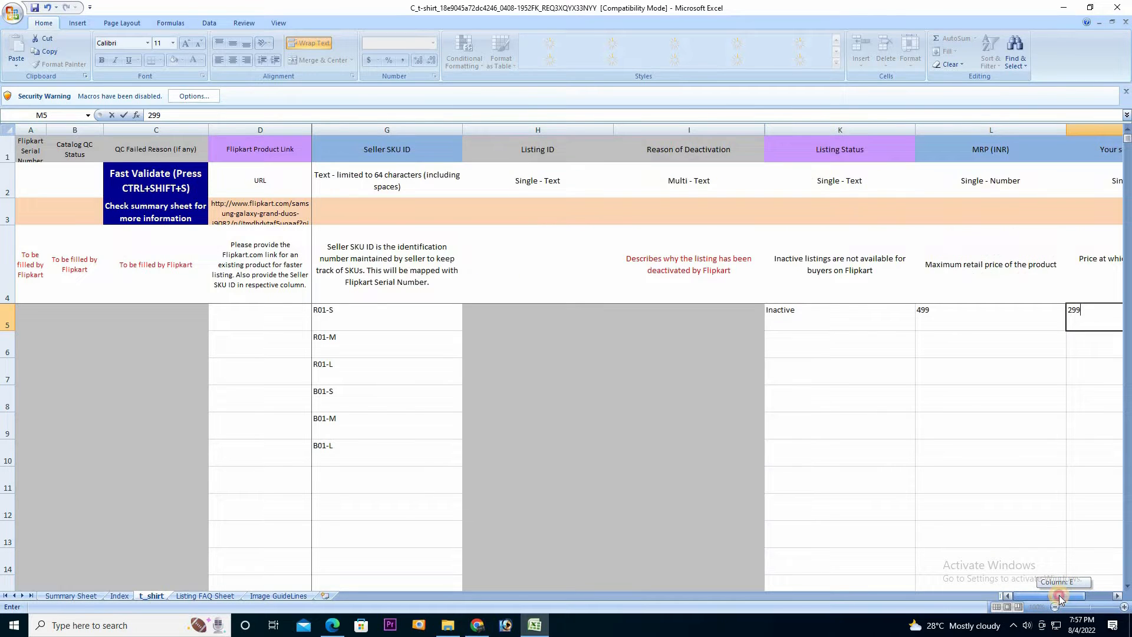
click(879, 321)
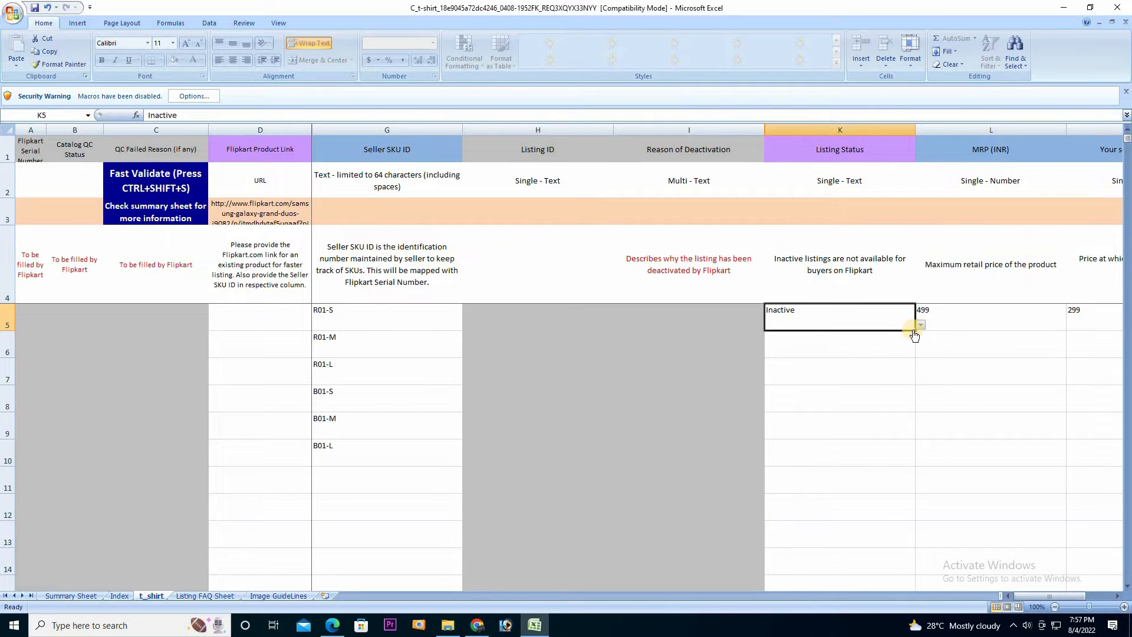
Set Listing Status to Inactive for K6 through K10
click(920, 326)
click(921, 326)
click(921, 326)
click(863, 390)
click(862, 390)
click(883, 348)
click(921, 352)
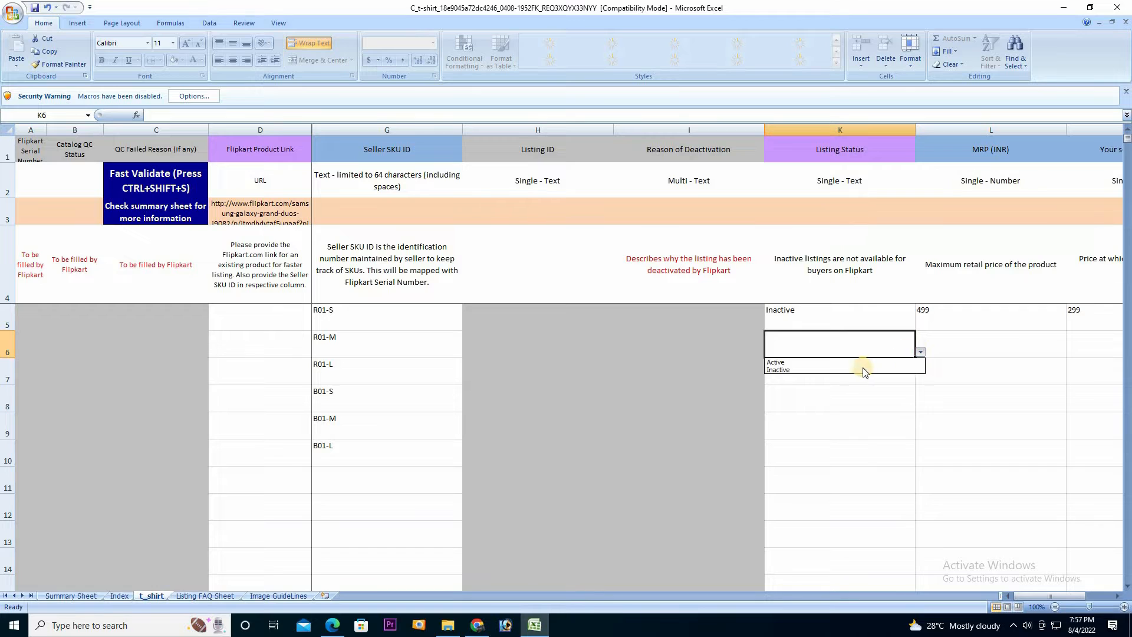
click(861, 370)
click(903, 374)
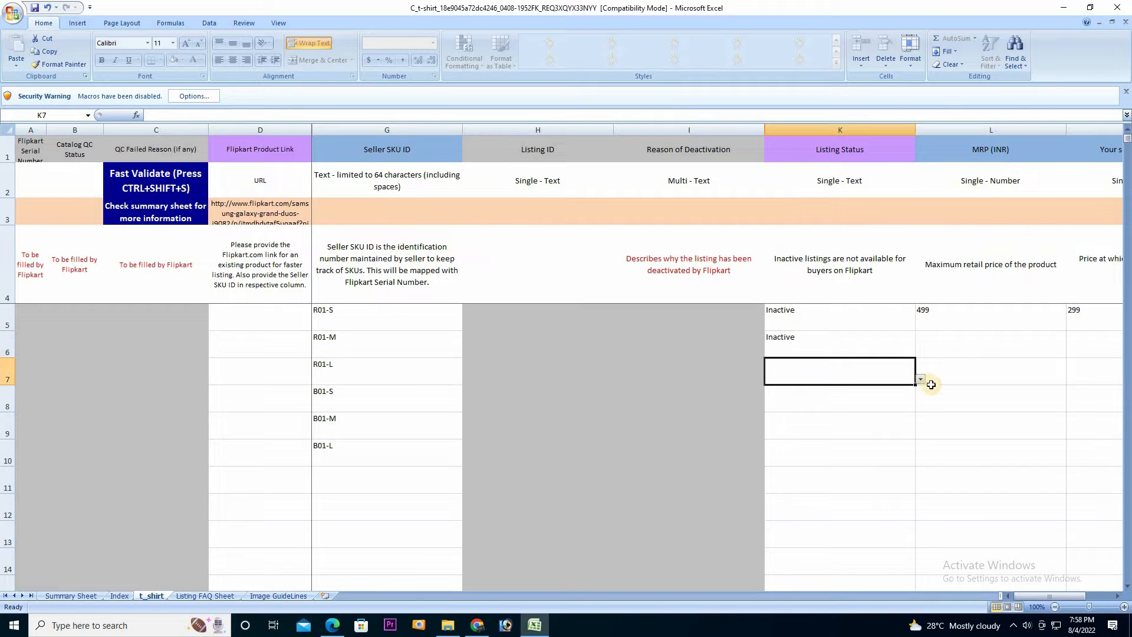
click(921, 379)
click(817, 391)
click(921, 379)
click(867, 397)
click(902, 401)
click(920, 405)
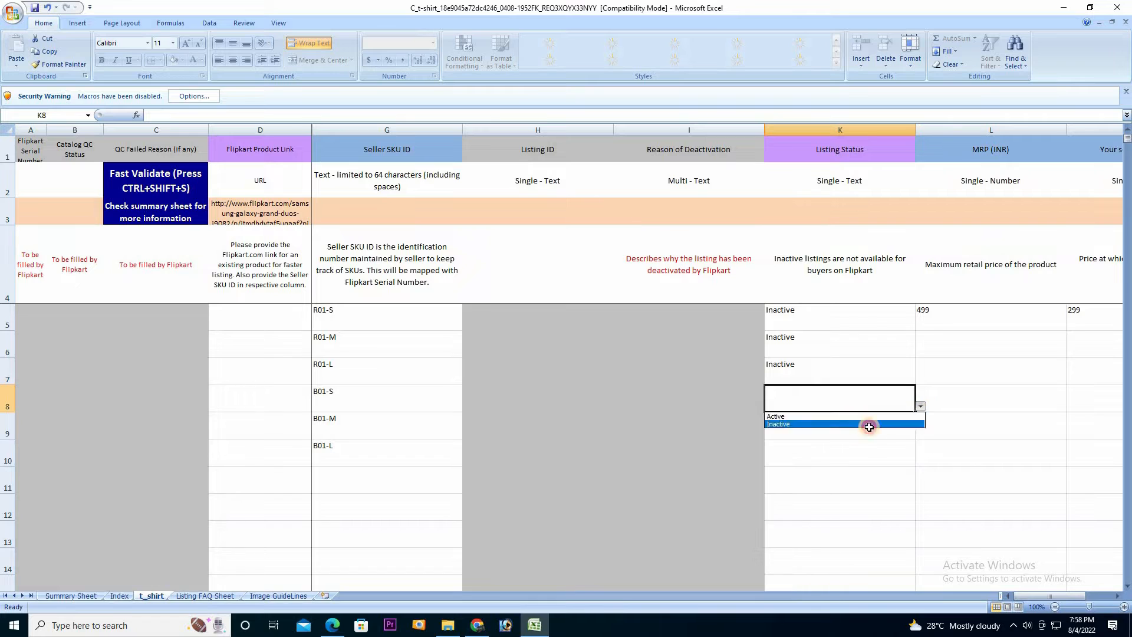
click(867, 424)
click(888, 429)
click(921, 433)
click(861, 451)
click(906, 463)
click(921, 460)
click(861, 478)
Fill MRP 499 and selling price 299 down through row 10
click(1006, 325)
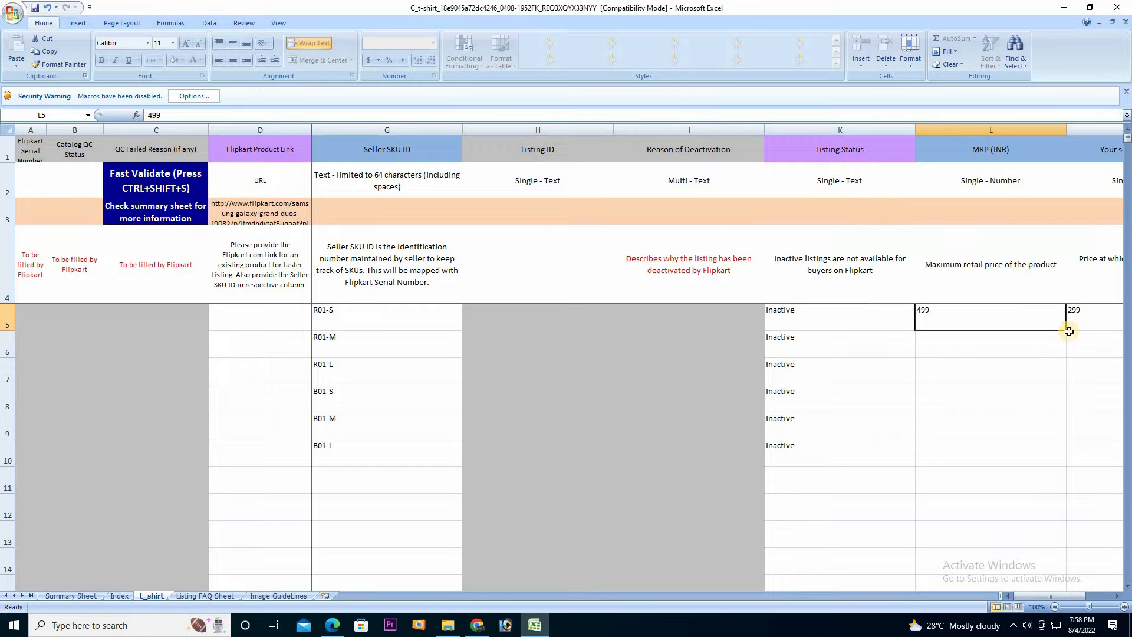
drag(1067, 333, 1061, 457)
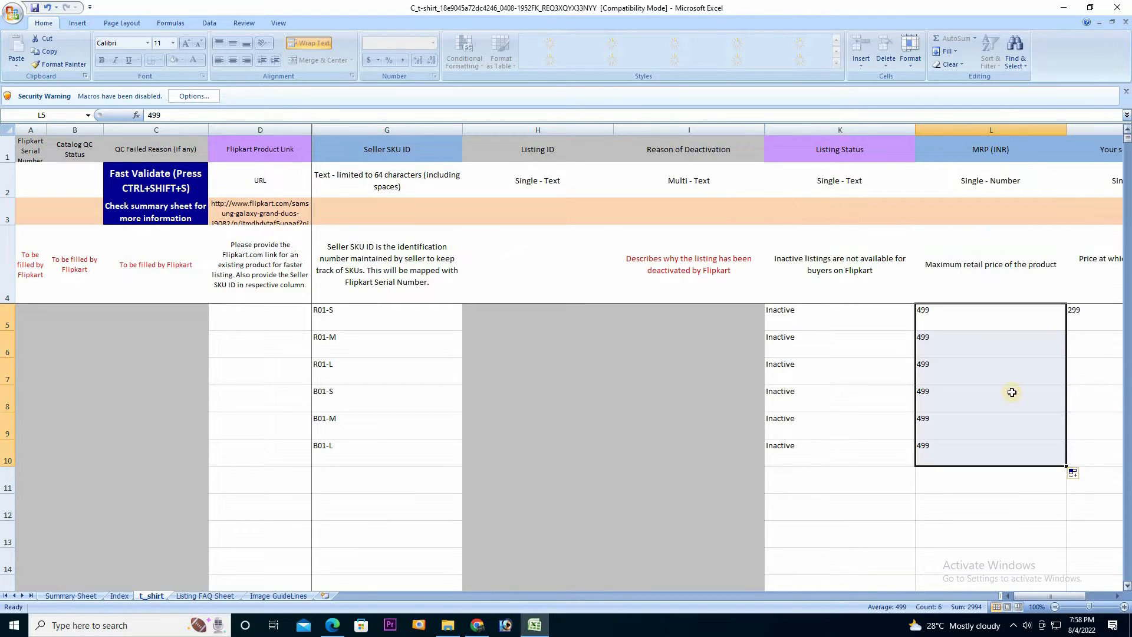
click(1120, 597)
click(1121, 597)
click(1120, 596)
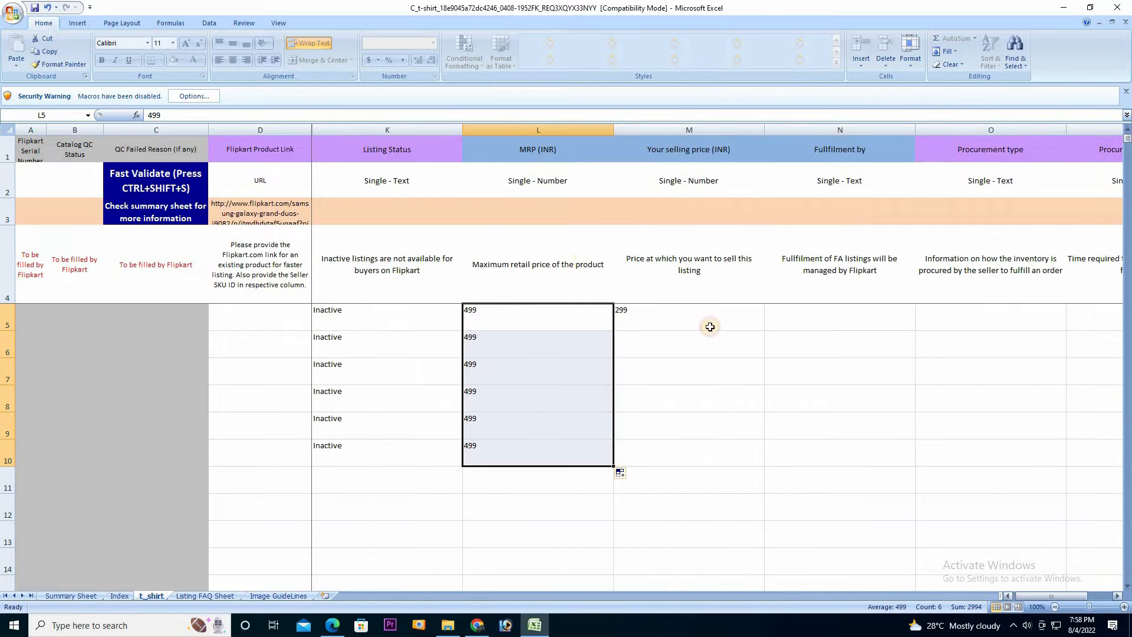
click(679, 331)
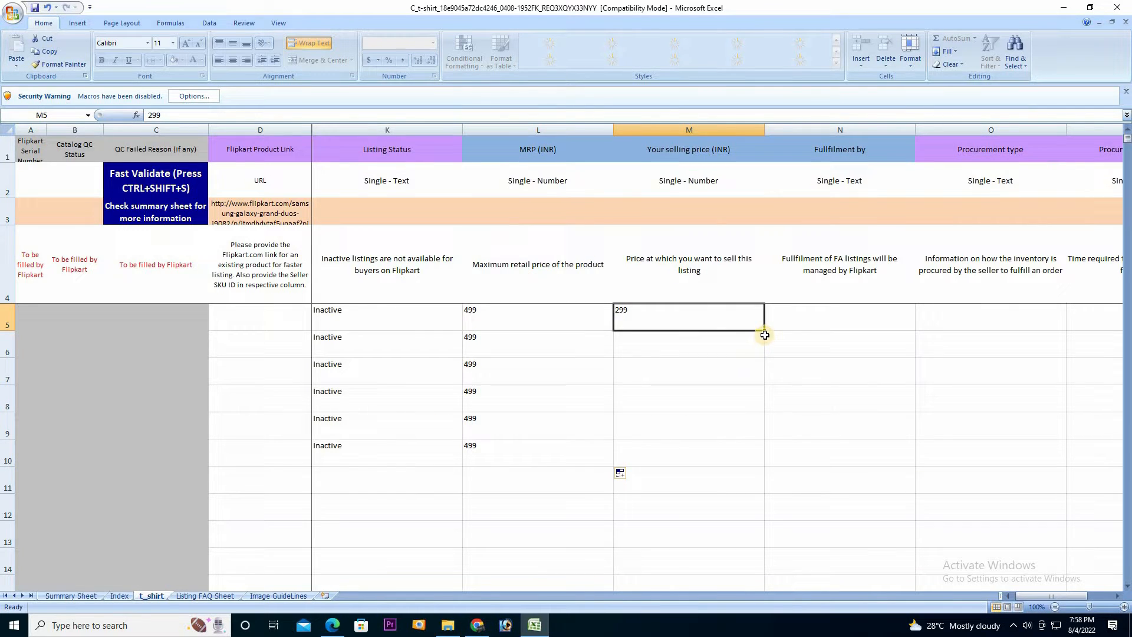
drag(765, 332, 742, 467)
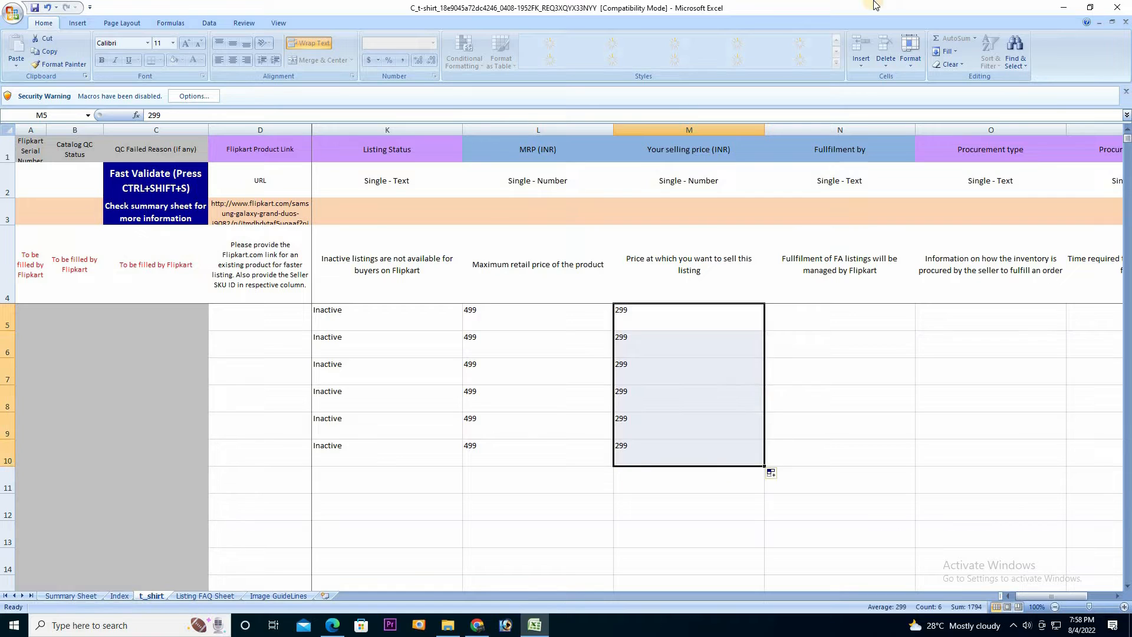
click(828, 323)
click(921, 325)
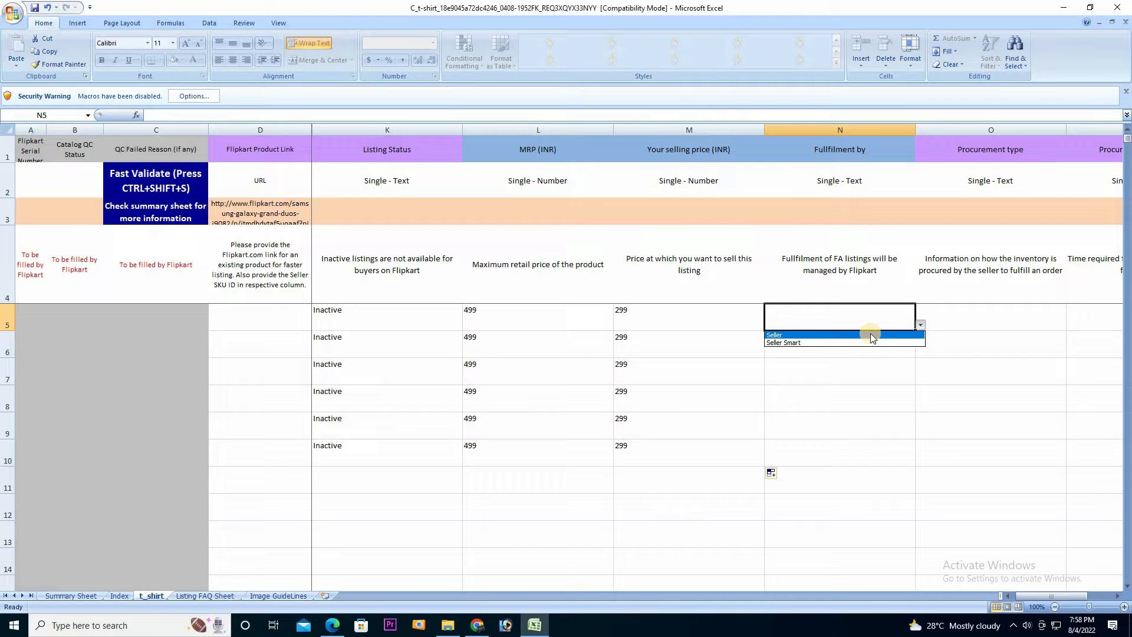
Choose a fulfilment option for N5 and set N6's Fulfilment by to Seller
click(871, 334)
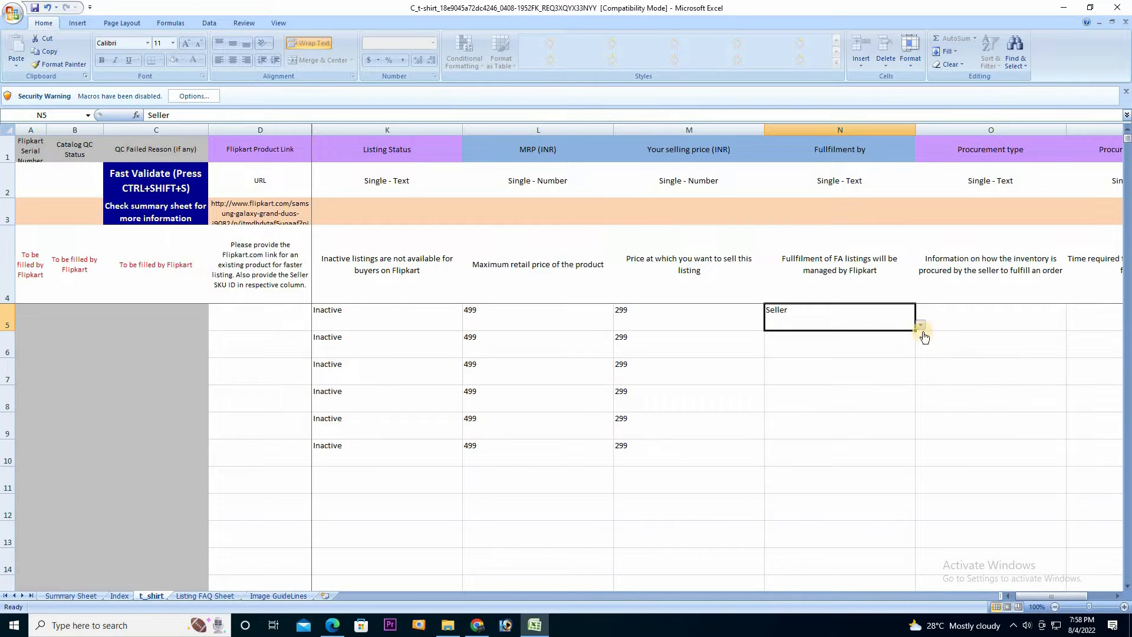
drag(921, 325, 910, 373)
click(910, 373)
click(914, 328)
click(920, 326)
click(860, 343)
click(859, 355)
click(925, 355)
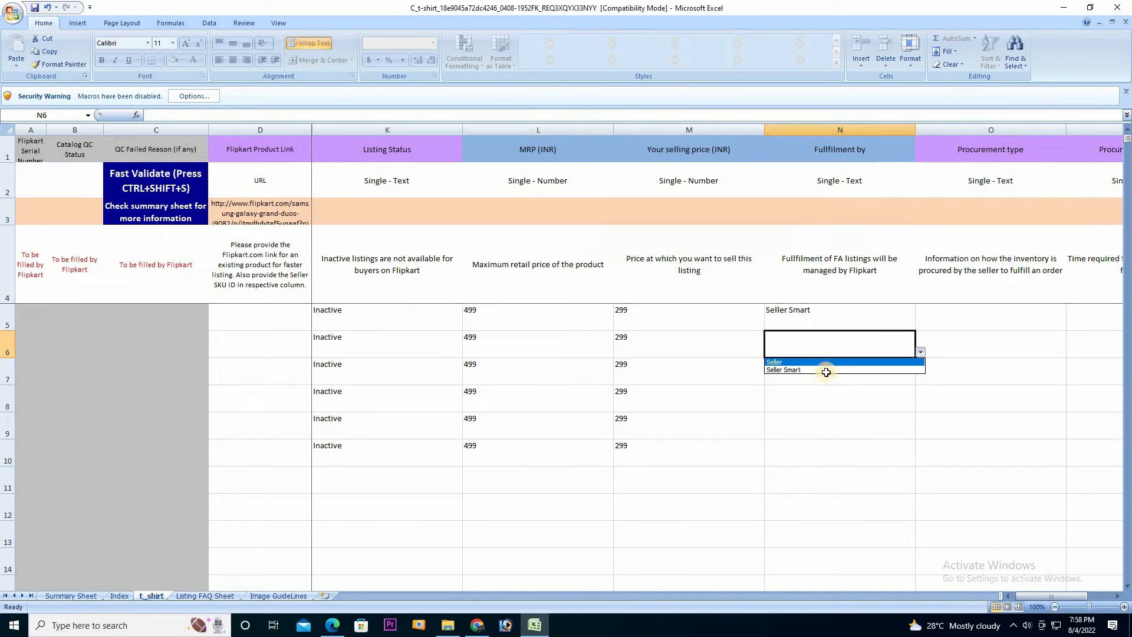
click(849, 370)
click(913, 379)
Change N5's Fulfilment by back to Seller
click(888, 324)
click(920, 325)
click(830, 335)
click(887, 368)
click(921, 379)
Set Fulfilment by to Seller for N7 through N10
click(812, 390)
click(902, 398)
click(920, 406)
click(838, 416)
click(902, 434)
click(921, 433)
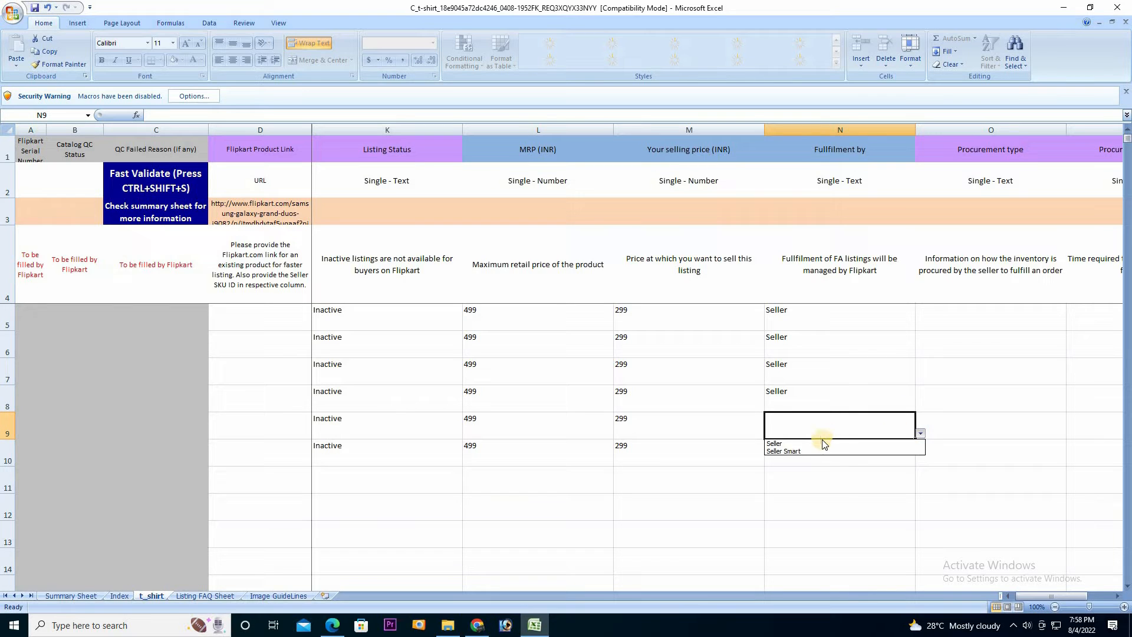
click(849, 444)
click(902, 454)
click(921, 460)
click(817, 467)
drag(1040, 602, 1055, 601)
click(544, 320)
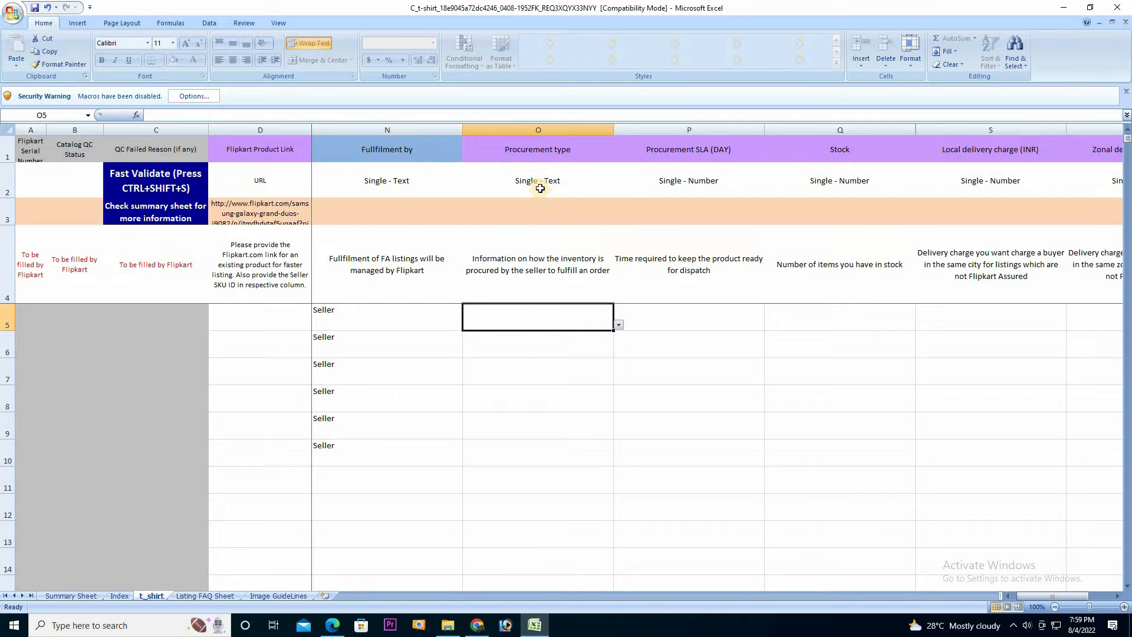
Choose instock as the procurement type in O5, O6 and O7
click(554, 327)
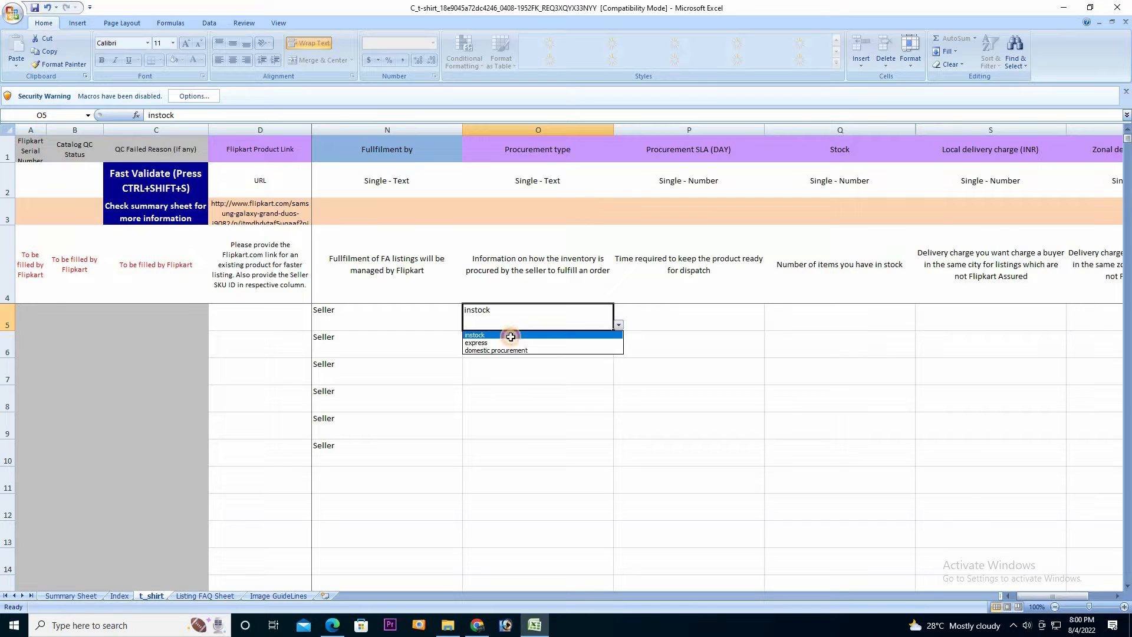
click(508, 335)
click(608, 351)
click(619, 352)
click(518, 361)
click(607, 378)
click(620, 379)
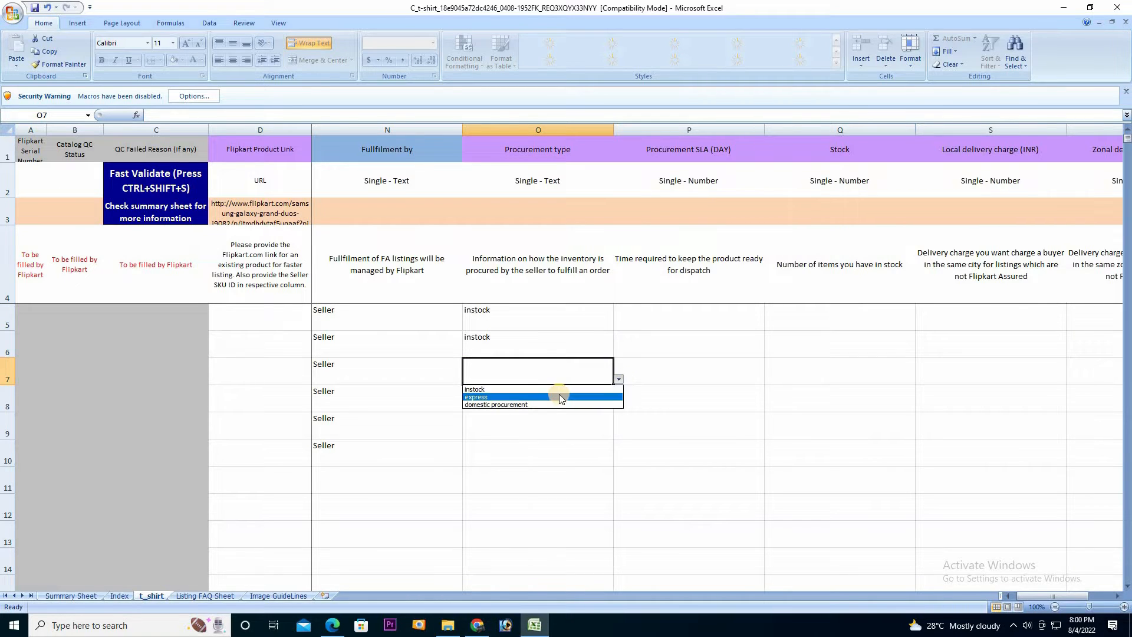
click(559, 393)
click(608, 407)
Choose instock as the procurement type in O8, O9 and O10
click(619, 407)
click(551, 418)
click(611, 434)
click(619, 434)
click(539, 445)
click(612, 461)
click(620, 462)
click(534, 472)
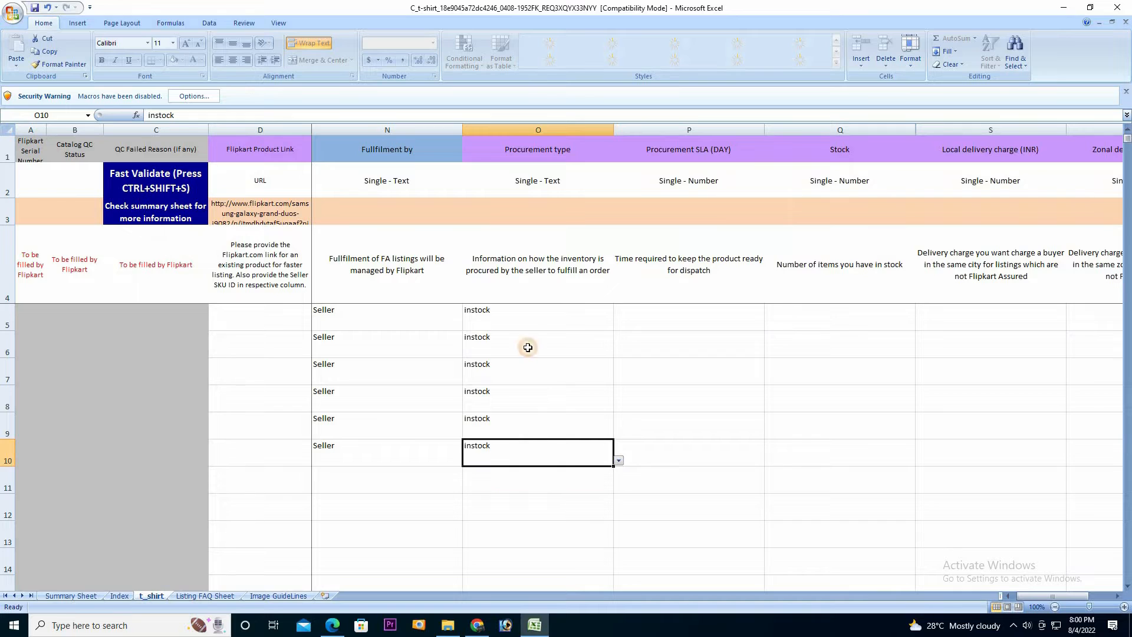
click(689, 318)
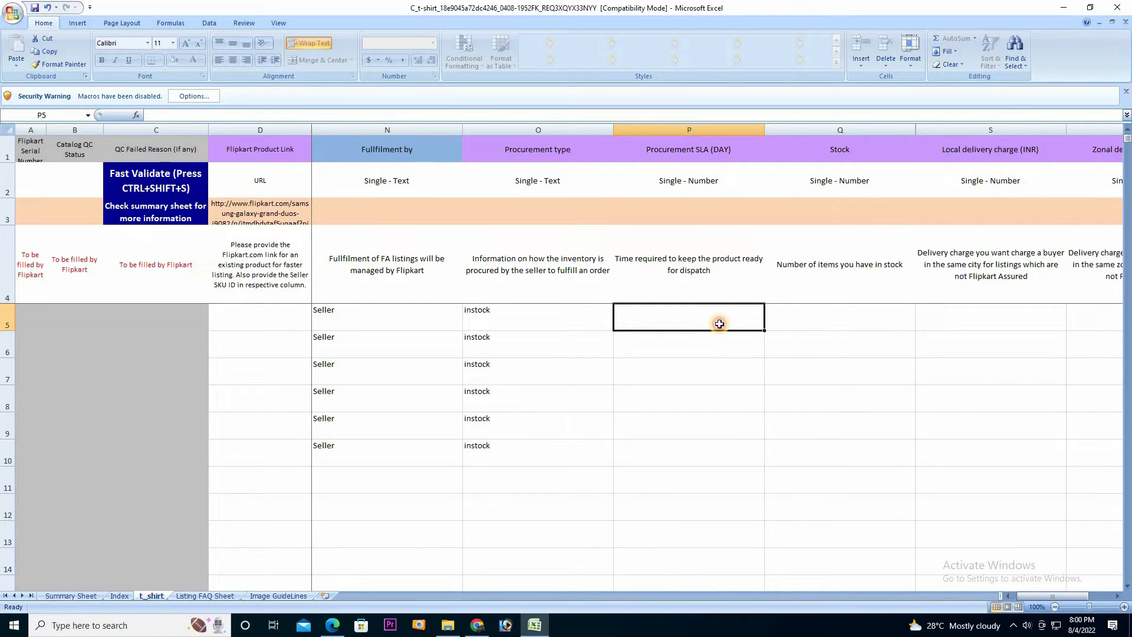
Enter Procurement SLA 1 in P5 and Stock 10 in Q5, filling both down to row 10
text(1)
drag(763, 332, 758, 463)
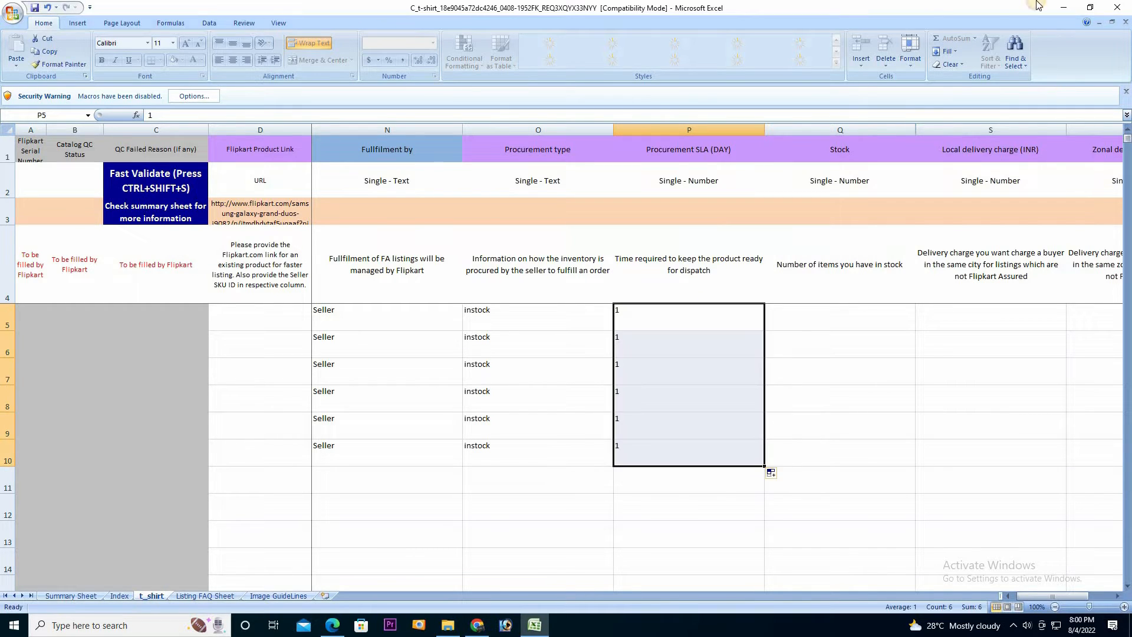
click(1119, 597)
click(1119, 597)
click(590, 313)
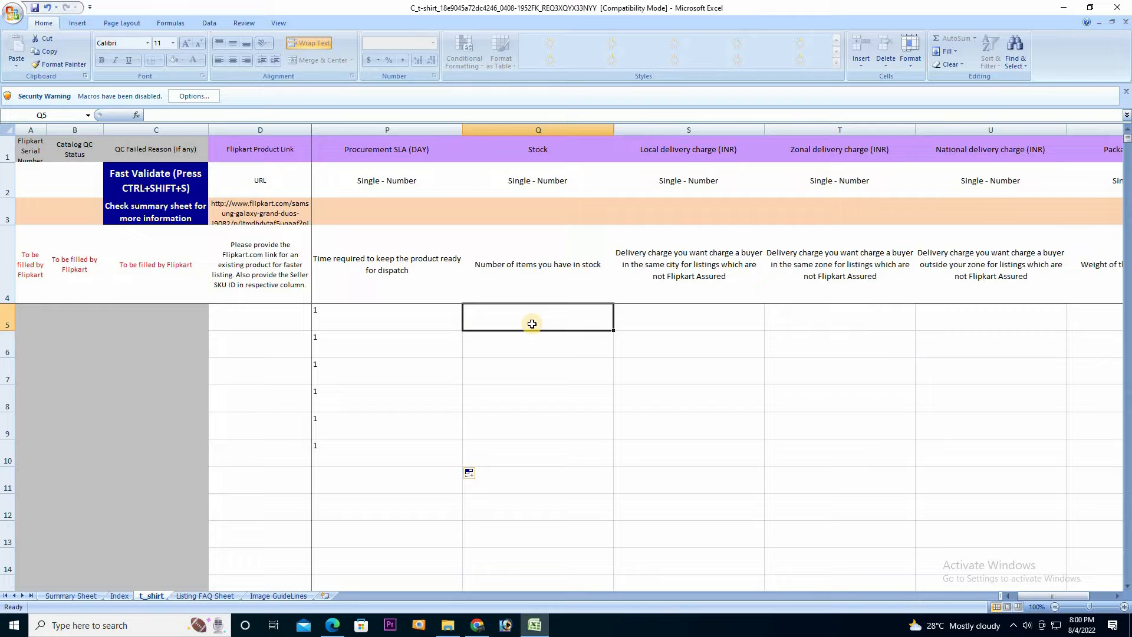
text(10)
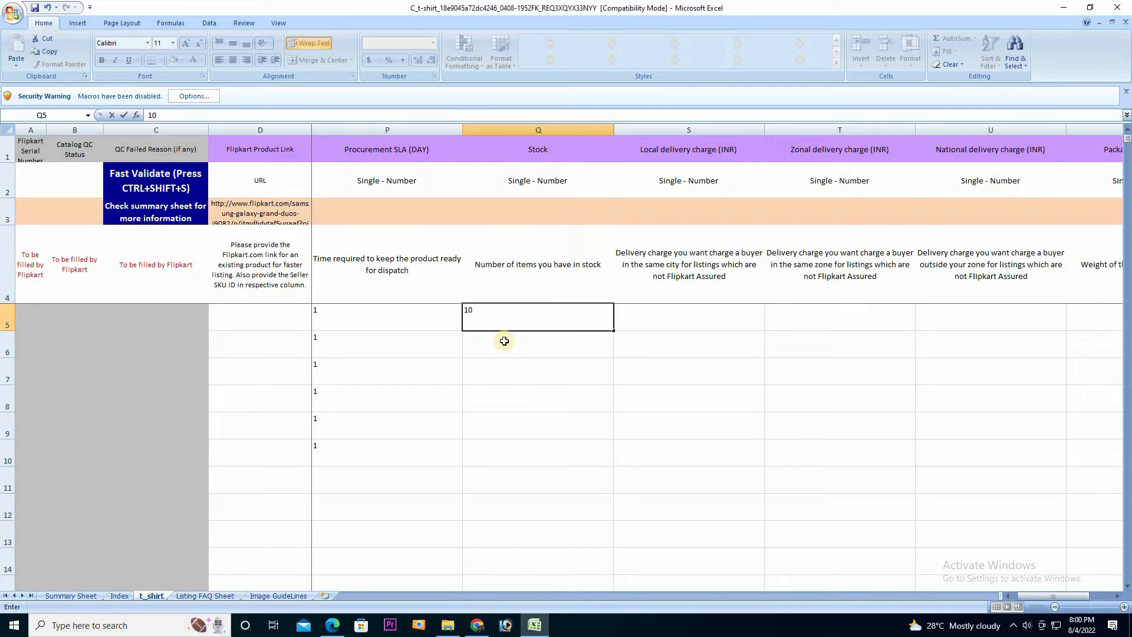
drag(614, 331, 607, 460)
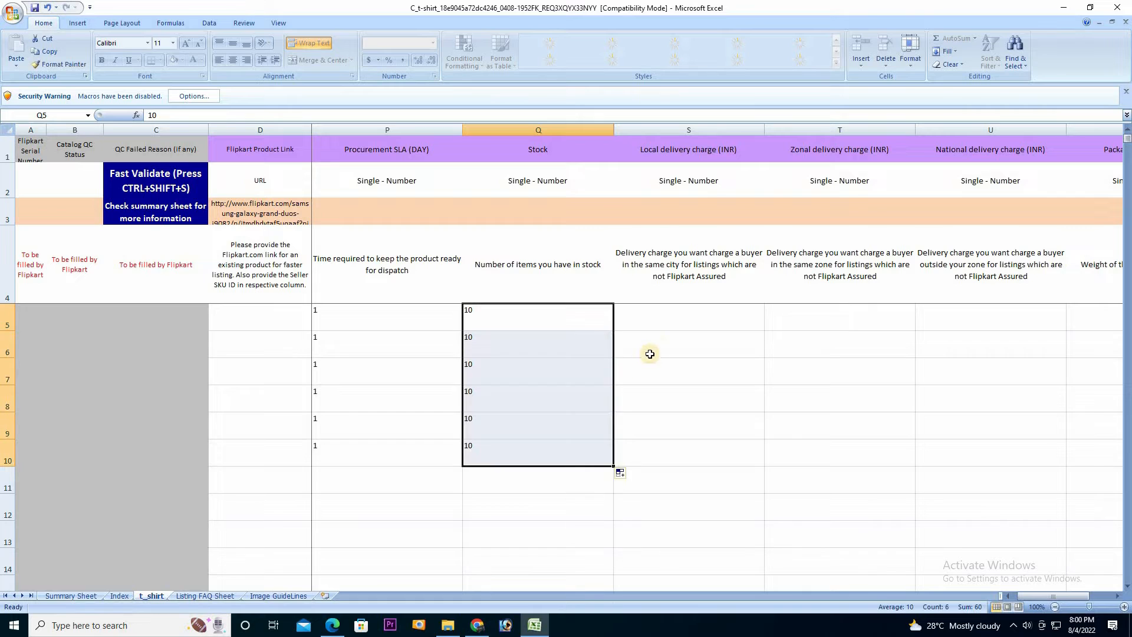
click(664, 323)
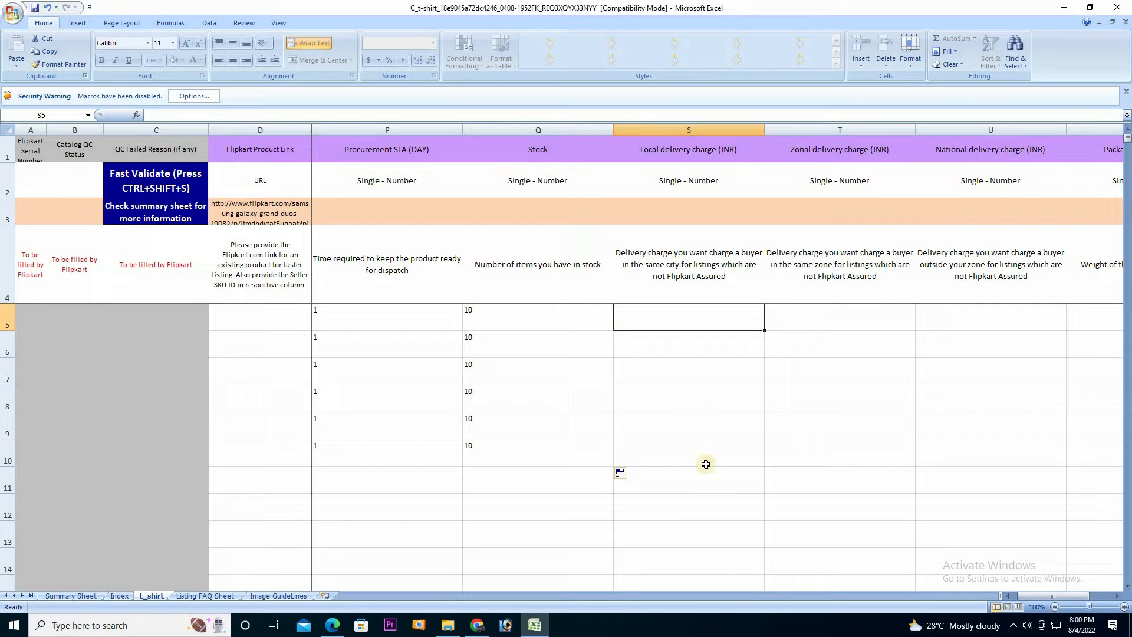
Fill local delivery charge 40 and zonal delivery charge 50 down rows 5–10
click(1118, 598)
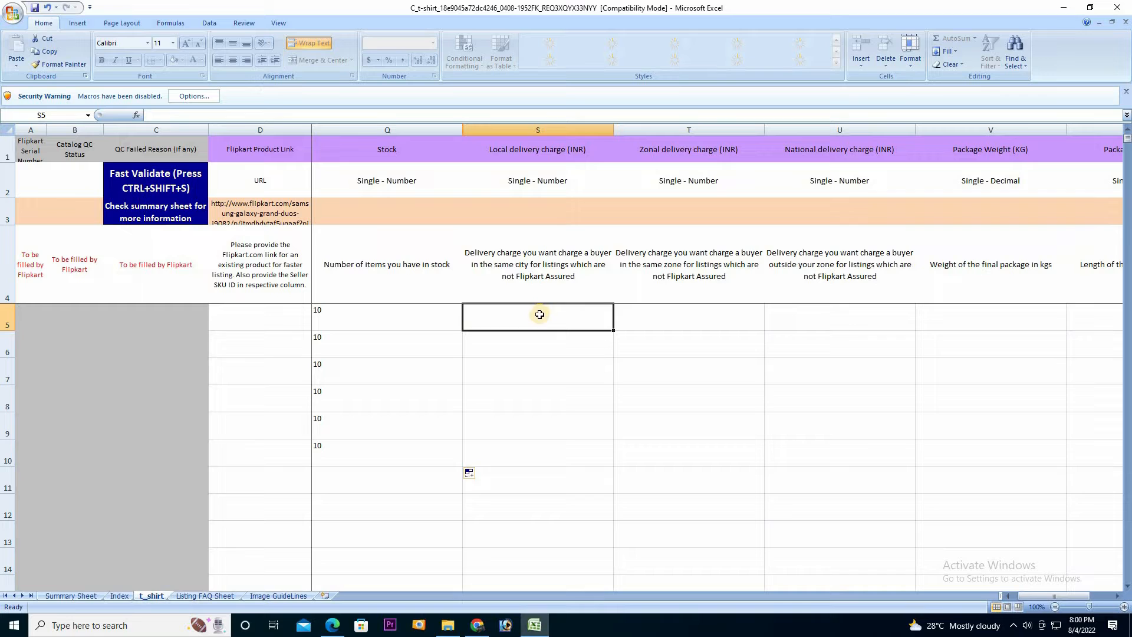
text(40)
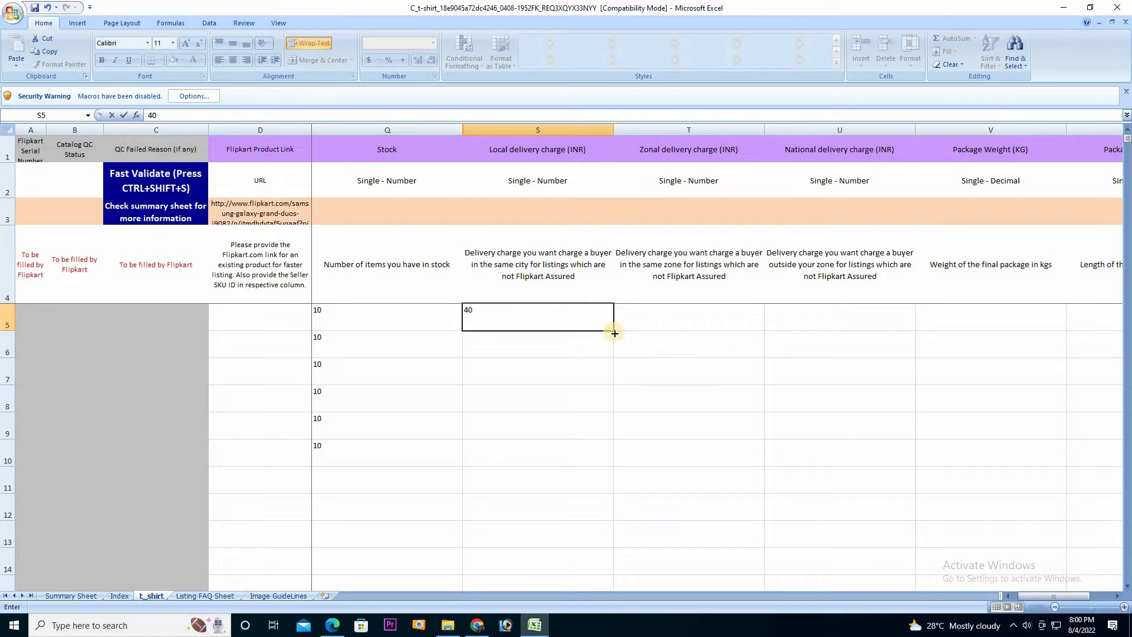
drag(613, 331, 614, 461)
click(684, 322)
text(50)
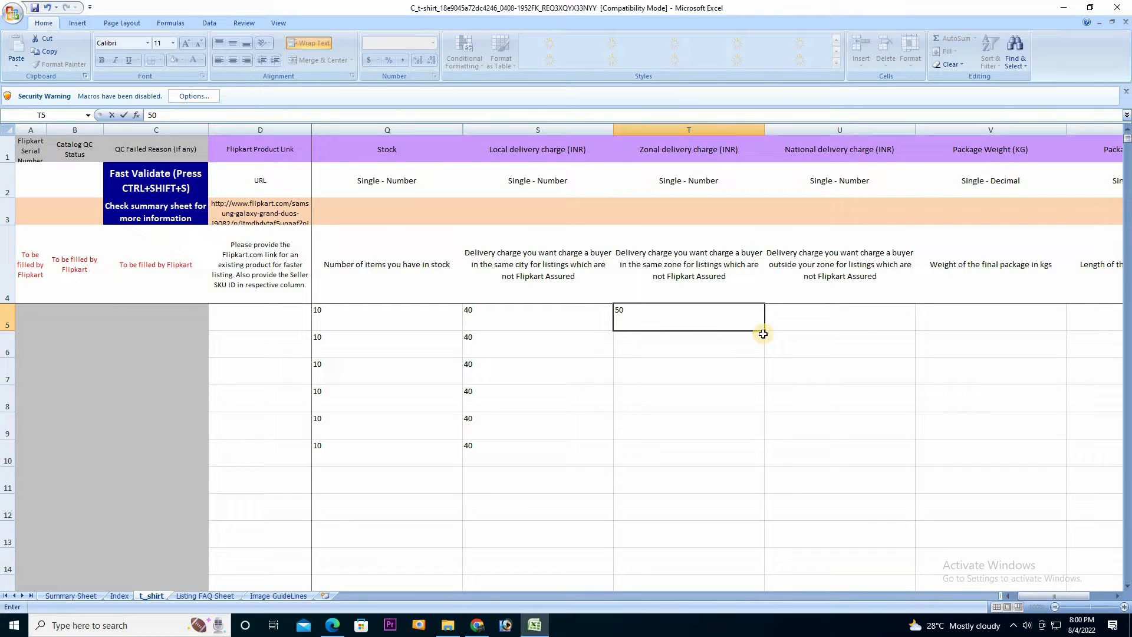
drag(765, 332, 763, 464)
Enter national delivery charge 60 in U5 and fill it down to U10
click(837, 315)
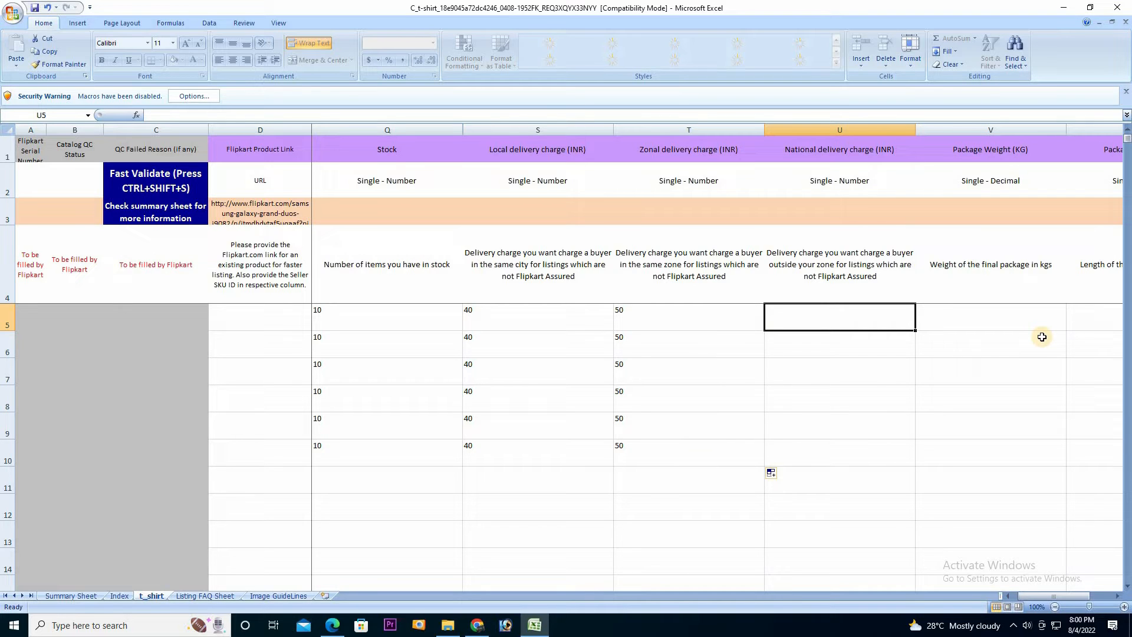
text(60)
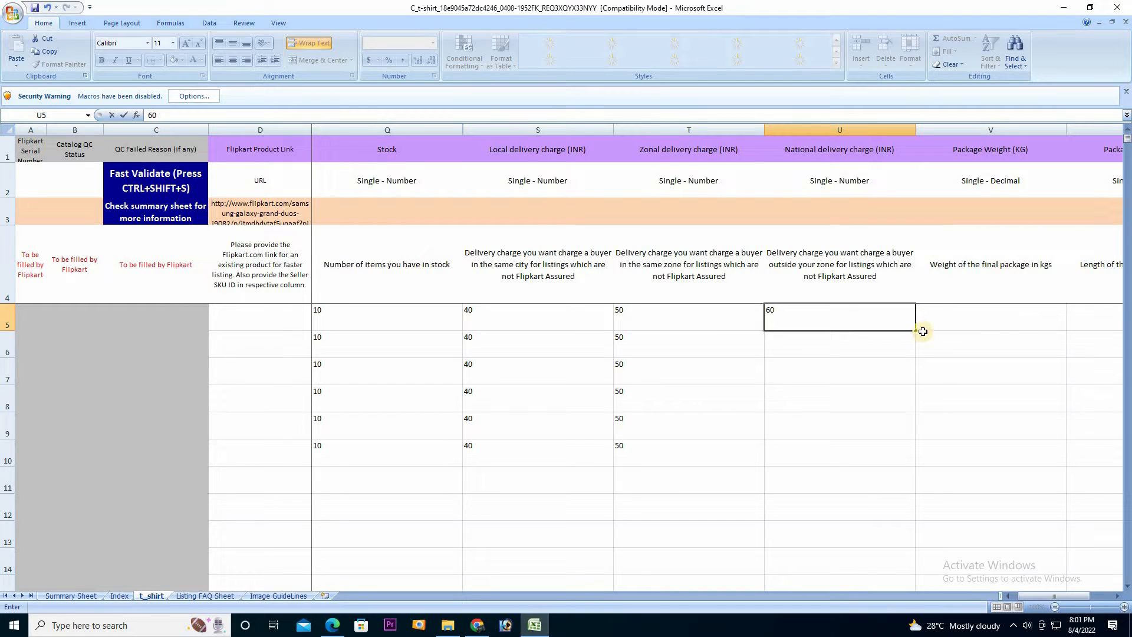
drag(915, 332, 894, 460)
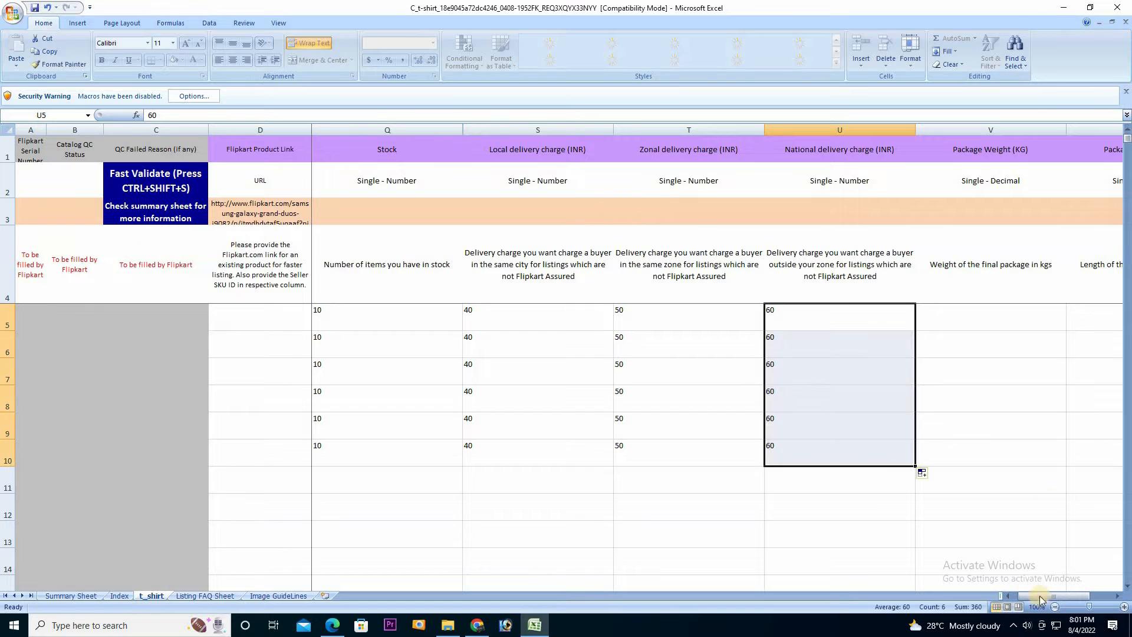
click(1119, 596)
click(1119, 596)
click(1119, 596)
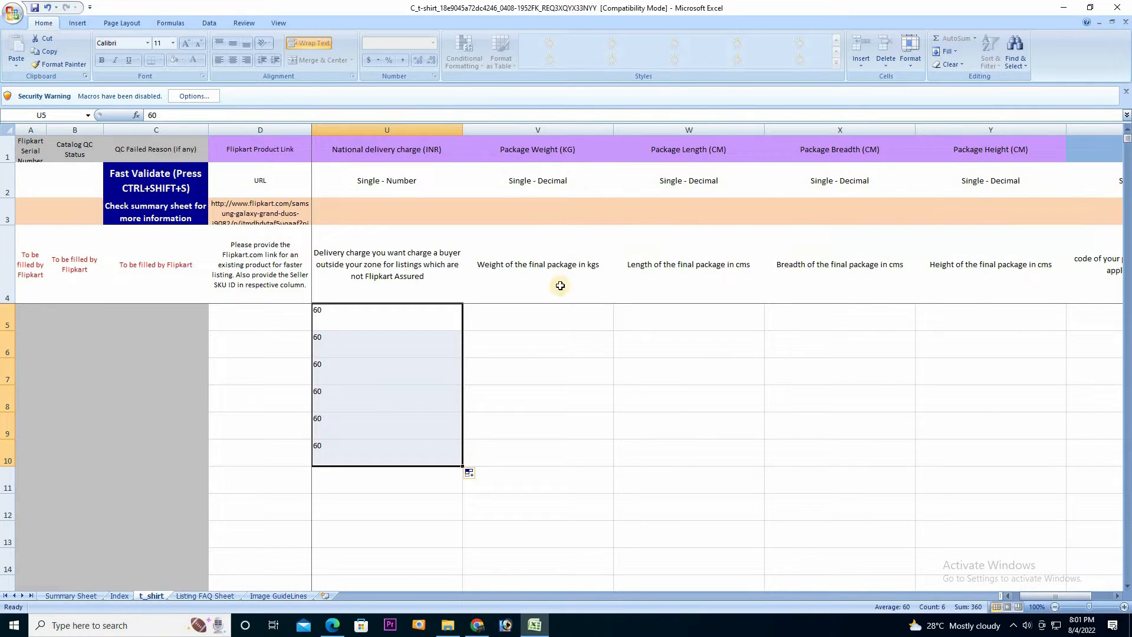
Enter package weight 0.2 in row 5 and fill it down to row 10
click(523, 328)
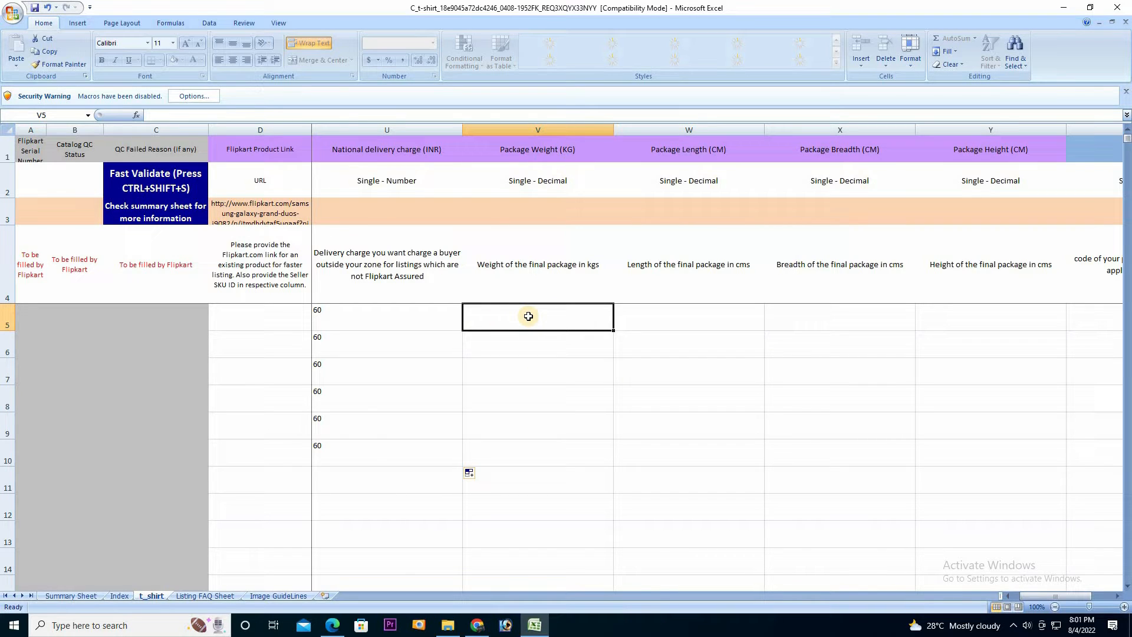
text(20)
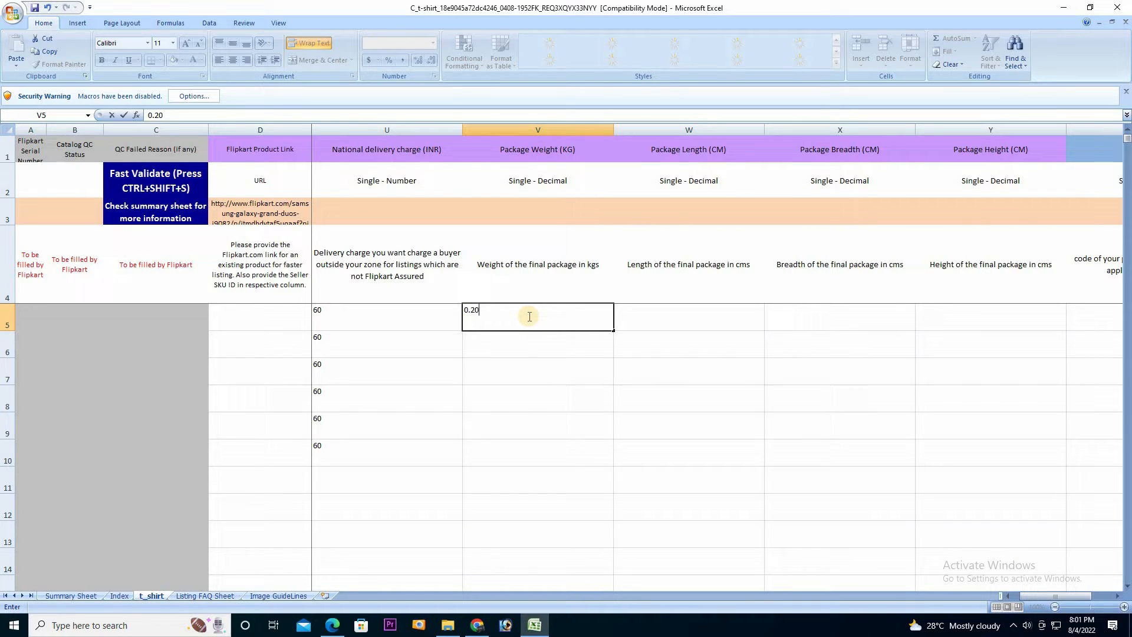
drag(614, 333, 612, 464)
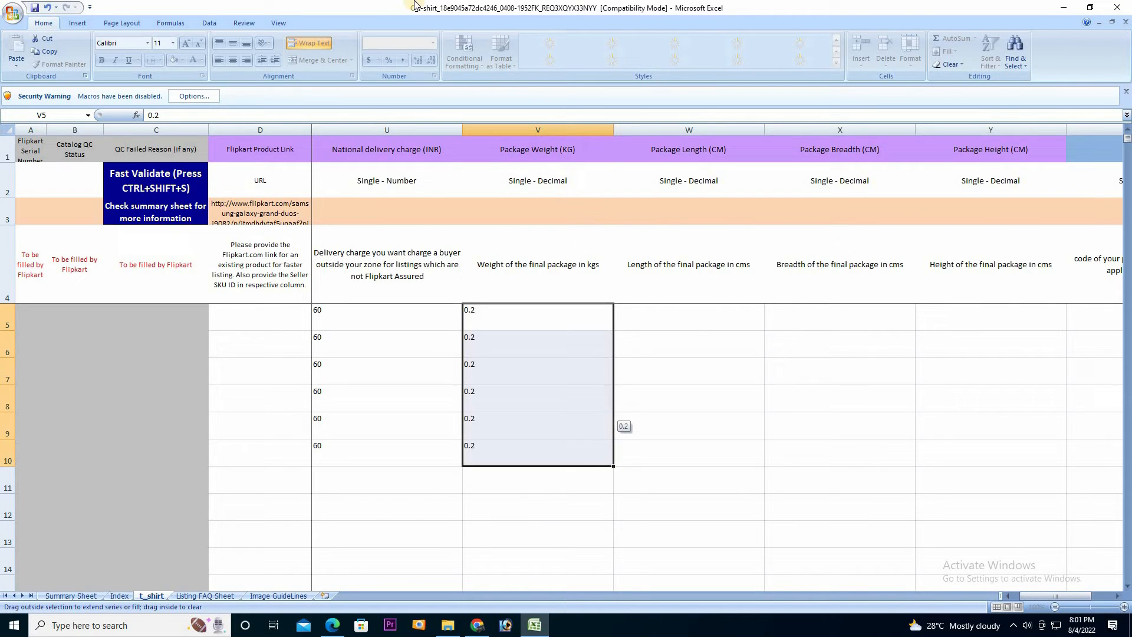
Enter package length 30, breadth 20 and height 2 in row 5
click(708, 324)
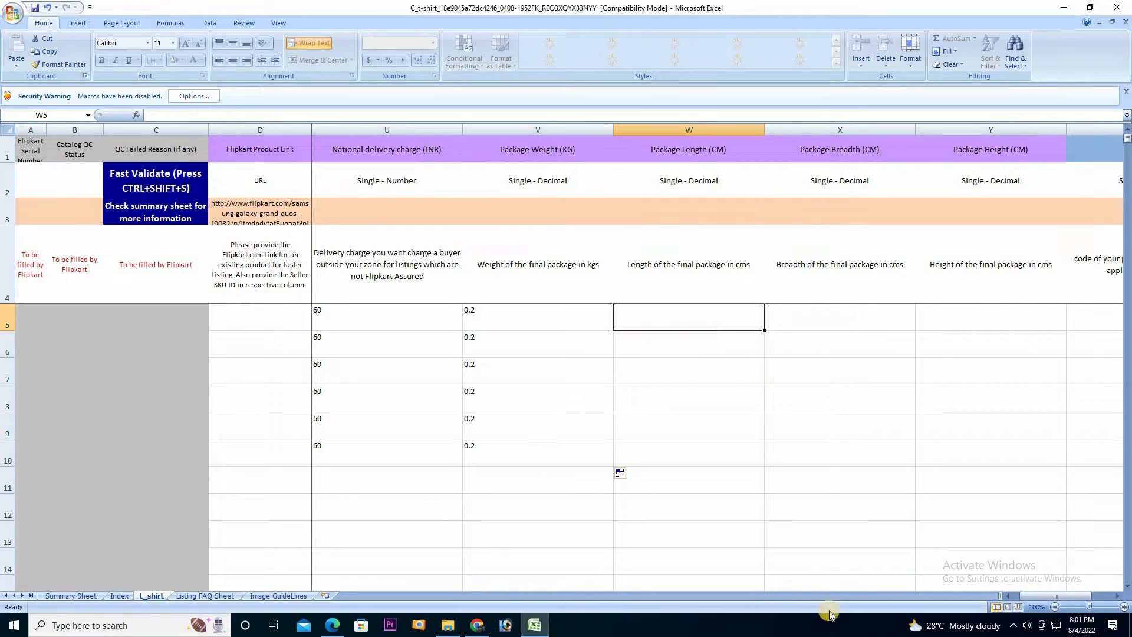
click(1119, 597)
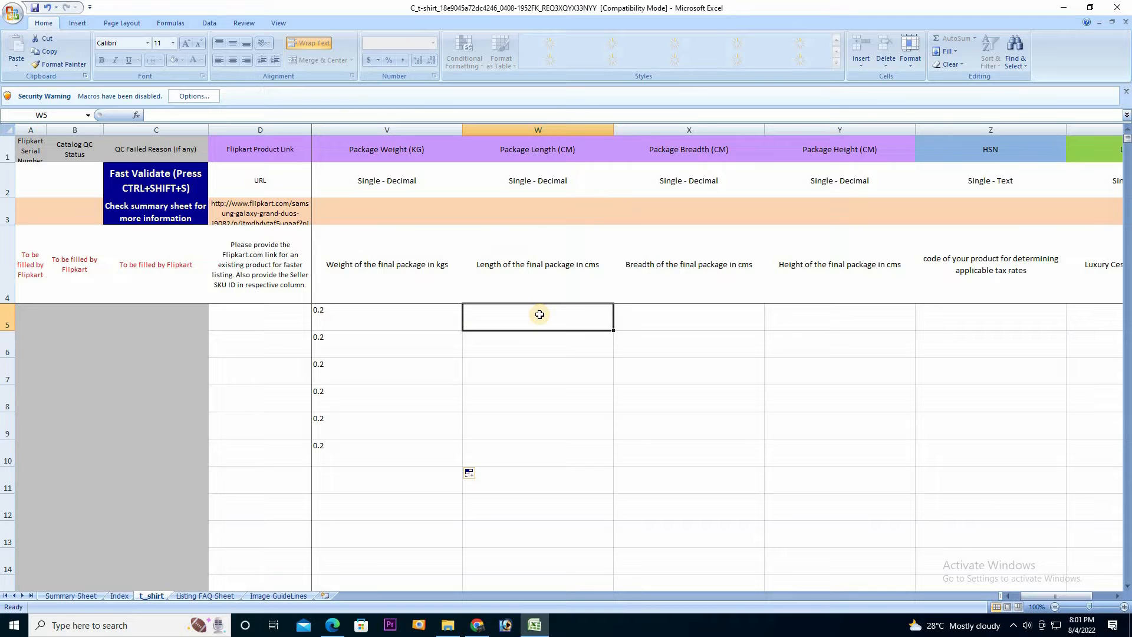
text(30)
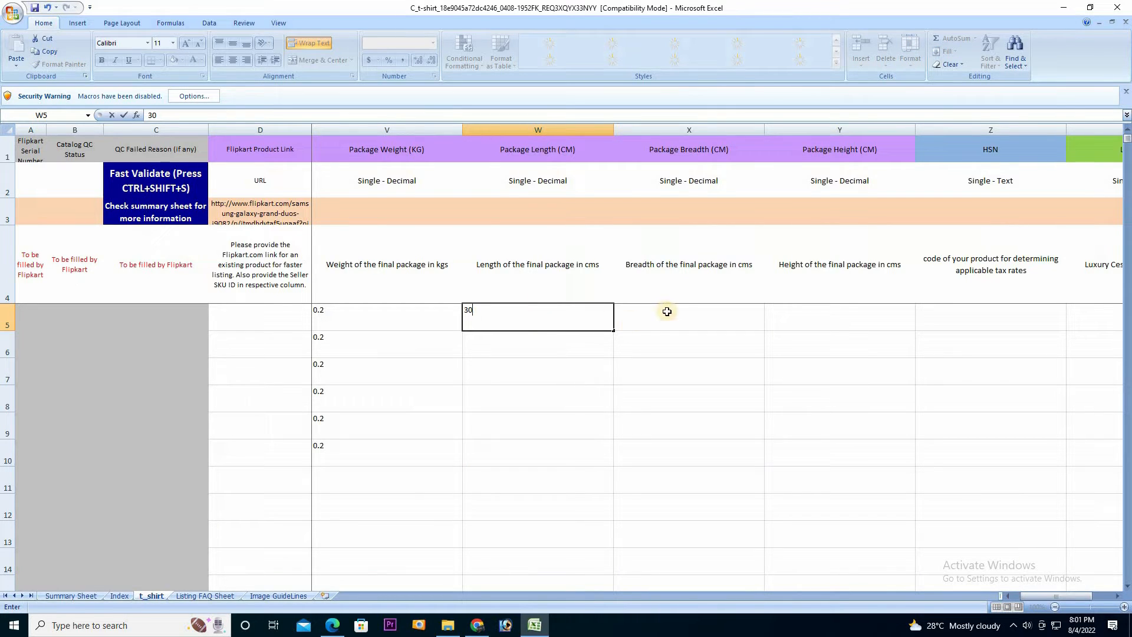
click(662, 321)
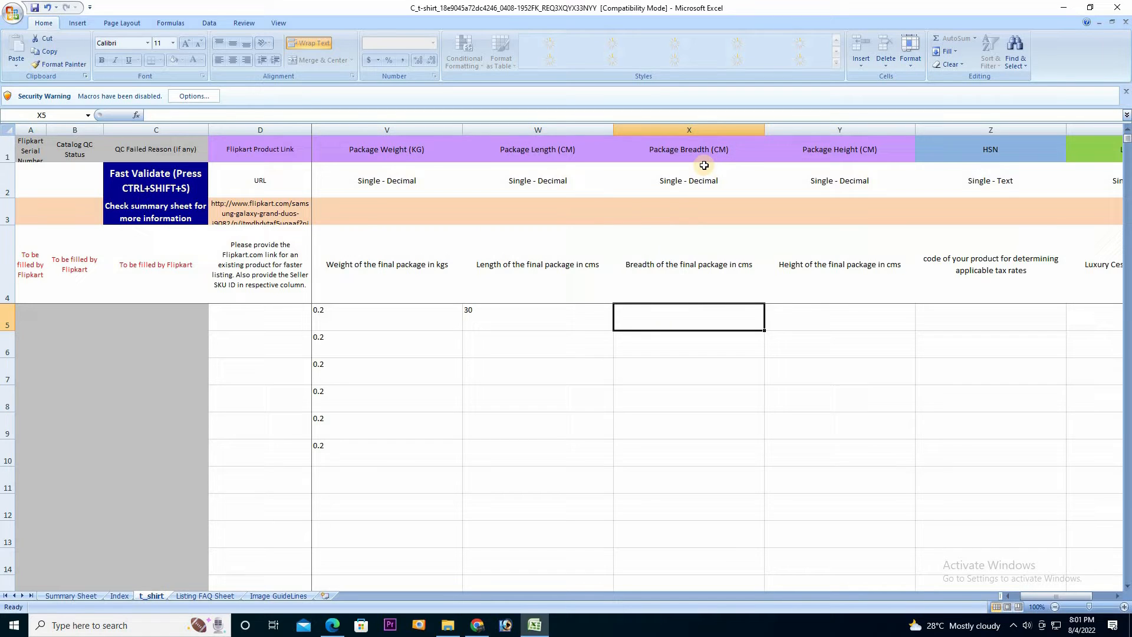
text(20)
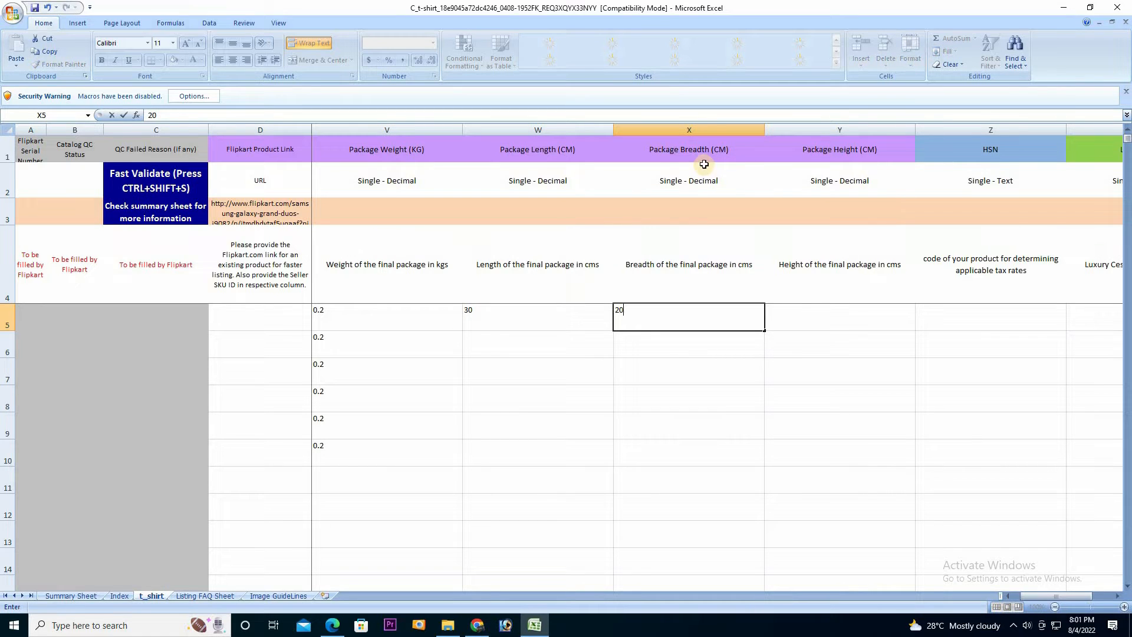
click(813, 325)
text(1)
drag(770, 314, 844, 331)
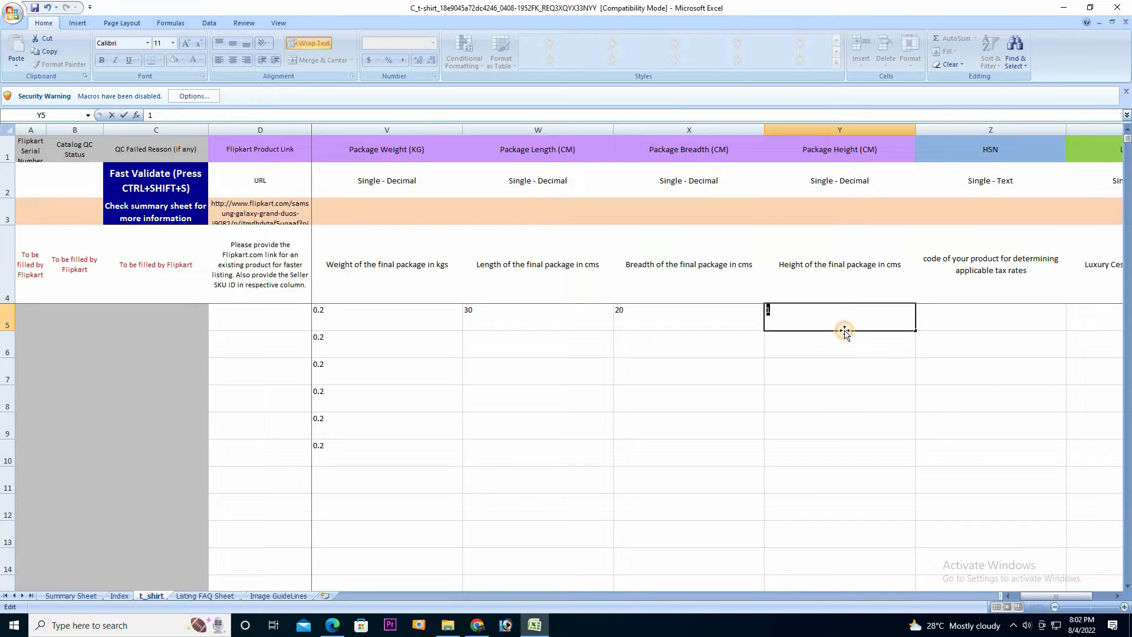
text(2)
click(572, 321)
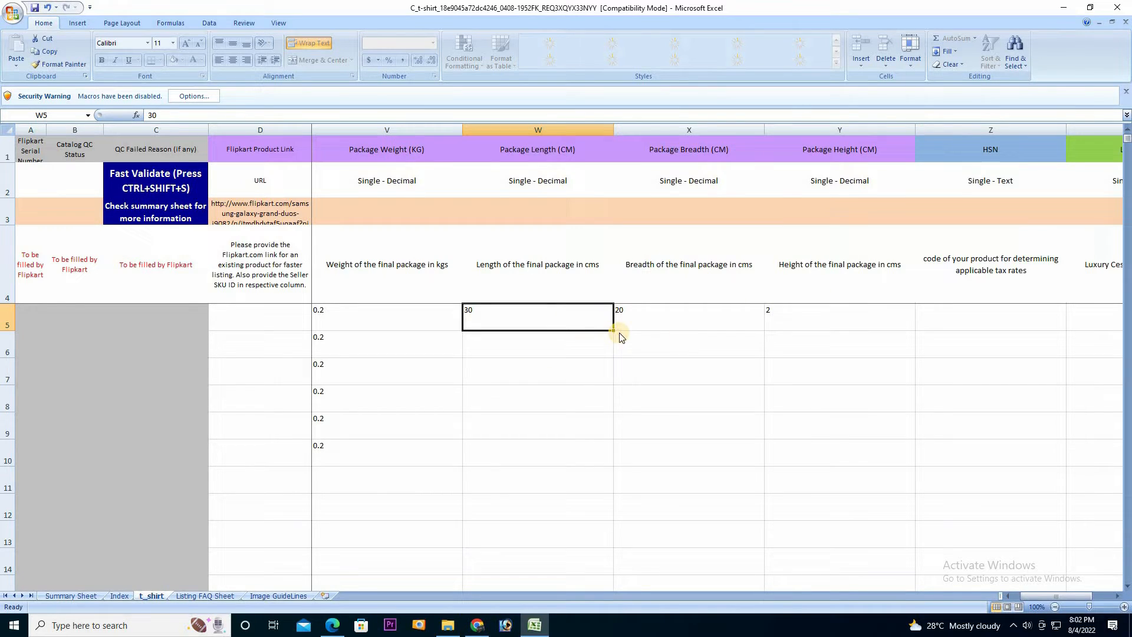
Copy length 30, breadth 20 and height 2 down to row 10, then switch to the browser
drag(612, 332, 605, 461)
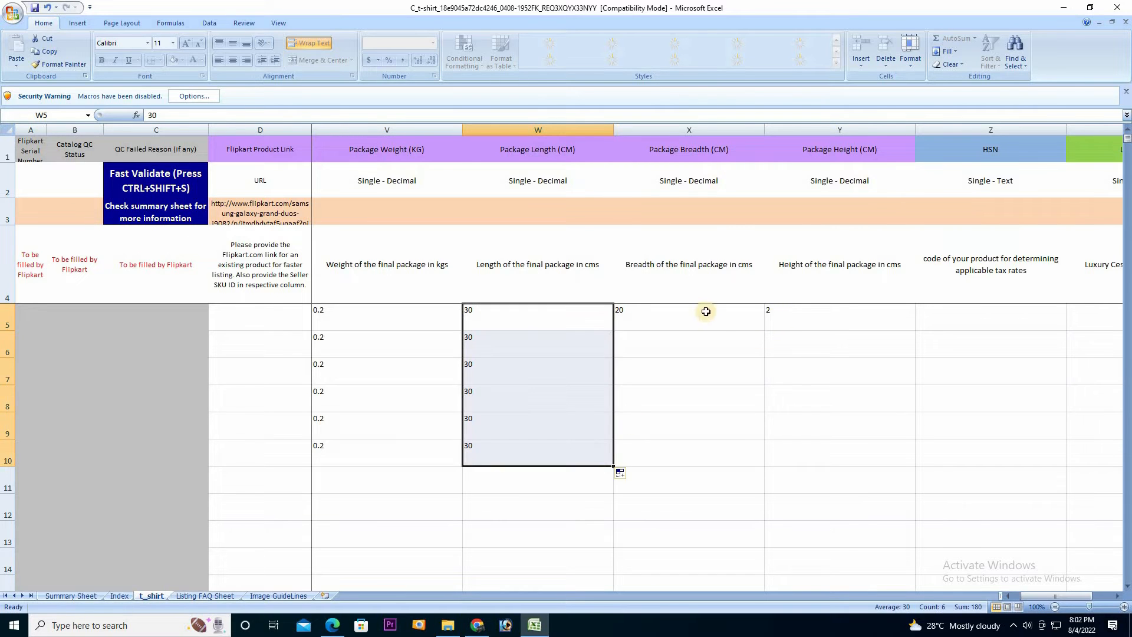
click(744, 324)
drag(761, 338, 753, 466)
click(858, 322)
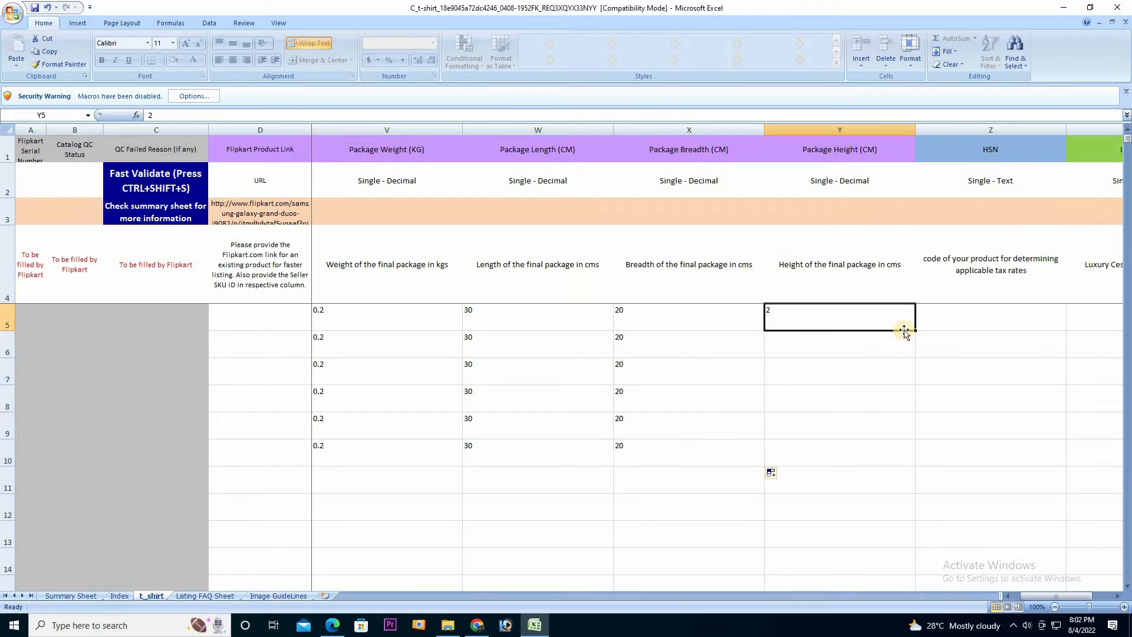
drag(915, 348, 897, 458)
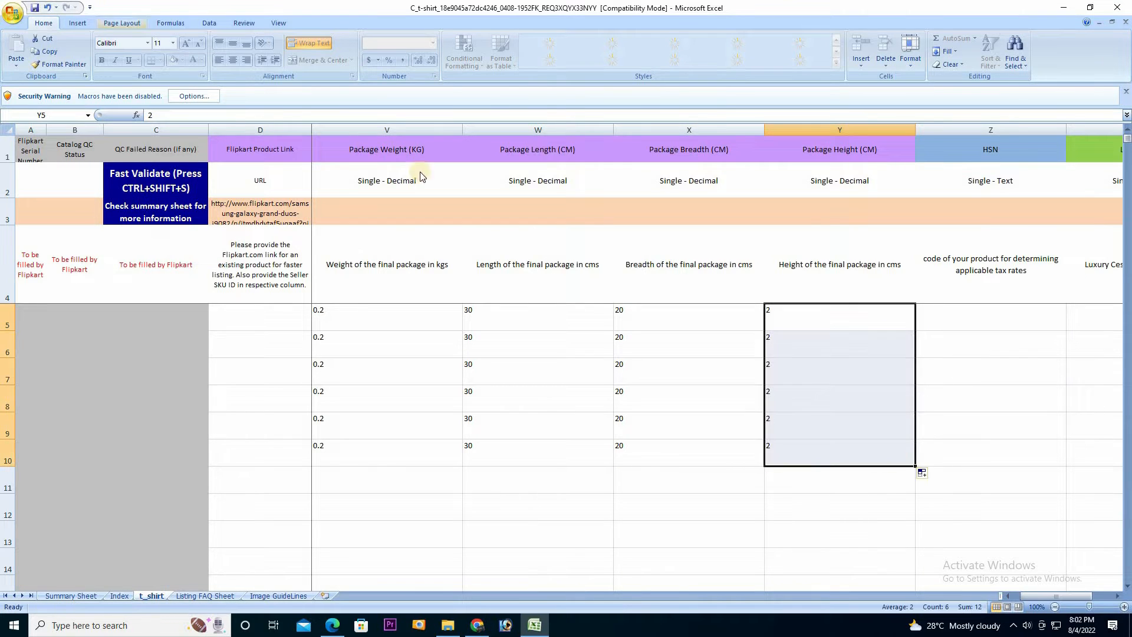
click(1118, 600)
click(1118, 601)
click(1117, 601)
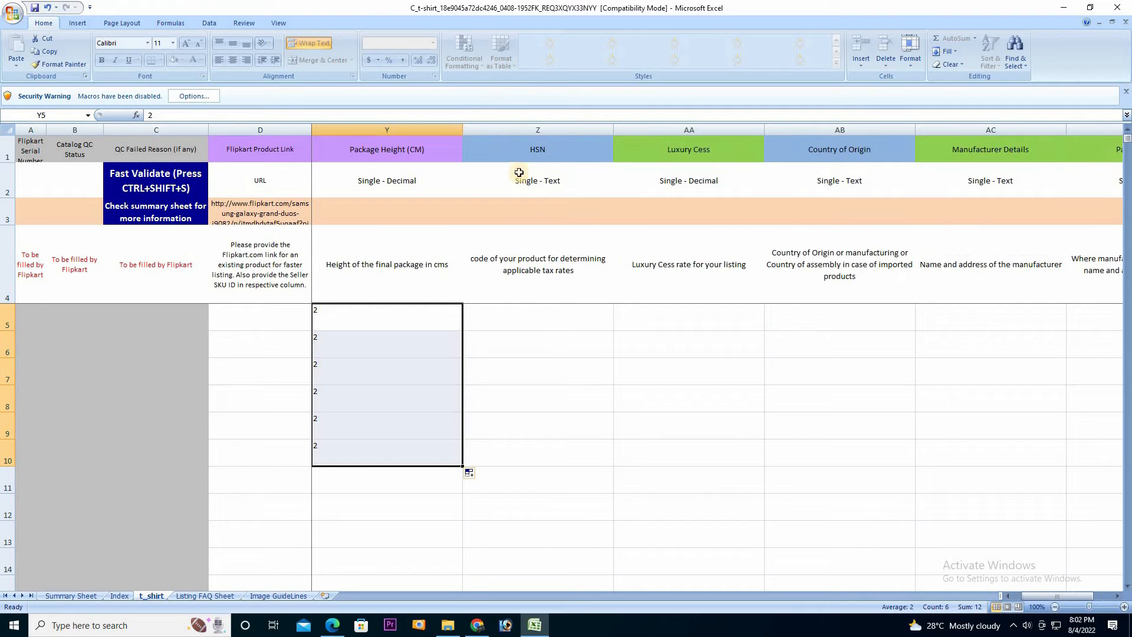
click(515, 319)
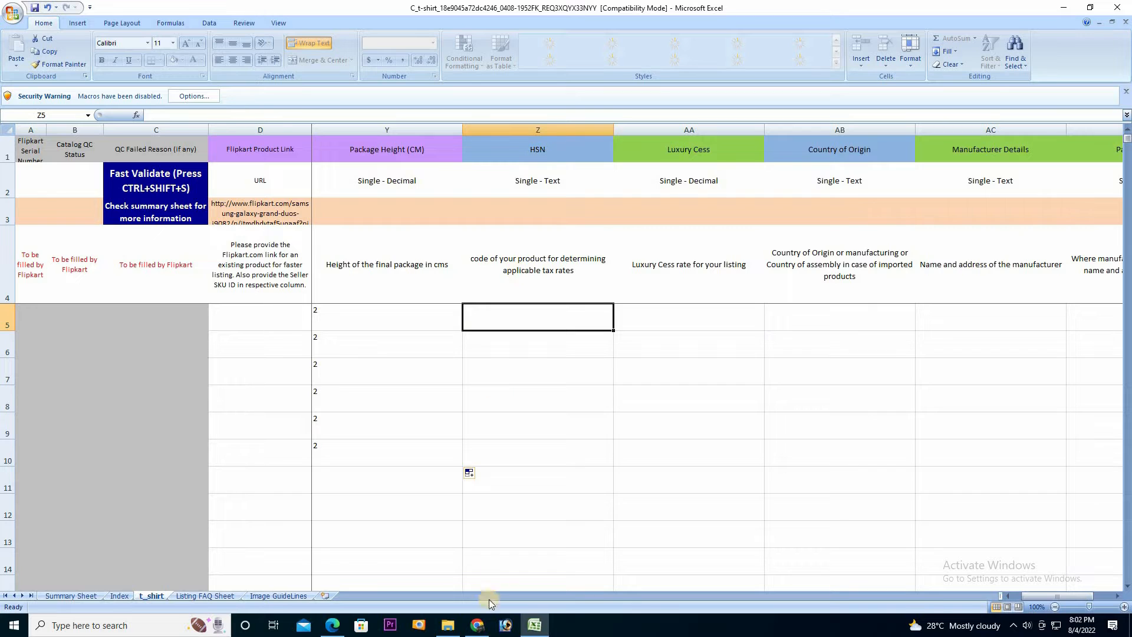
click(482, 624)
click(299, 10)
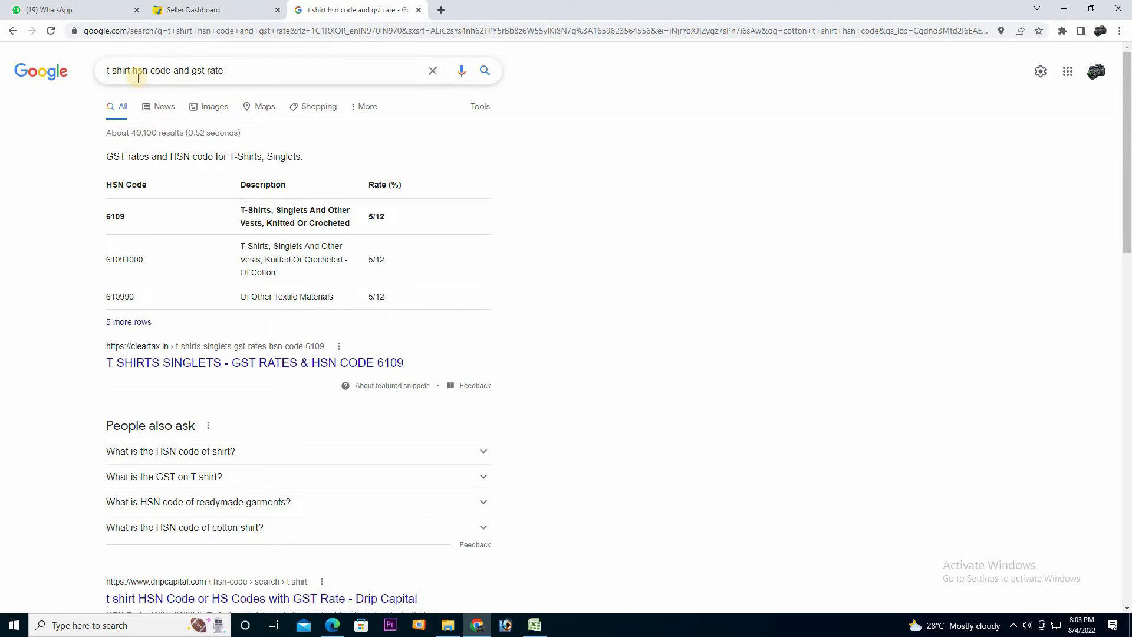
Copy HSN code 61091000 from the Google results and return to the Excel template
double_click(126, 262)
right_click(126, 262)
click(148, 270)
click(194, 10)
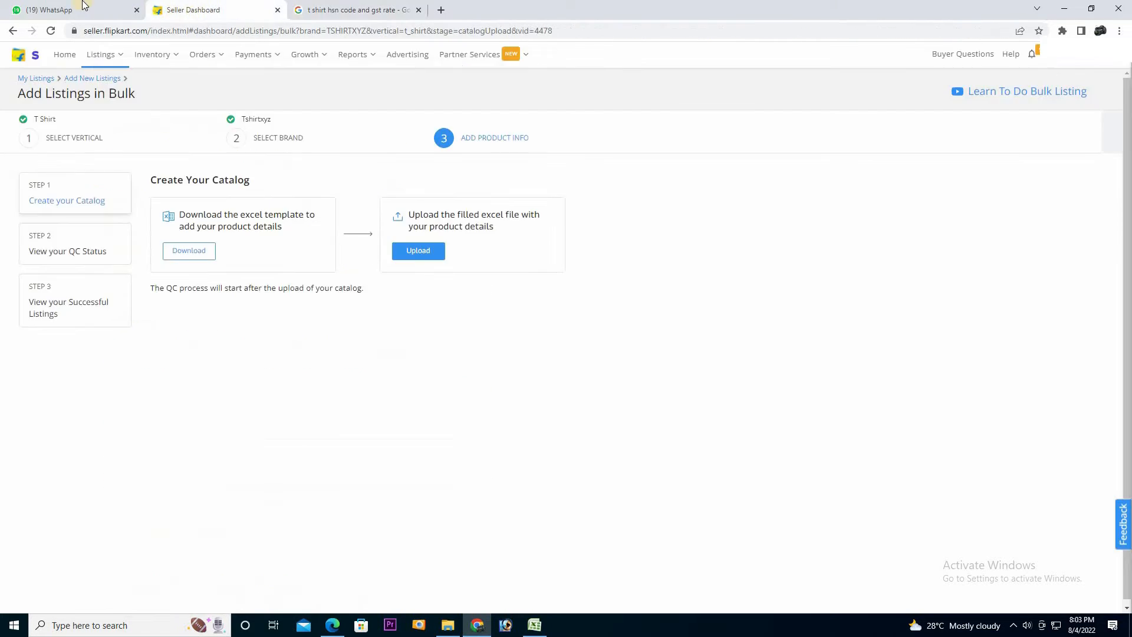
click(534, 624)
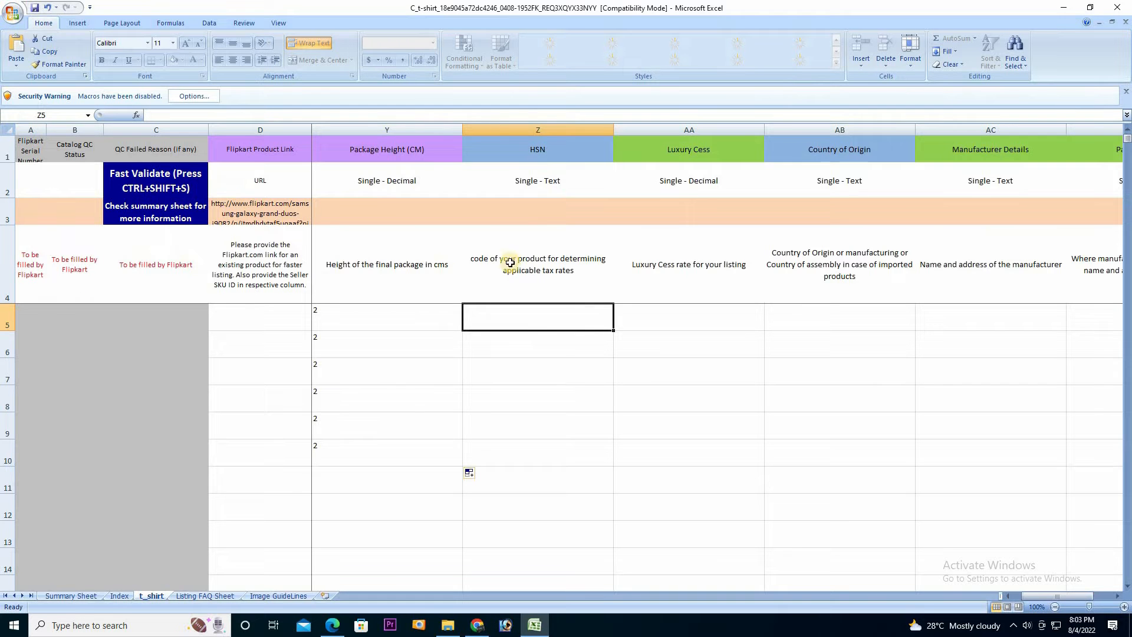
Paste 61091000 into Z5 and fill it down to Z10
right_click(537, 325)
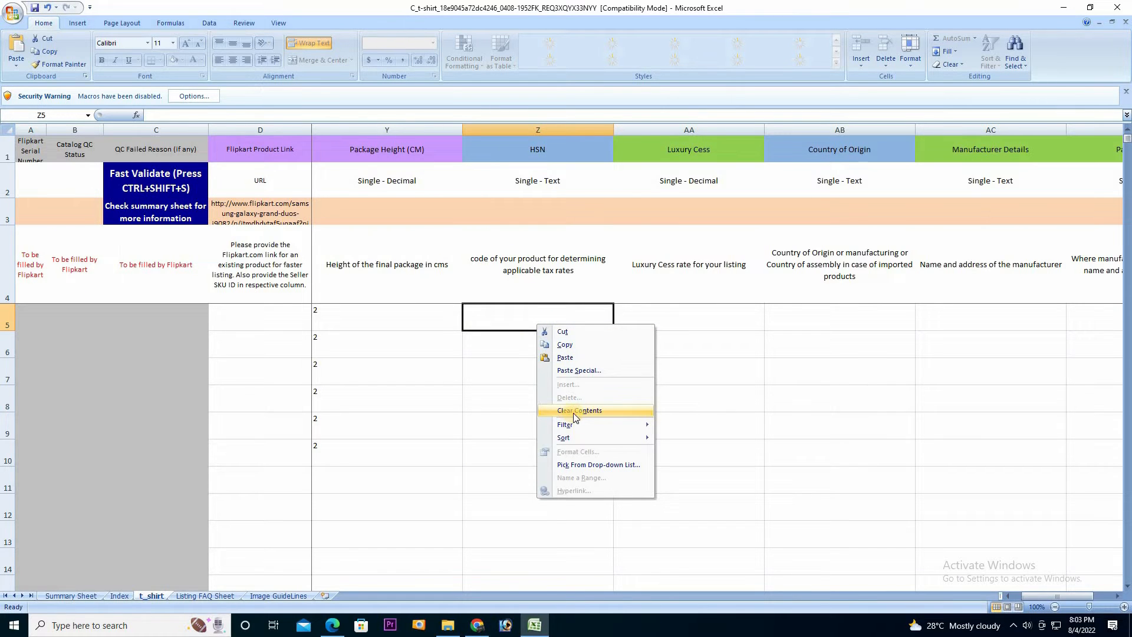
click(565, 322)
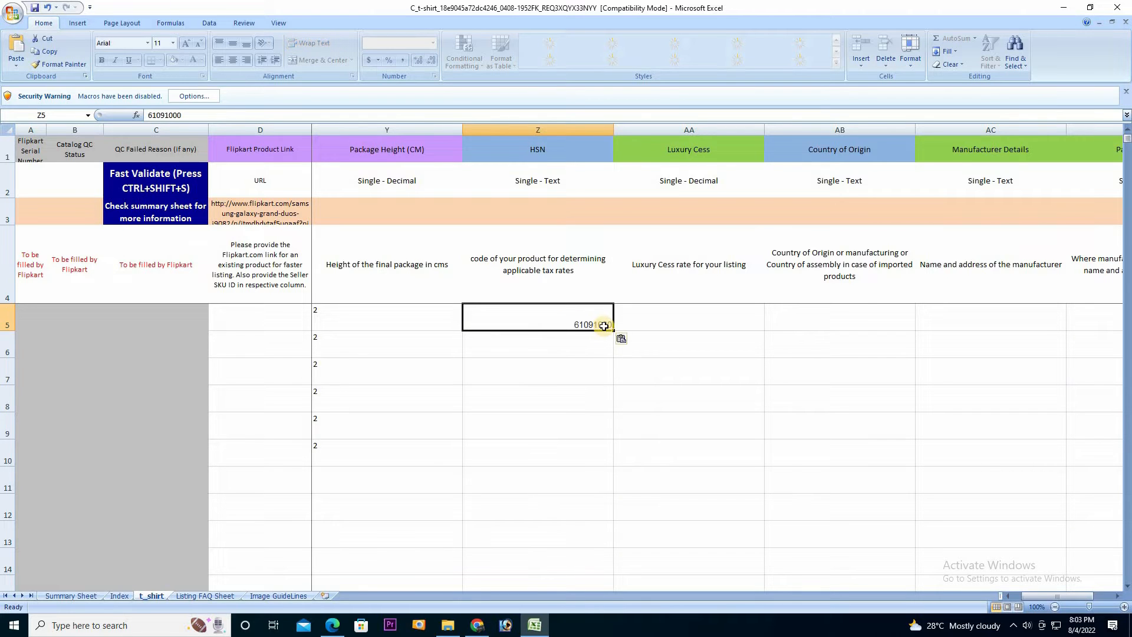
drag(614, 331, 605, 463)
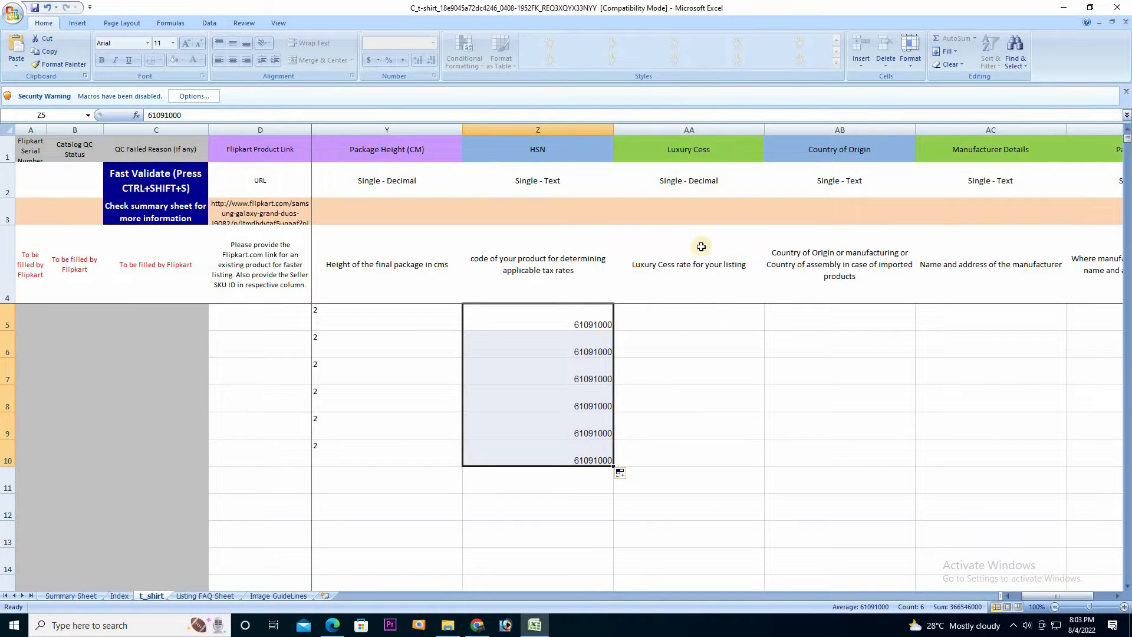
Set Country of Origin to India for rows 5, 6 and 7
click(836, 325)
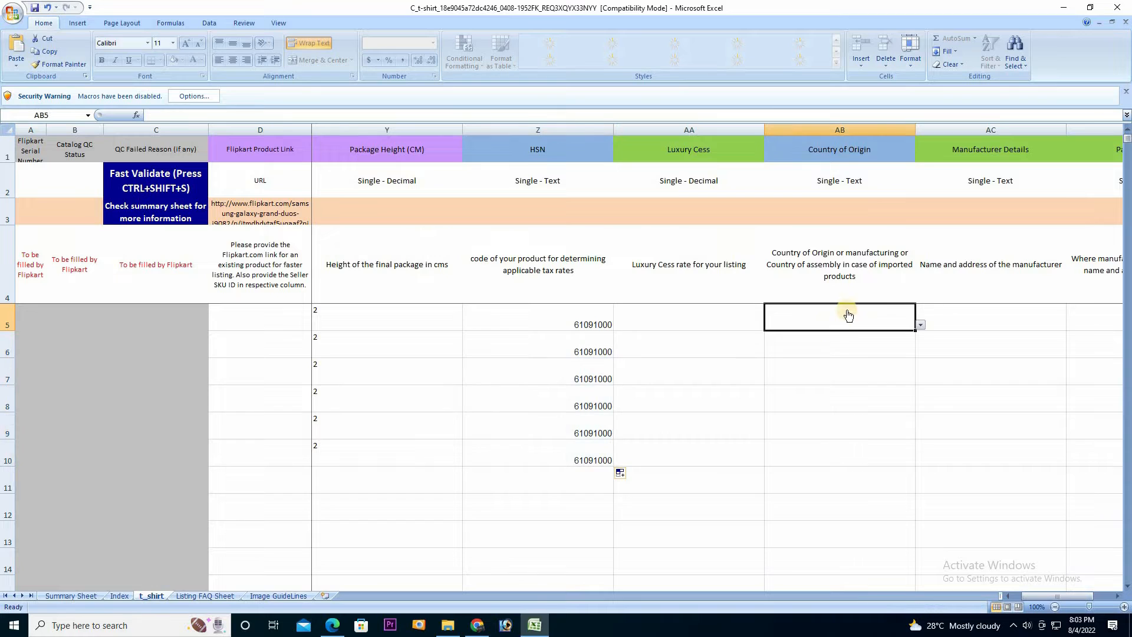
click(920, 325)
click(805, 337)
click(842, 352)
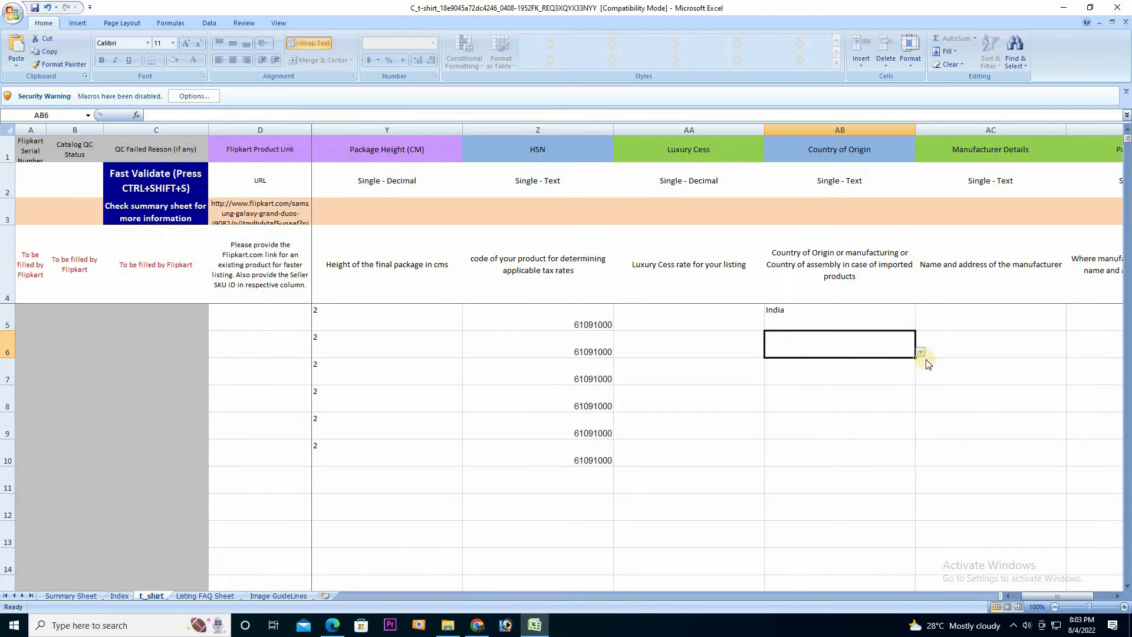
click(921, 353)
click(873, 365)
click(879, 373)
click(921, 379)
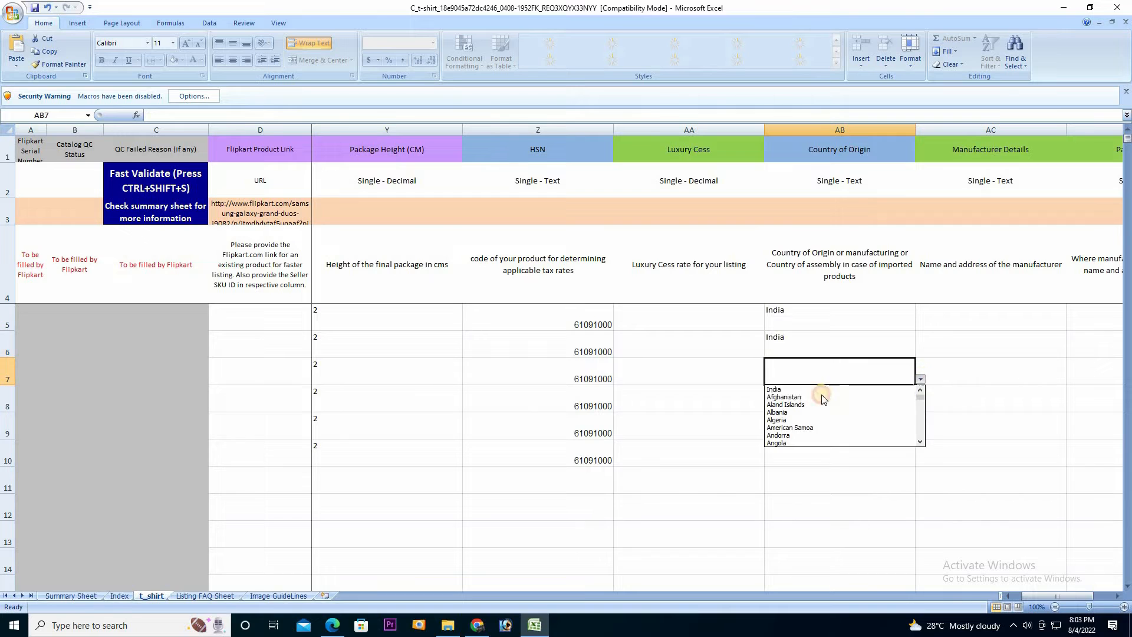
click(861, 393)
Set Country of Origin to India for rows 8, 9 and 10
click(873, 401)
click(920, 406)
click(861, 419)
click(908, 429)
click(920, 434)
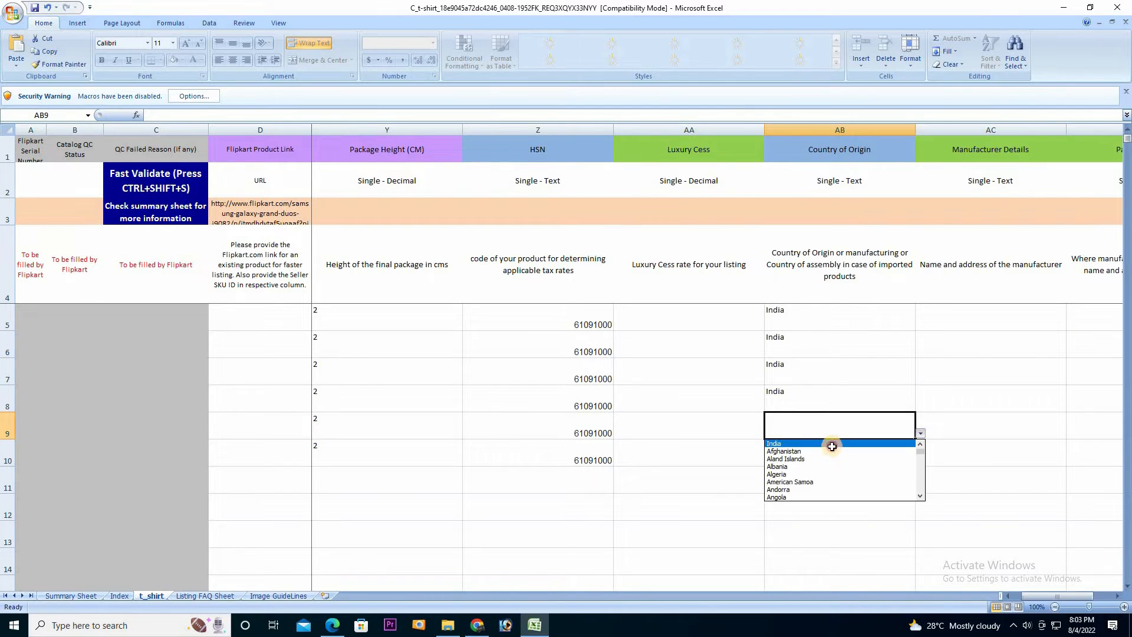
click(861, 446)
click(905, 455)
click(920, 461)
click(840, 472)
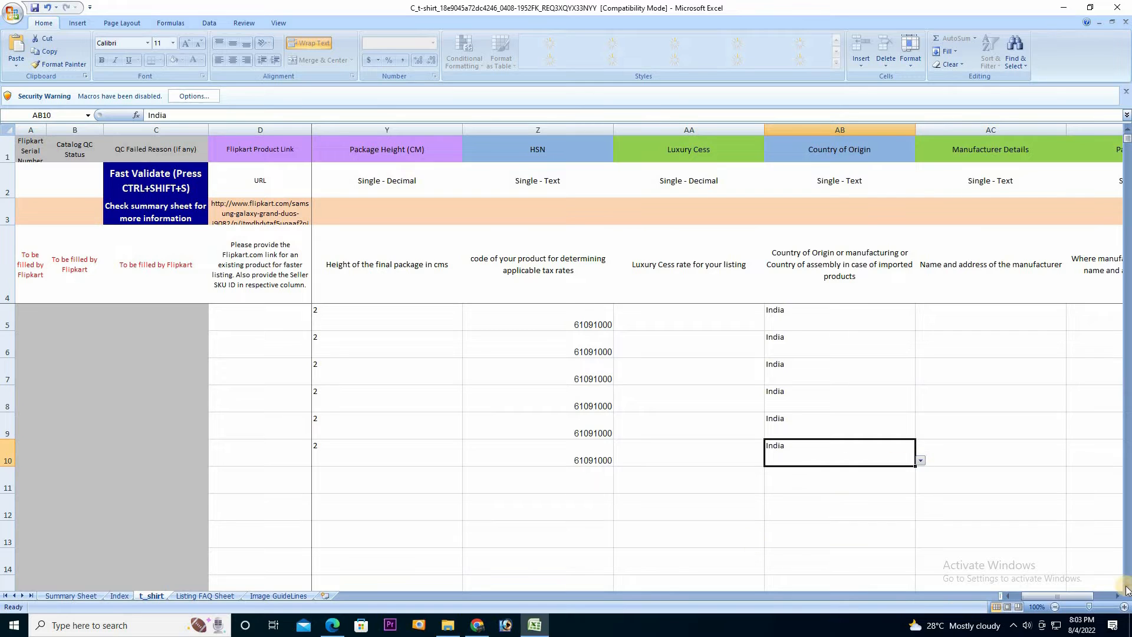
click(1118, 596)
click(1119, 596)
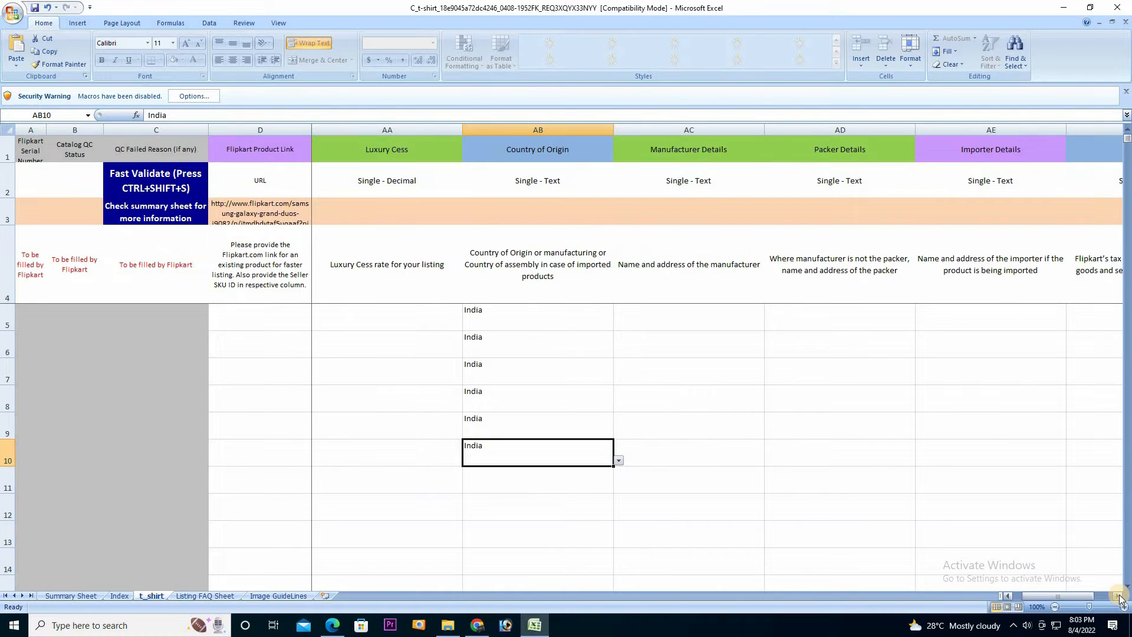
click(1119, 596)
click(493, 321)
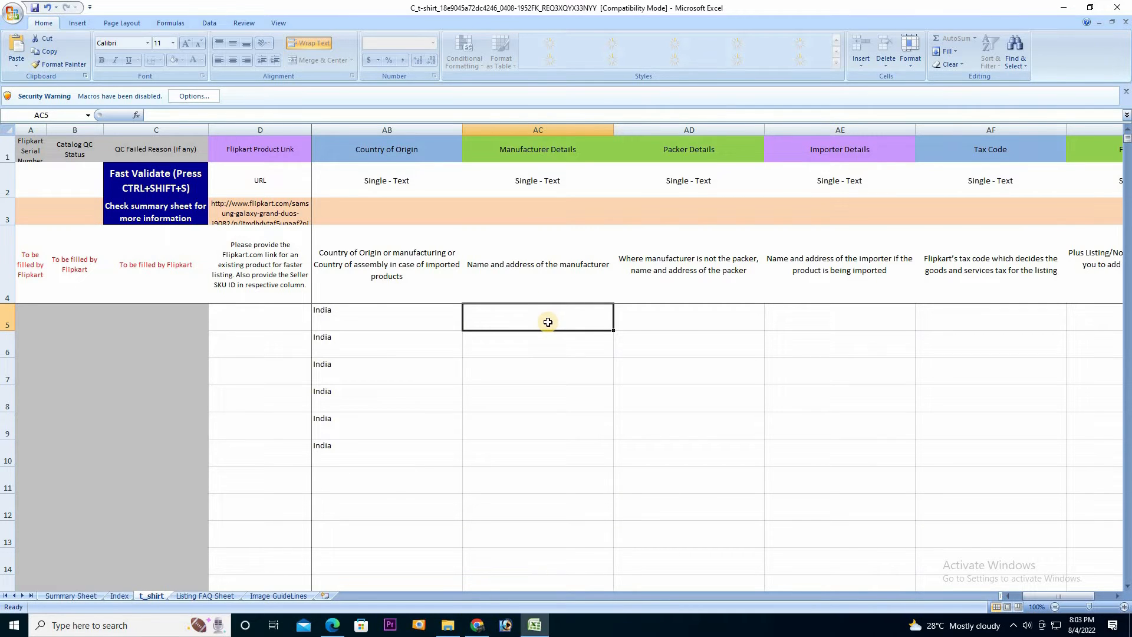
Enter TSHIRTXYZ DELHI as Manufacturer Details in AC5 and fill it down to row 10
key(Right)
key(Left)
key(Right)
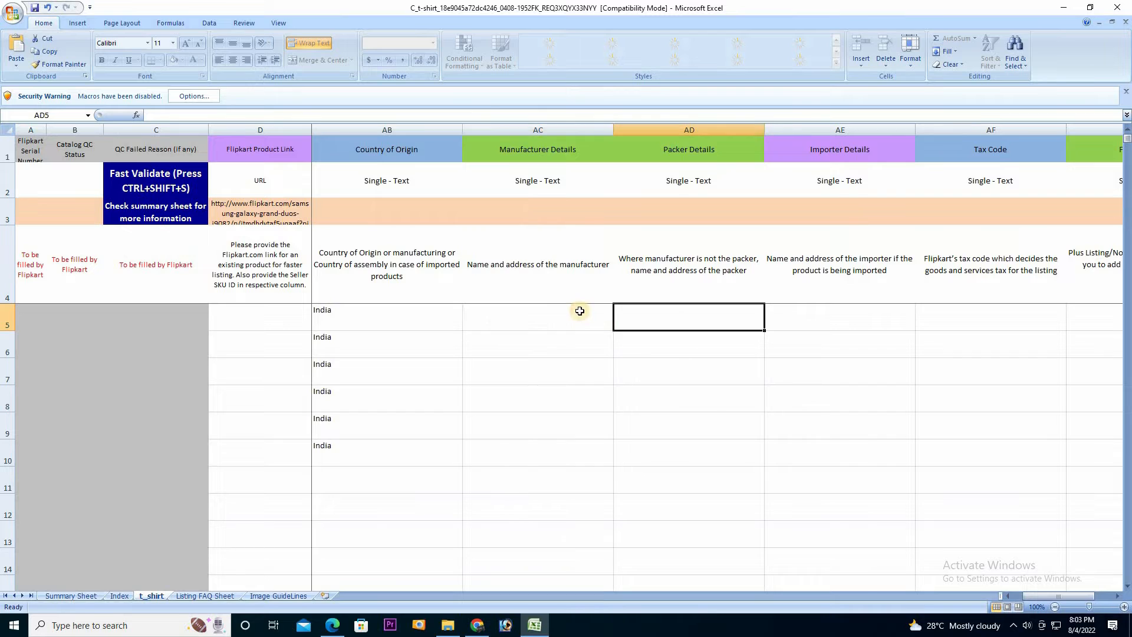
key(Left)
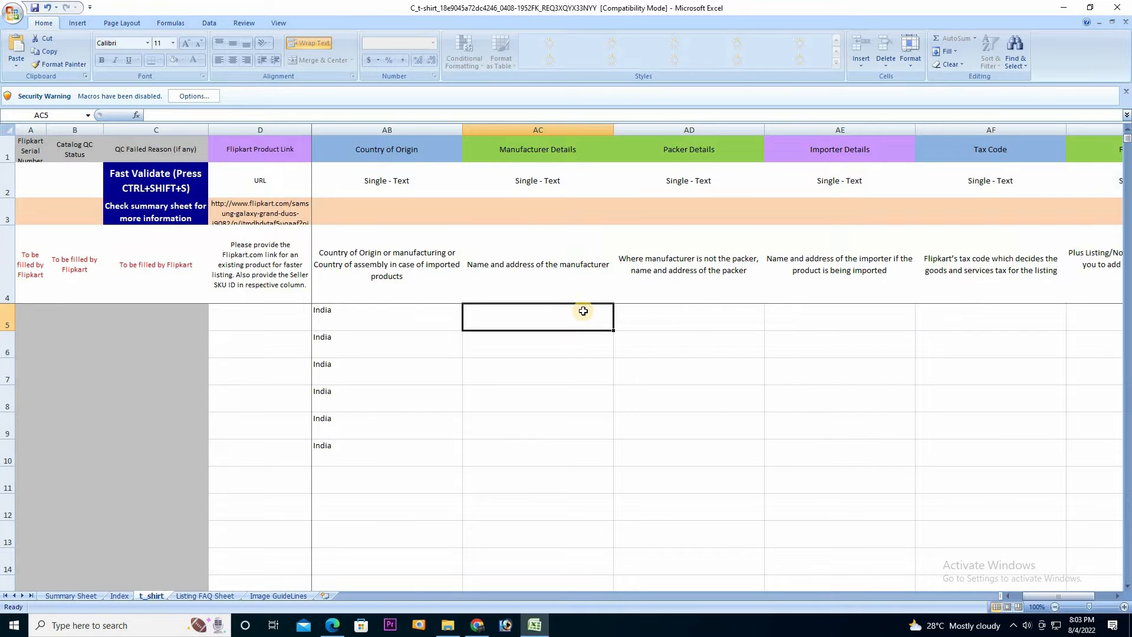
text(t)
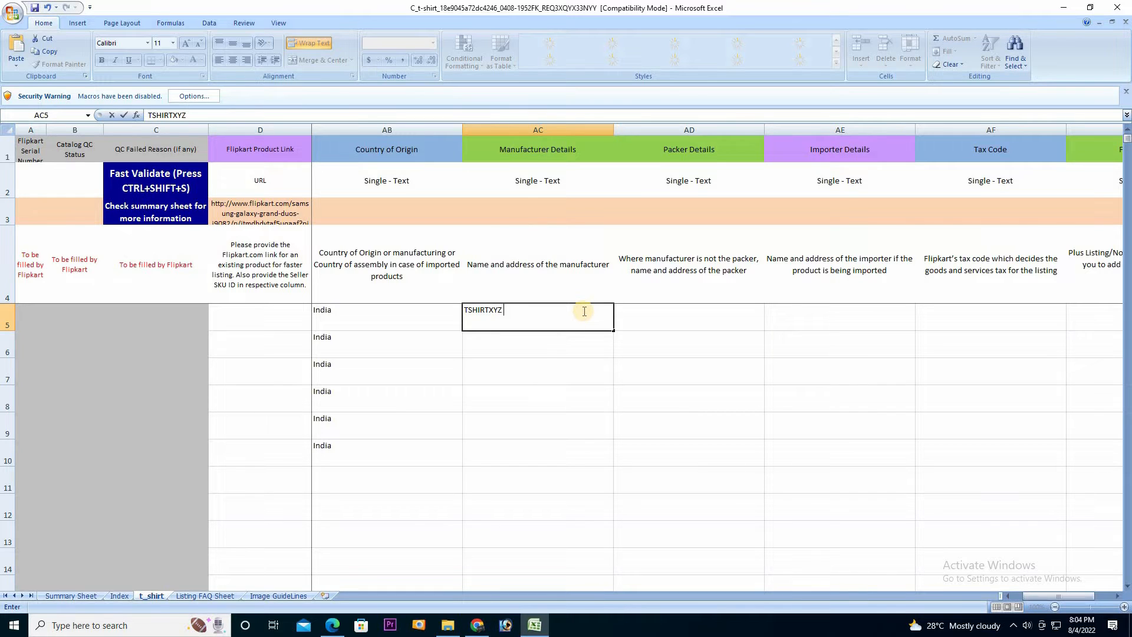
click(588, 306)
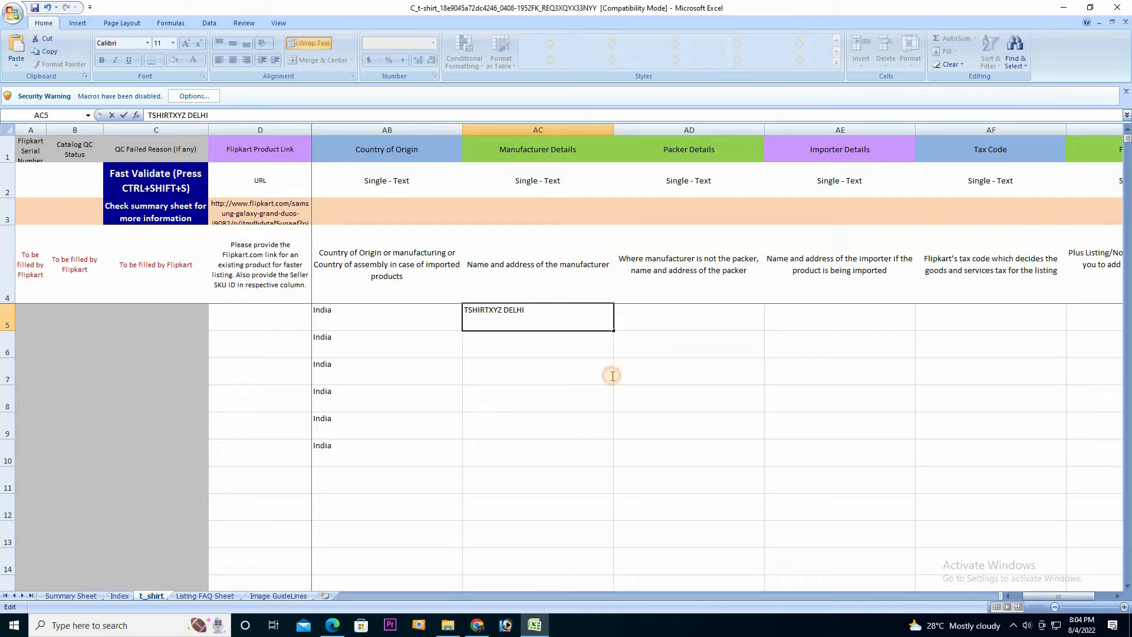
drag(614, 331, 602, 466)
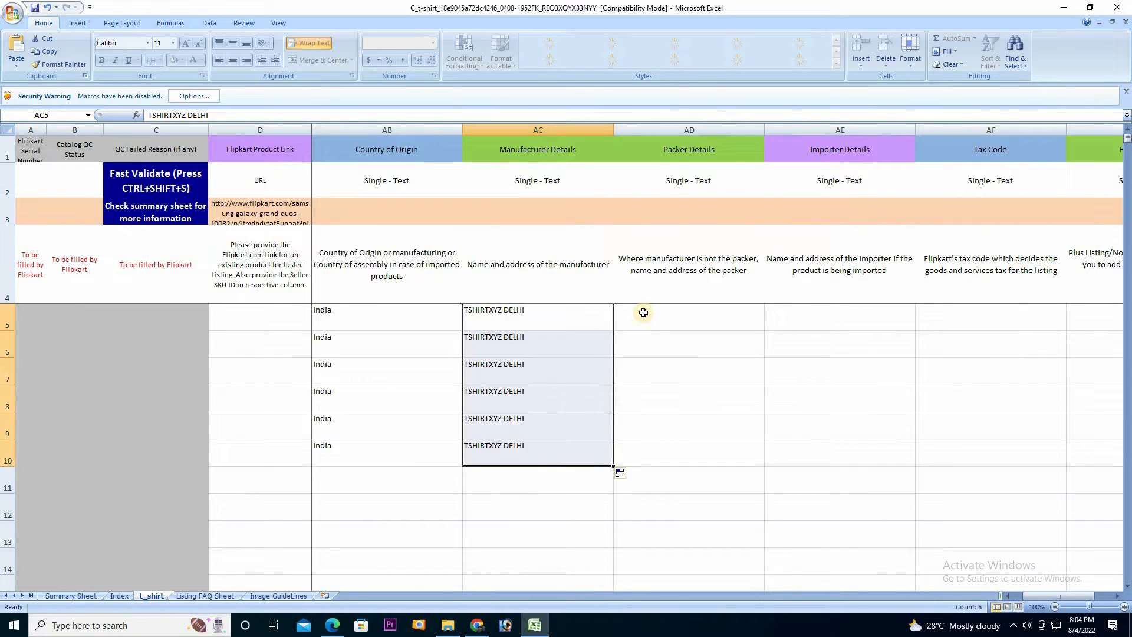
Enter TSHIRTXYZ DELHI as Packer Details in AD5 and fill it down to row 10
click(643, 316)
text(TSHIRTXYZ)
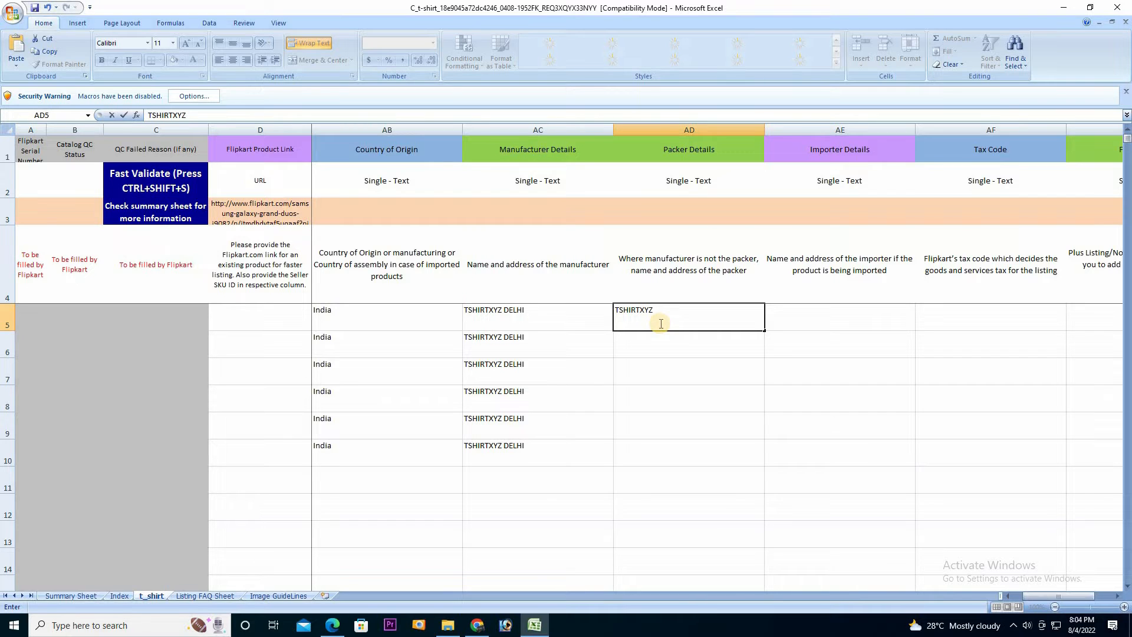
text(DELHI)
drag(764, 330, 740, 451)
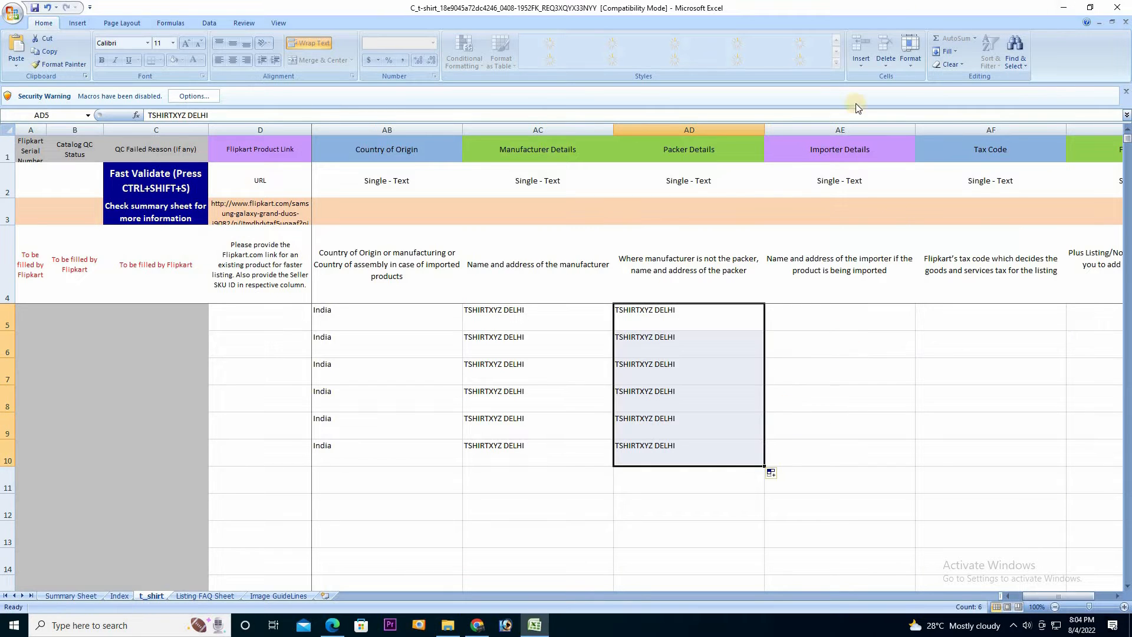
click(840, 152)
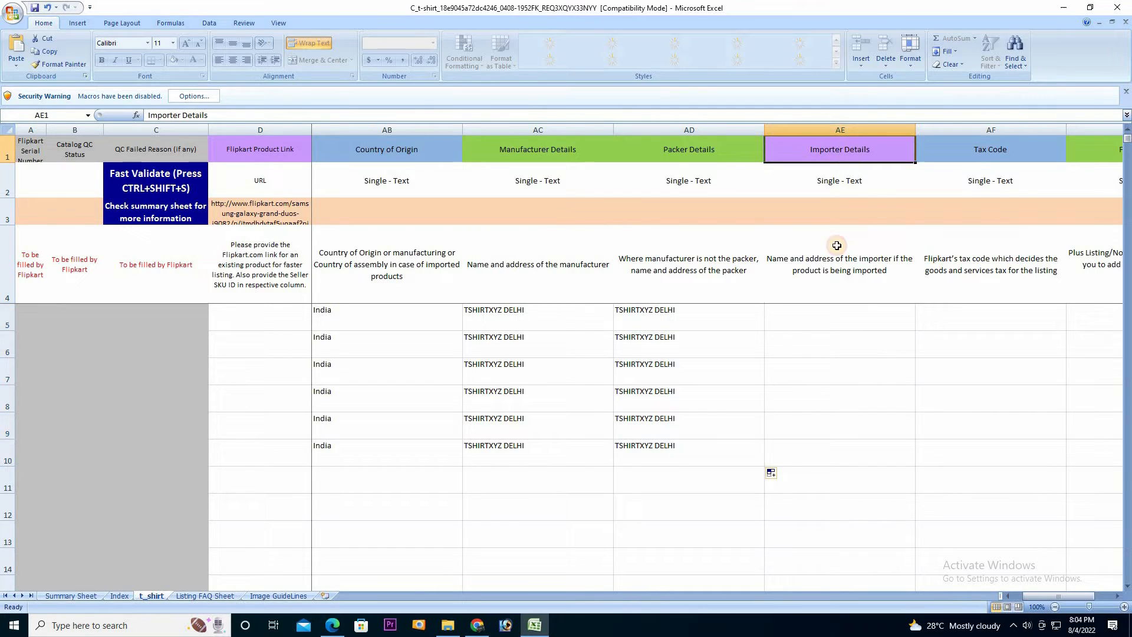
Set the Tax Code to GST_5 for product rows 5–7
click(822, 319)
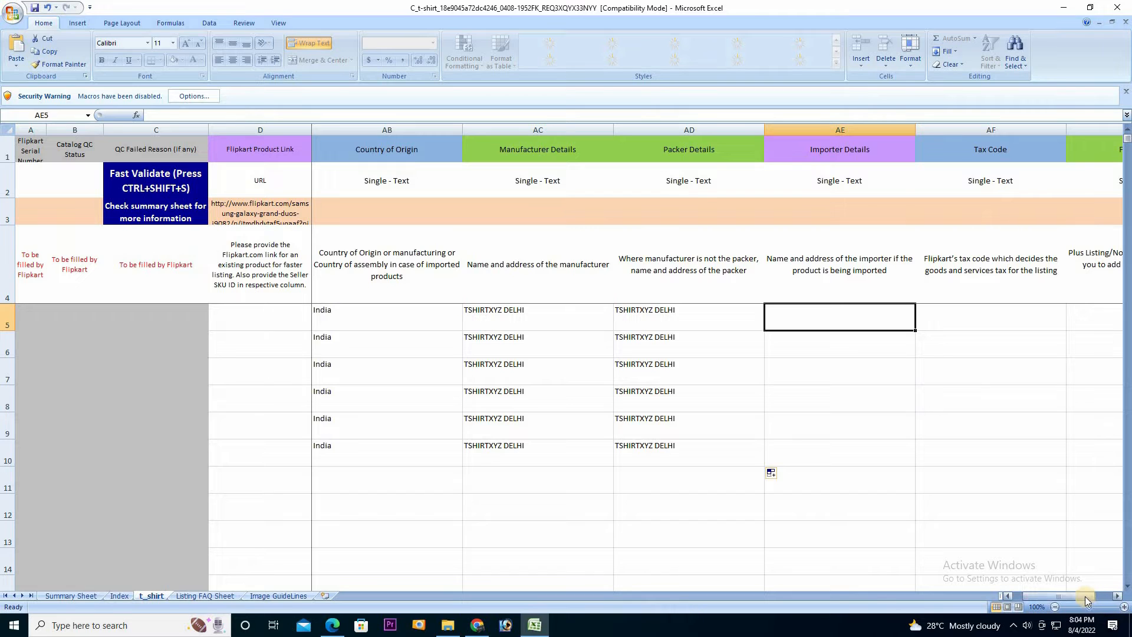
click(1118, 596)
click(1118, 597)
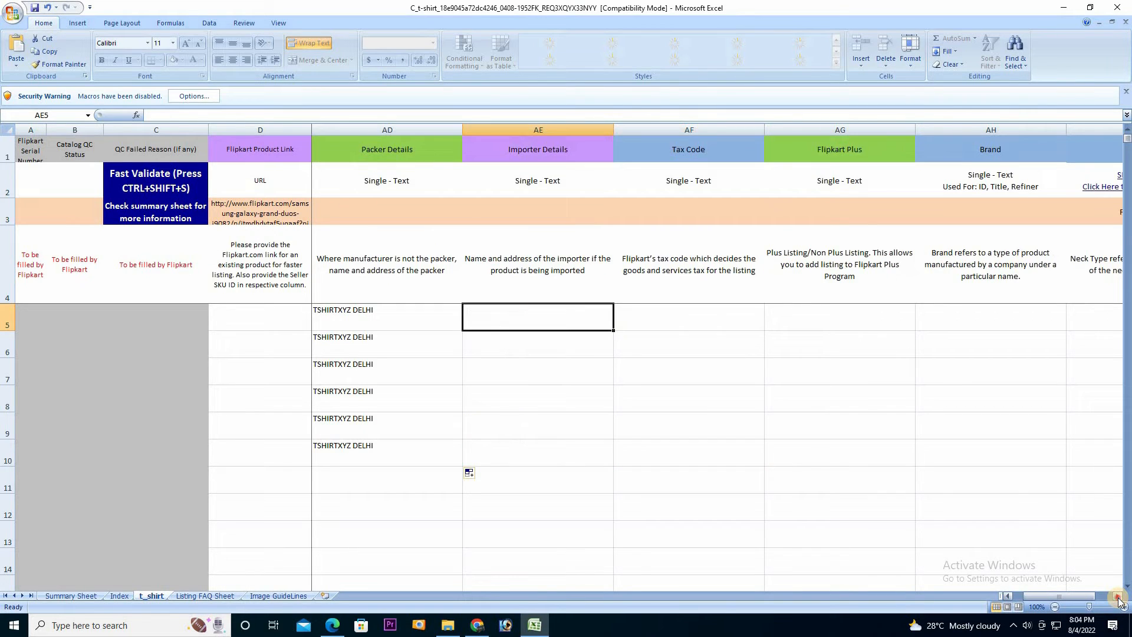
click(1119, 597)
click(521, 319)
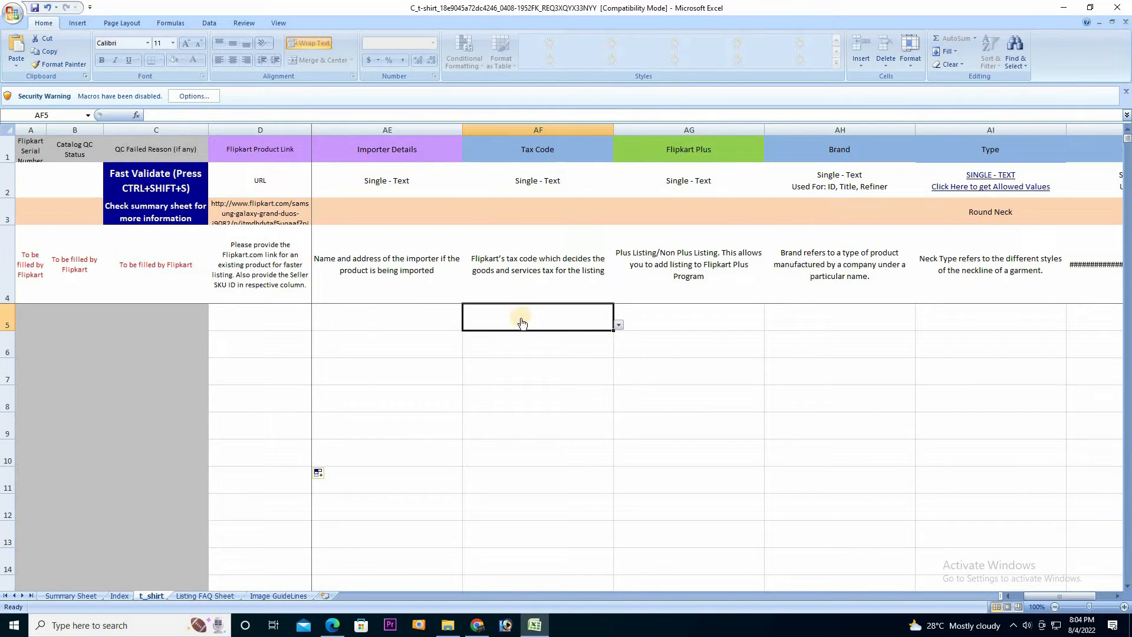
click(619, 325)
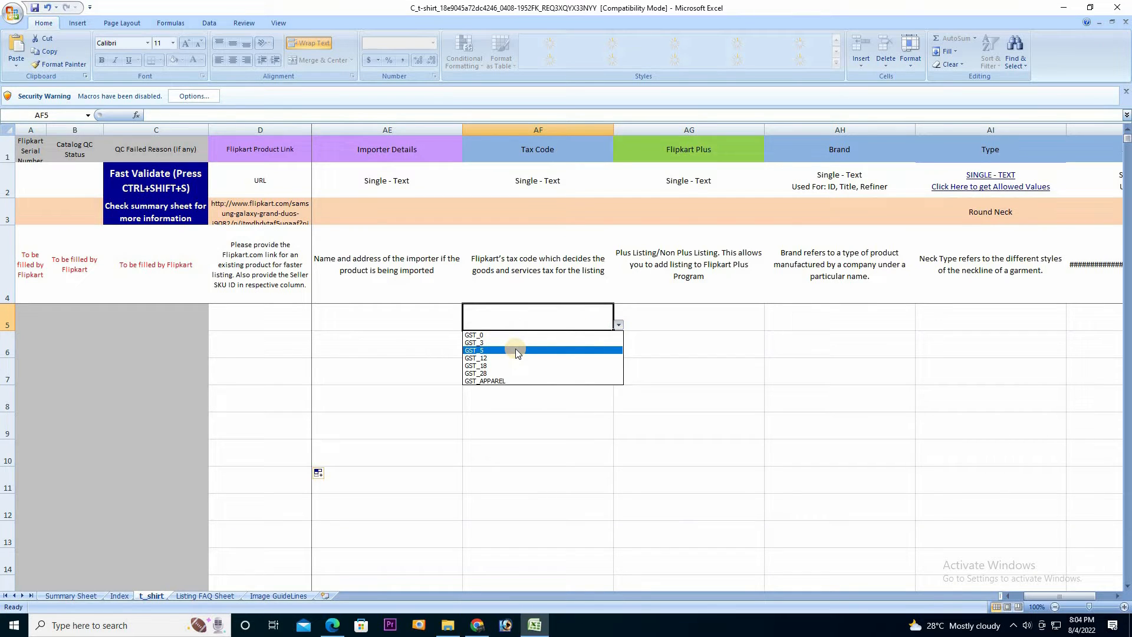
click(515, 351)
click(577, 353)
click(619, 352)
click(513, 377)
click(569, 382)
click(618, 379)
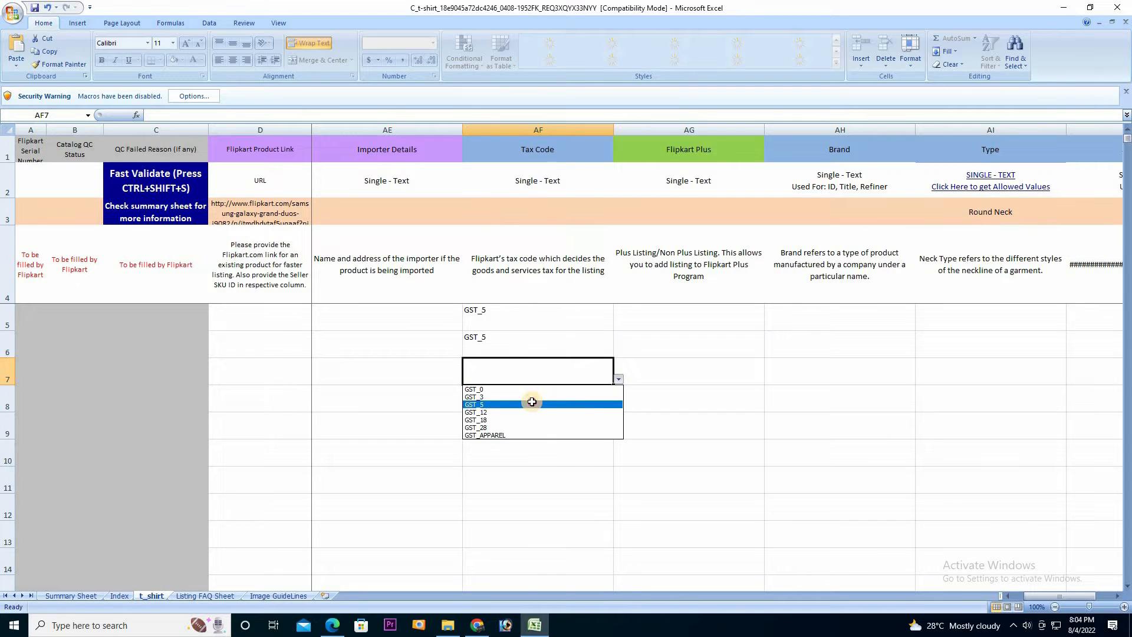
click(522, 405)
Set the Tax Code to GST_5 for product rows 8–10
click(589, 399)
click(619, 406)
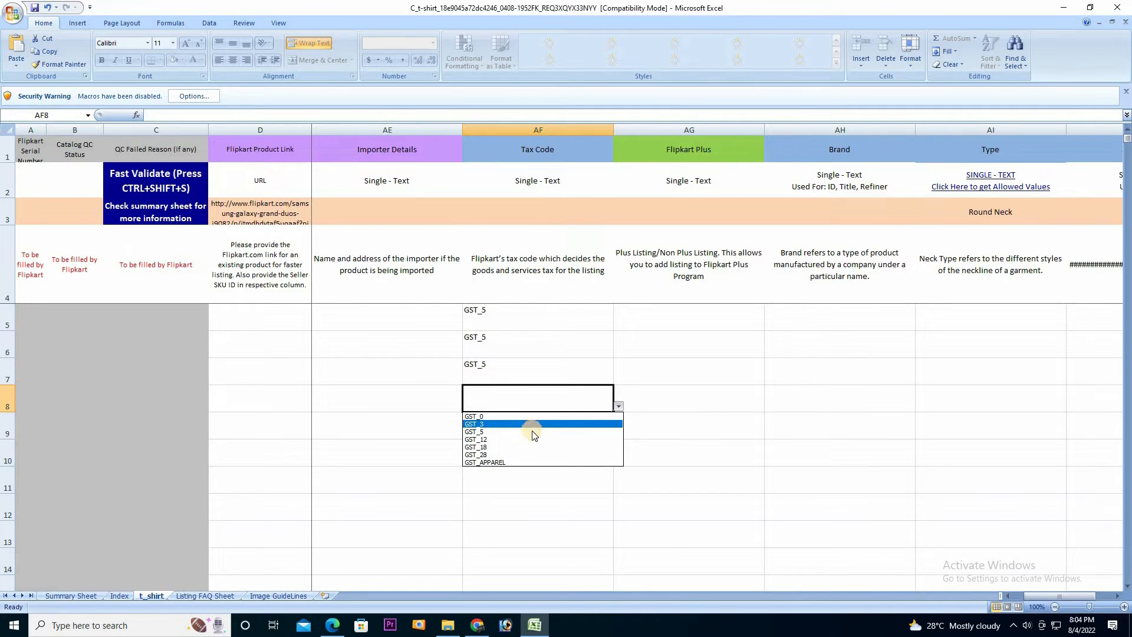
click(524, 432)
click(587, 432)
click(618, 434)
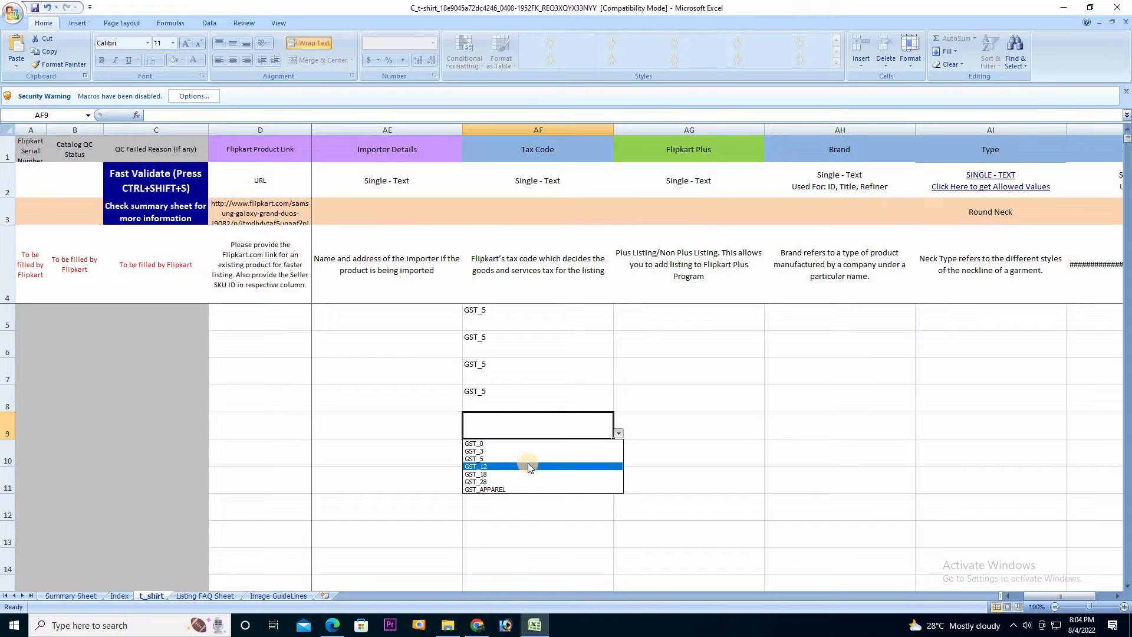
click(528, 463)
click(553, 462)
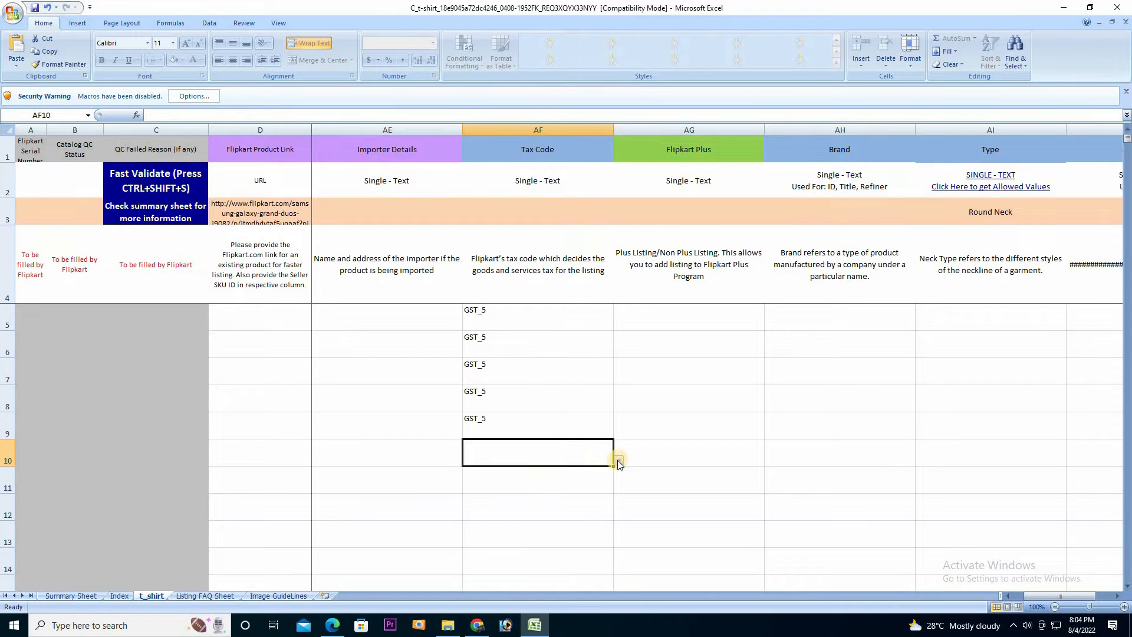
click(617, 460)
click(476, 489)
Set Flipkart Plus to Non Plus Listing for rows 5–7
click(678, 318)
click(770, 325)
click(684, 343)
click(688, 342)
click(770, 352)
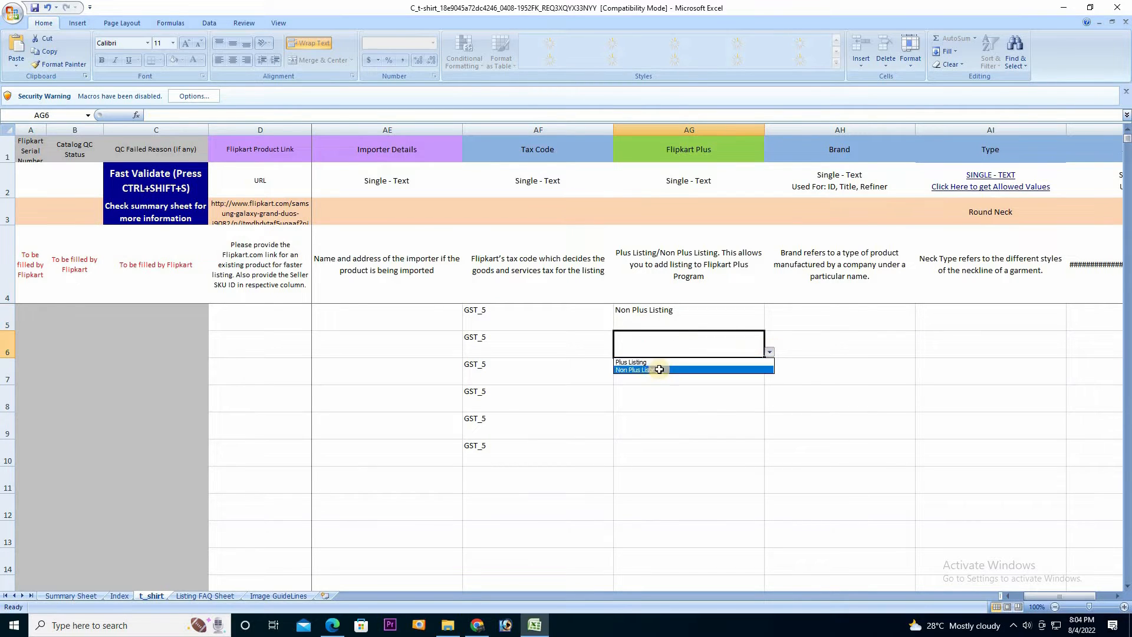
click(660, 370)
click(749, 372)
click(769, 378)
click(644, 400)
click(675, 399)
click(707, 376)
click(770, 379)
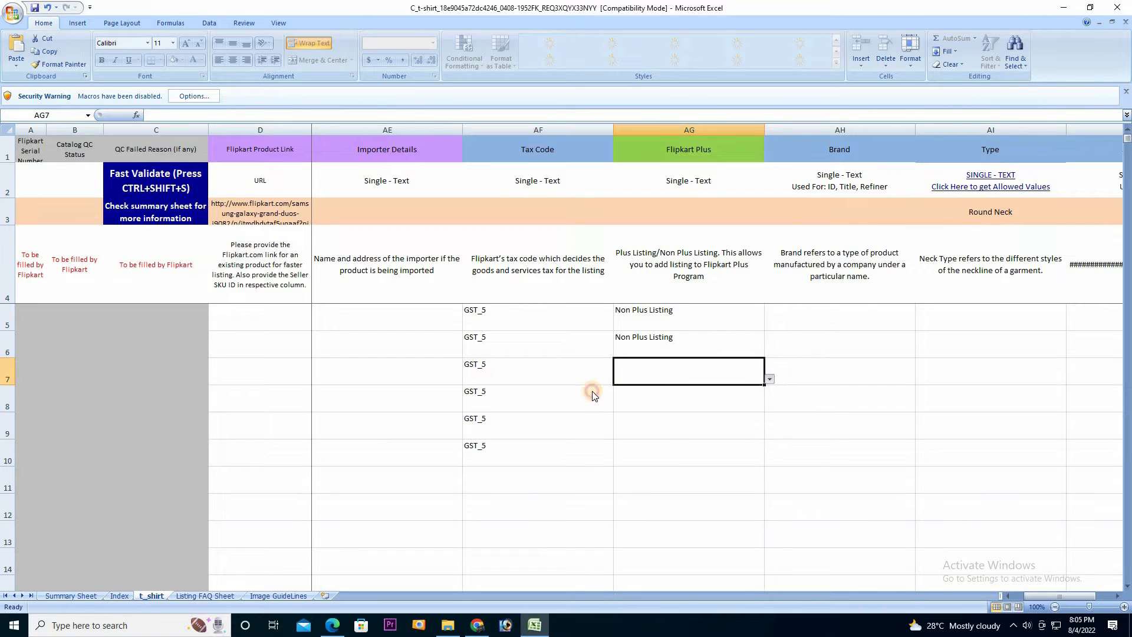
click(631, 397)
Set Flipkart Plus to Non Plus Listing for rows 8–10
click(720, 409)
click(770, 407)
click(688, 424)
click(716, 426)
click(769, 434)
click(670, 451)
click(761, 455)
click(769, 461)
click(662, 479)
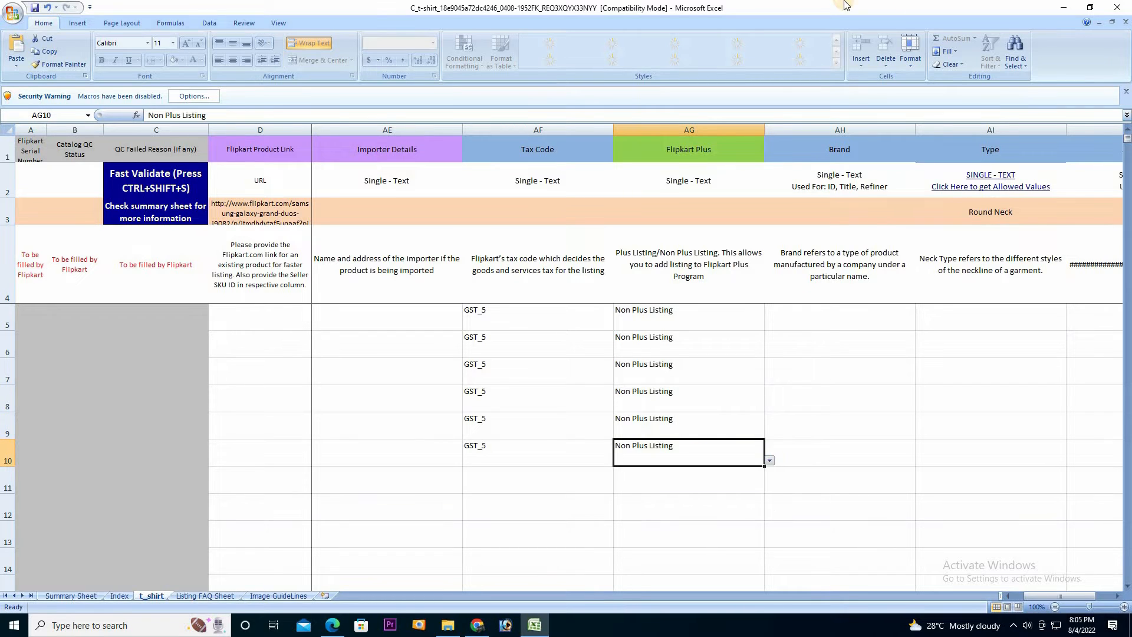
click(832, 319)
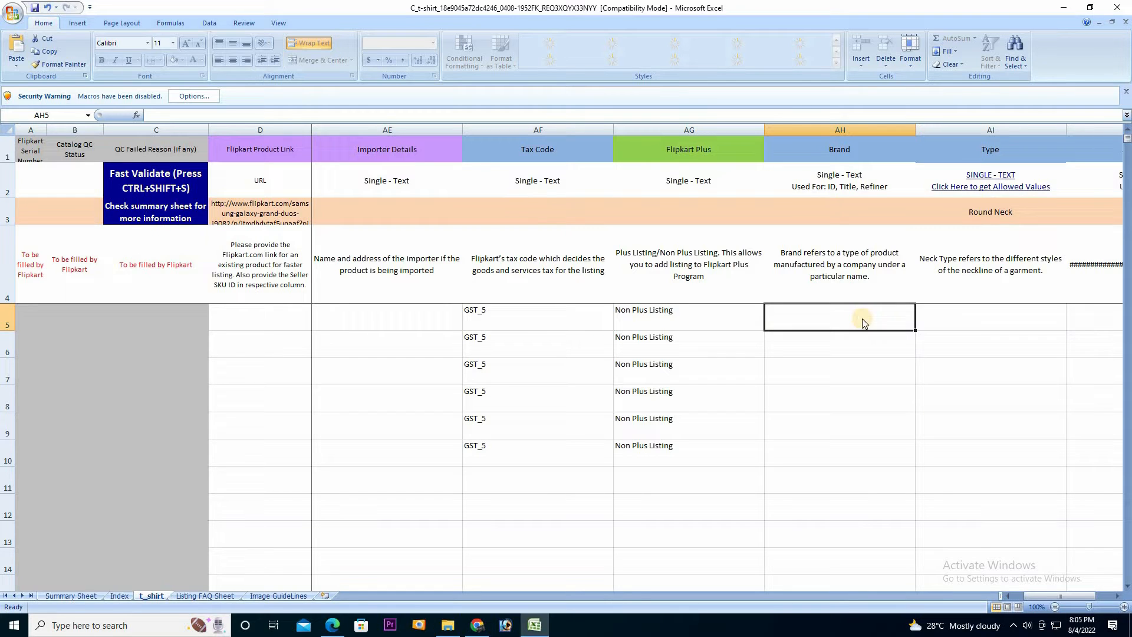
Enter TSHIRTXYZ as the Brand in AH5 and fill it down to AH10
text(TSHIRTXYZ)
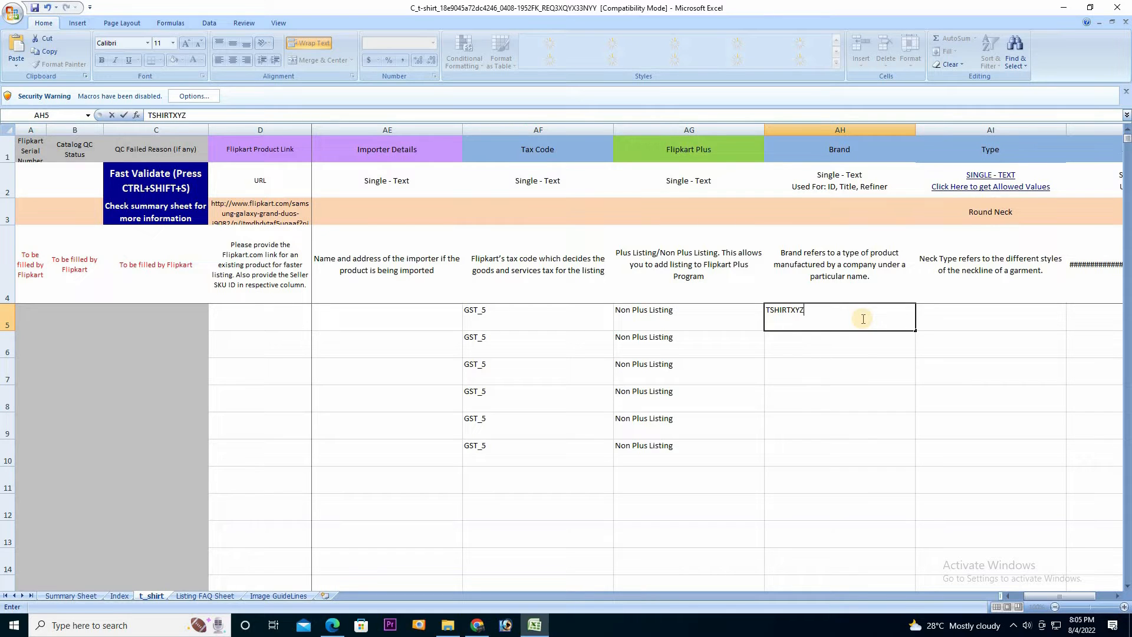
drag(918, 333, 900, 460)
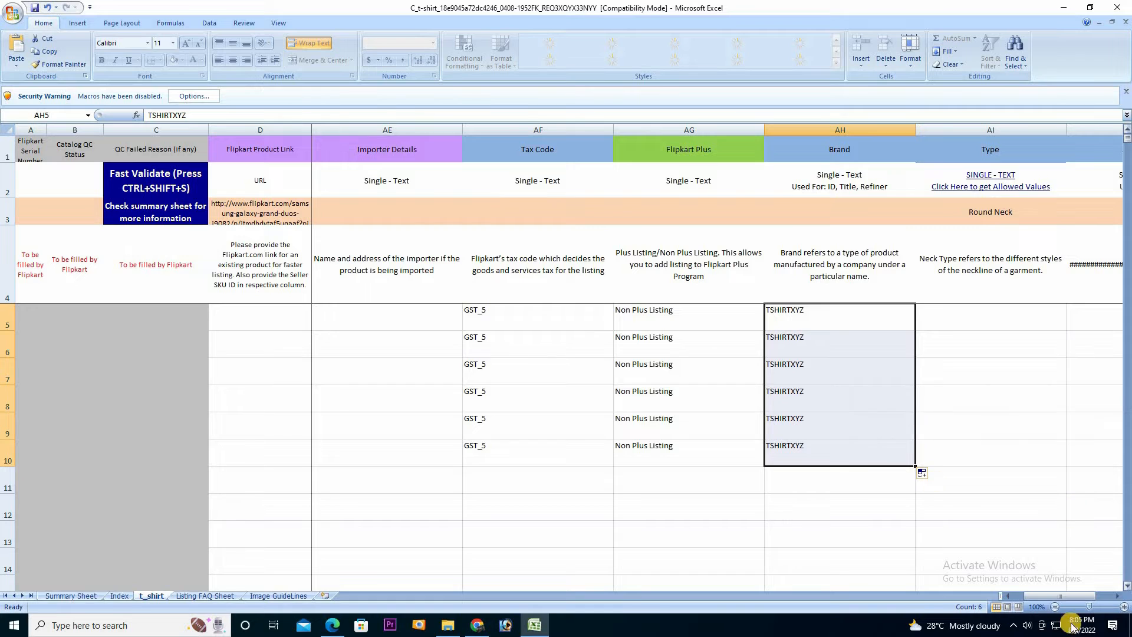
click(1117, 601)
click(1118, 601)
click(1118, 602)
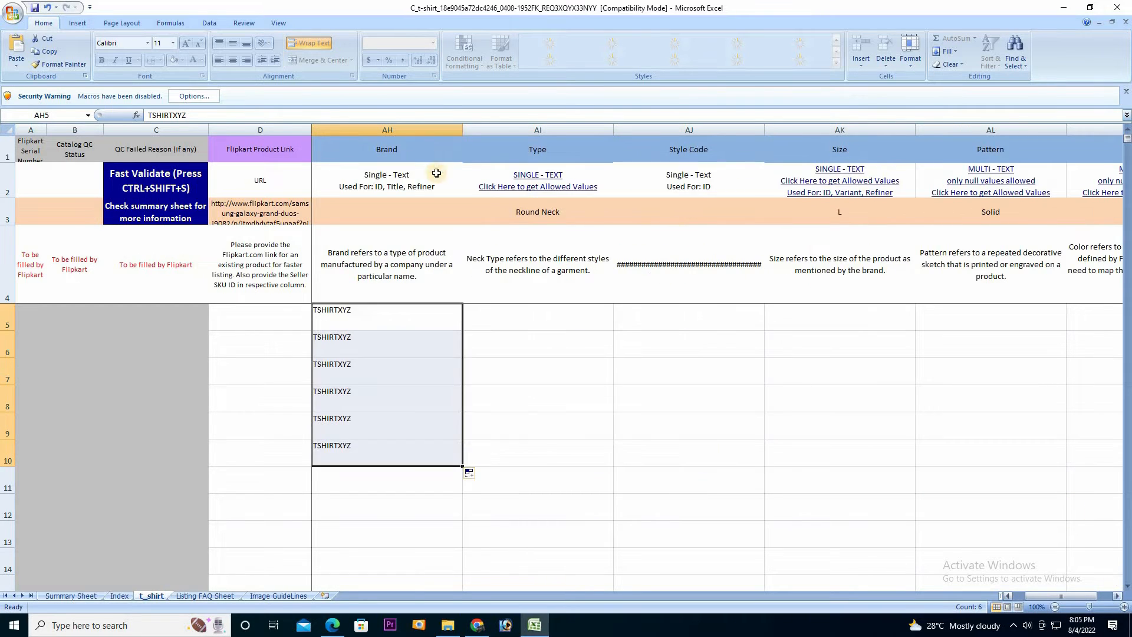
Copy Round Neck from the Type allowed-values list and paste it into AI5
click(538, 180)
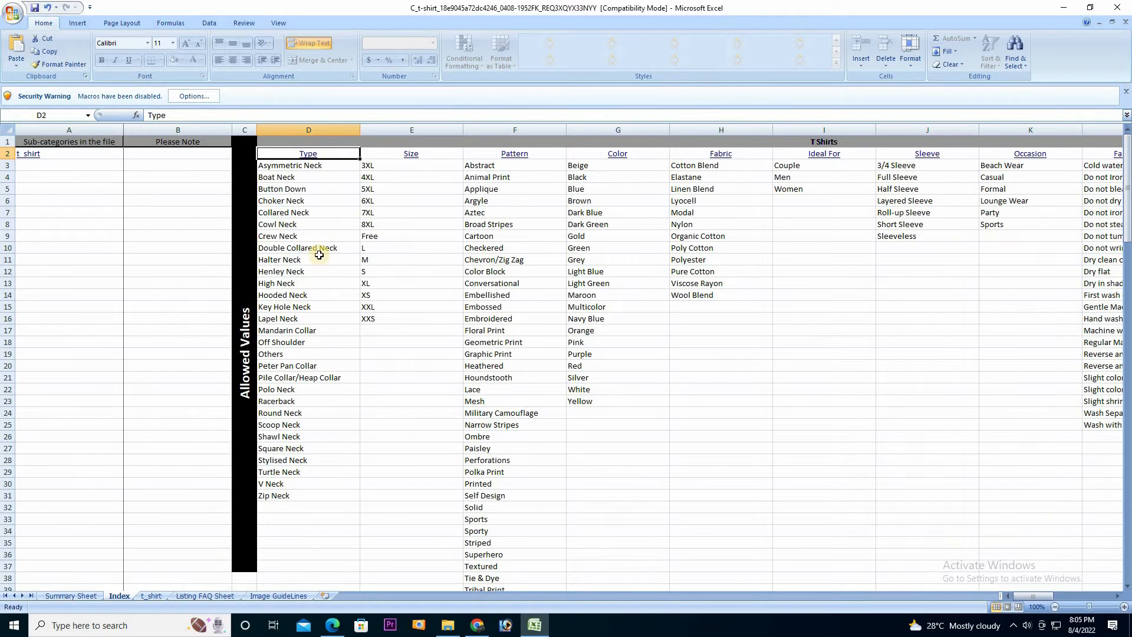
click(282, 415)
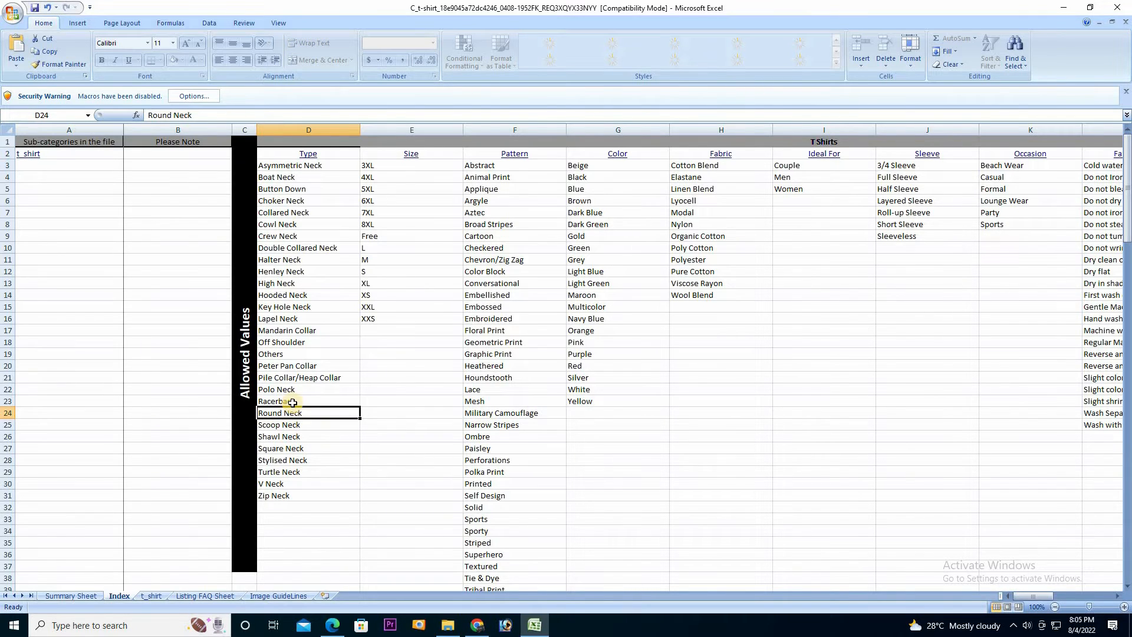
key(ctrl+c)
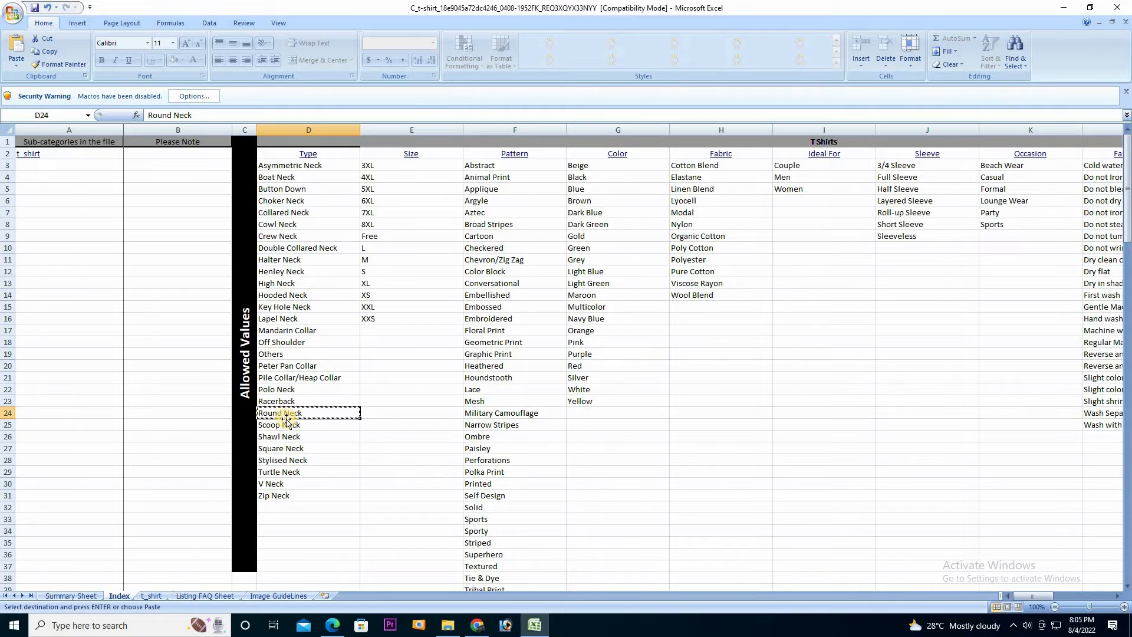
right_click(309, 411)
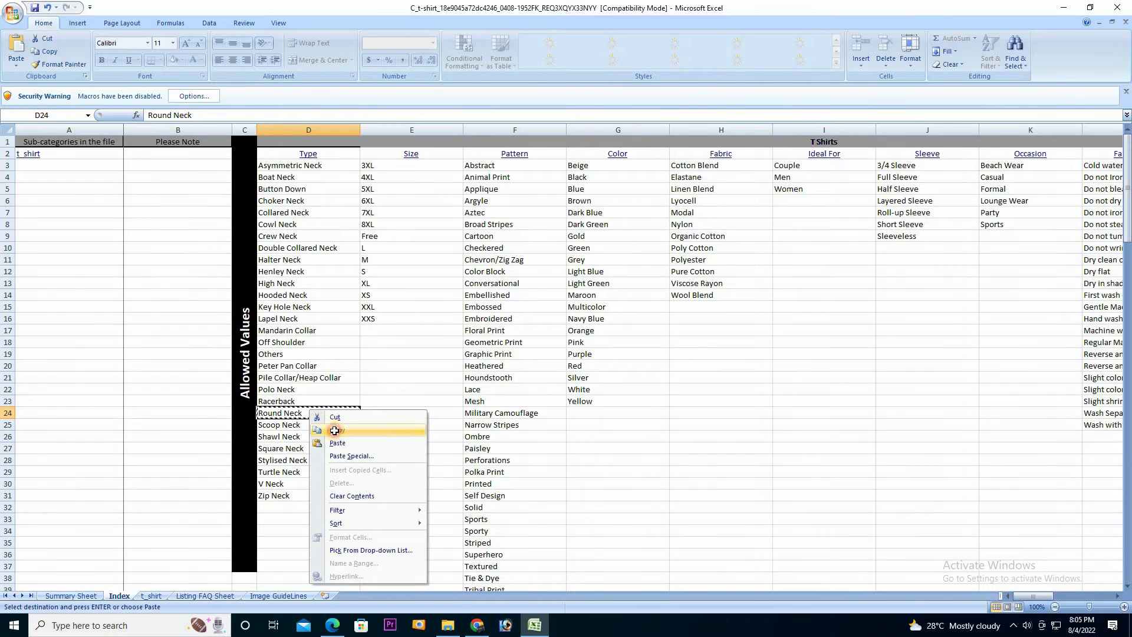
click(334, 430)
click(151, 596)
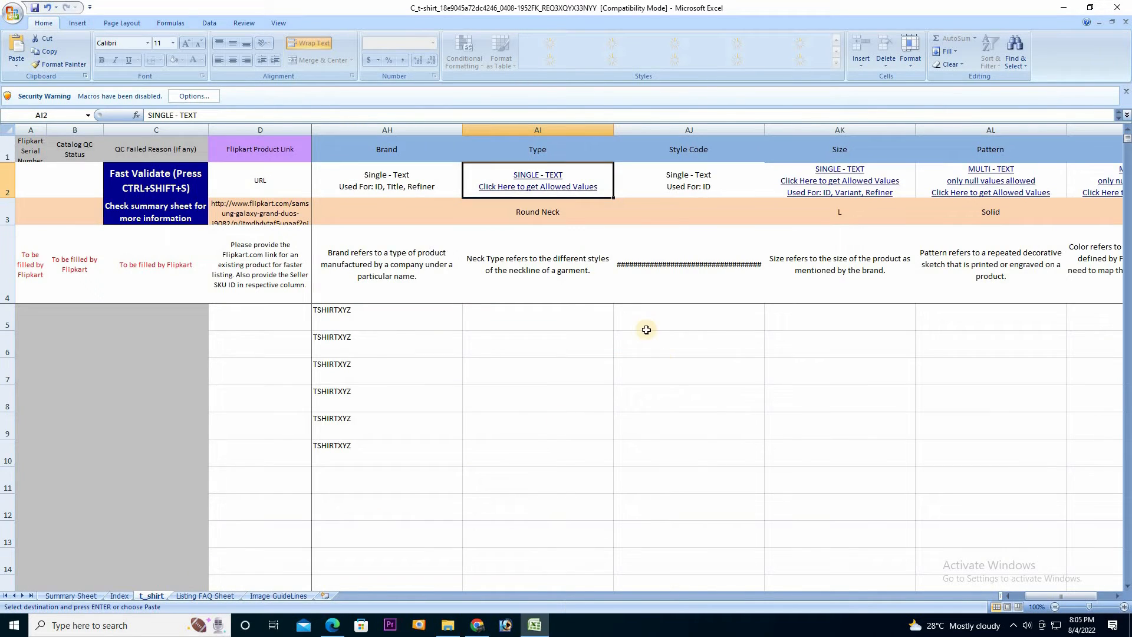
click(544, 318)
key(ctrl+v)
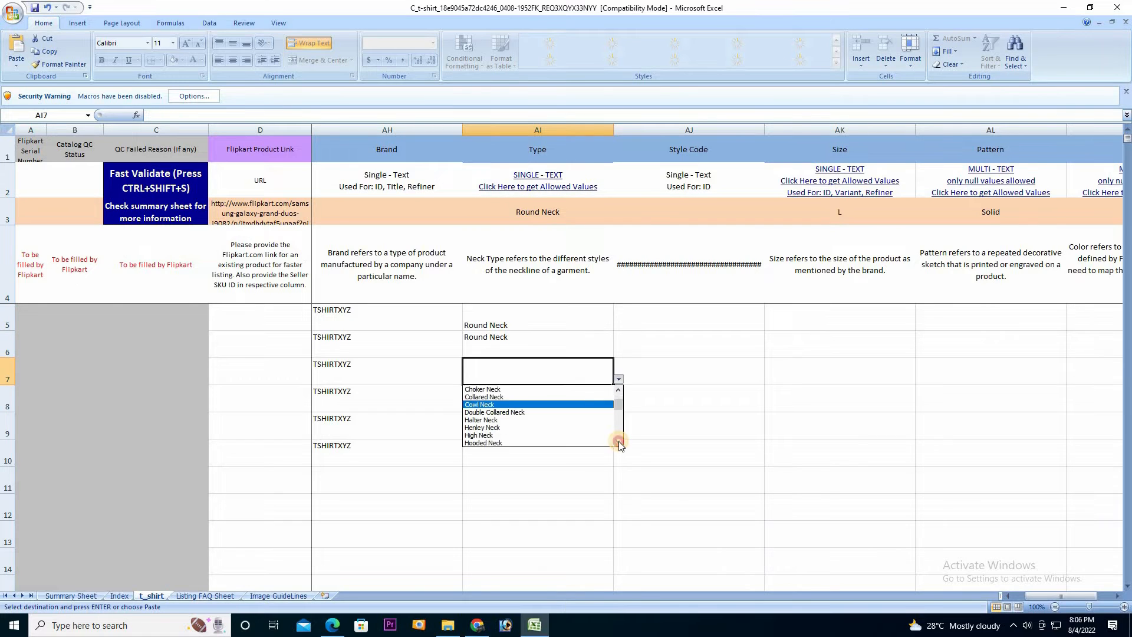
Pick Round Neck from the Type dropdown for the remaining product rows
click(618, 442)
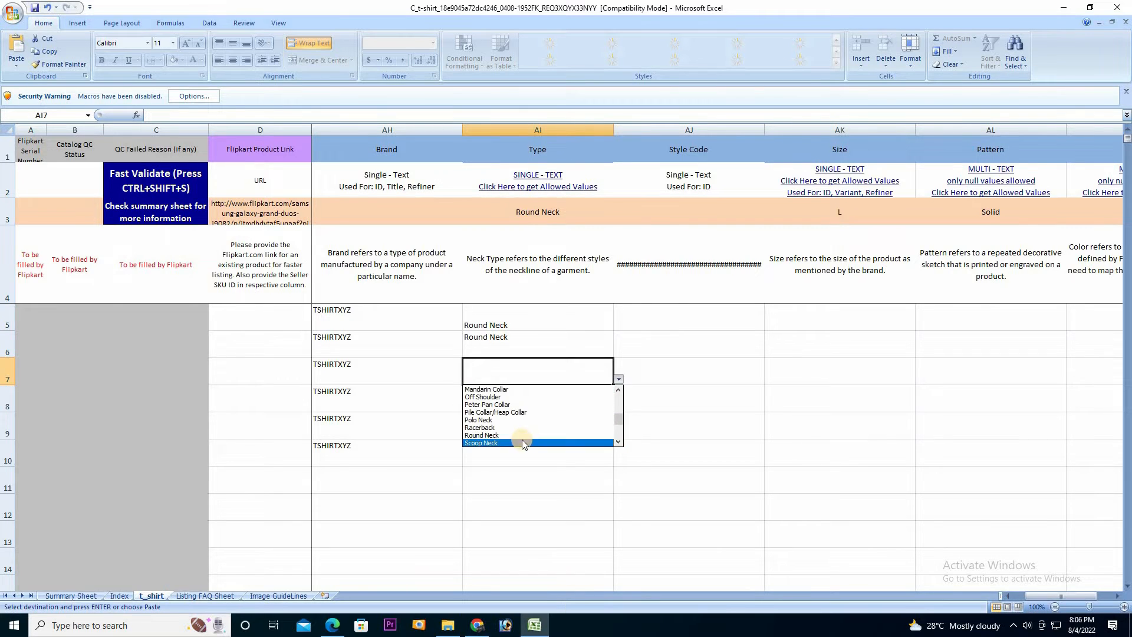
click(512, 436)
click(608, 407)
click(618, 407)
drag(622, 437, 621, 451)
click(530, 439)
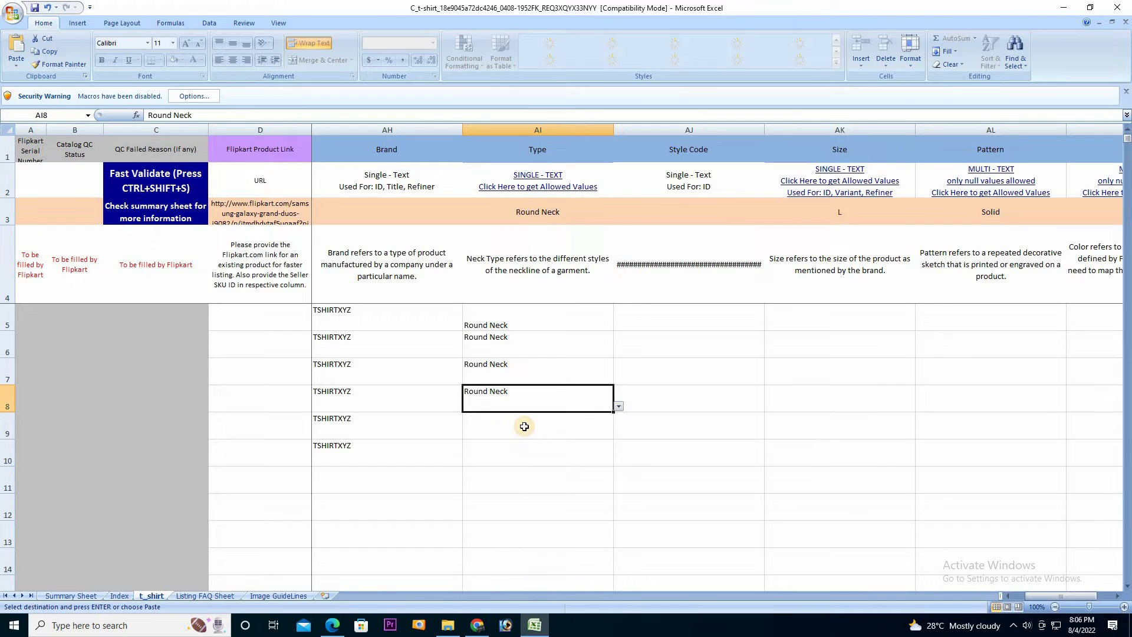
click(525, 427)
click(618, 434)
click(621, 498)
click(621, 494)
click(540, 490)
click(602, 457)
click(618, 460)
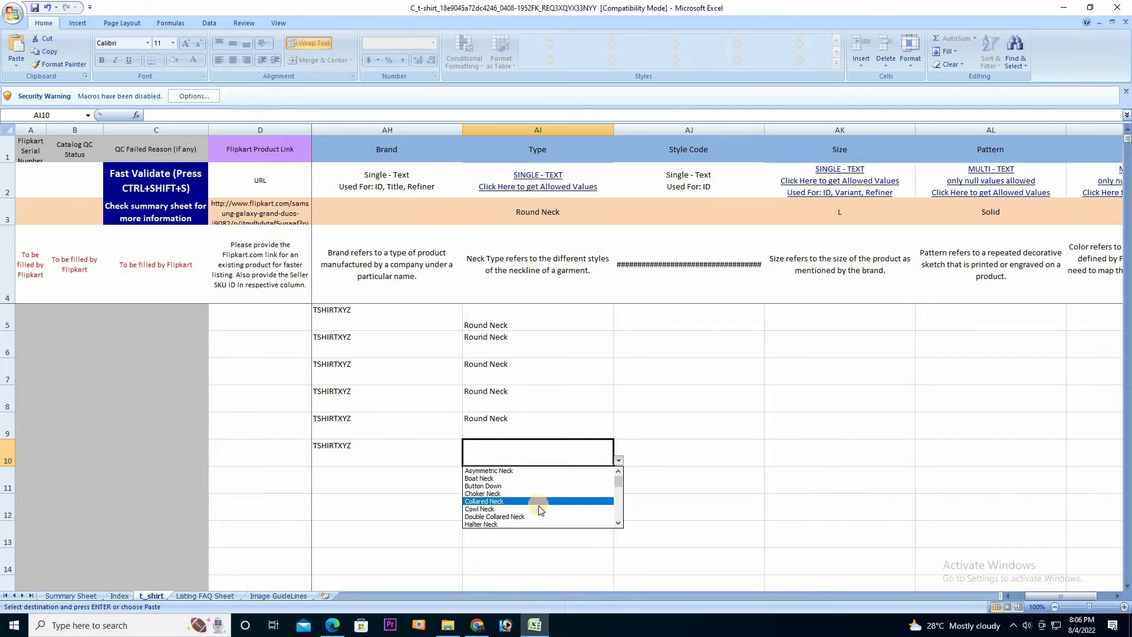
click(620, 521)
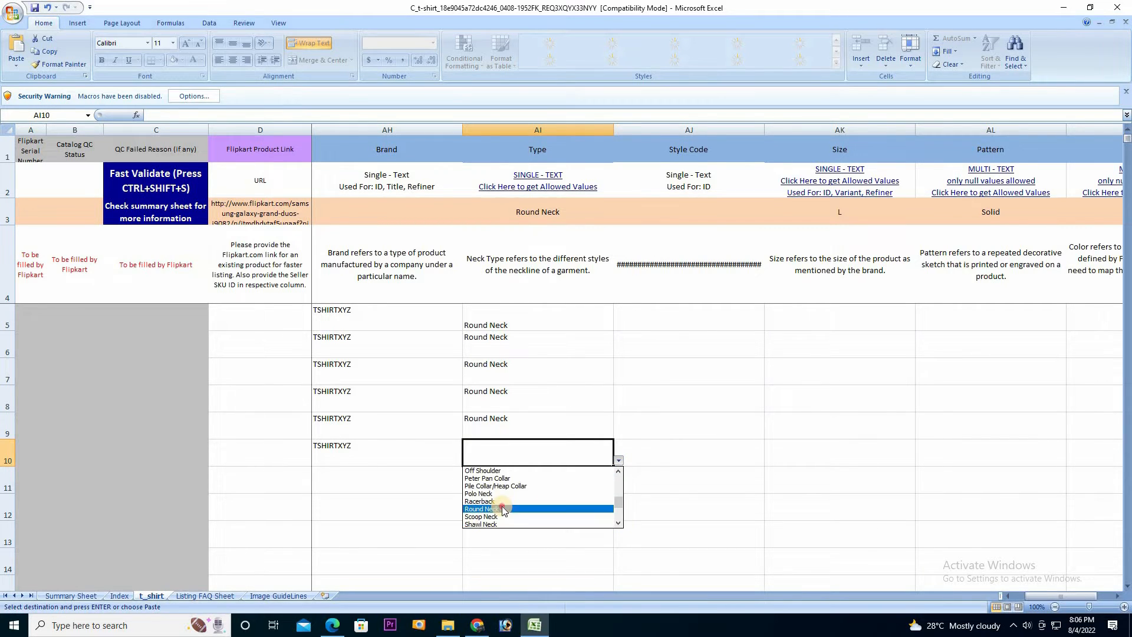
click(503, 511)
click(706, 318)
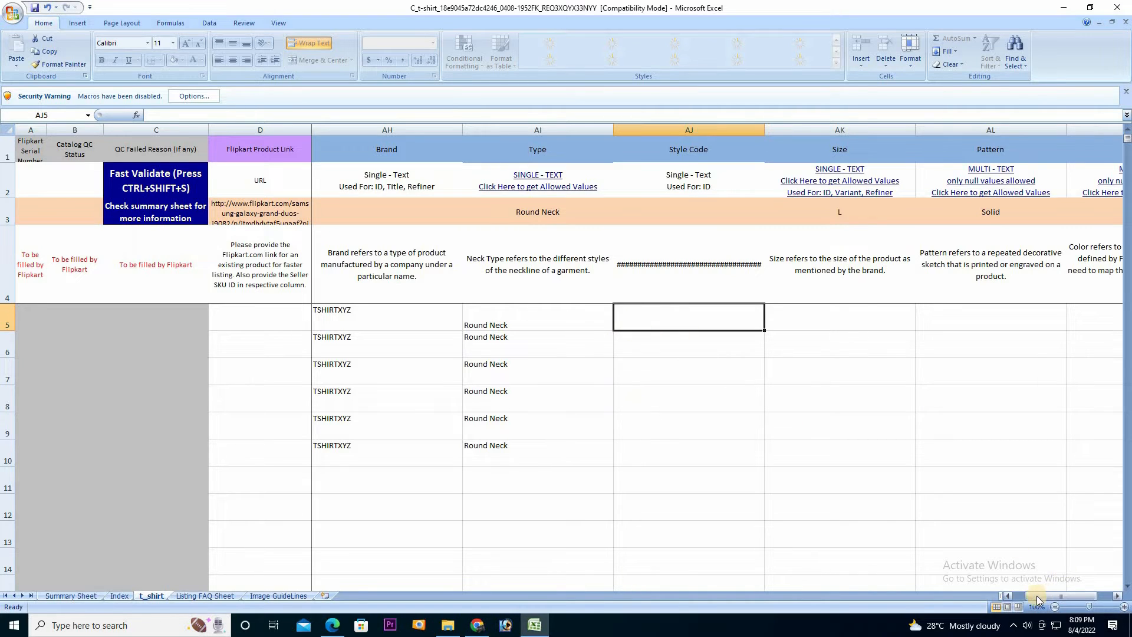
Check the first Seller SKU, then enter R01- as Style Code in rows 5–7
drag(1038, 599, 1023, 599)
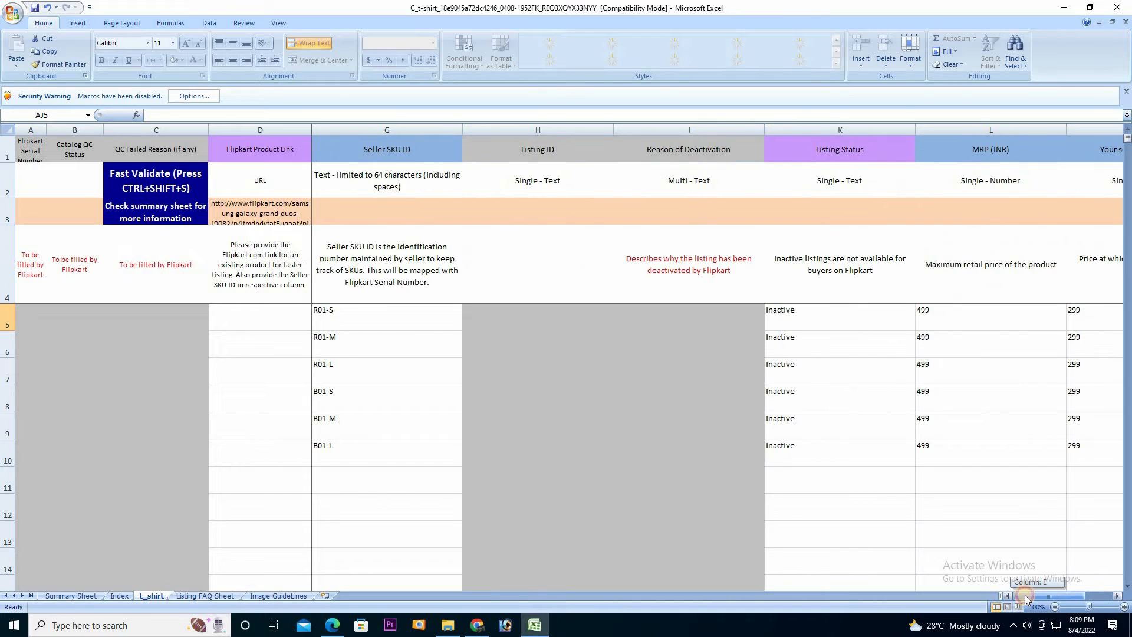
click(327, 317)
double_click(323, 312)
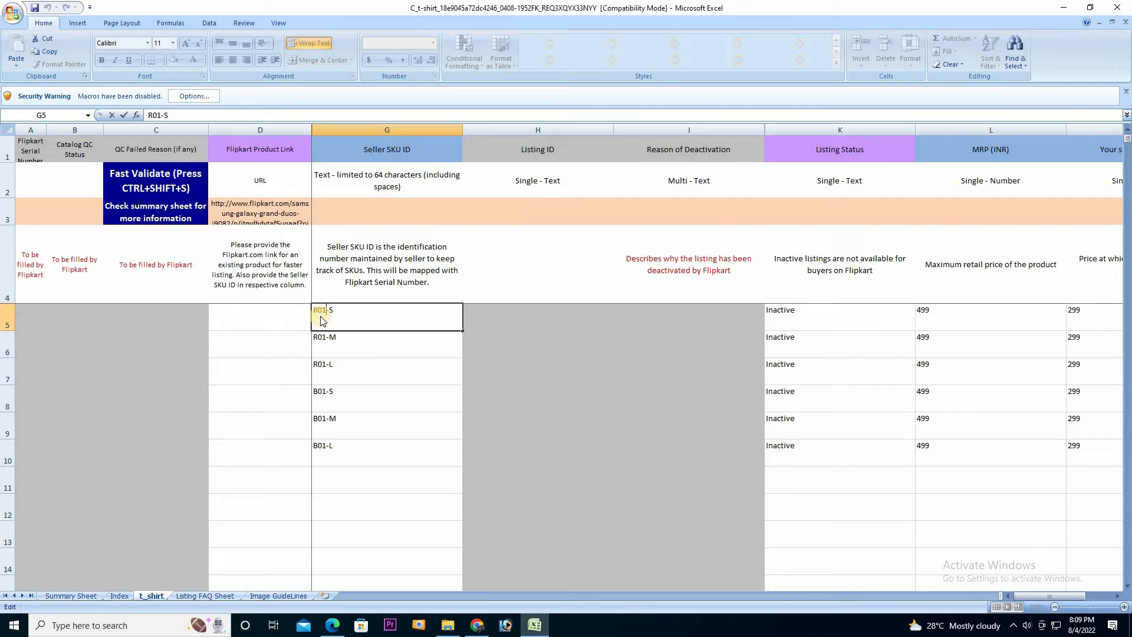
click(1115, 596)
drag(1115, 597, 1115, 598)
click(524, 326)
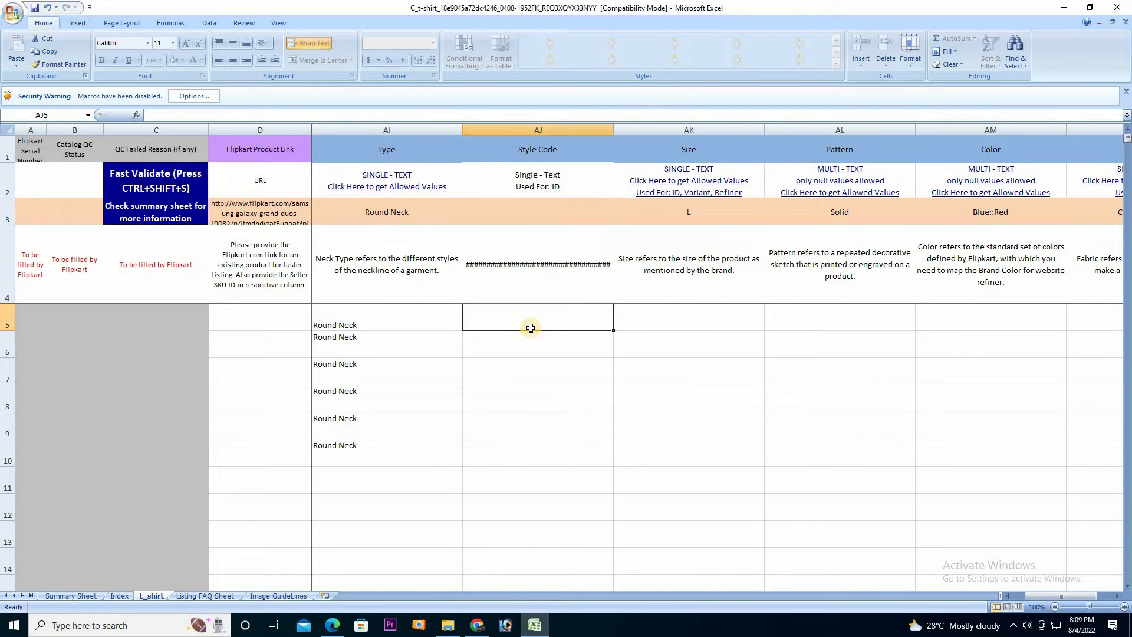
text(R01-)
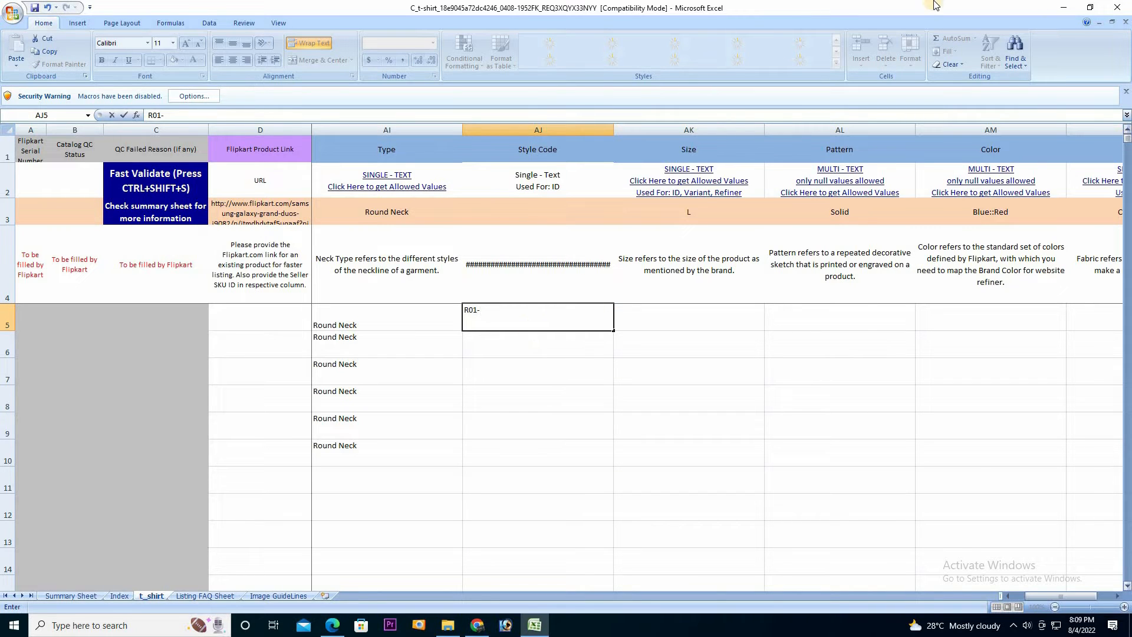
drag(612, 334, 613, 381)
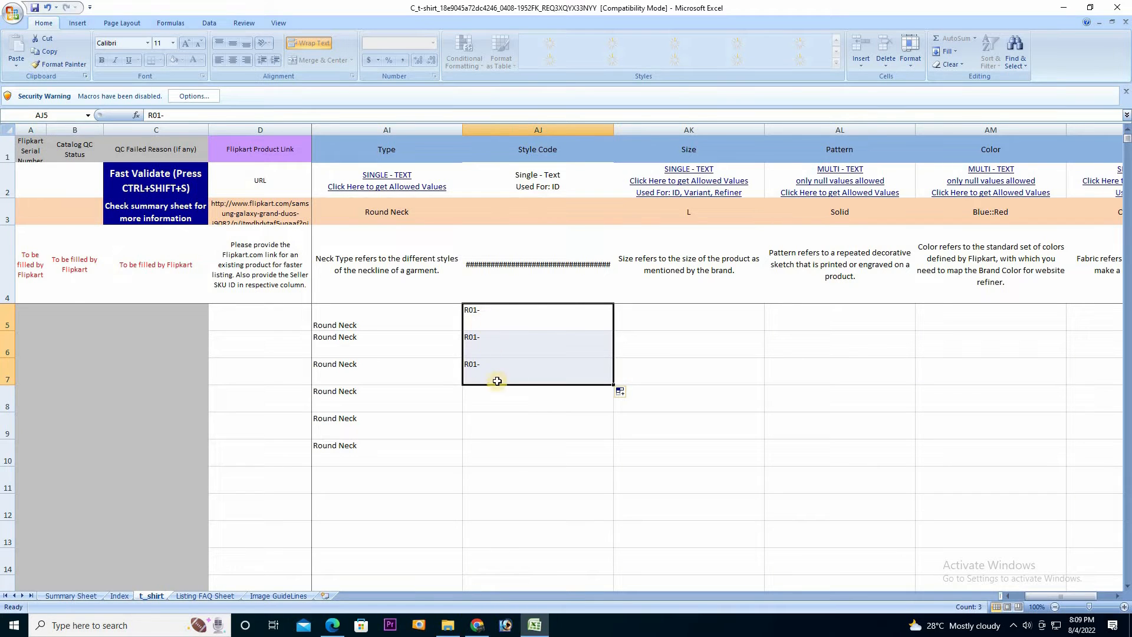
Enter B01- as Style Code in AJ8 and fill it to AJ10
click(531, 404)
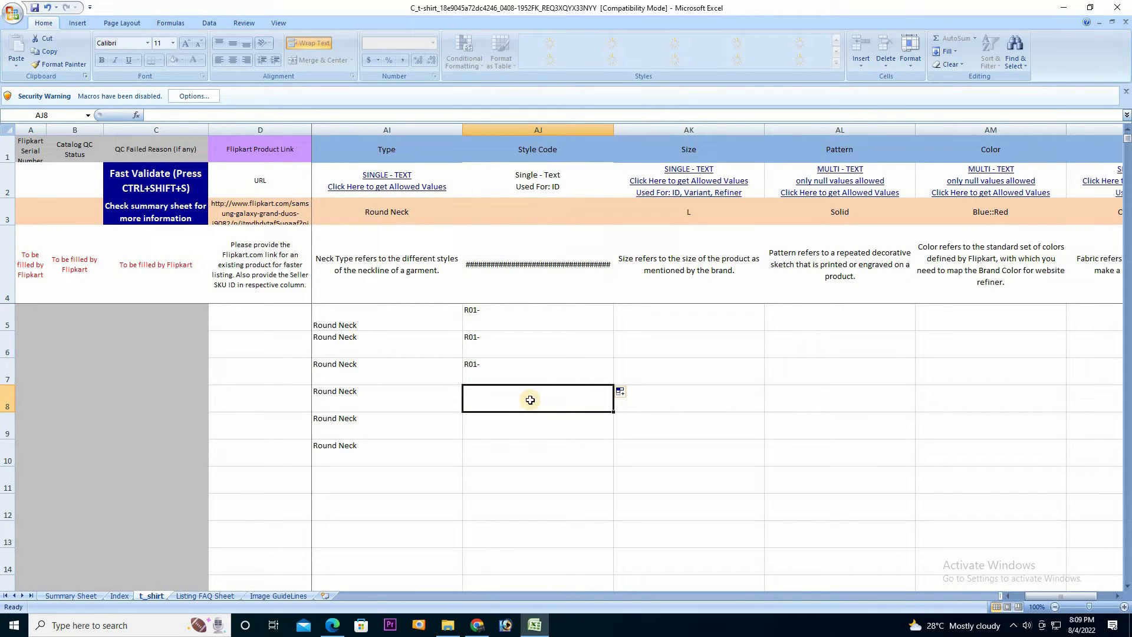
text(B01-)
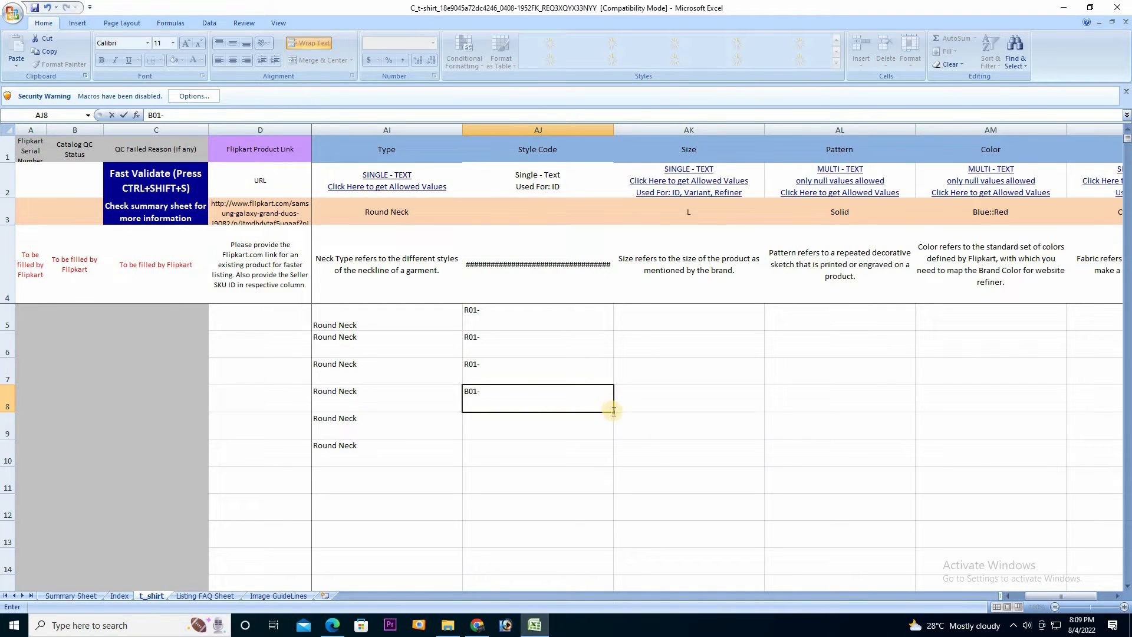
drag(612, 414, 616, 466)
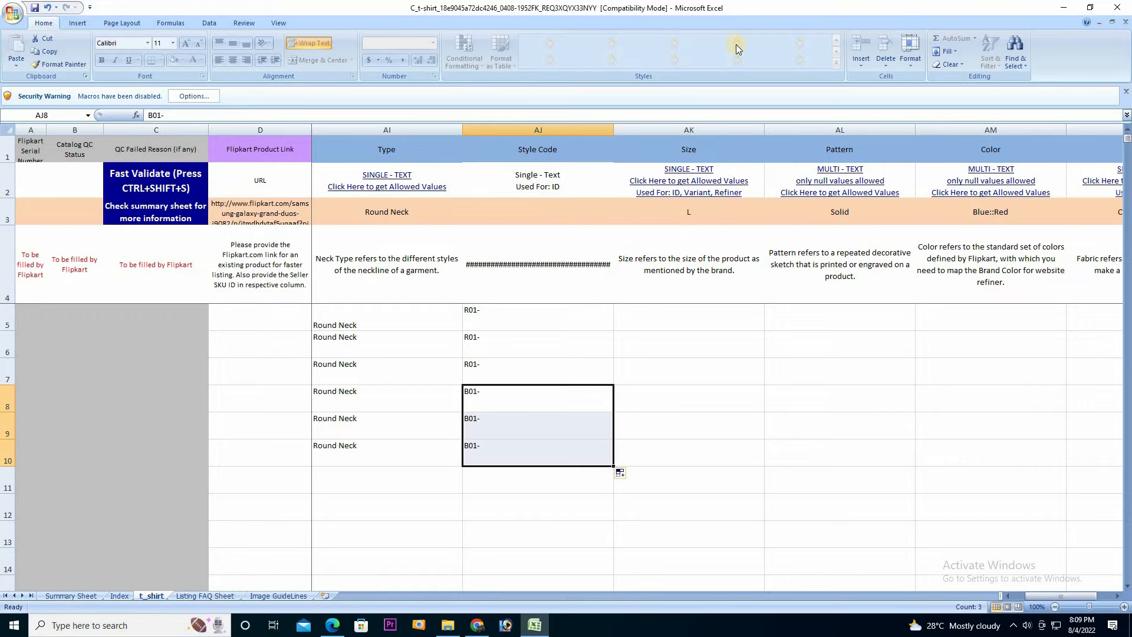
click(678, 321)
Choose sizes S, M and L for rows 5–7
click(769, 325)
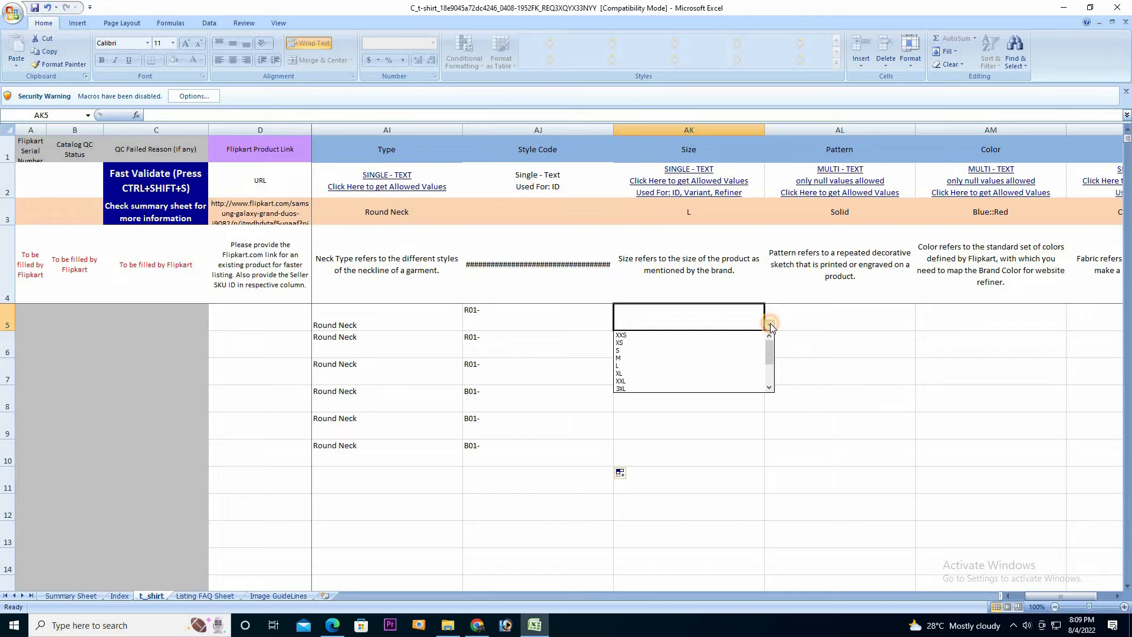
click(681, 351)
key(Return)
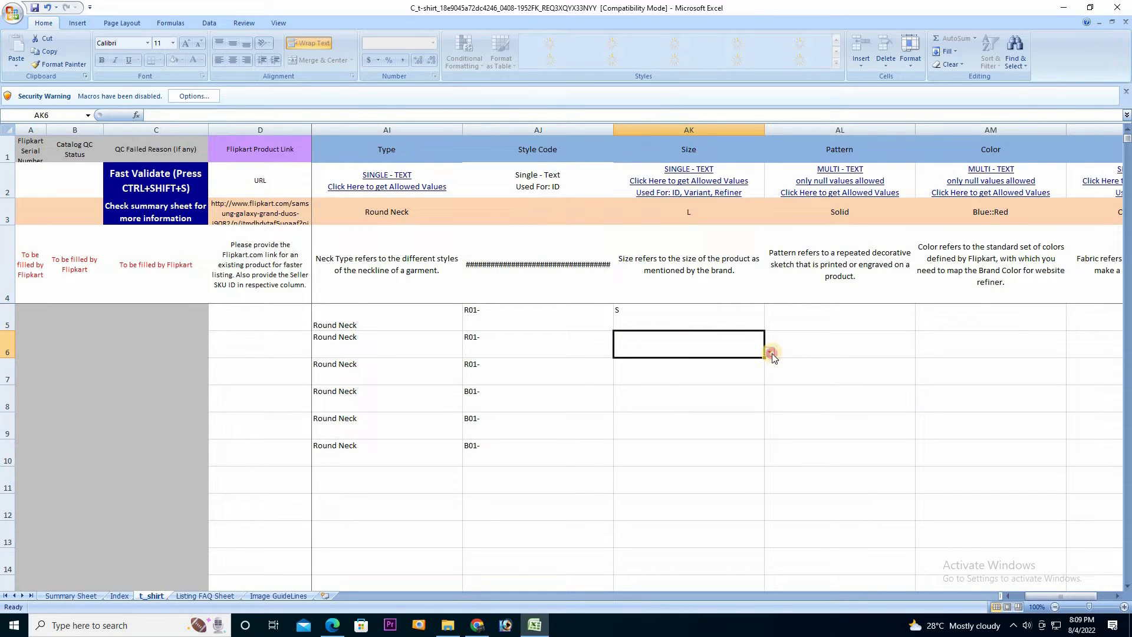
click(770, 352)
click(655, 385)
key(Return)
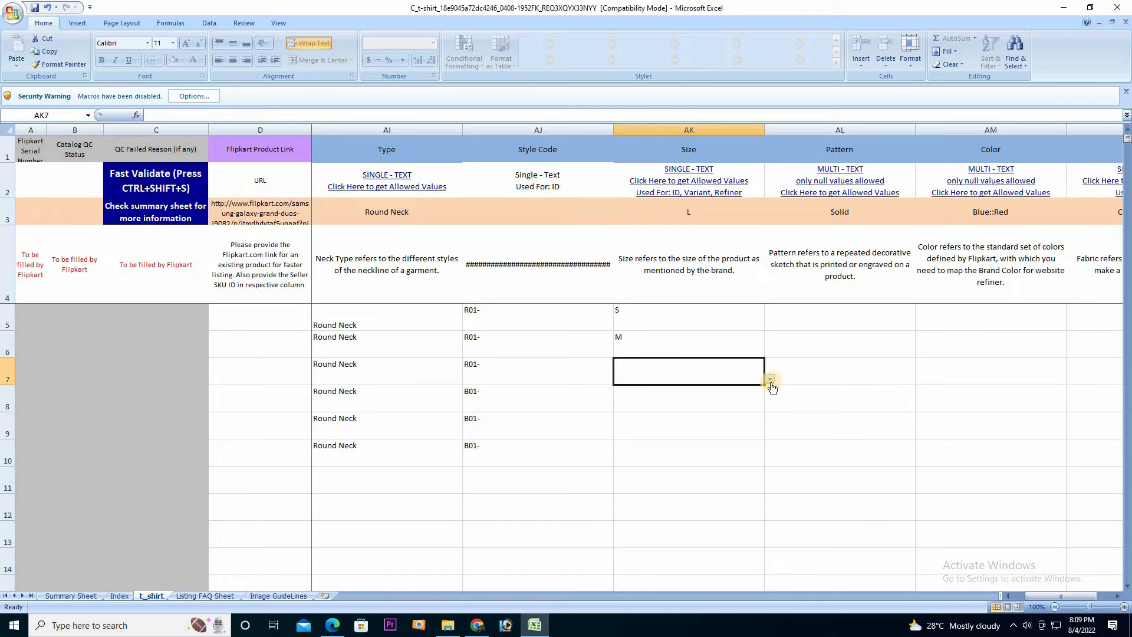
click(770, 379)
click(675, 416)
click(755, 420)
Choose sizes S, M and L for rows 8–10
click(744, 391)
click(770, 406)
click(680, 424)
click(680, 424)
click(770, 434)
click(684, 459)
click(684, 458)
click(770, 461)
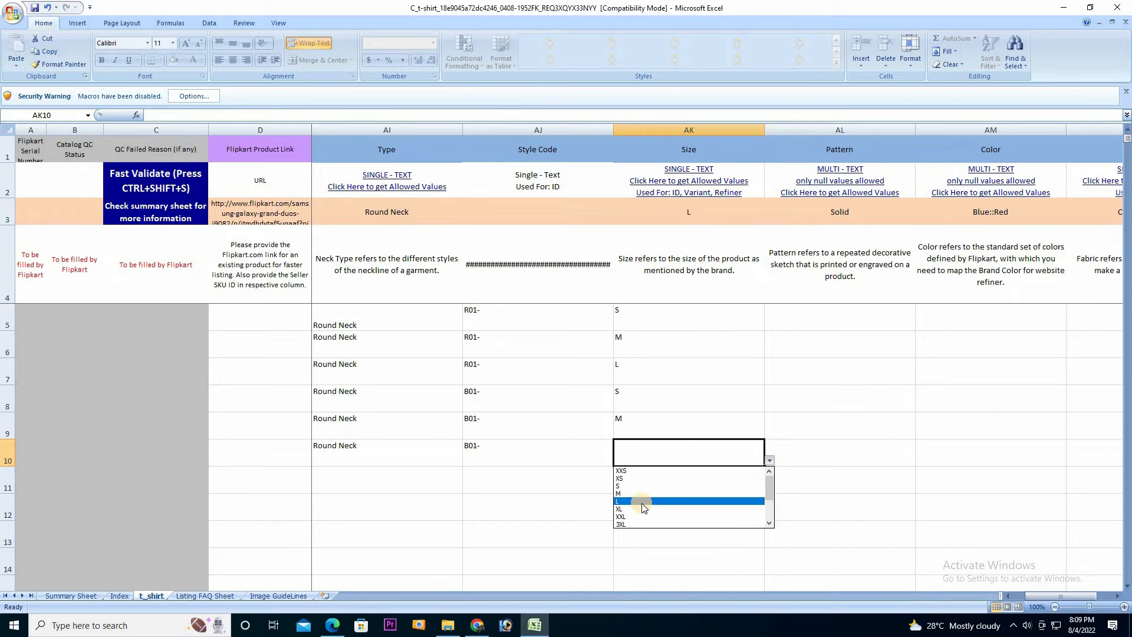
click(645, 499)
click(826, 318)
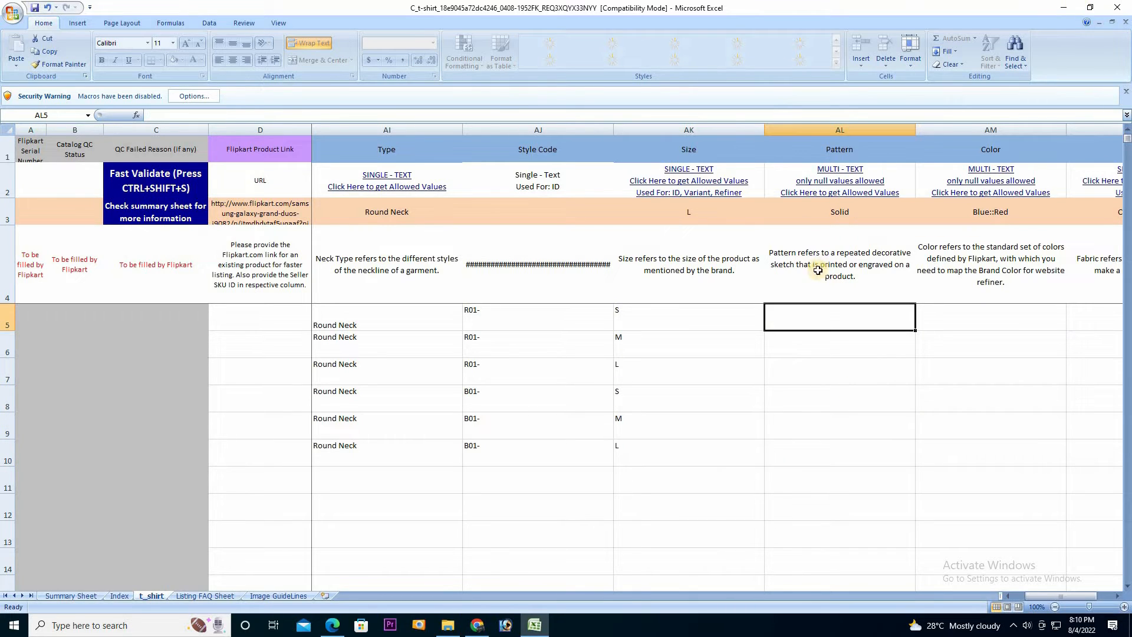
Copy the Sports value from the Pattern allowed-values list on the Index sheet
click(843, 188)
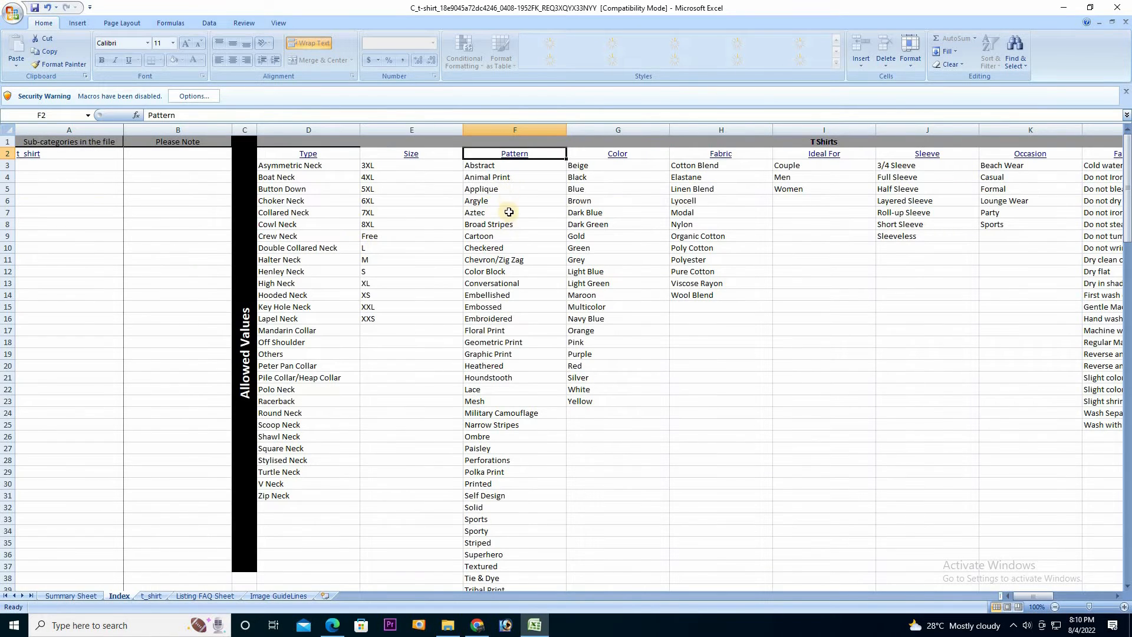
scroll(513, 367, down, 1)
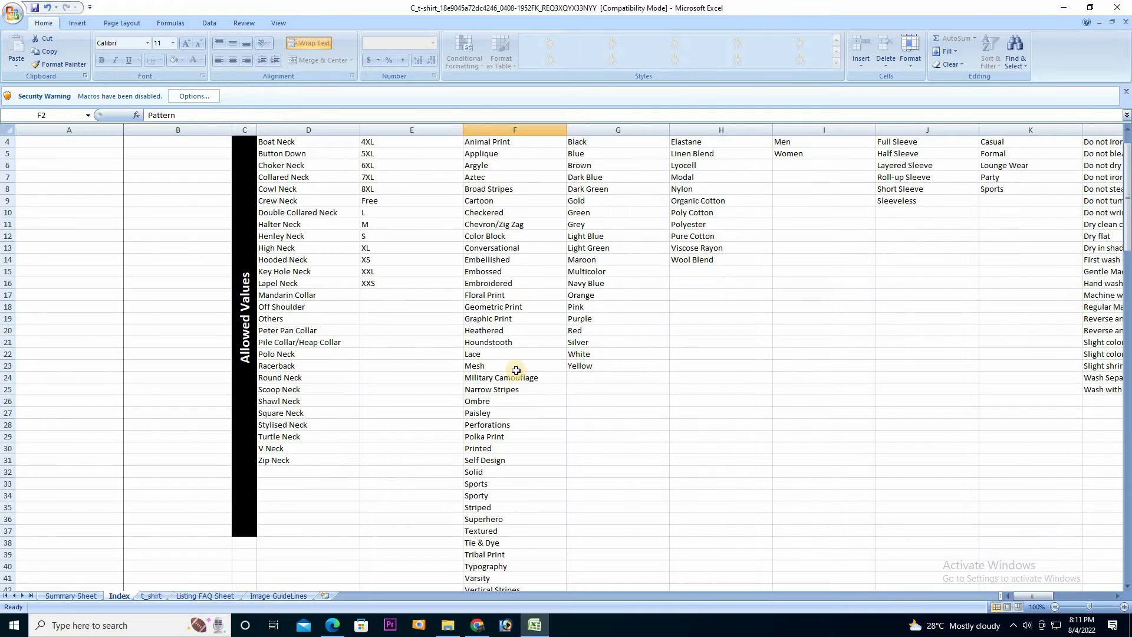
scroll(519, 449, up, 1)
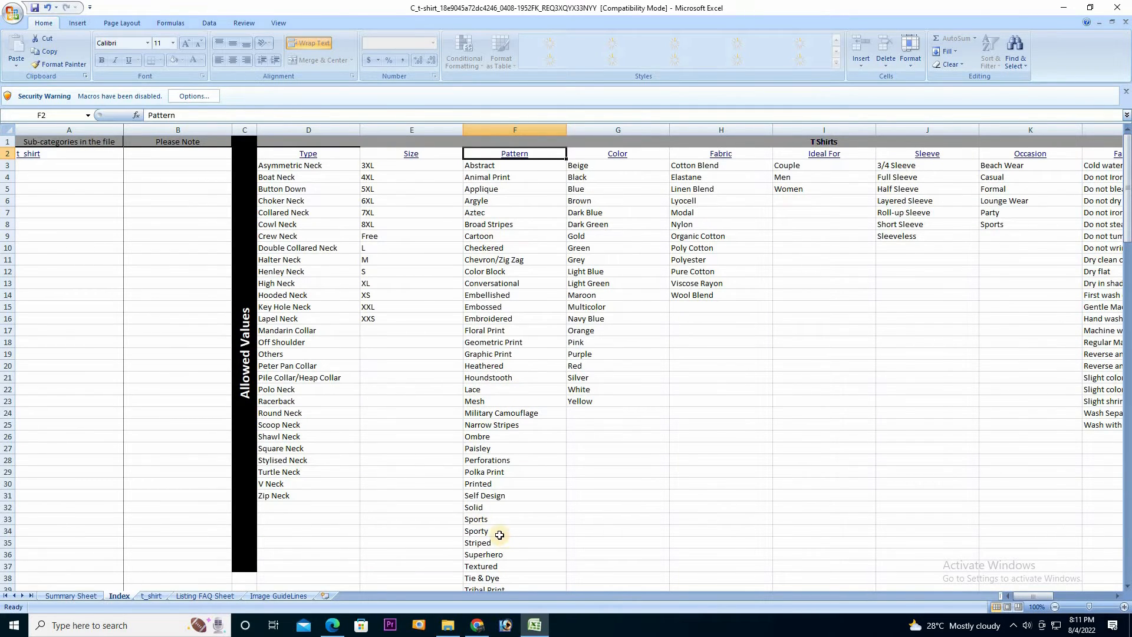
click(483, 520)
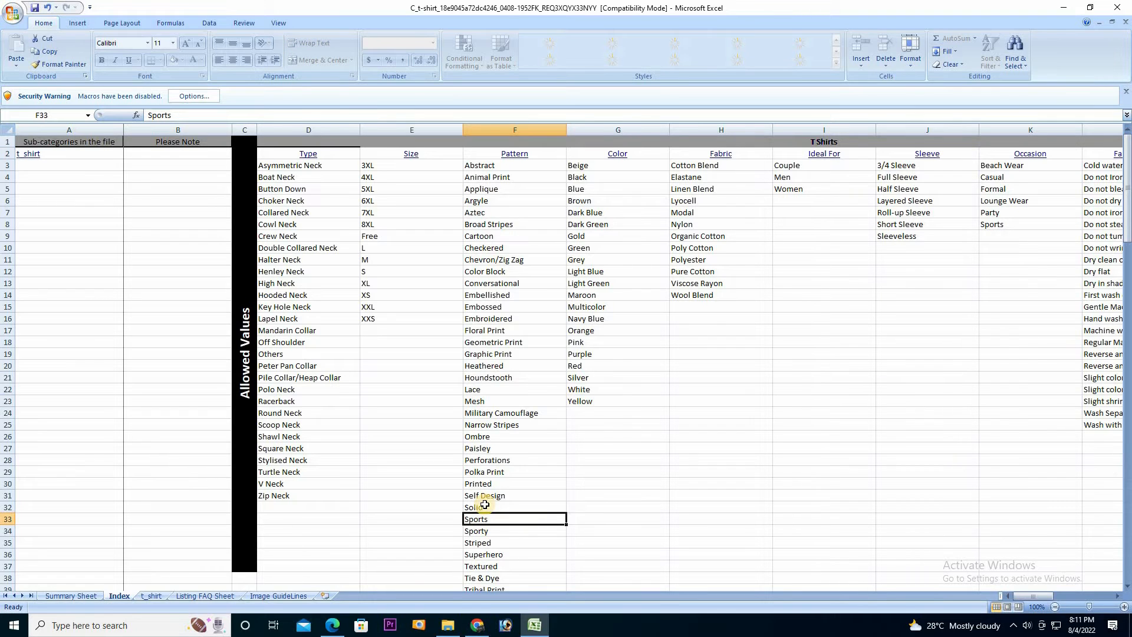
key(ctrl+c)
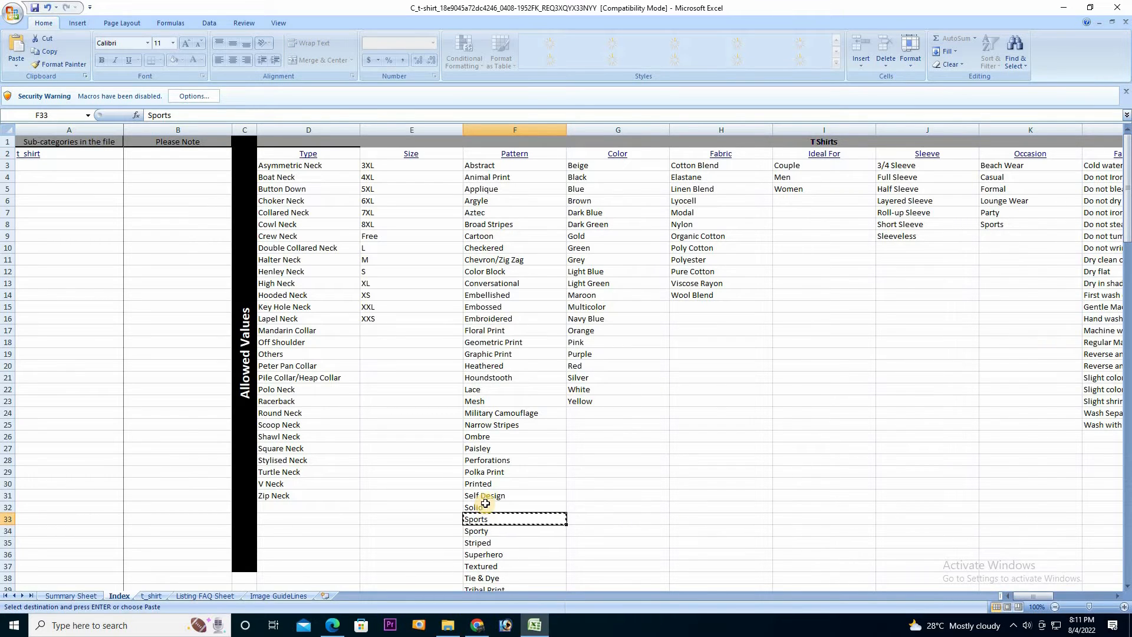
right_click(482, 520)
click(523, 369)
Paste Sports into AL5 on the t_shirt sheet and fill it down to AL10
click(151, 596)
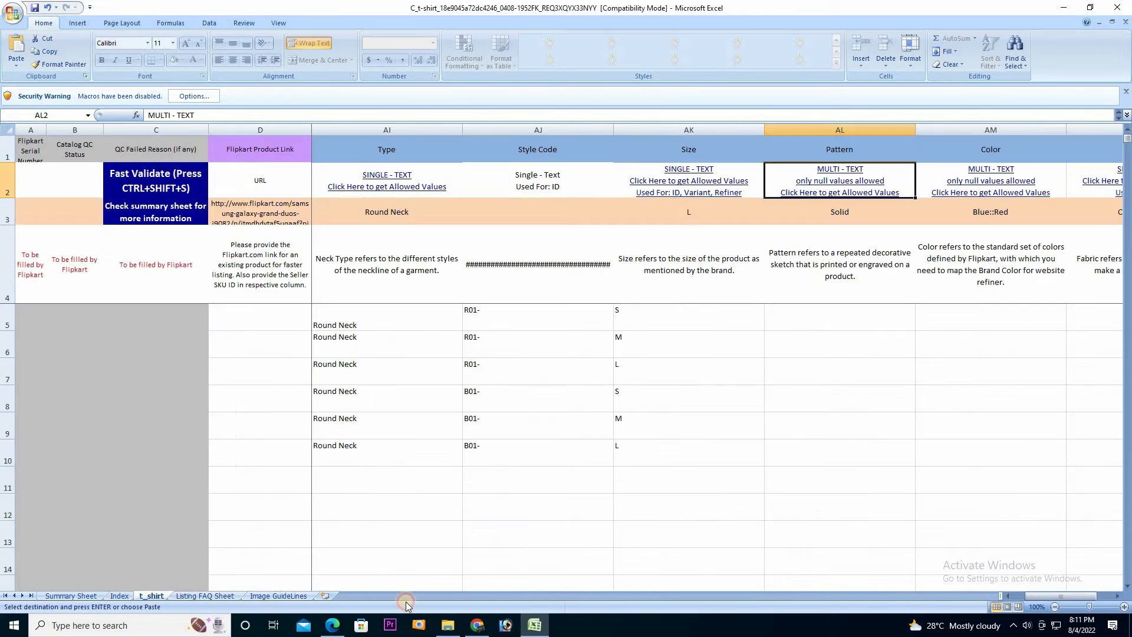
click(834, 323)
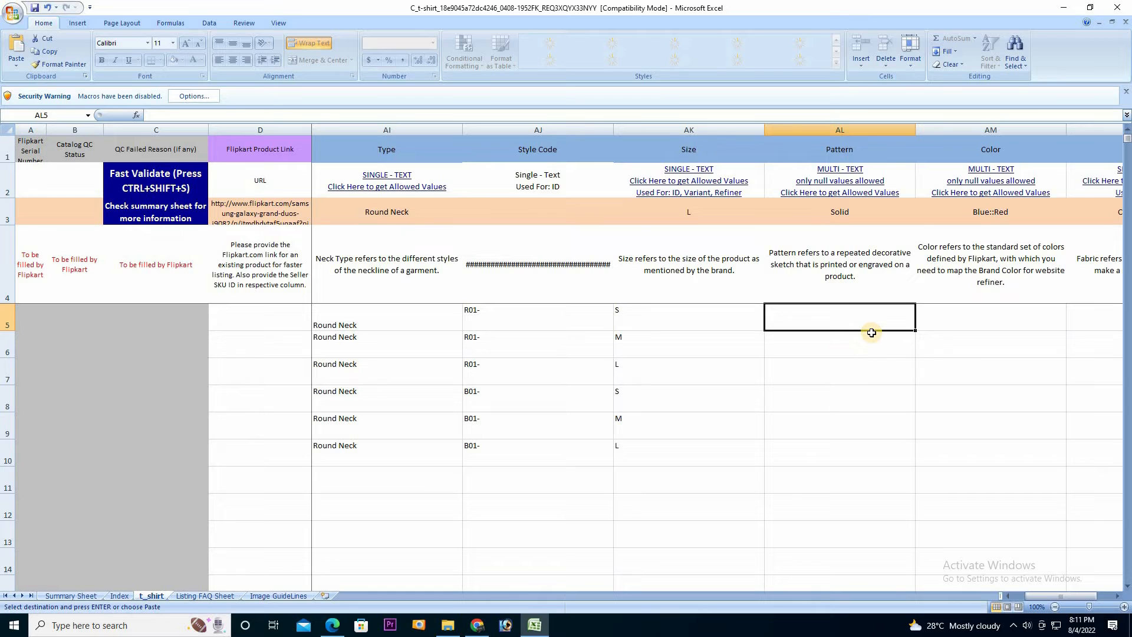
key(ctrl+v)
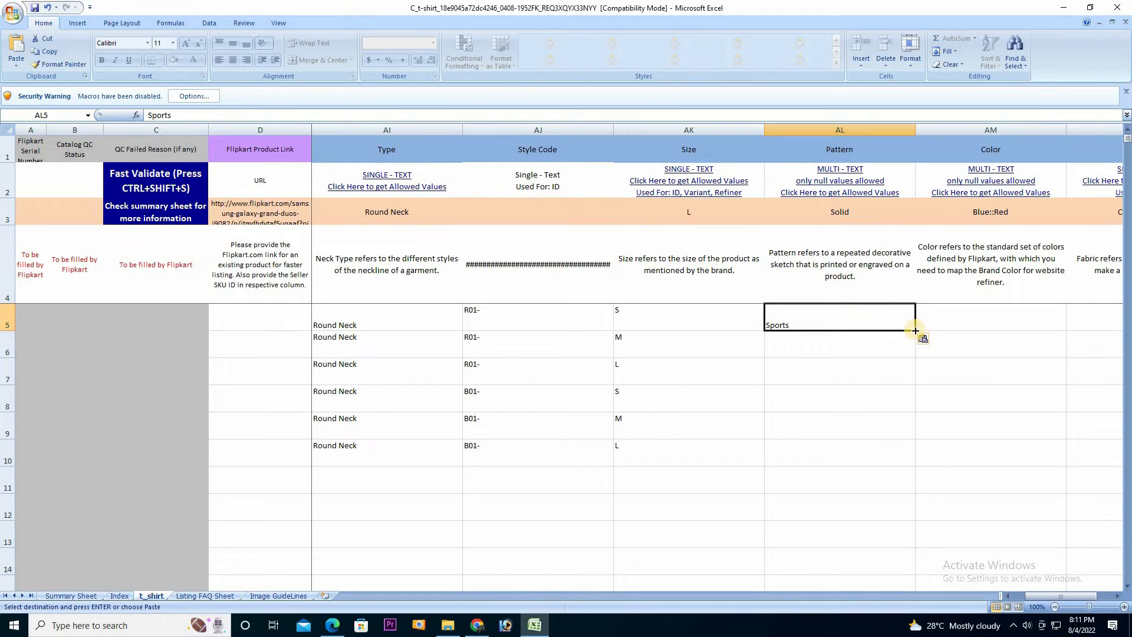
drag(917, 356, 908, 464)
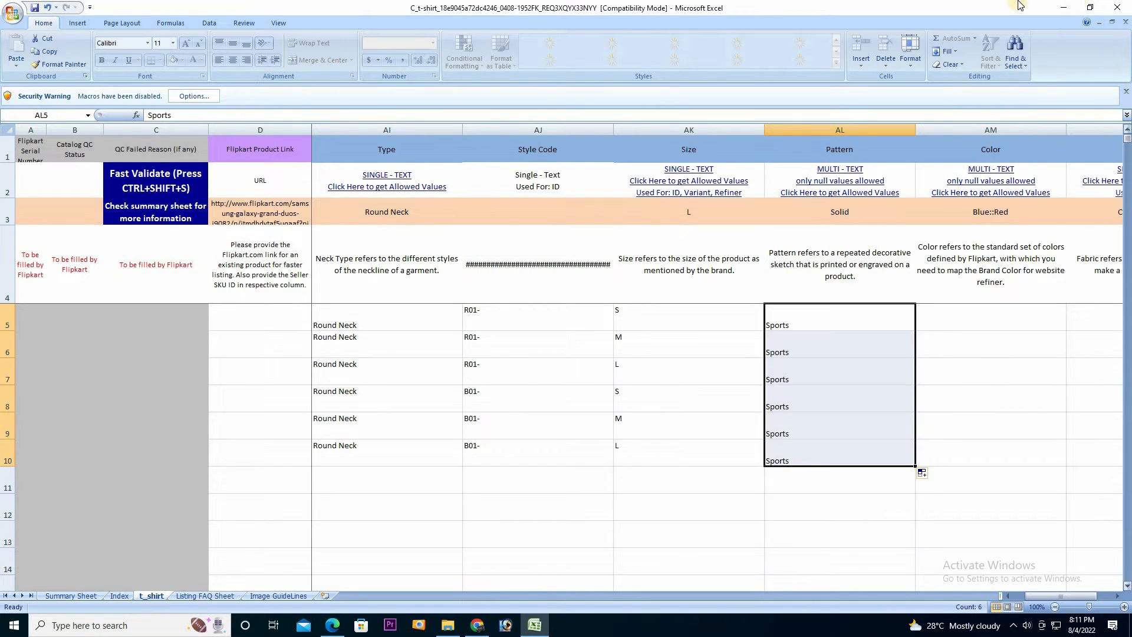
Enter RED as the Color in AM5 and fill it to AM7
click(1118, 596)
click(1119, 598)
click(1119, 597)
click(532, 322)
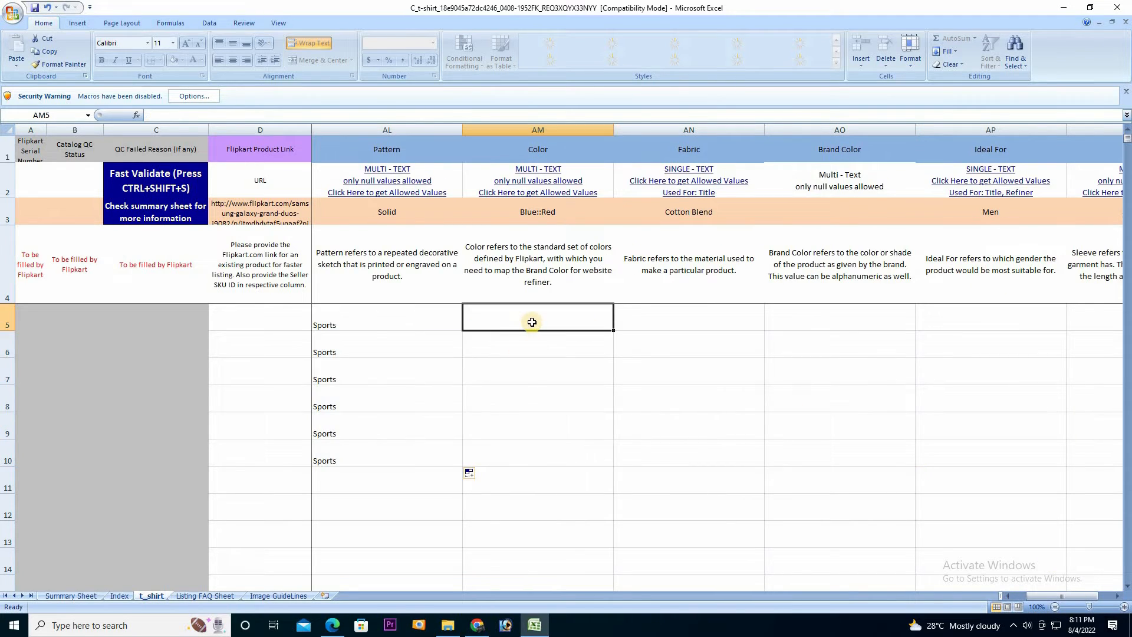
text(RED)
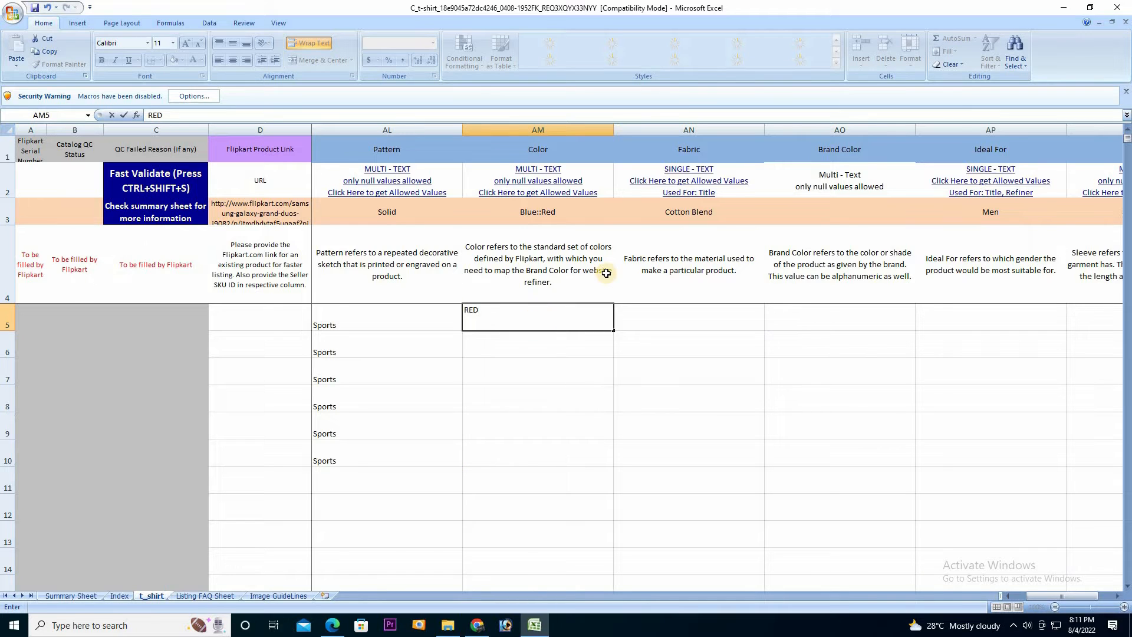
drag(616, 333, 608, 383)
Enter Blue in AM8, trimming the AutoComplete ::Red suffix, and fill it to AM10
click(564, 404)
text(BLUE)
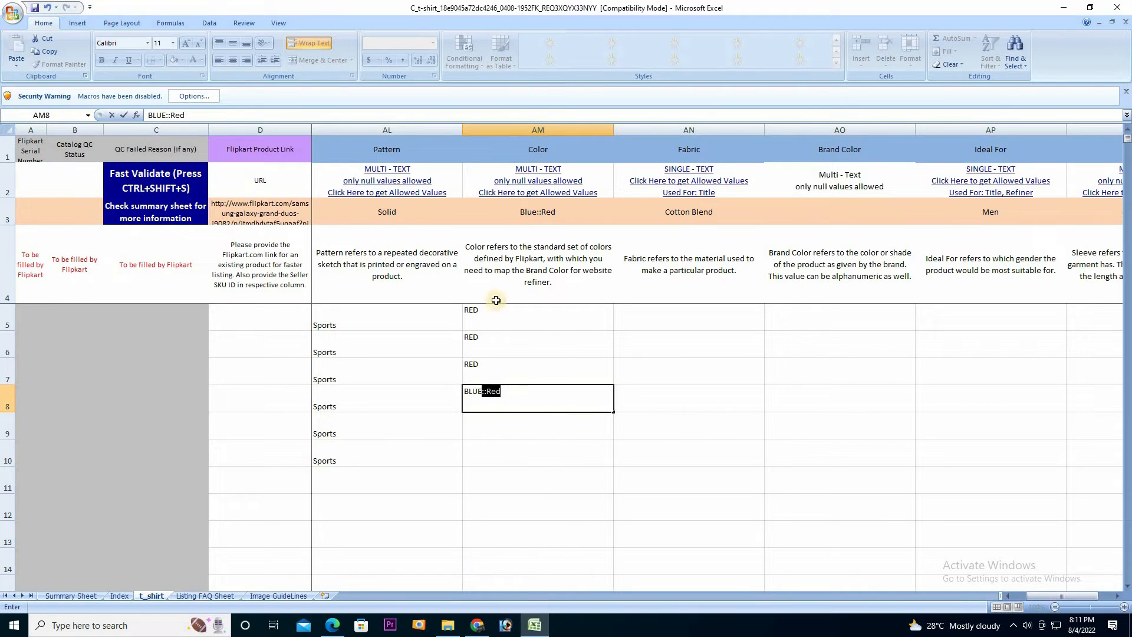
key(Return)
click(547, 398)
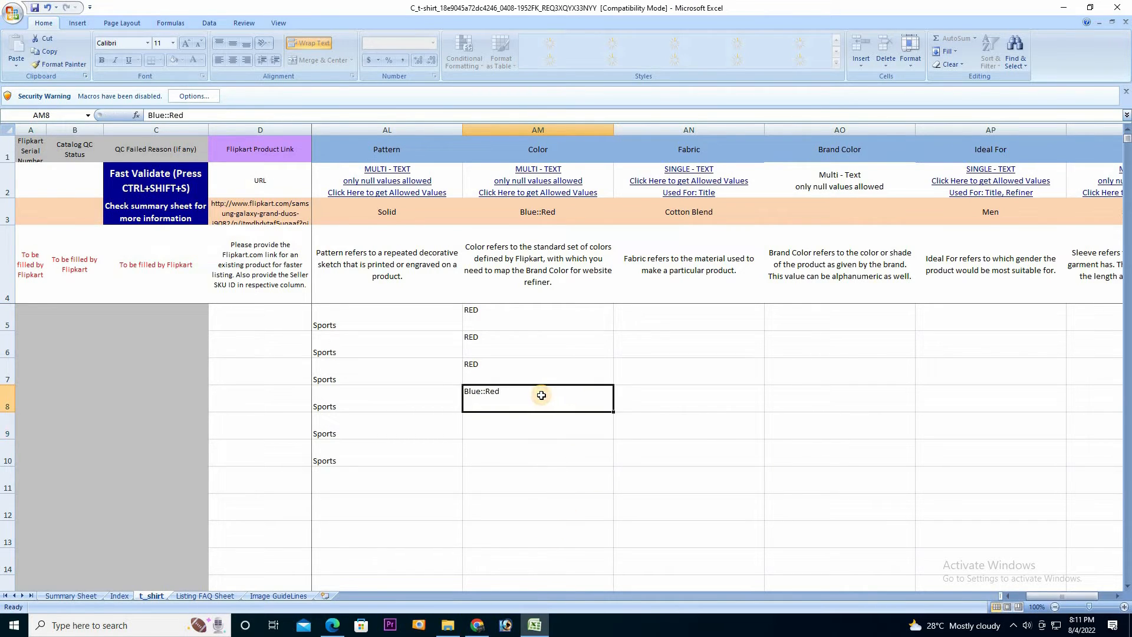
double_click(504, 393)
drag(504, 393, 491, 394)
key(BackSpace)
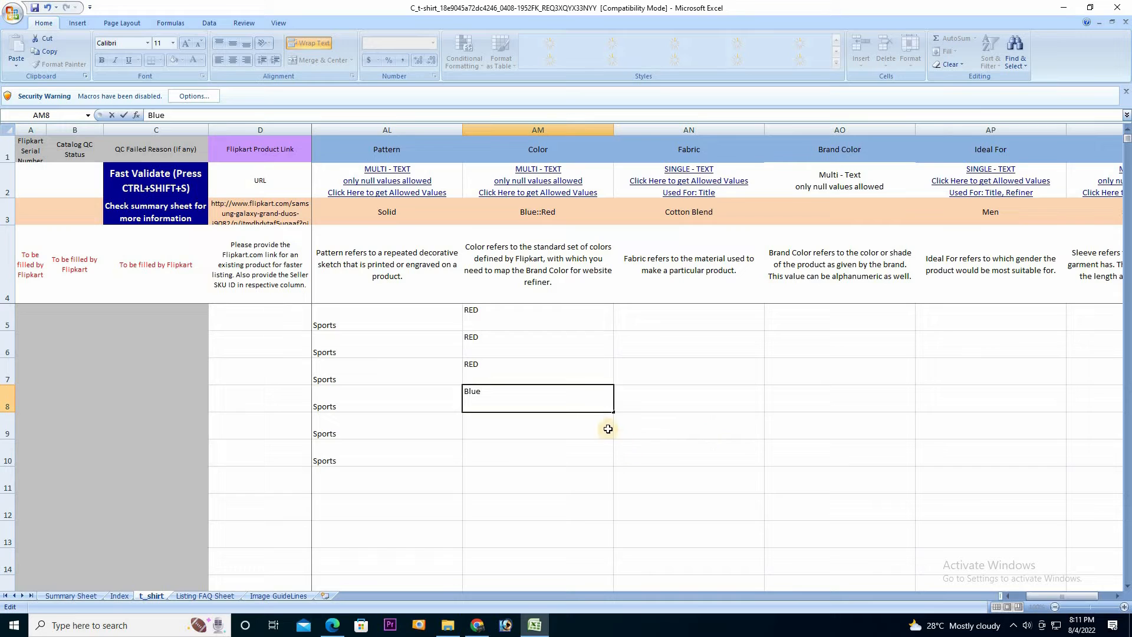
drag(612, 418, 599, 460)
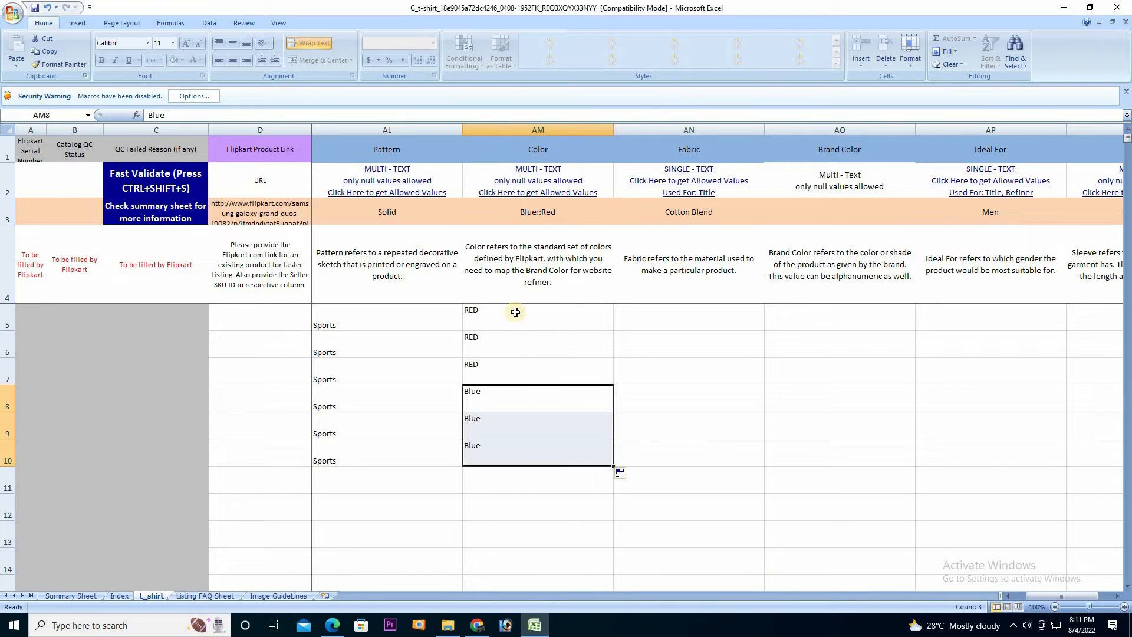
Re-enter RED in AM5 and check the Color cells down to row 10
click(508, 318)
key(BackSpace)
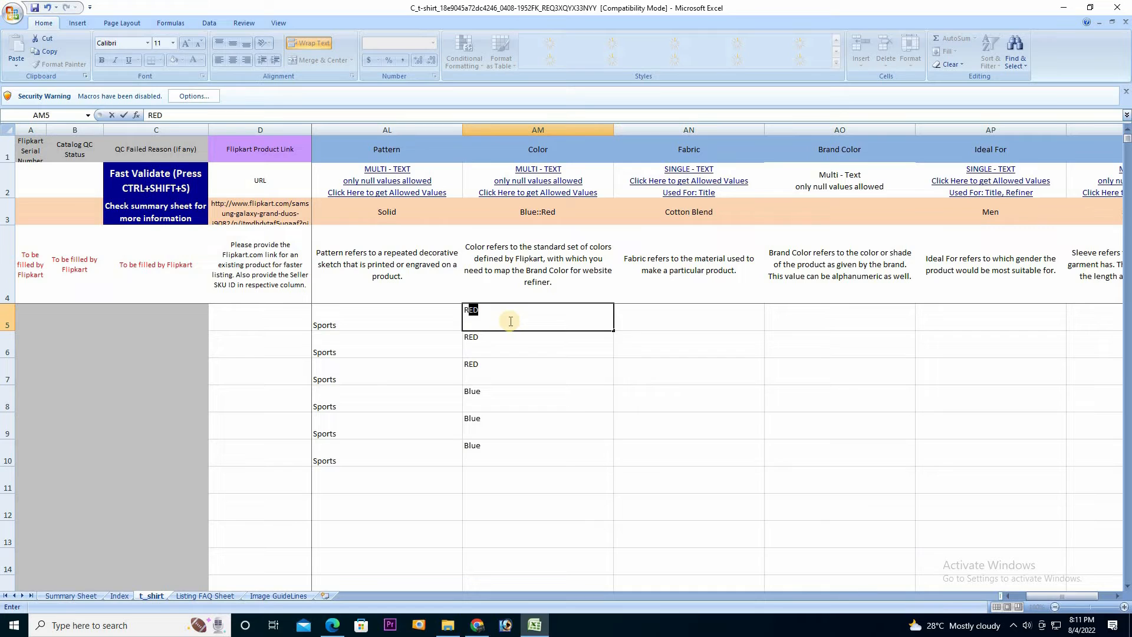
click(553, 354)
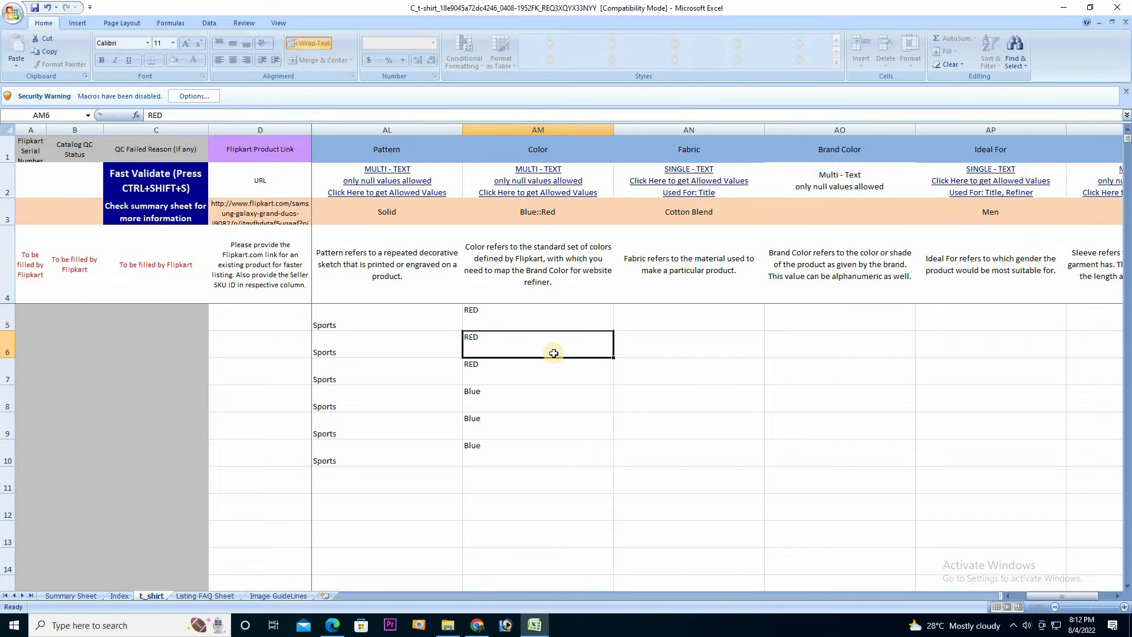
click(536, 405)
click(534, 428)
click(534, 452)
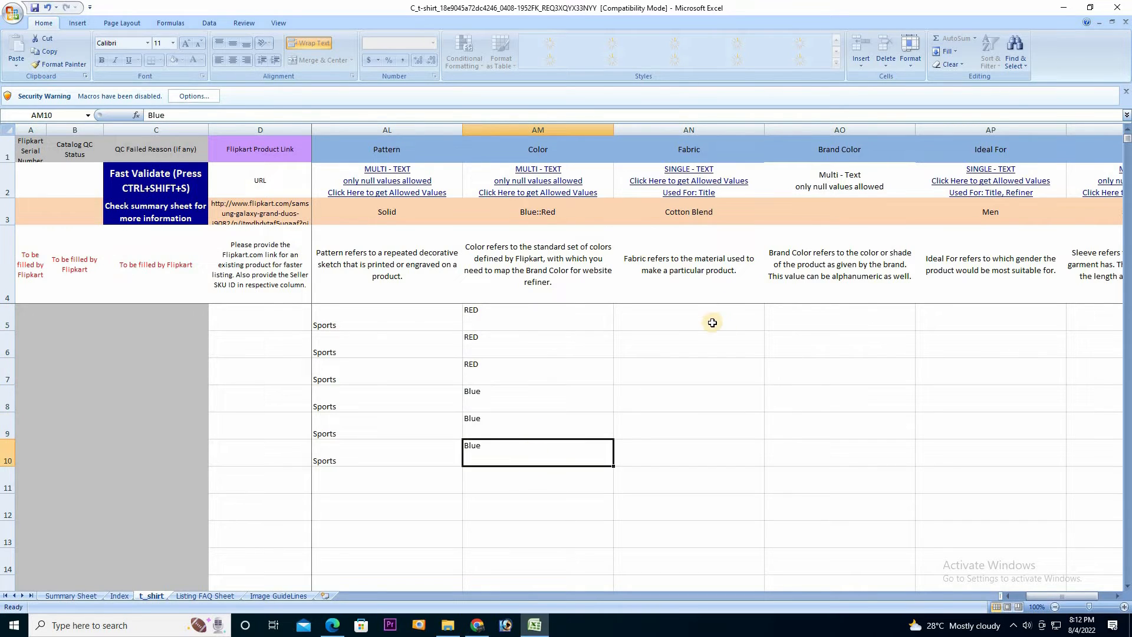
Choose Cotton Blend from the Fabric dropdown in AN5, AN6 and AN7
click(714, 328)
click(770, 325)
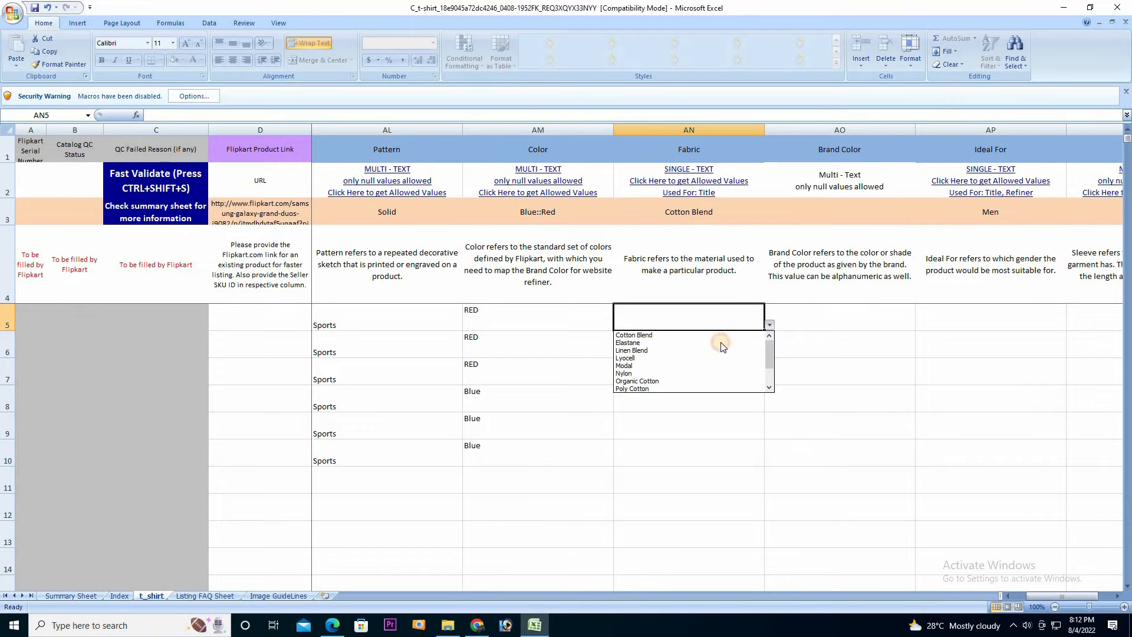
click(657, 336)
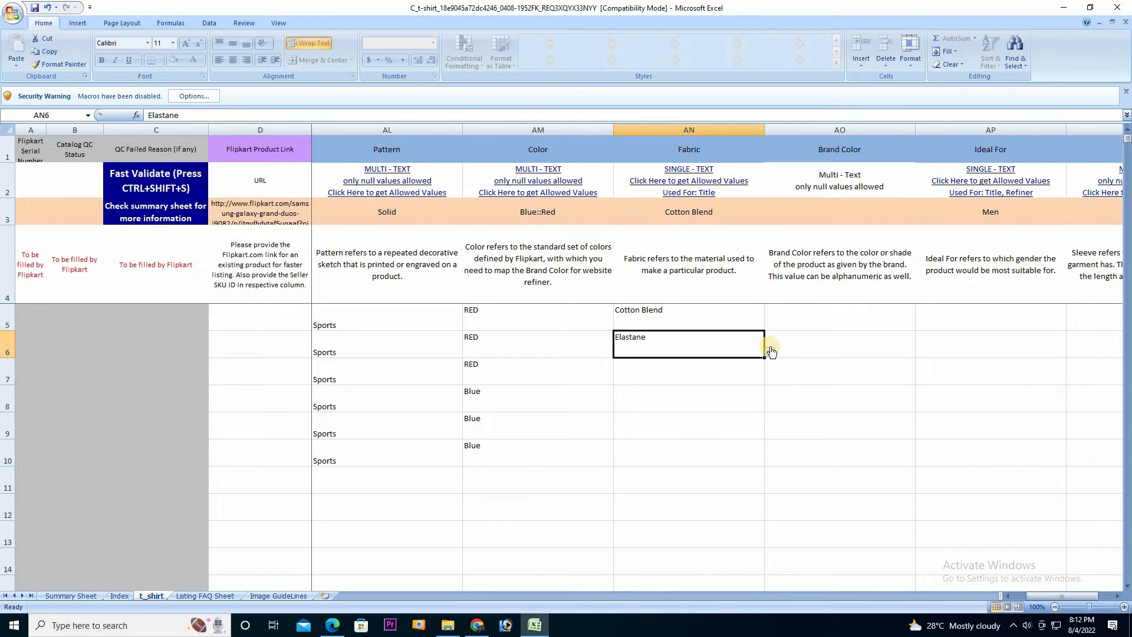
click(770, 352)
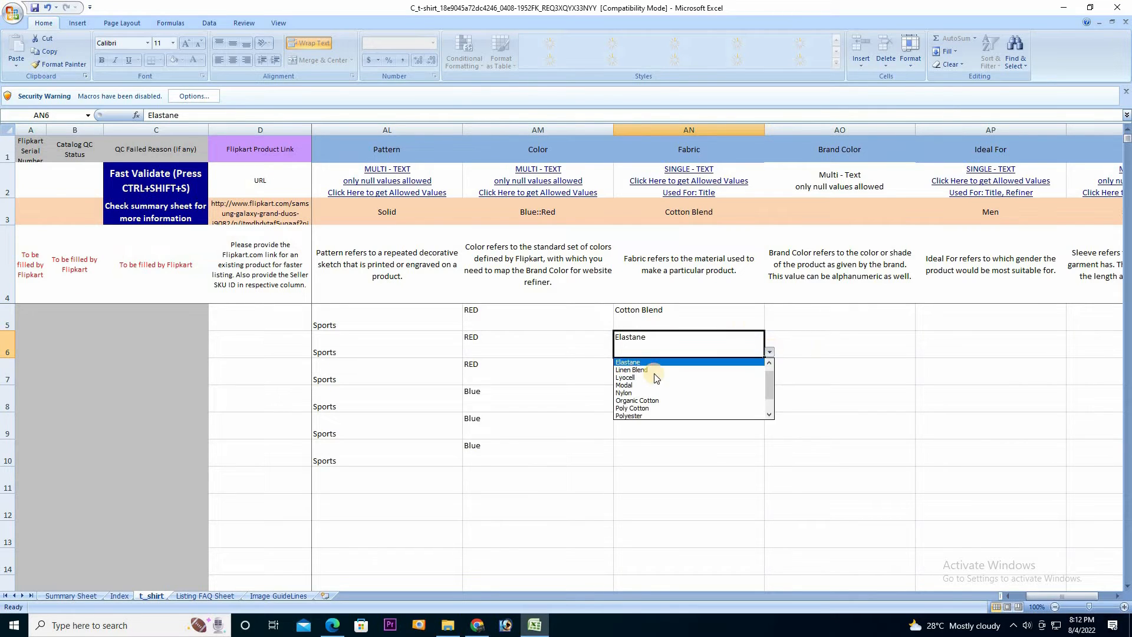
click(770, 362)
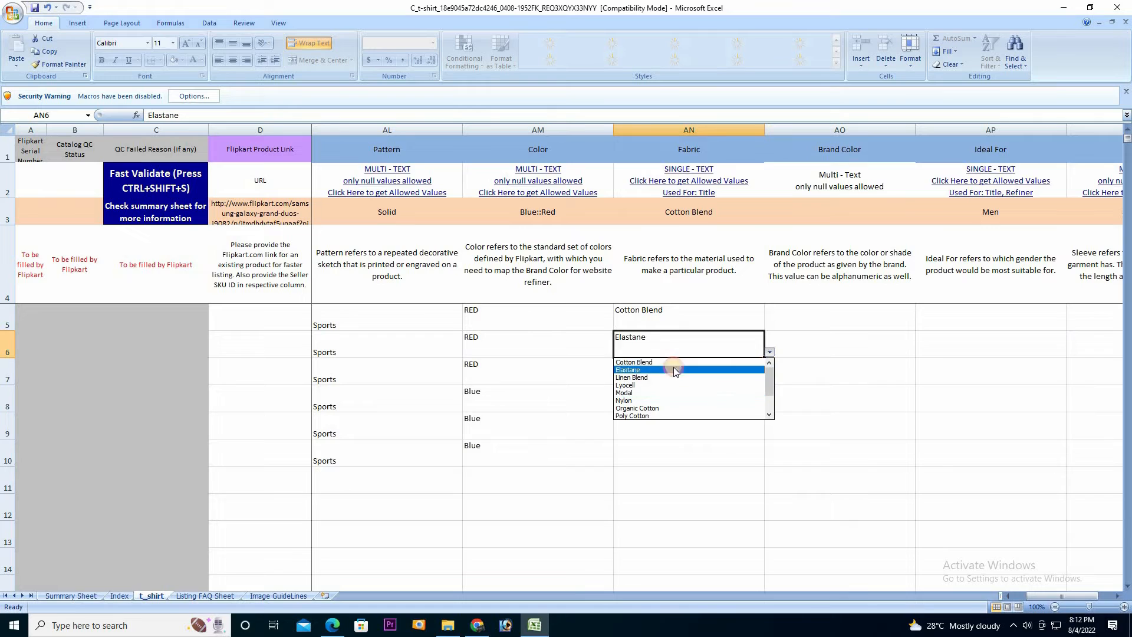
click(675, 363)
click(760, 381)
click(772, 382)
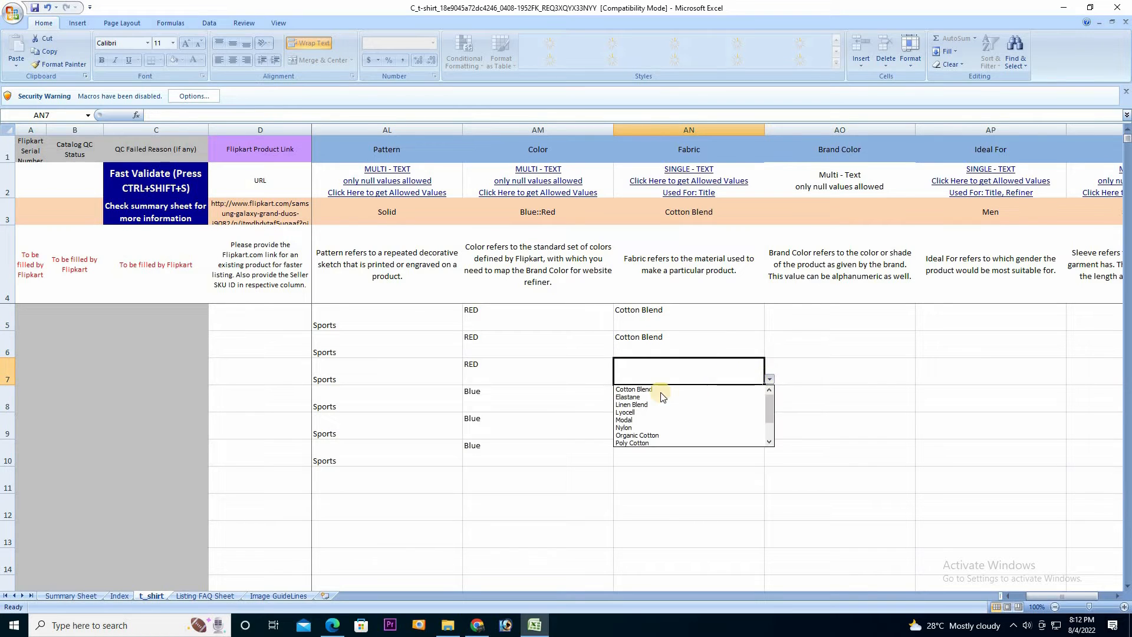
click(667, 391)
Choose Cotton Blend for the remaining Fabric cells AN8, AN9 and AN10
click(768, 409)
click(770, 407)
click(661, 417)
click(760, 433)
click(770, 434)
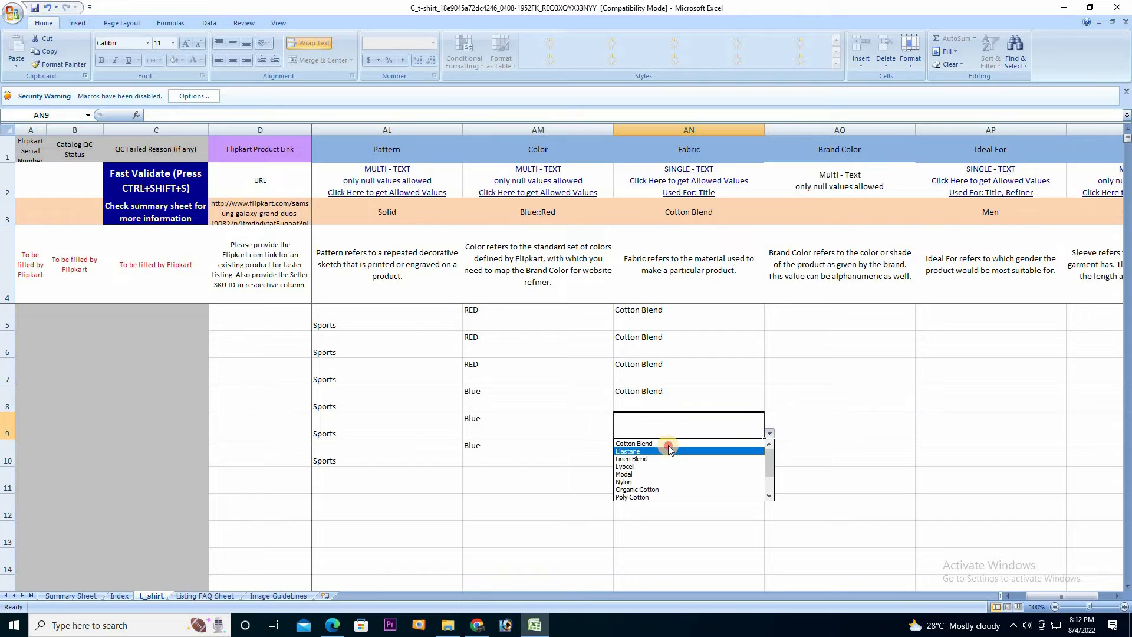
click(665, 443)
click(762, 461)
click(772, 461)
click(663, 471)
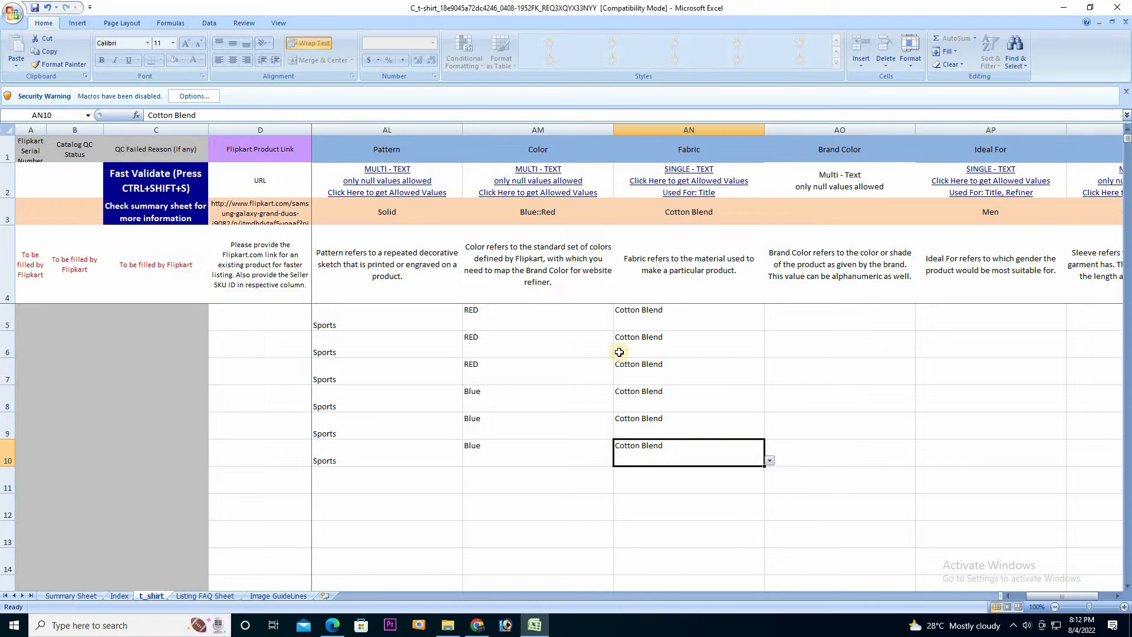
click(861, 315)
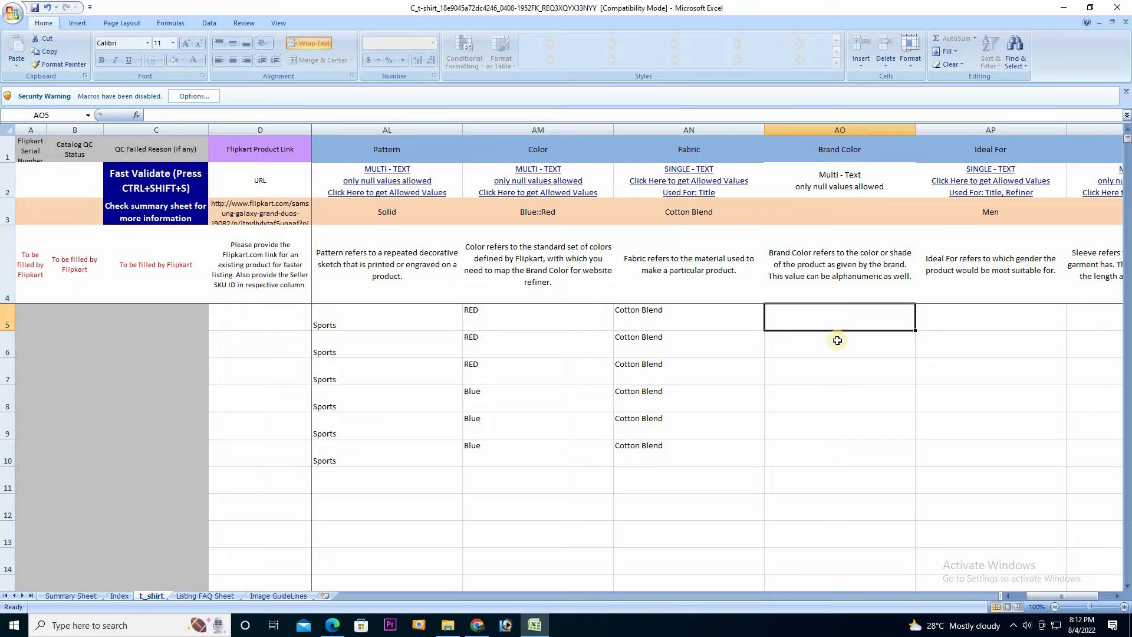
Fill Brand Color with RED in AO5:AO7 and BLUE in AO8:AO10
text(RED)
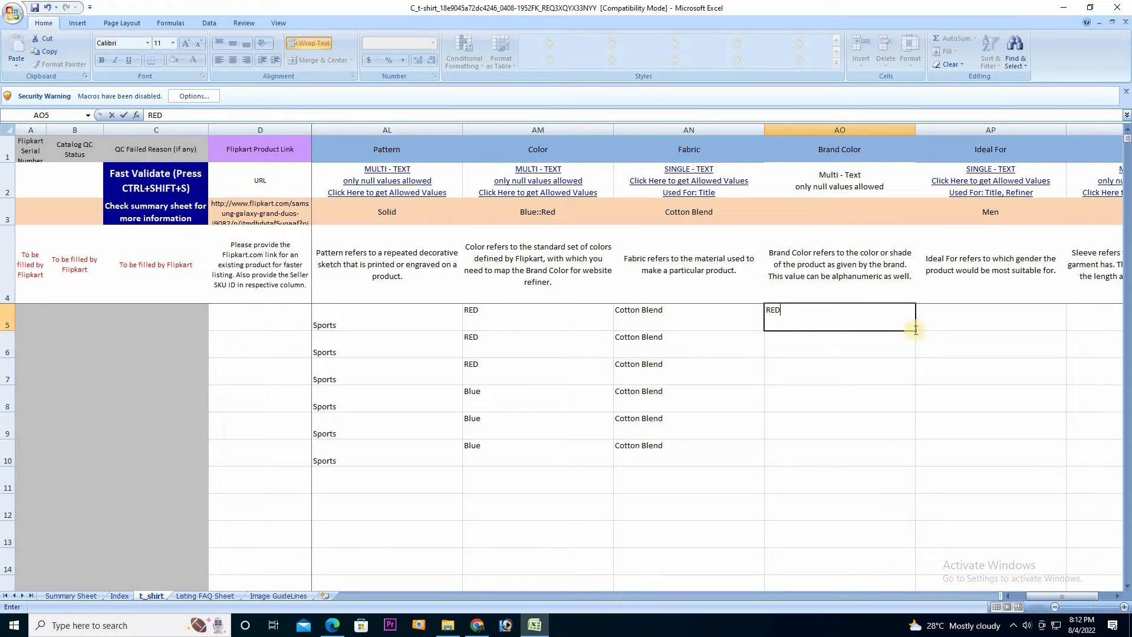
drag(915, 333, 826, 378)
click(838, 404)
text(BLUE)
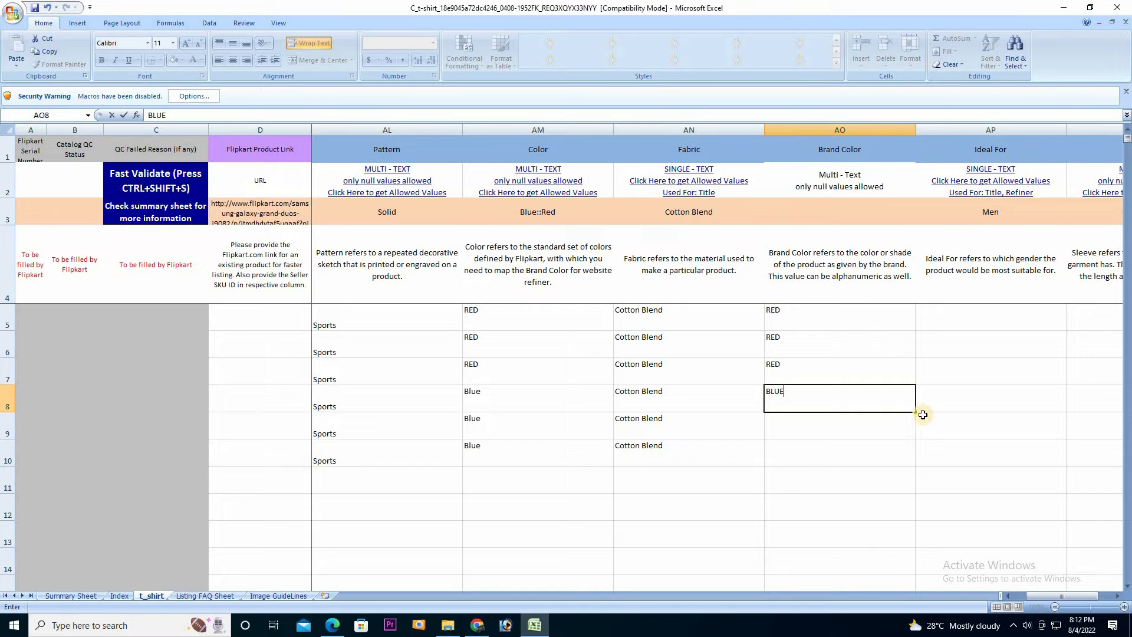
drag(917, 413, 917, 463)
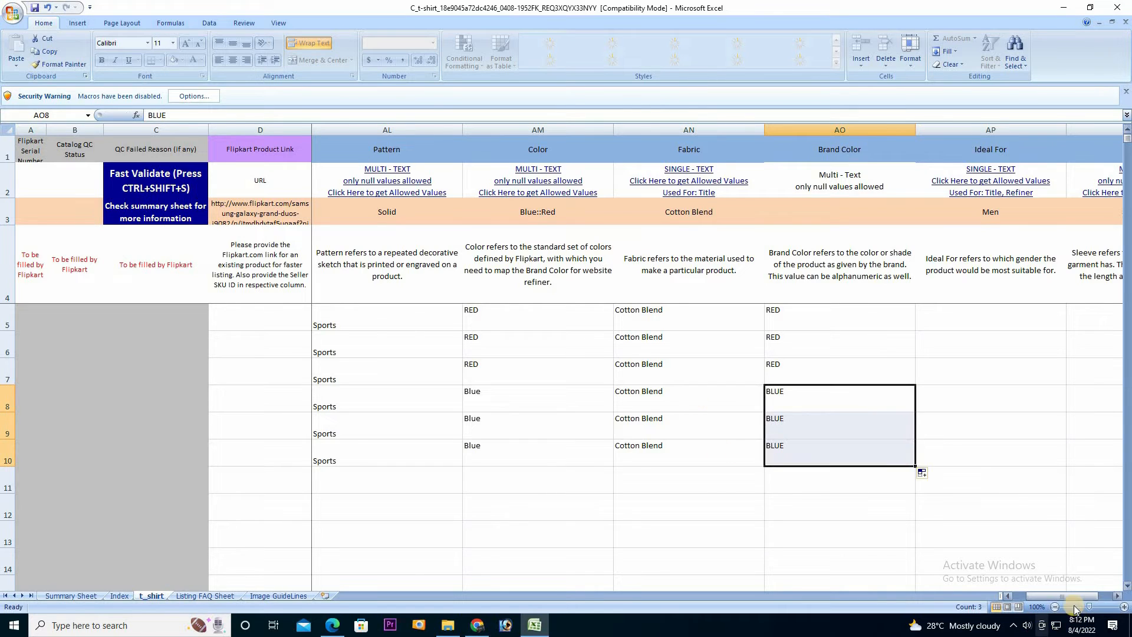
click(1121, 597)
click(1120, 596)
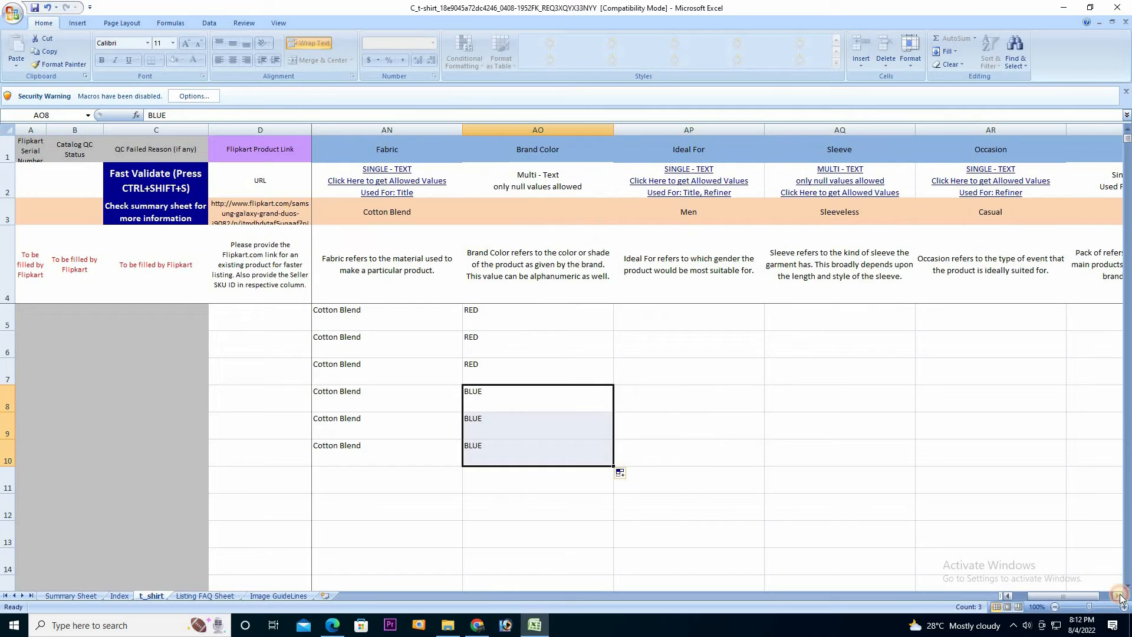
Pick Men from the Ideal For dropdown in AP5, AP6 and AP7
click(1120, 597)
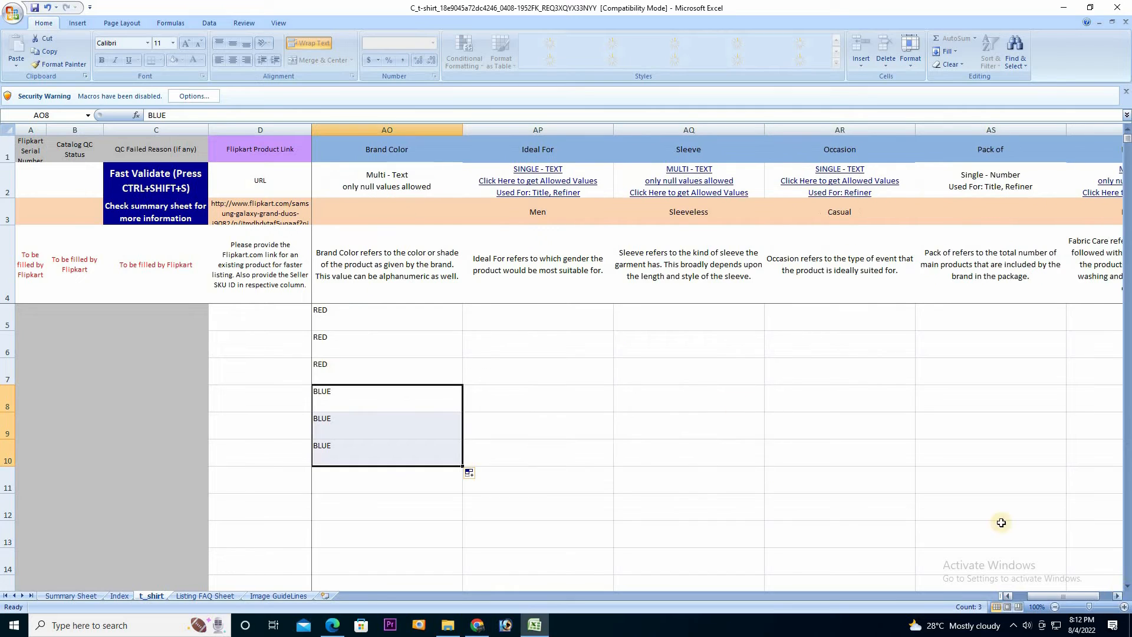
click(540, 333)
click(530, 319)
click(619, 325)
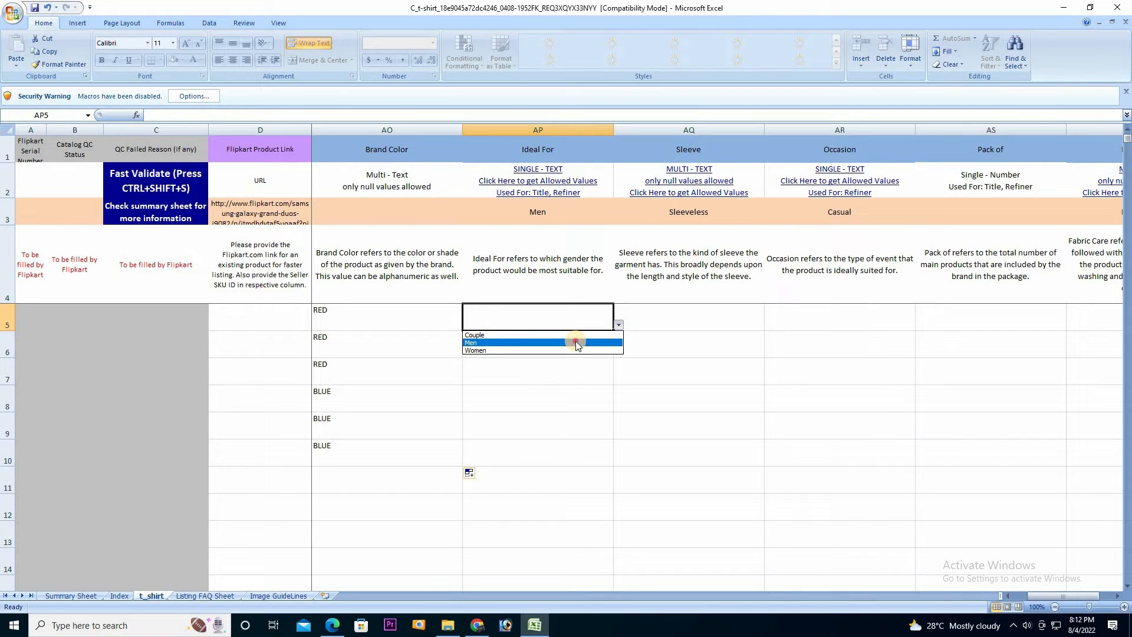
click(575, 342)
click(581, 354)
click(619, 352)
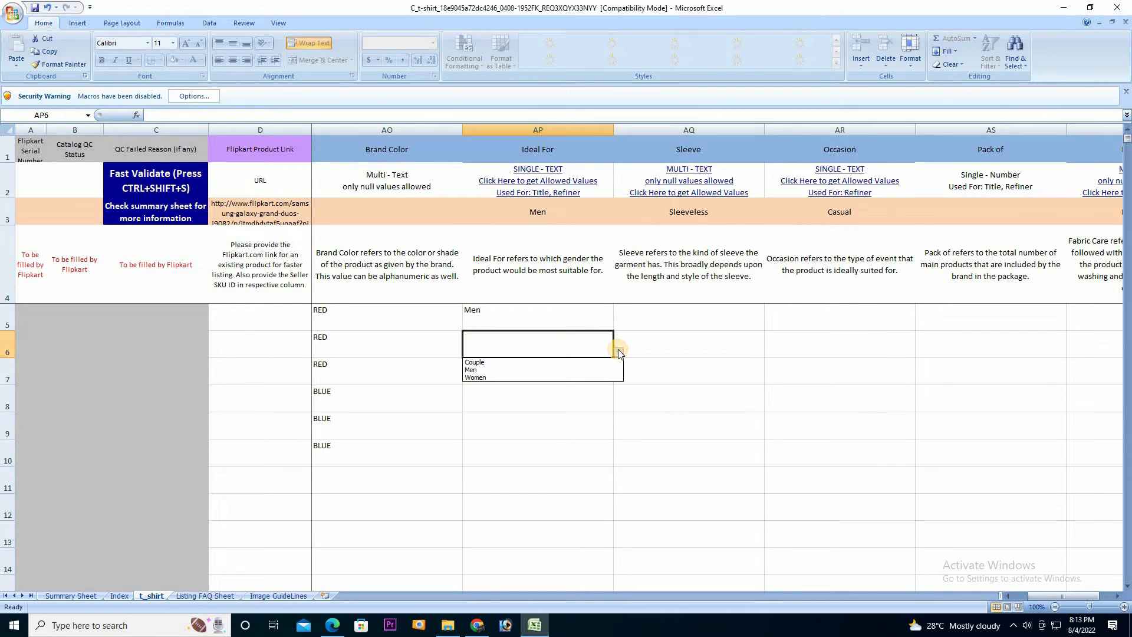
click(565, 371)
click(565, 366)
click(619, 380)
click(565, 400)
Pick Men for the remaining Ideal For cells AP8, AP9 and AP10
click(591, 402)
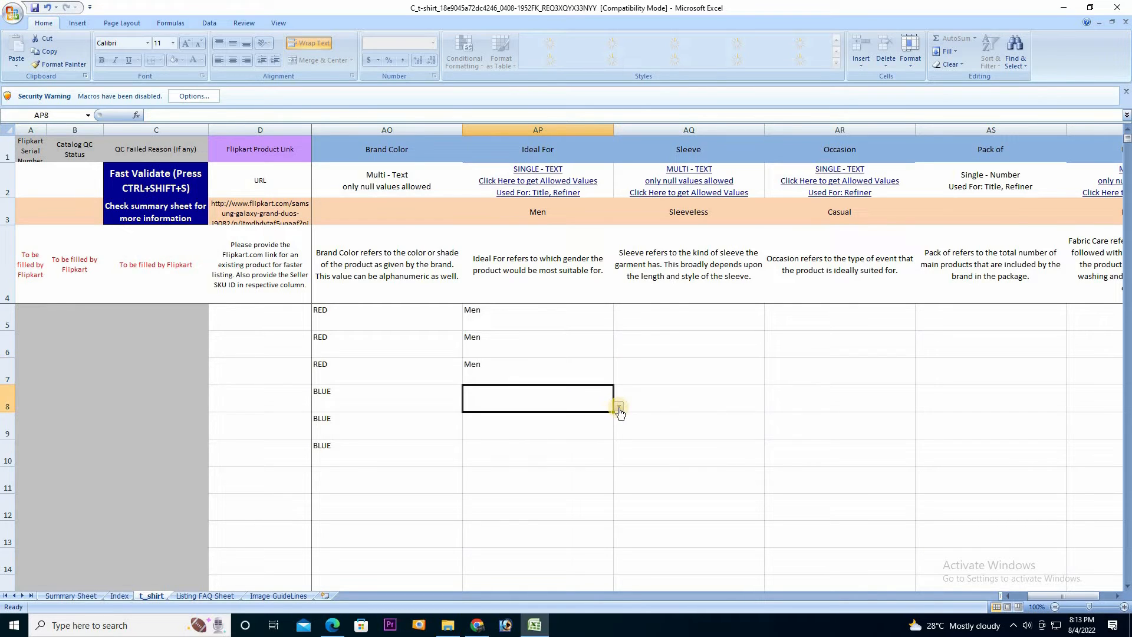
click(619, 406)
click(565, 427)
click(565, 427)
click(618, 434)
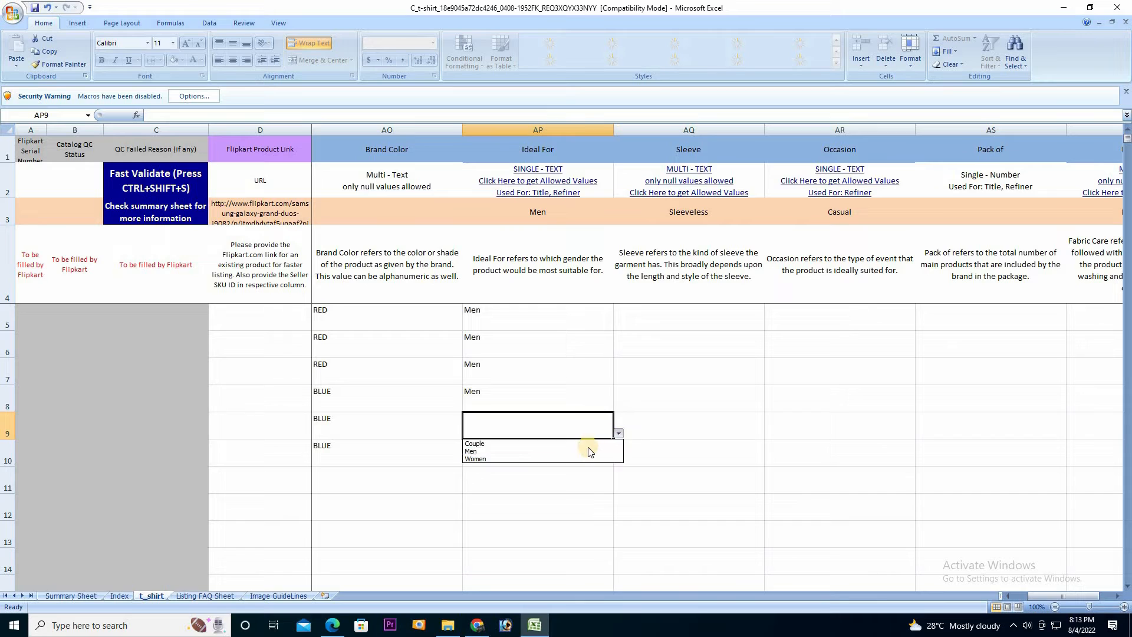
click(586, 450)
click(608, 458)
click(618, 459)
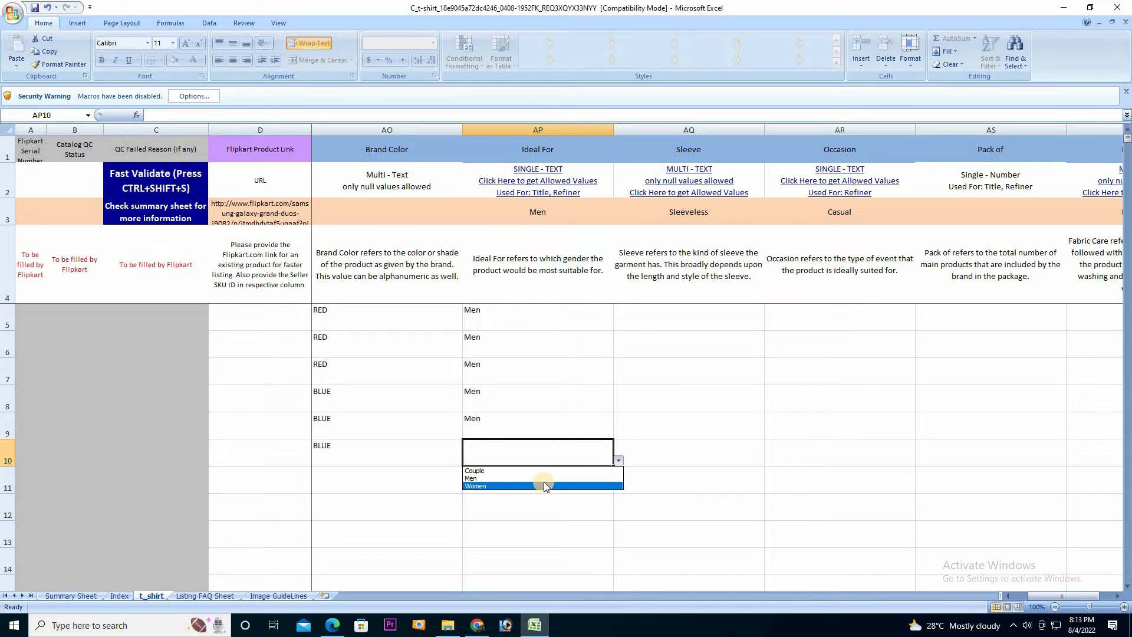
click(543, 479)
click(714, 328)
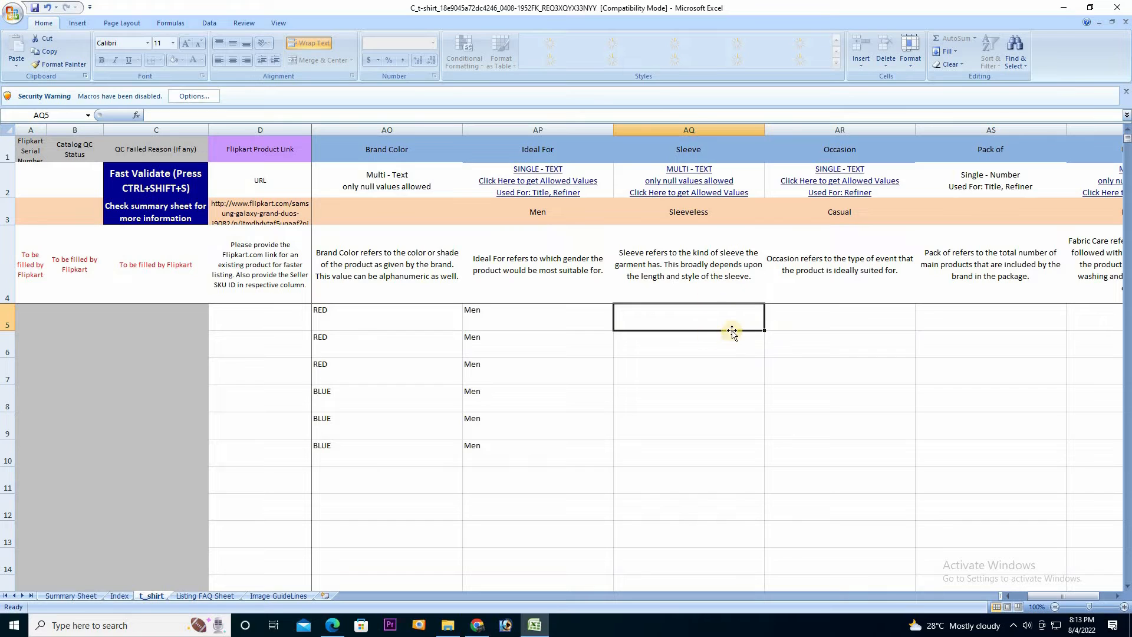
Copy Half Sleeve from Index!J5 and fill it into Sleeve cells AQ5:AQ10
click(694, 185)
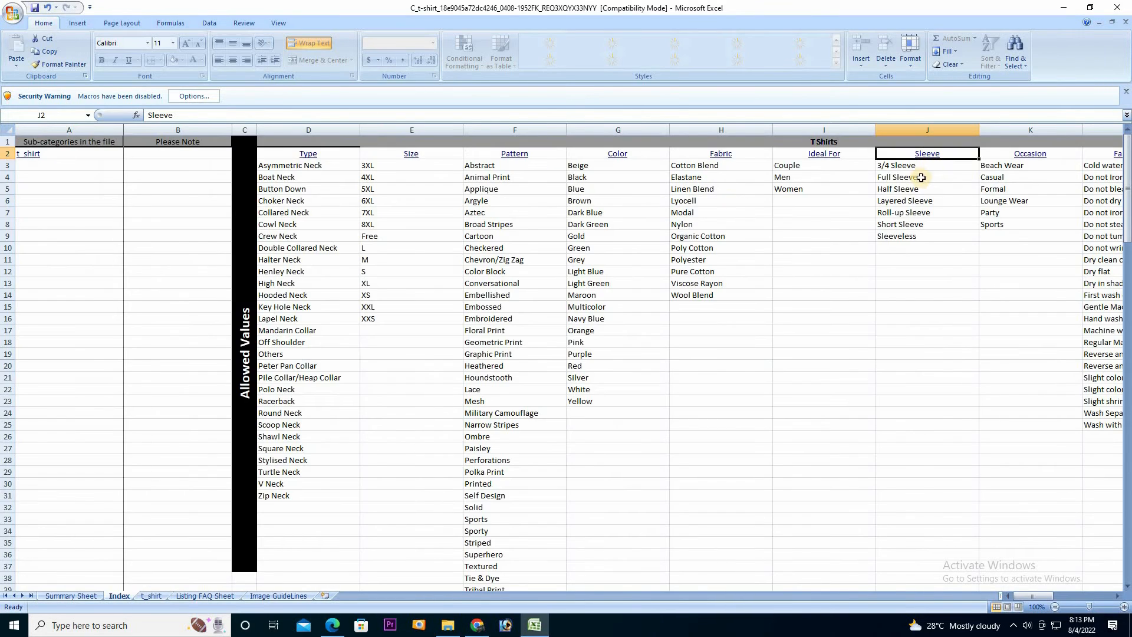
click(902, 192)
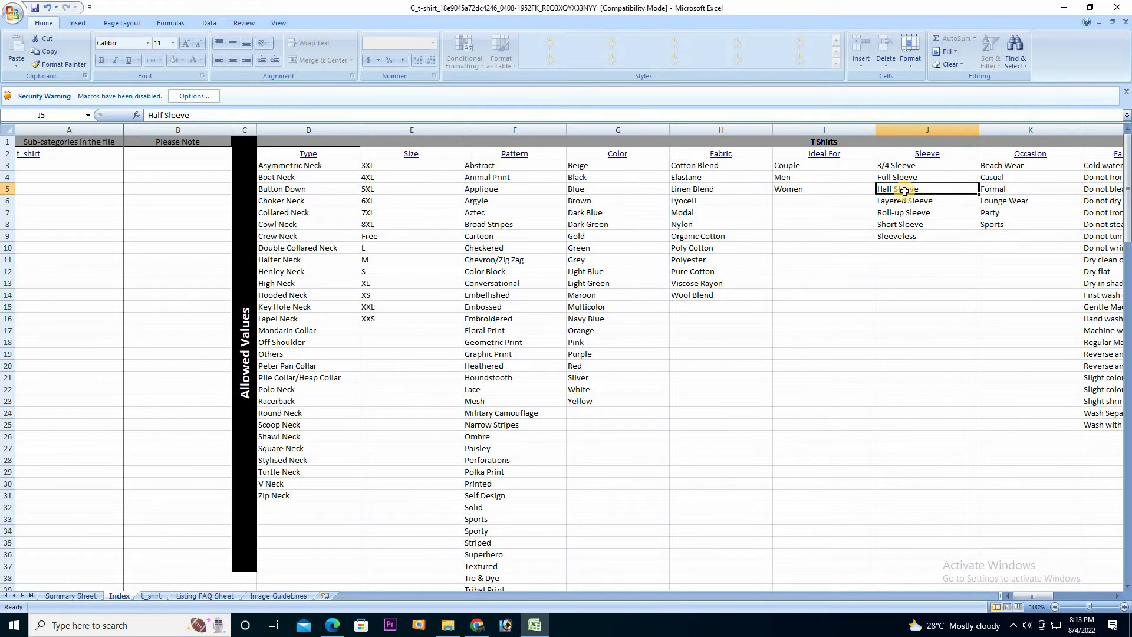
key(ctrl+c)
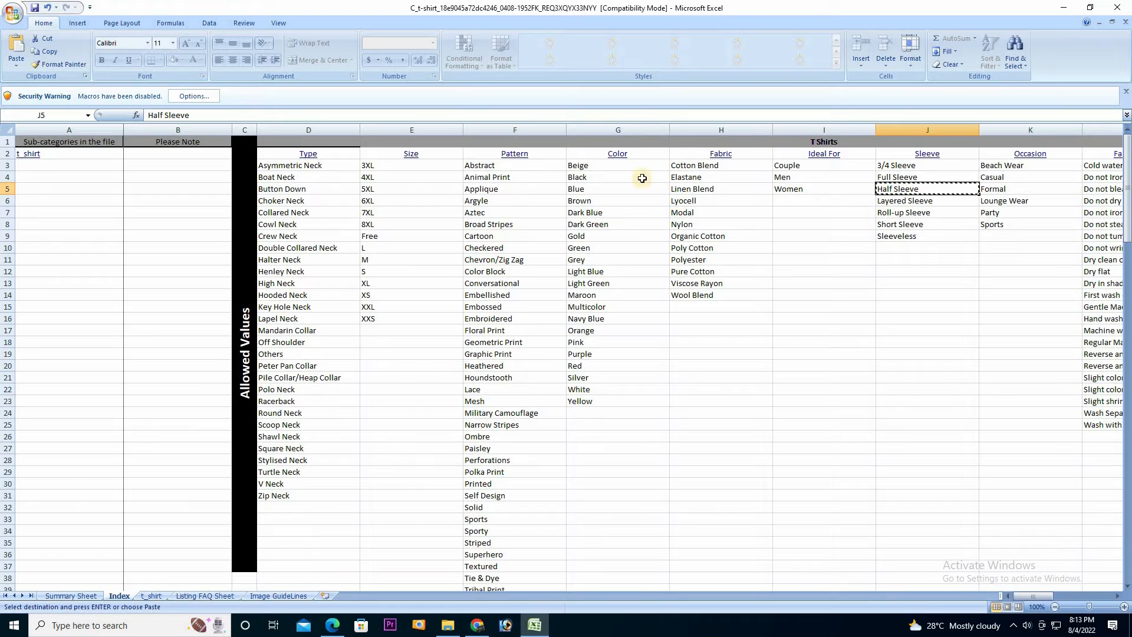
key(ctrl+Page_Down)
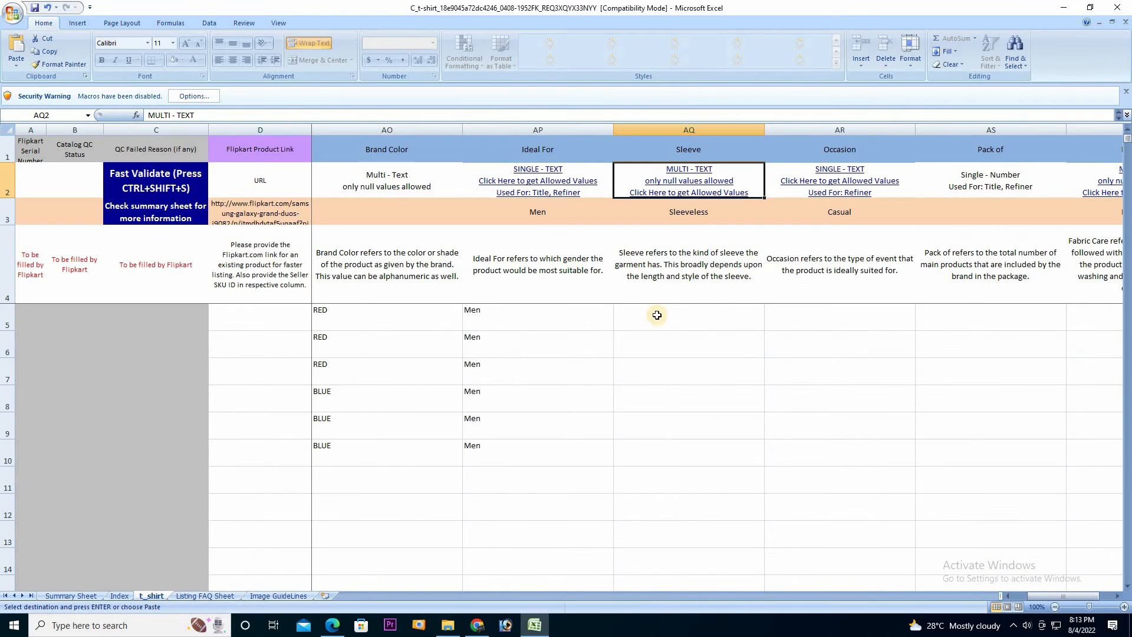
click(690, 321)
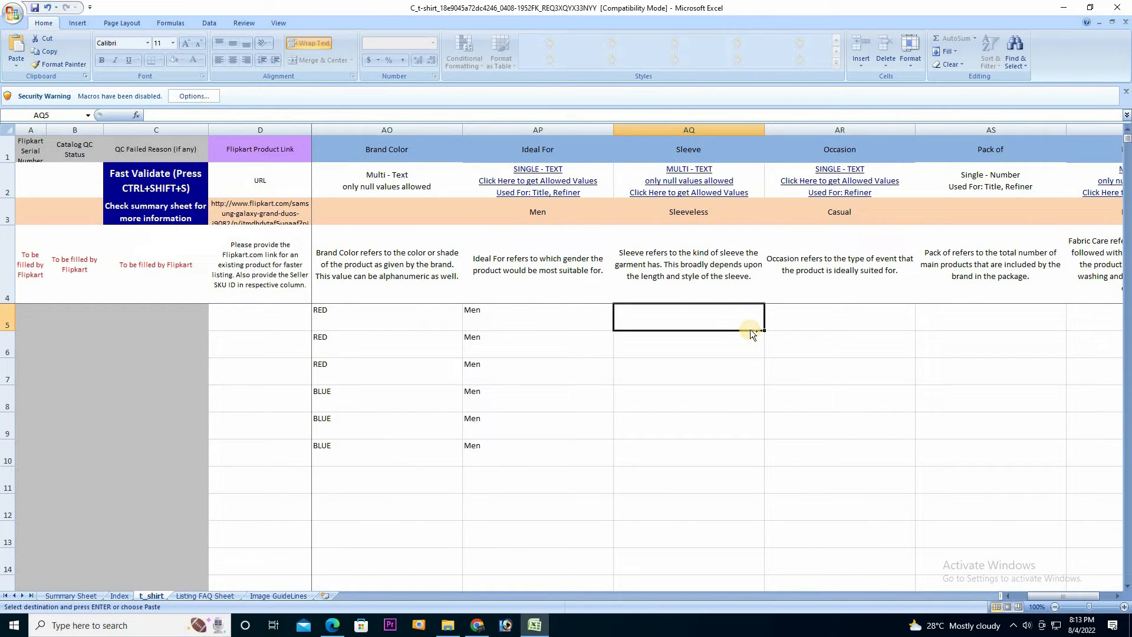
key(ctrl+v)
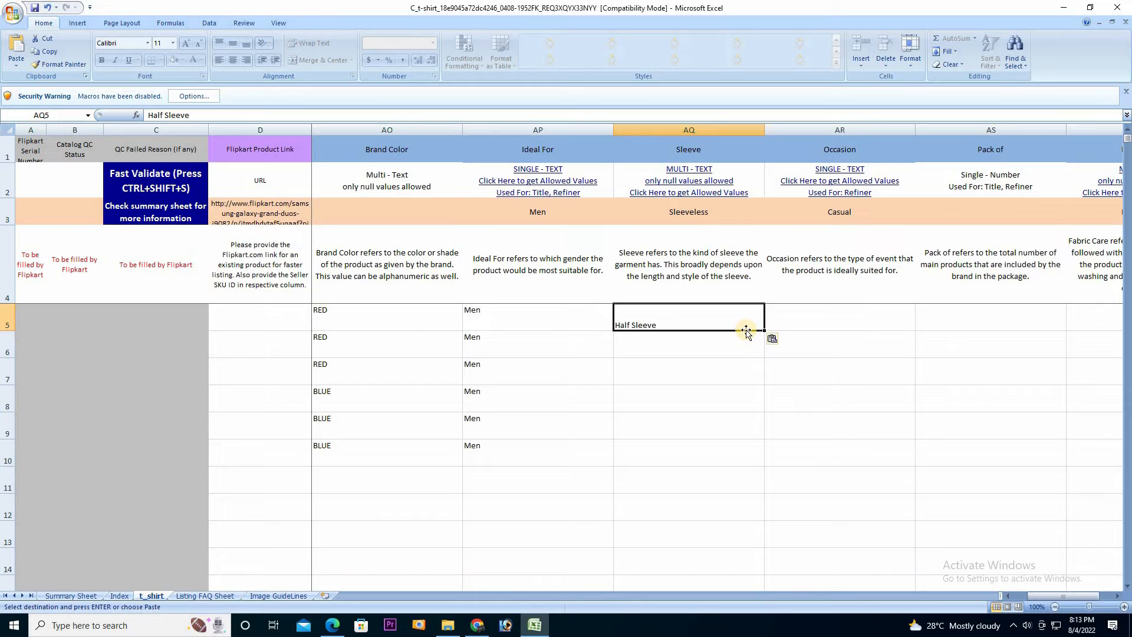
drag(763, 330, 761, 463)
click(818, 326)
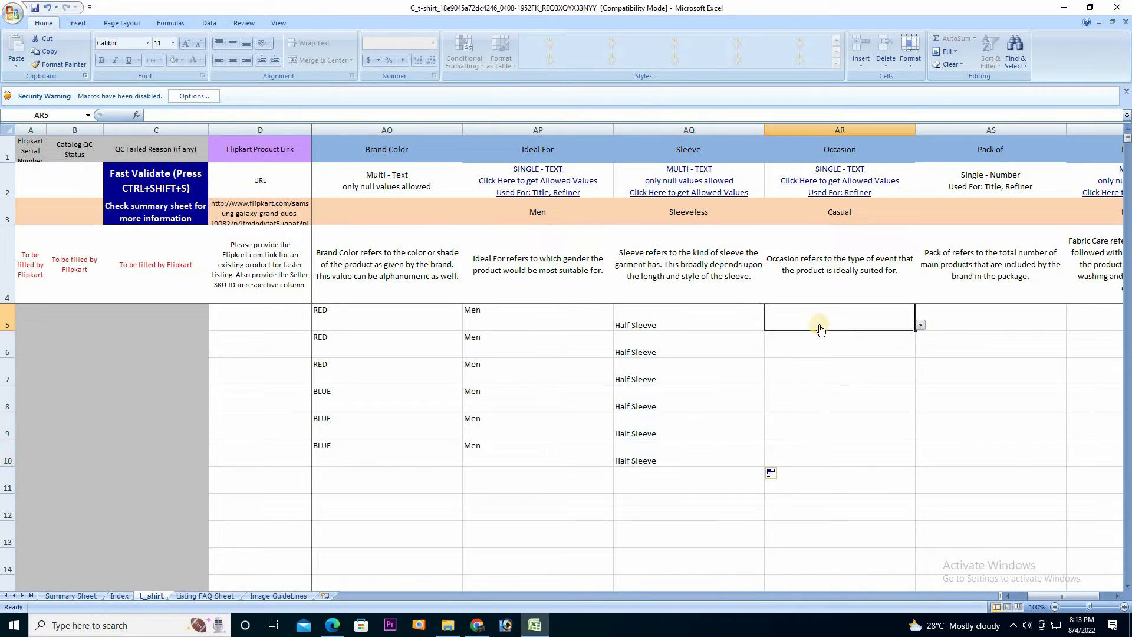
Set Occasion to Sports in AR5 (replacing Beach Wear), AR6 and AR7
click(920, 324)
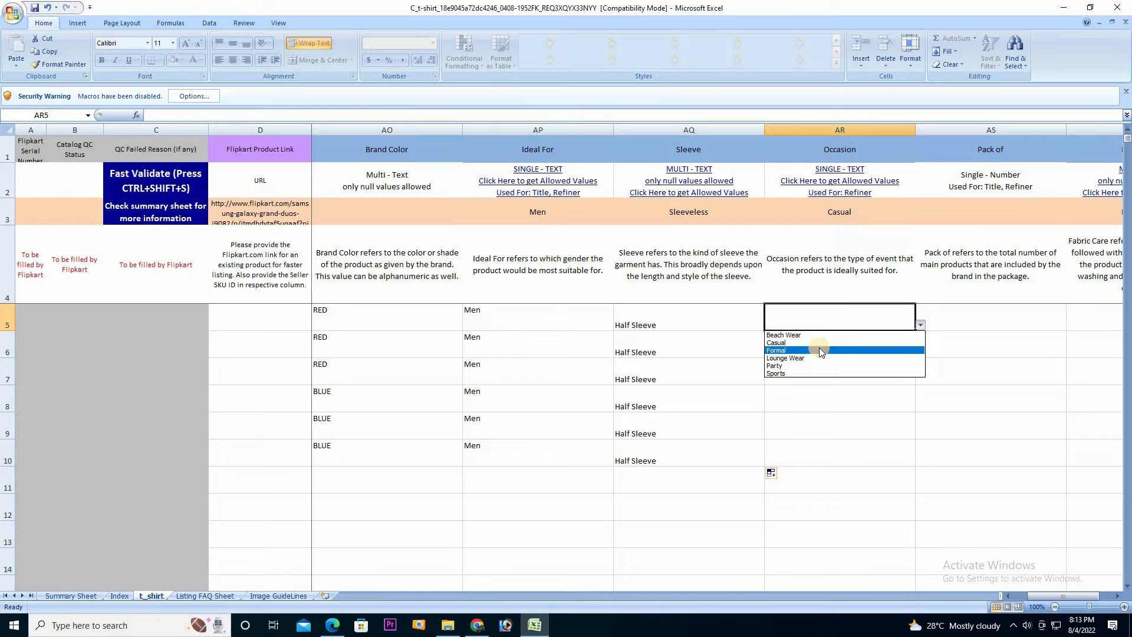
click(805, 334)
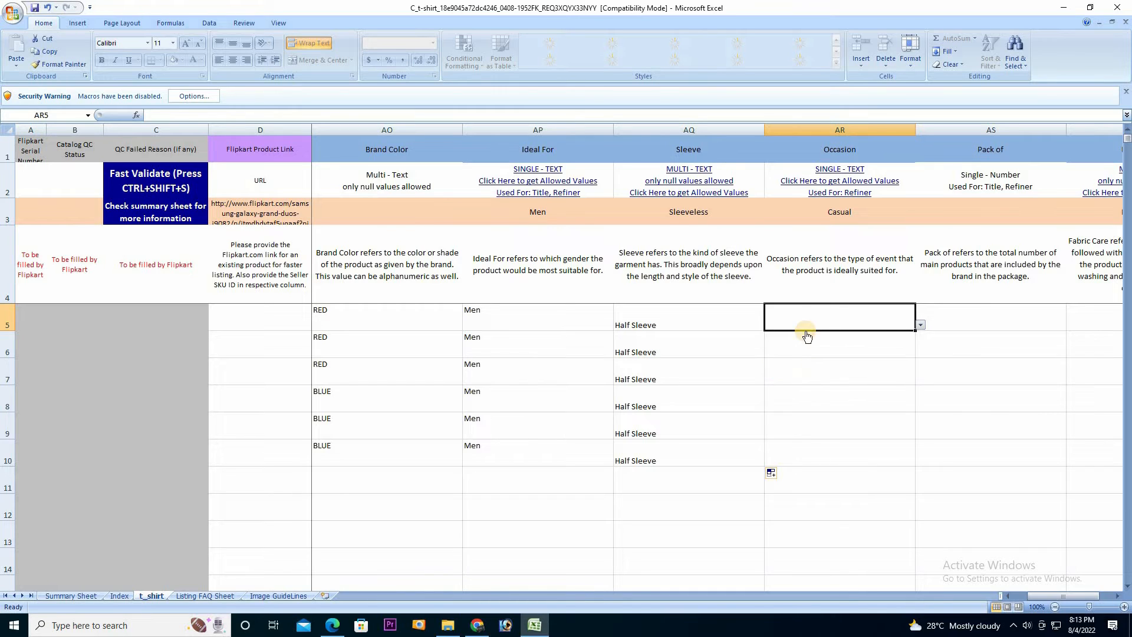
click(924, 325)
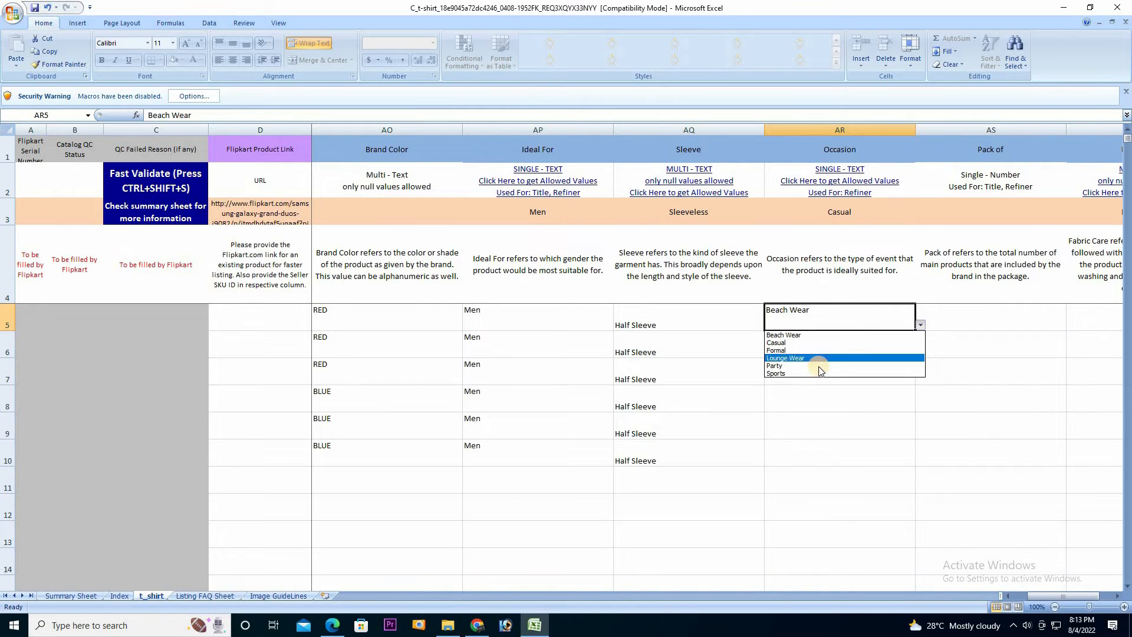
click(823, 378)
click(829, 351)
click(915, 353)
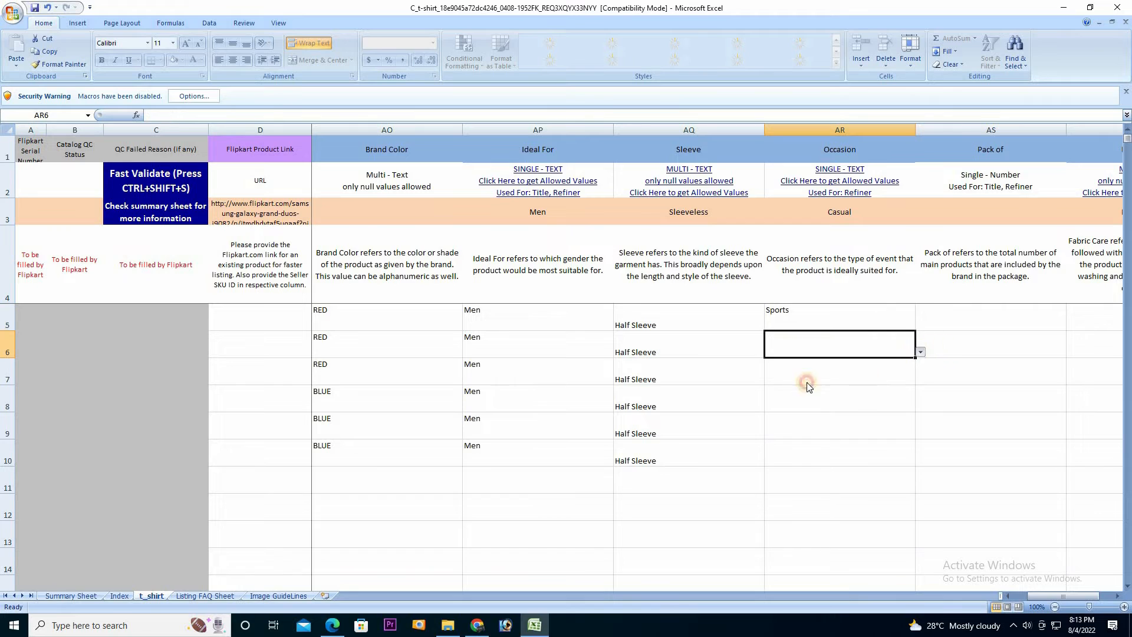
click(807, 400)
click(825, 378)
click(922, 380)
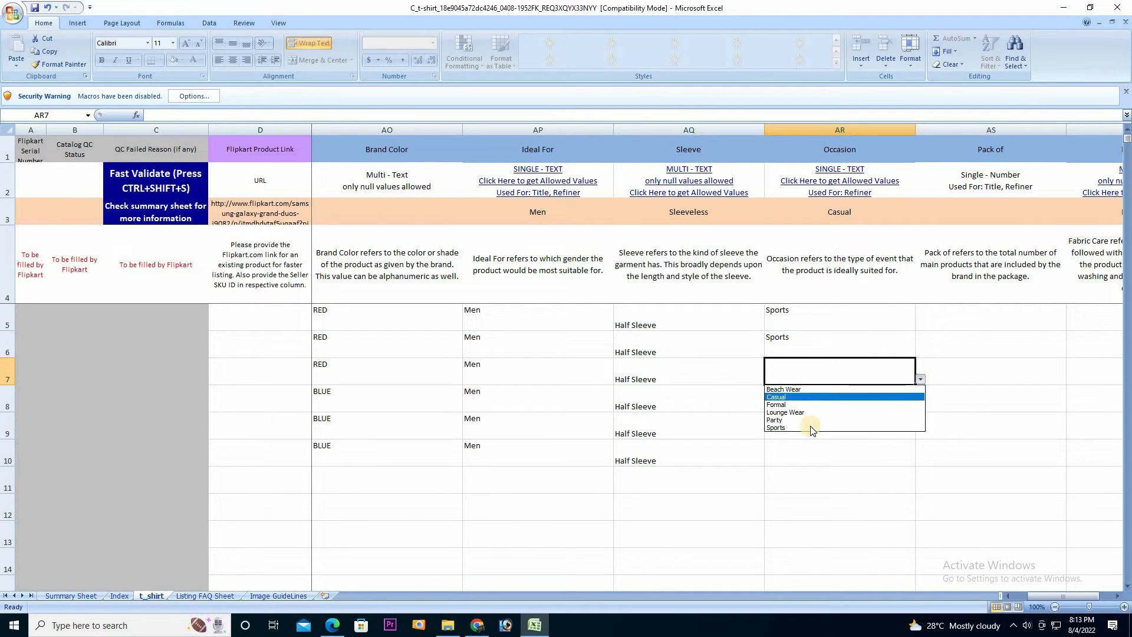
click(809, 428)
Set Occasion to Sports for the remaining cells AR8, AR9 and AR10
click(897, 401)
click(921, 407)
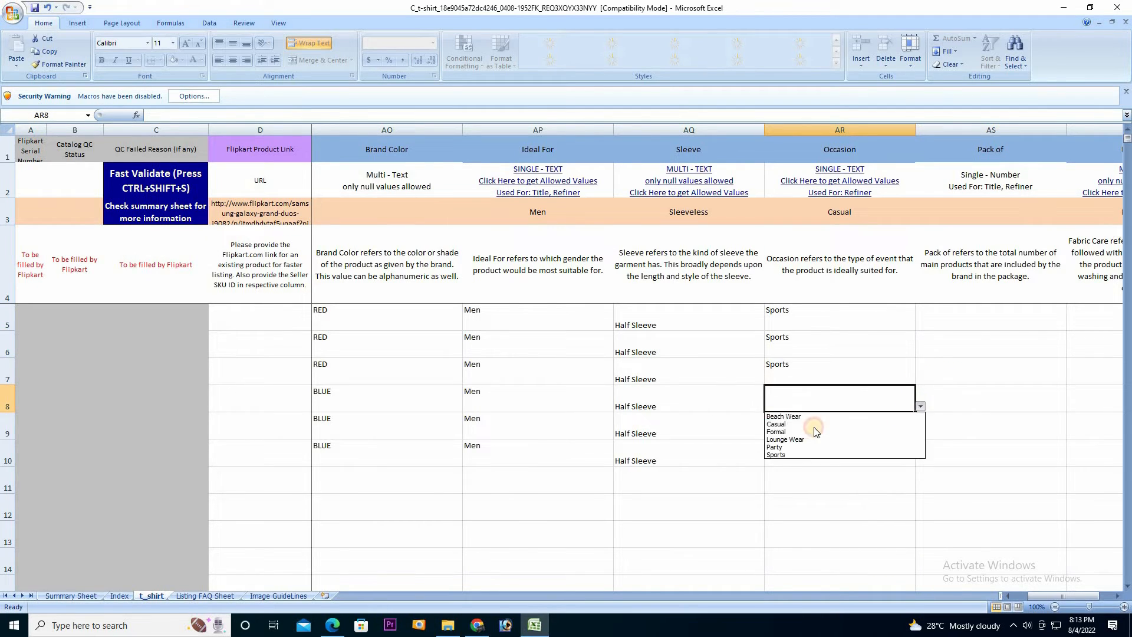
click(815, 458)
click(858, 450)
click(909, 428)
click(920, 433)
click(814, 484)
click(906, 455)
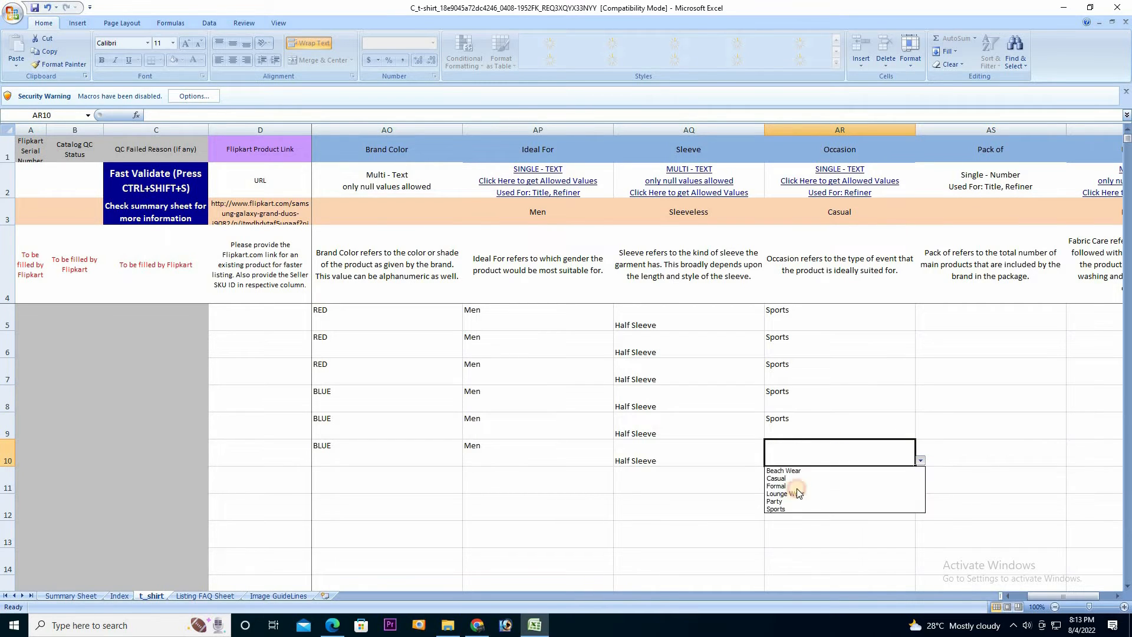
click(791, 509)
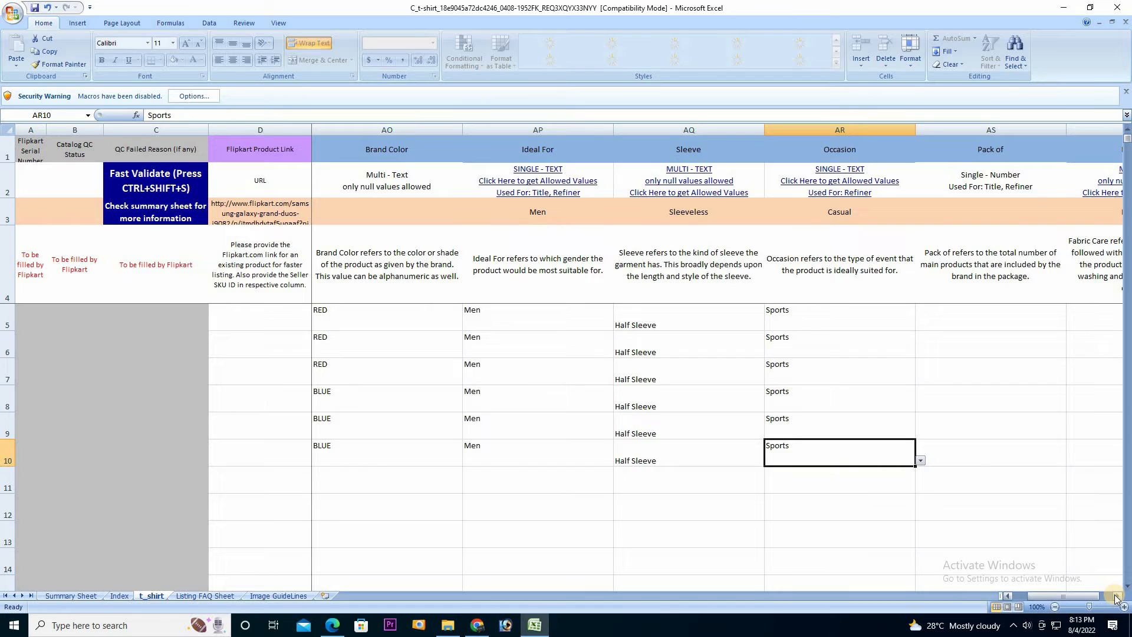
click(1116, 597)
click(1117, 597)
click(1117, 597)
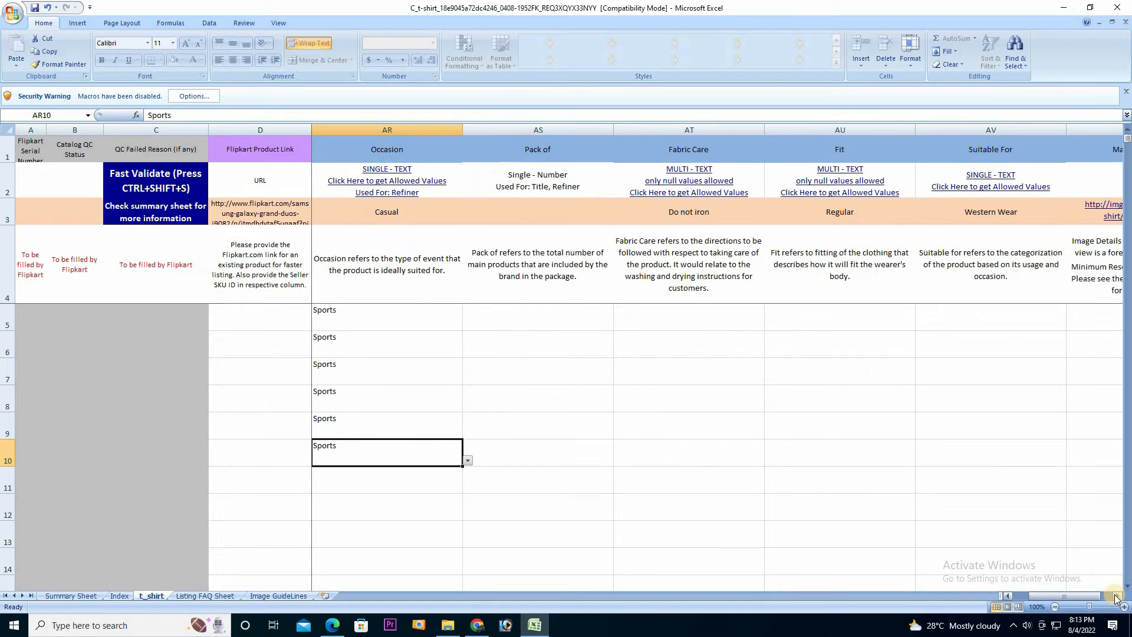
Enter 1 in the Pack of column for AS5 through AS10
click(529, 328)
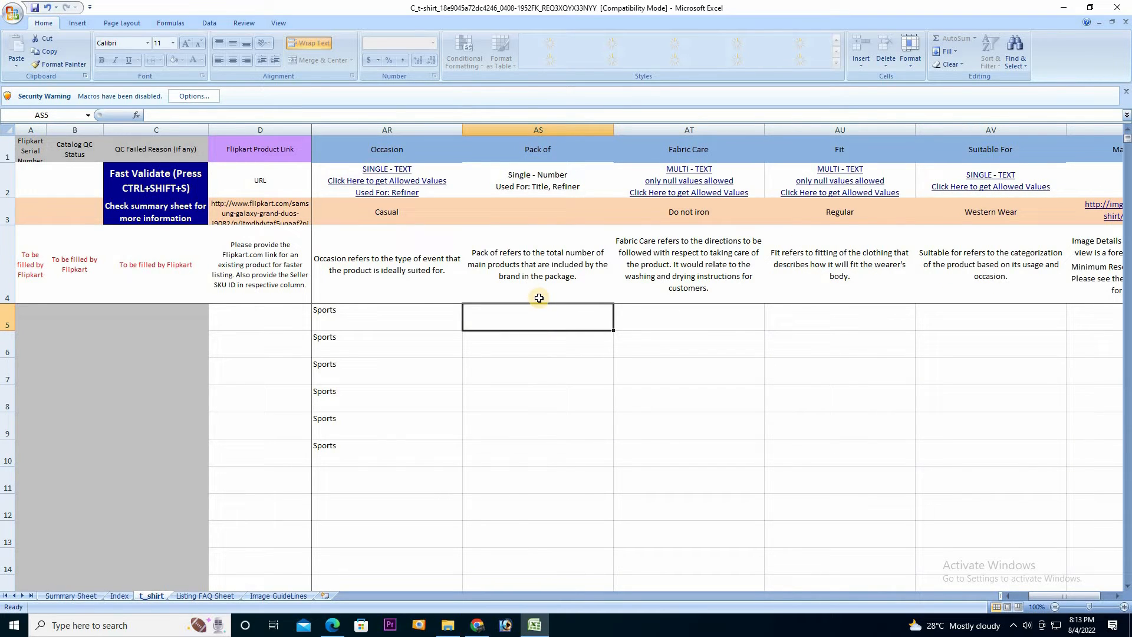
text(1)
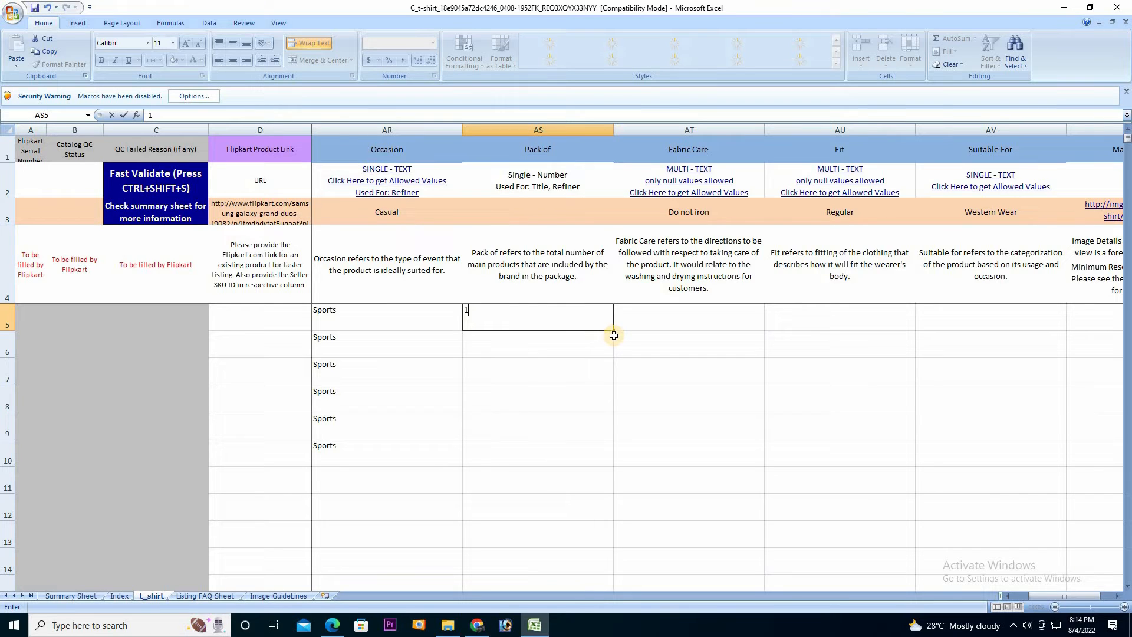
drag(614, 335, 589, 455)
click(577, 315)
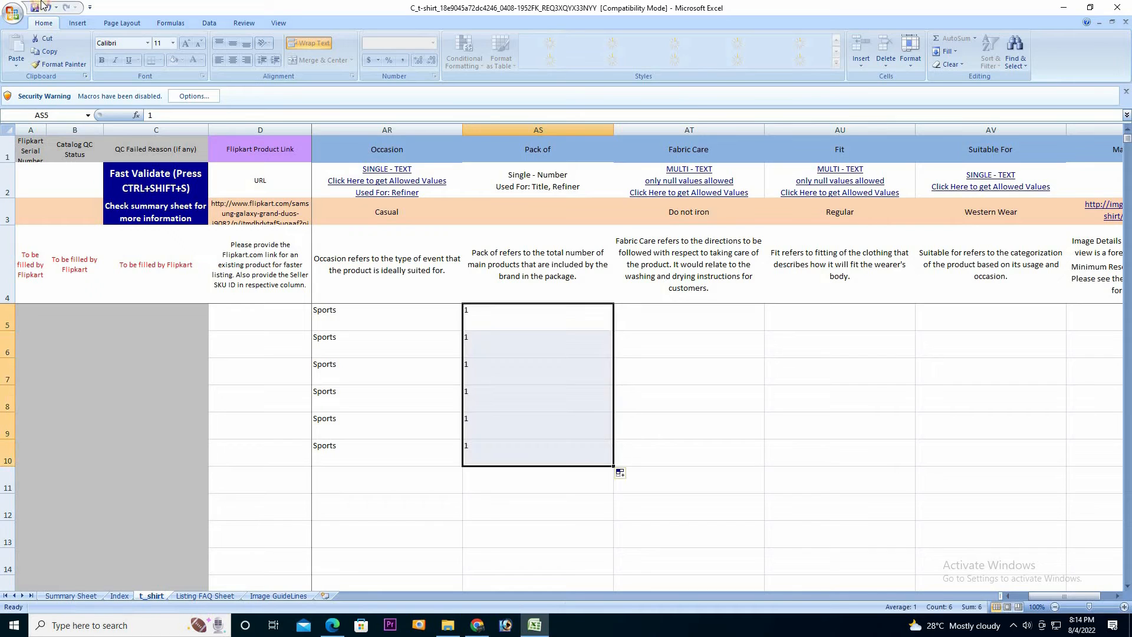
click(669, 322)
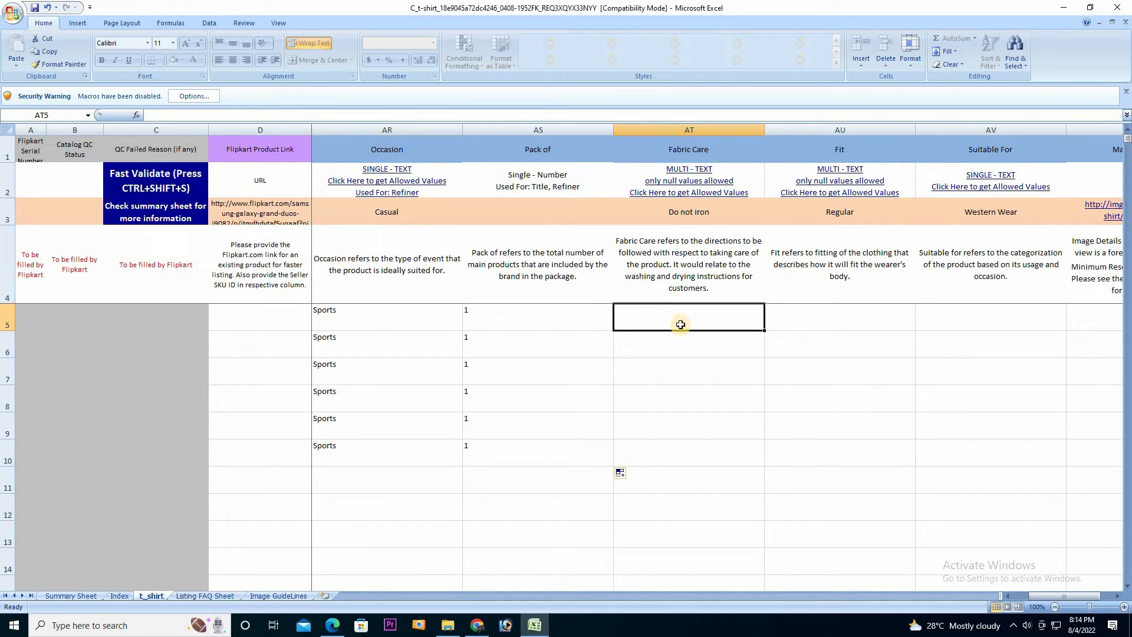
Copy Hand wash from Index!L16 and fill it into Fabric Care cells AT5:AT10
click(681, 183)
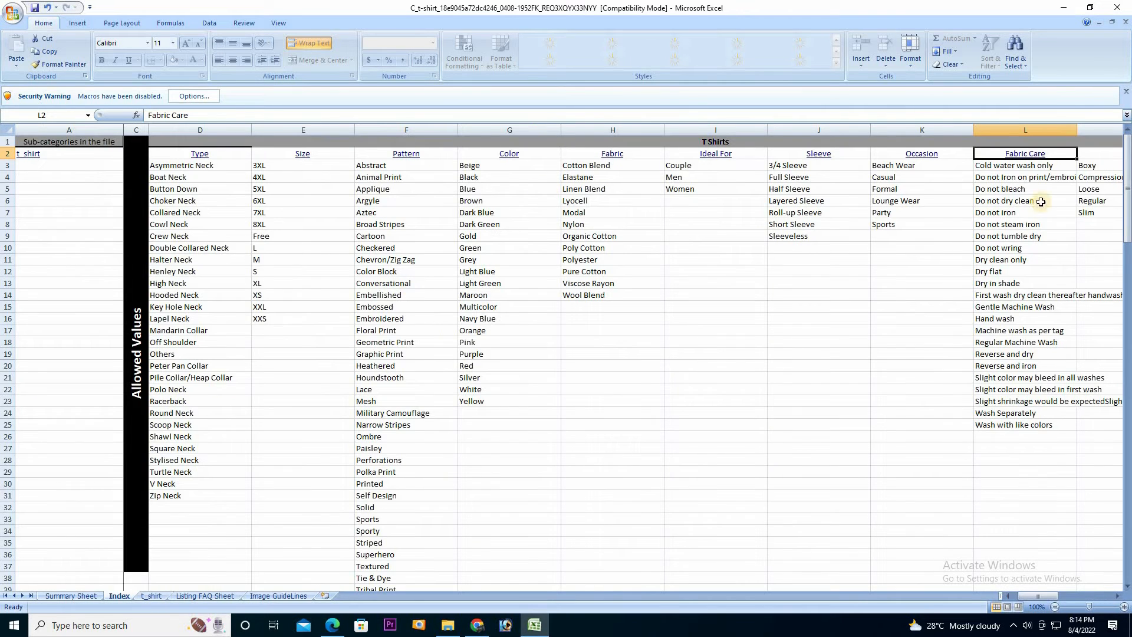
click(1007, 321)
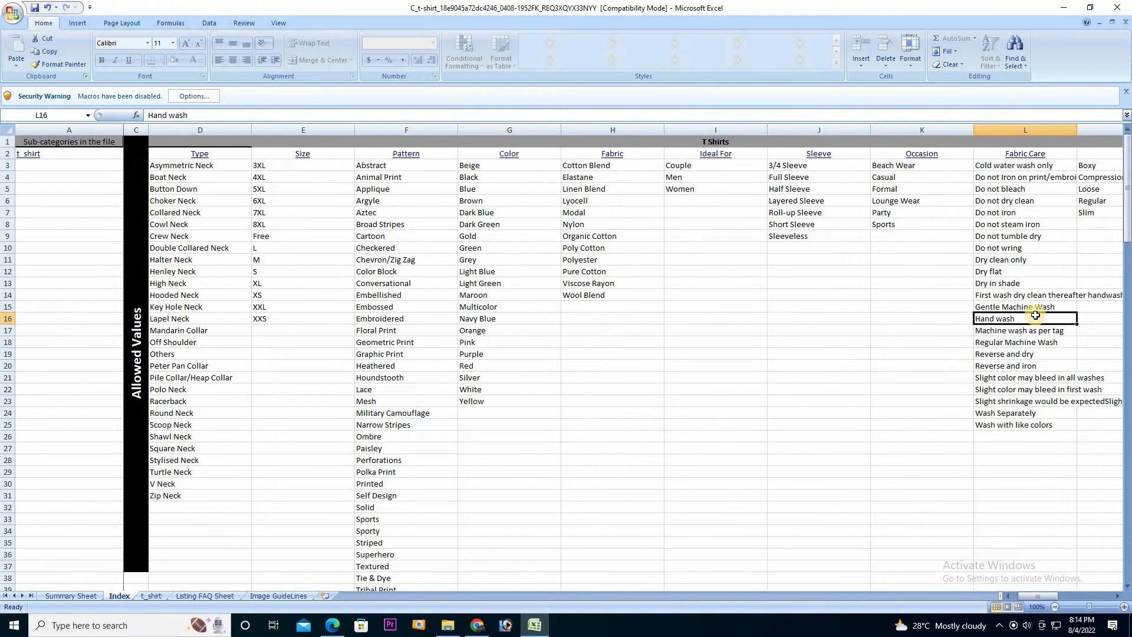
key(ctrl+c)
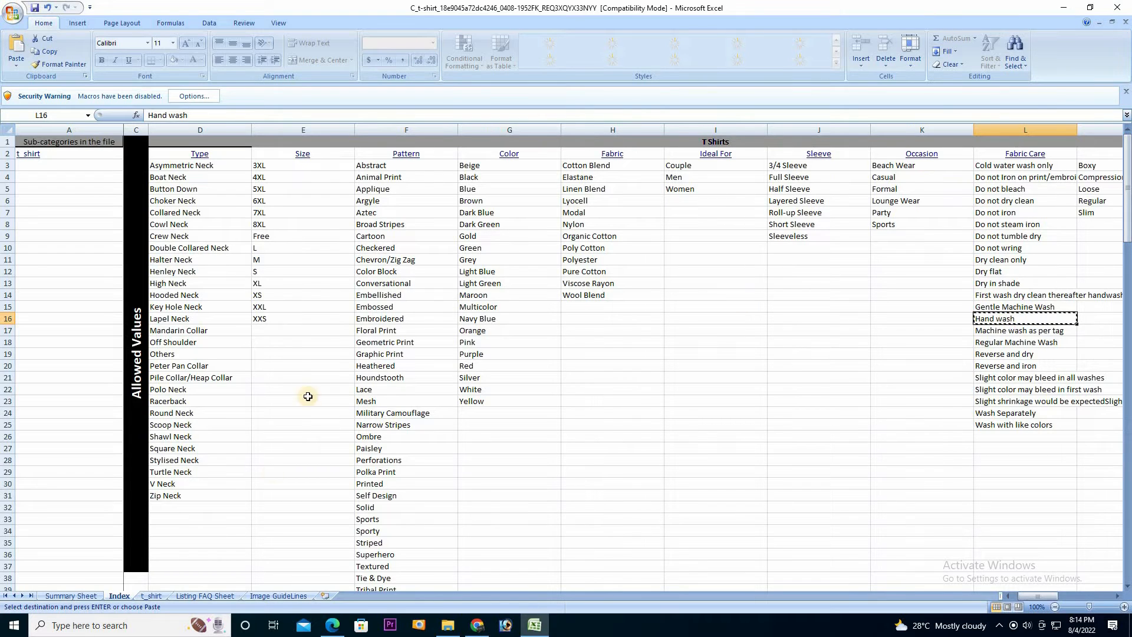
click(151, 597)
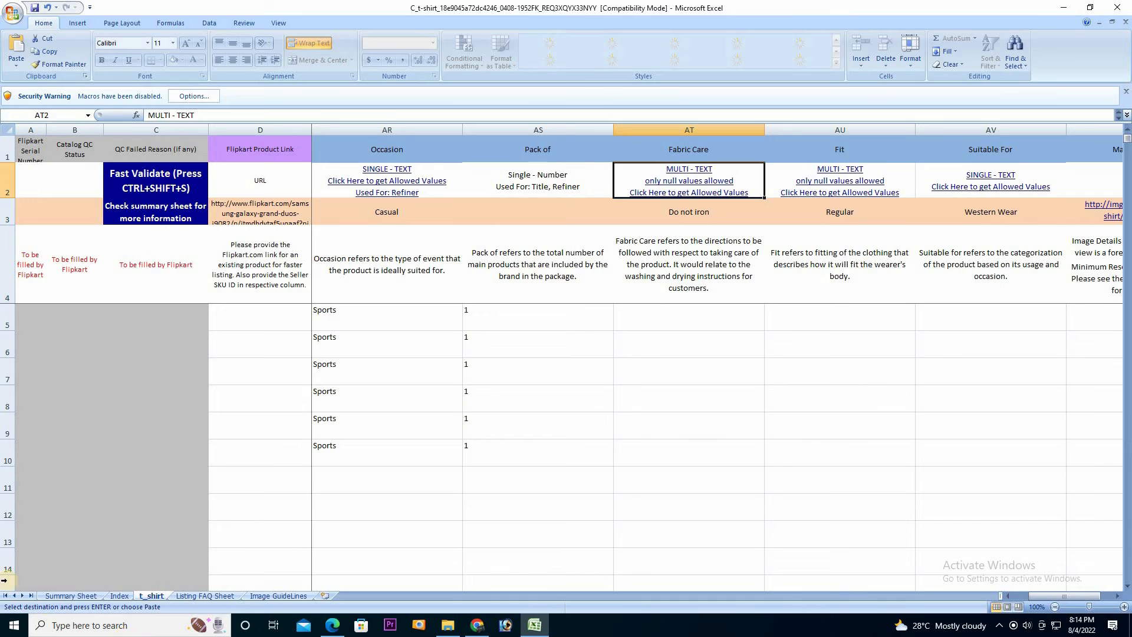
click(680, 313)
key(ctrl+v)
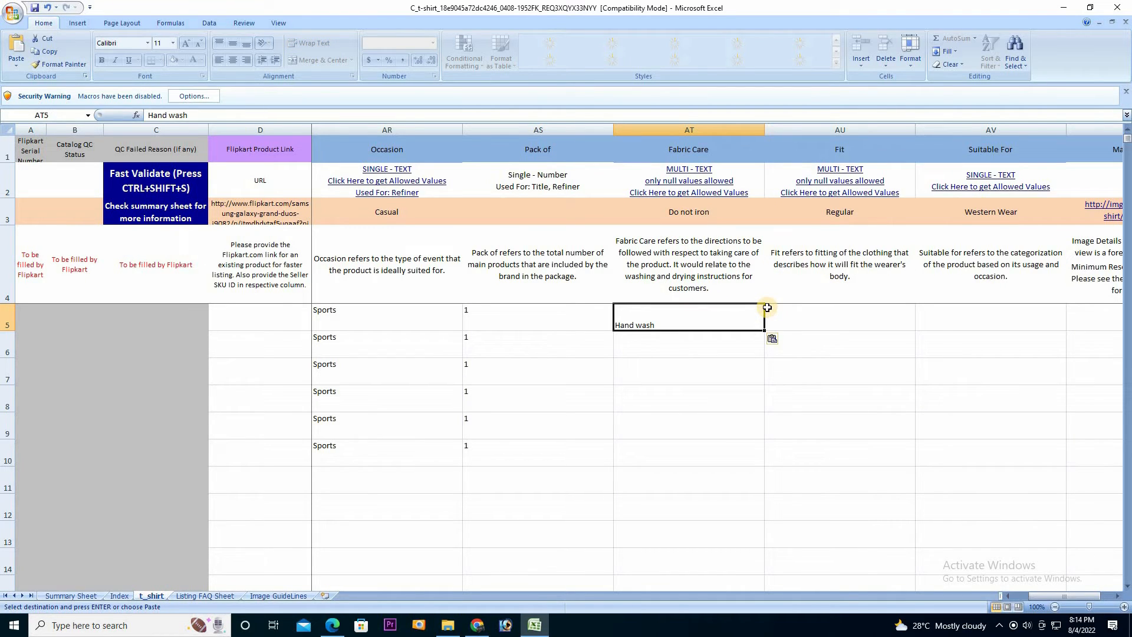
drag(765, 334, 765, 462)
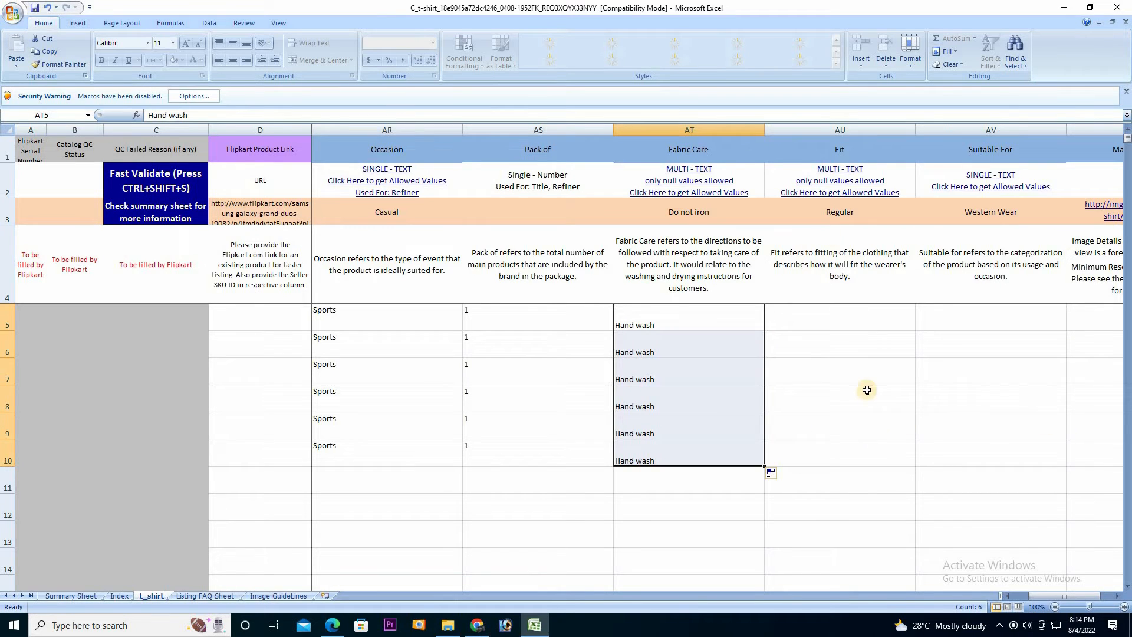
click(904, 323)
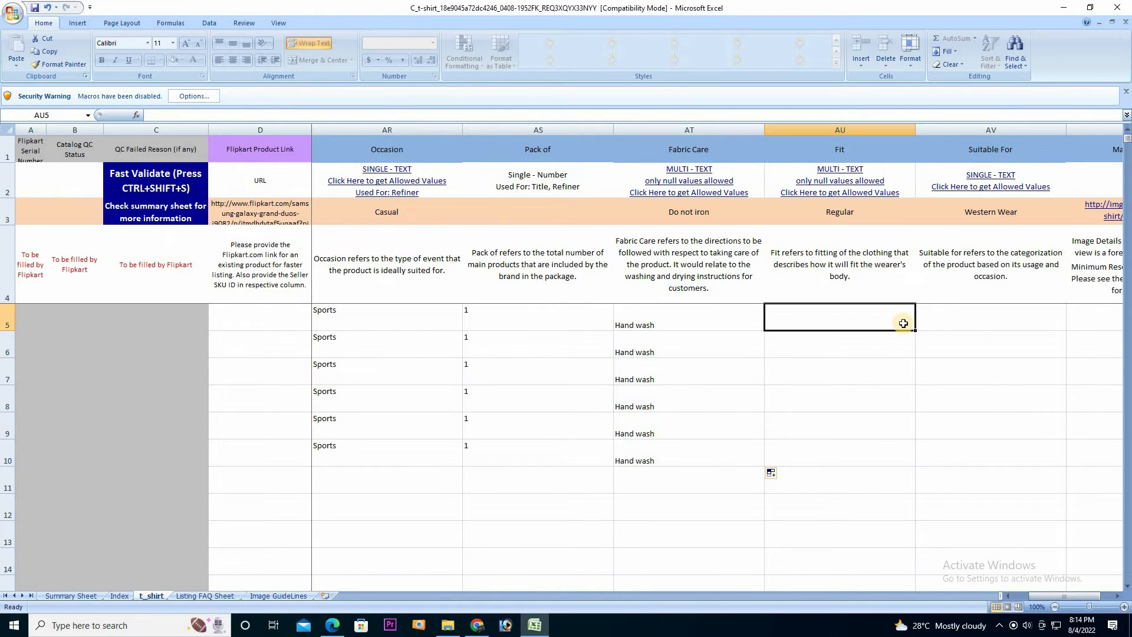
Copy Regular from Index!M6 and fill it into Fit cells AU5:AU10
click(851, 183)
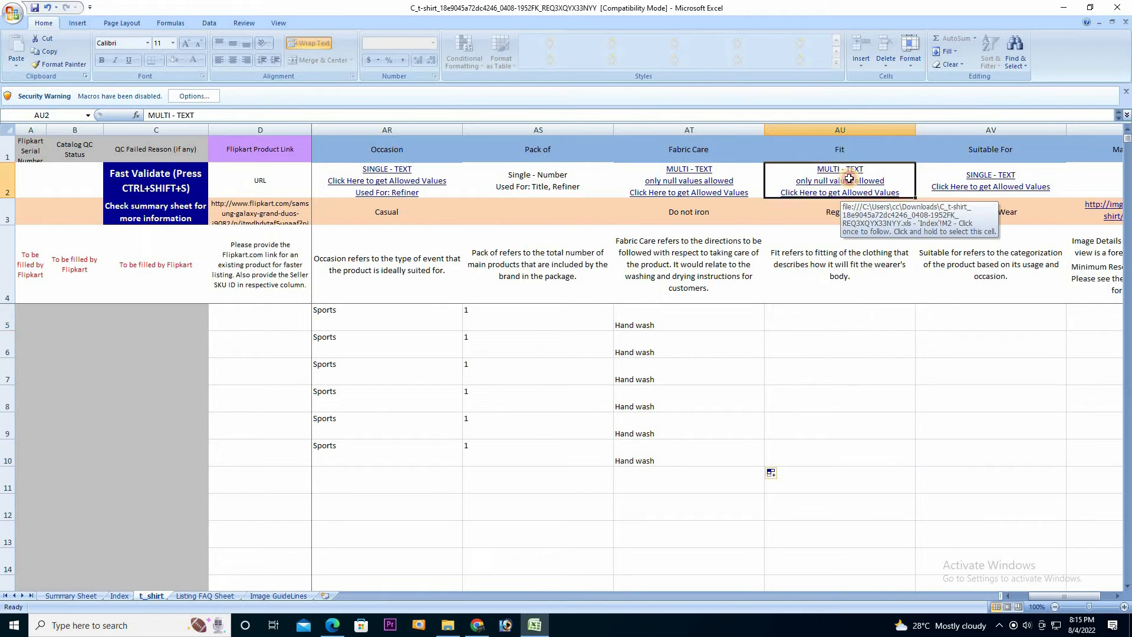
click(982, 202)
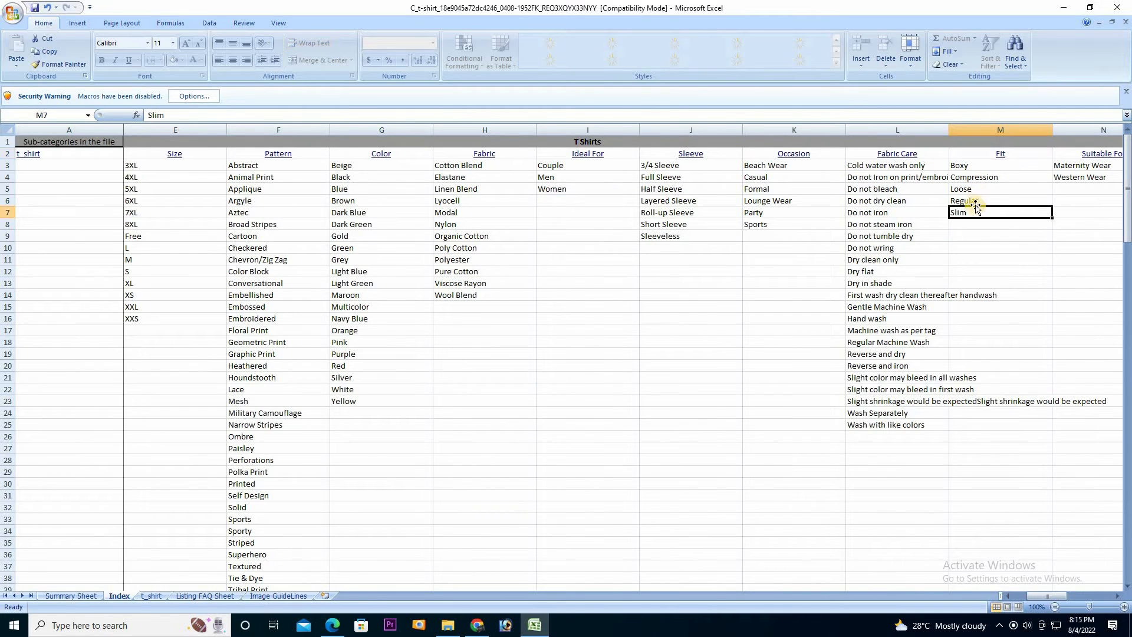
key(ctrl+c)
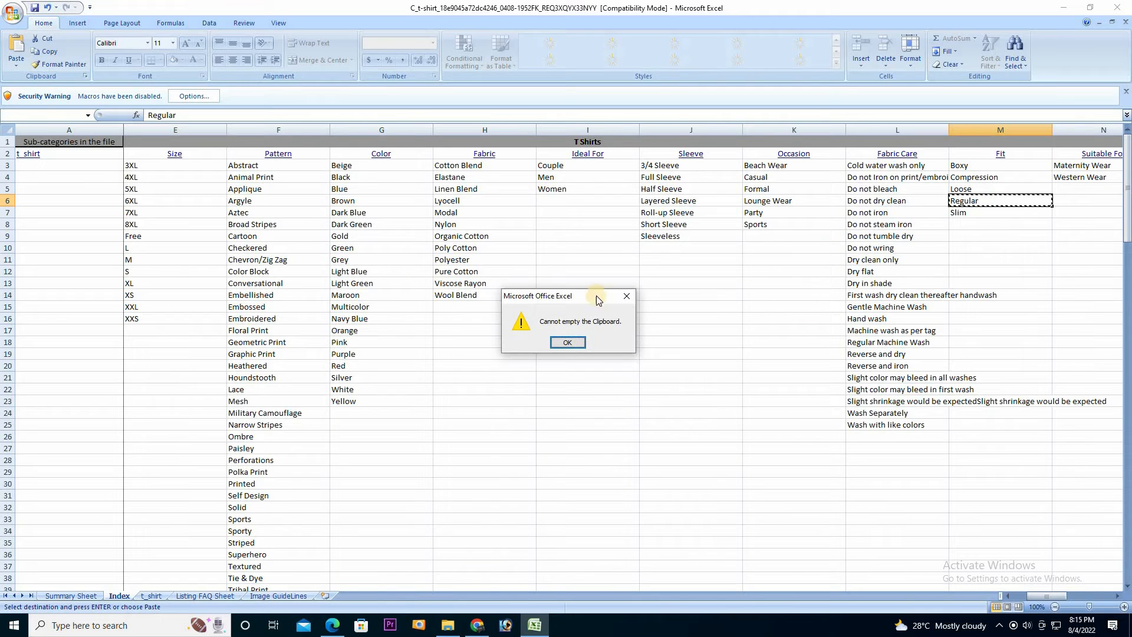
click(626, 297)
click(154, 596)
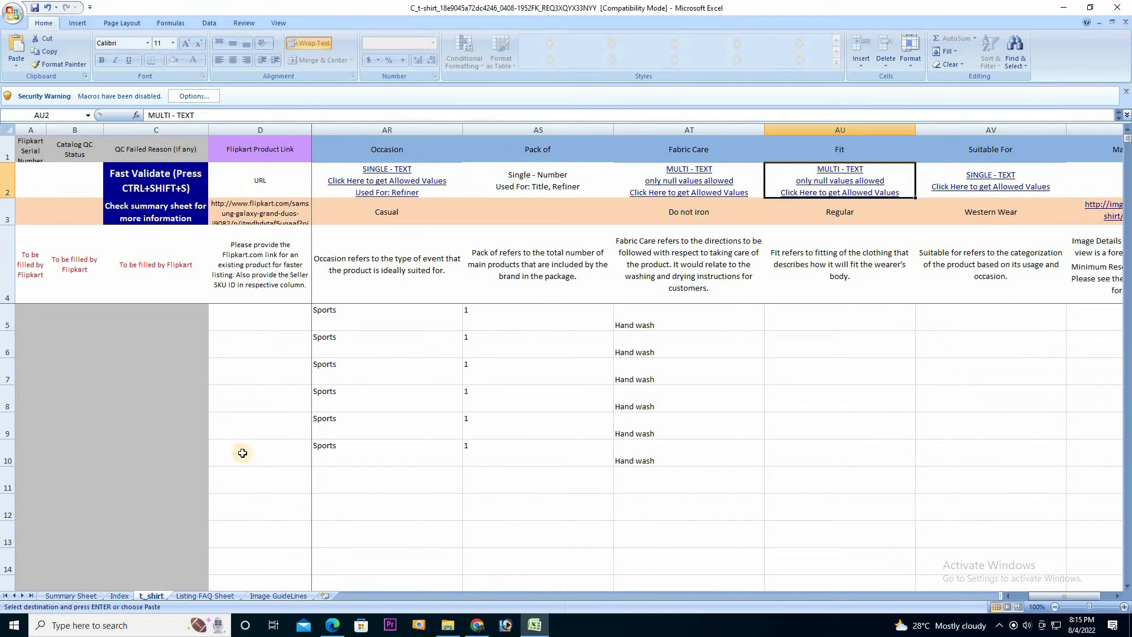
click(849, 322)
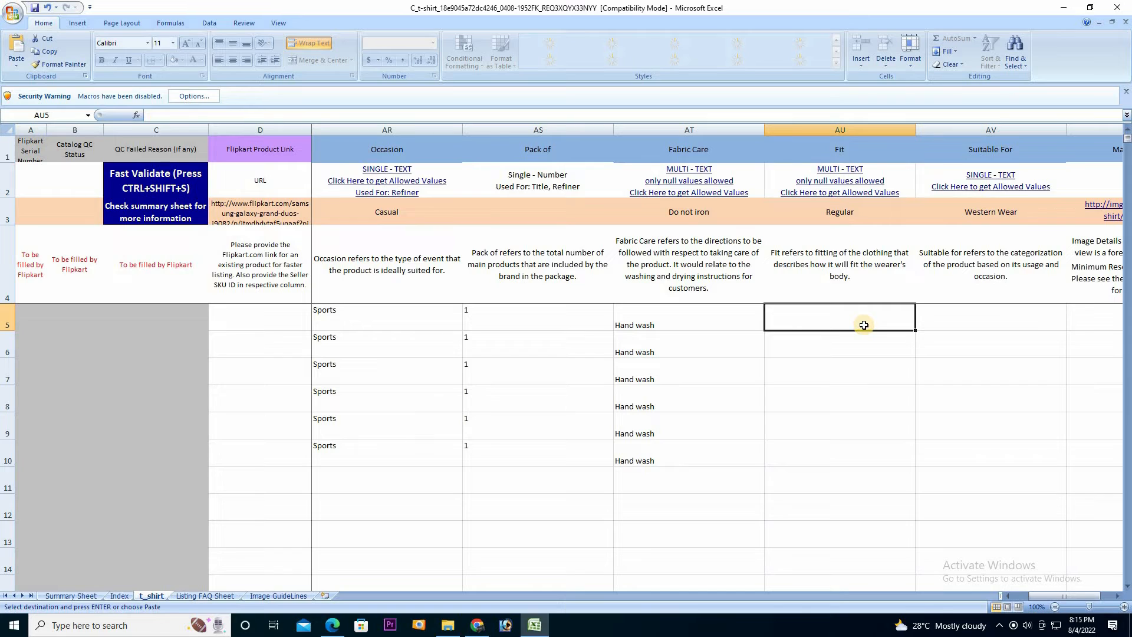
key(ctrl+v)
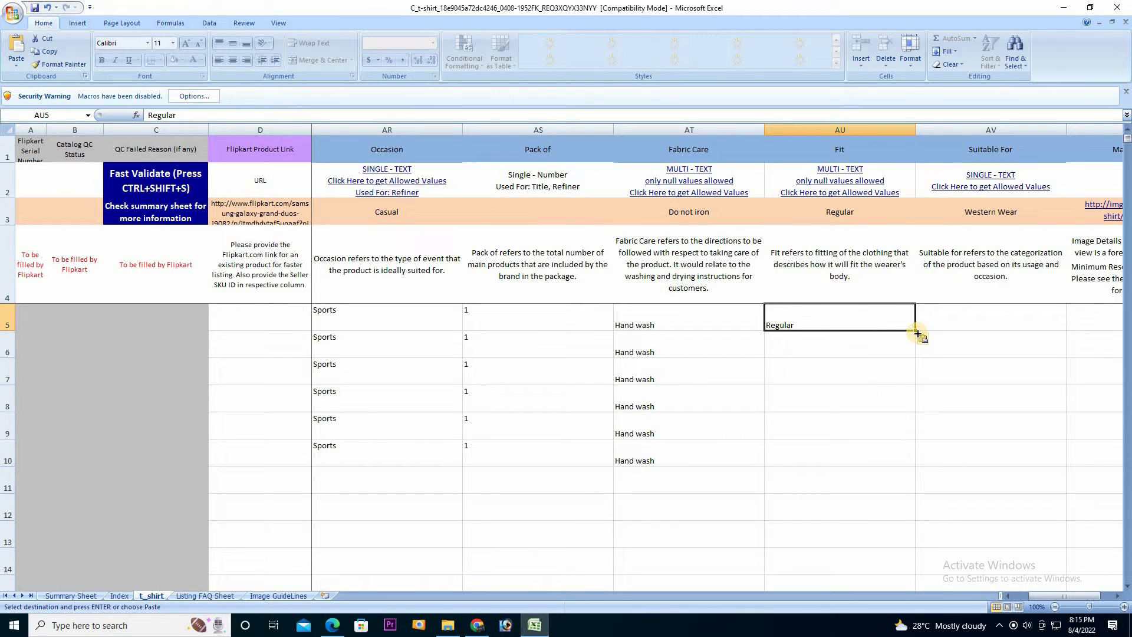
drag(916, 331, 911, 463)
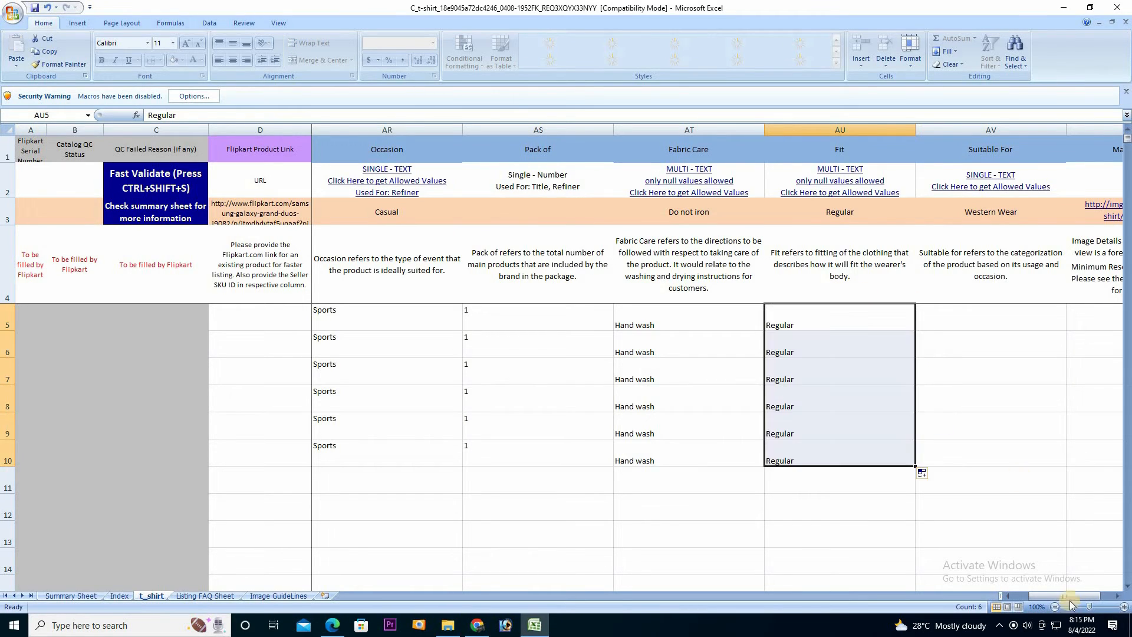
click(1119, 597)
click(1118, 597)
click(1119, 597)
click(534, 318)
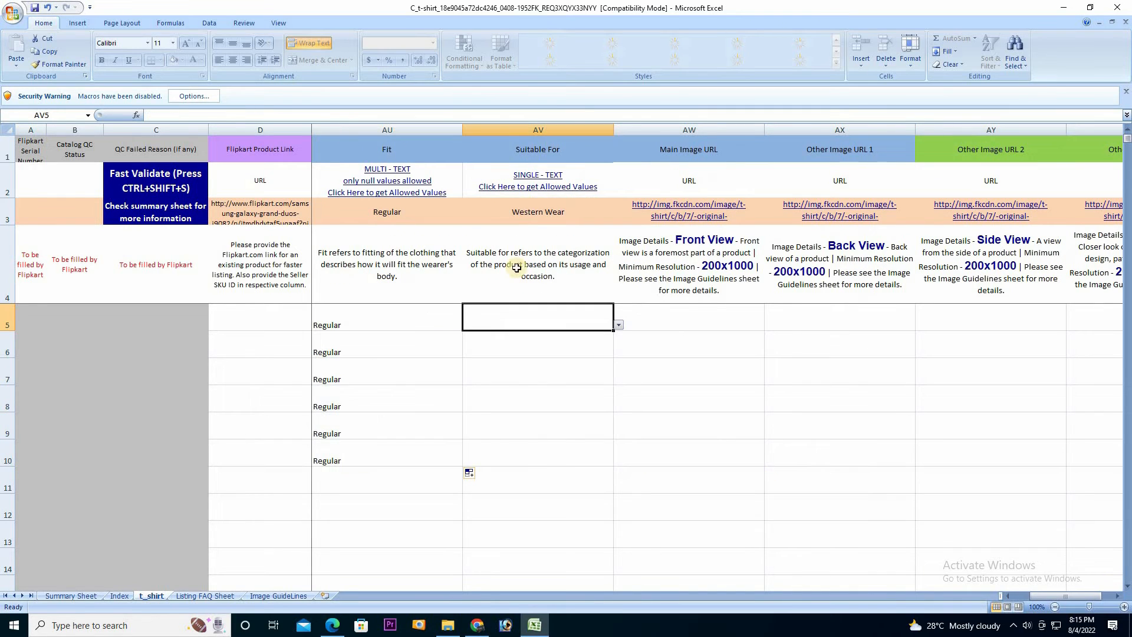
Choose Western Wear from the Suitable For dropdown in AV5 and AV6
click(619, 326)
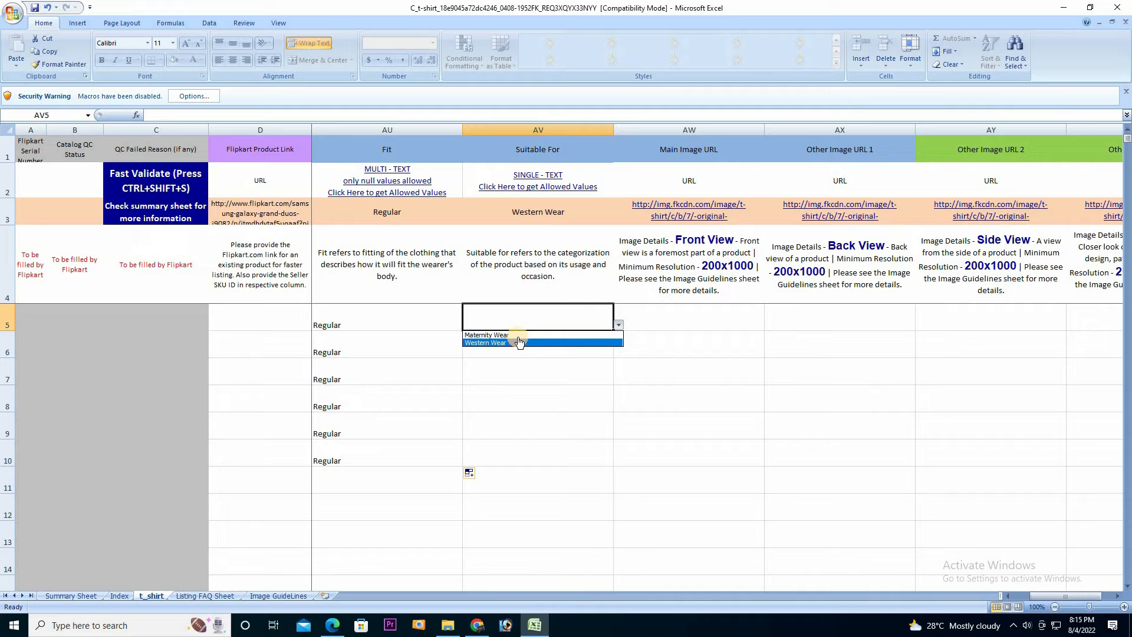
click(521, 342)
click(596, 346)
click(619, 352)
click(534, 374)
click(538, 375)
click(591, 349)
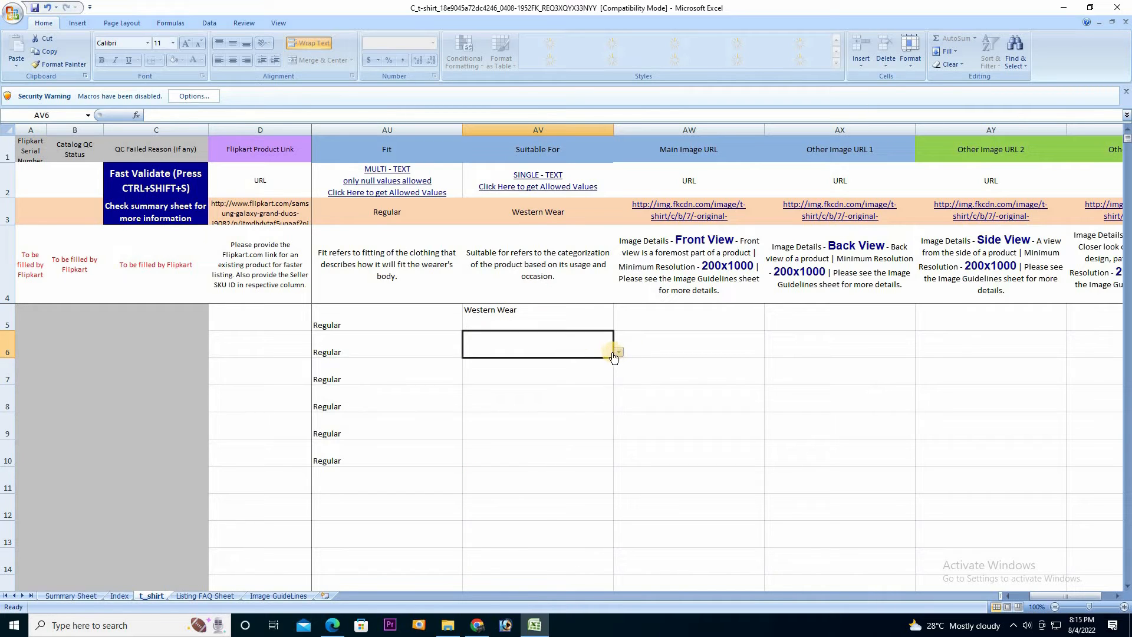
click(618, 352)
click(575, 371)
Choose Western Wear for the remaining Suitable For cells AV7 through AV10
click(618, 379)
click(554, 397)
click(608, 404)
click(619, 407)
click(520, 422)
click(606, 429)
click(618, 434)
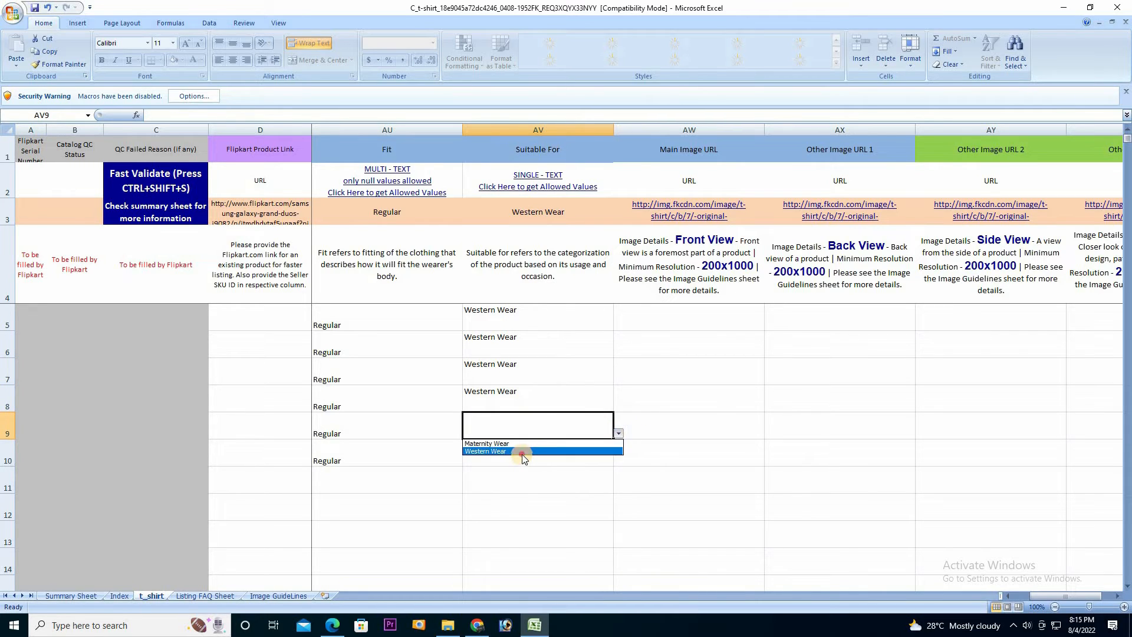
click(519, 452)
click(608, 461)
click(619, 460)
click(527, 476)
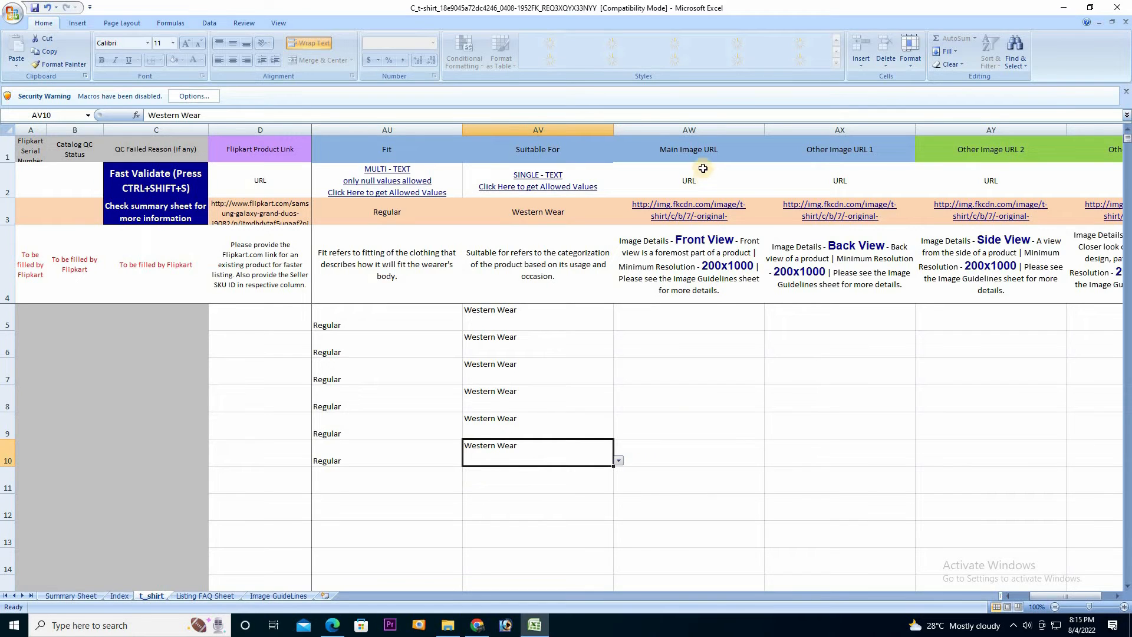
click(675, 317)
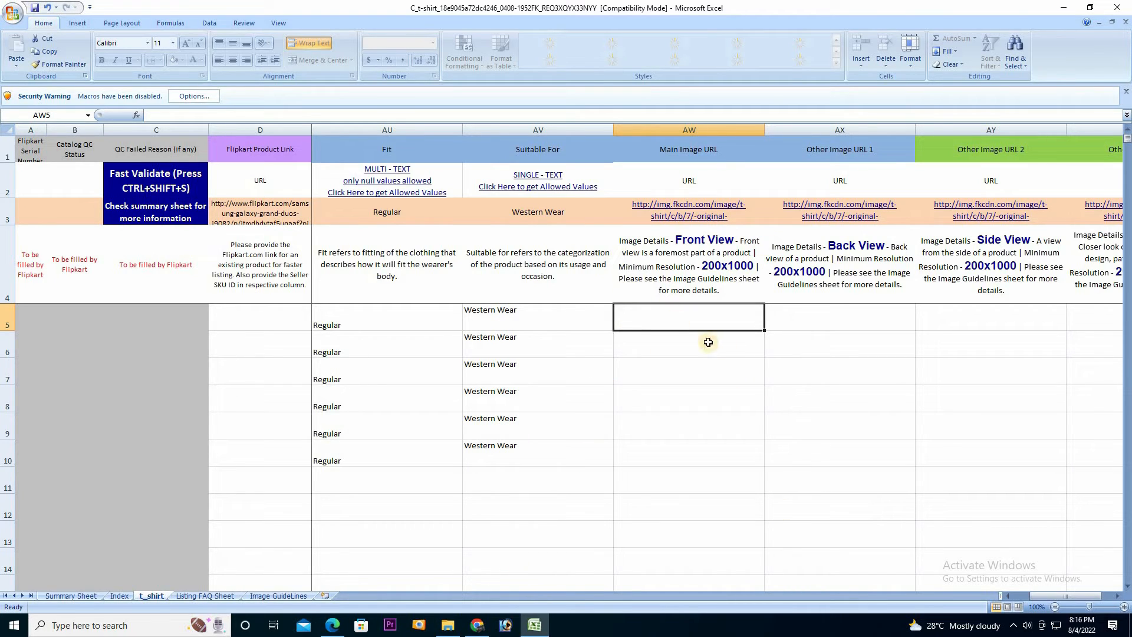
Paste the Dropbox image links into AW5:AX10, put the back-view link in AX8, and fill it to AX10
key(ctrl+v)
click(876, 391)
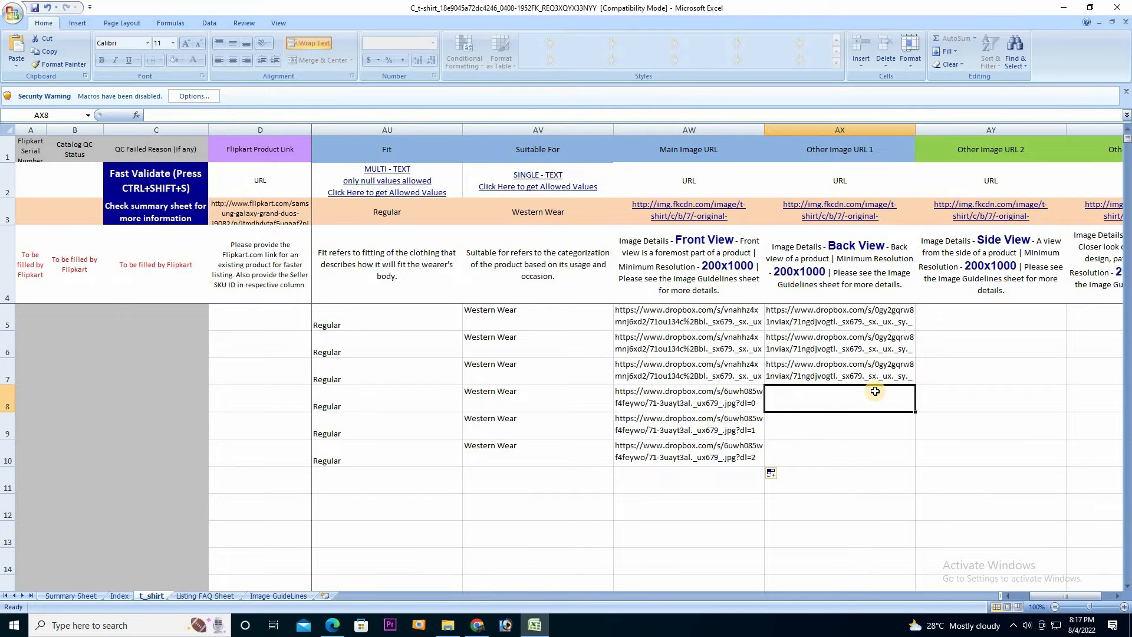
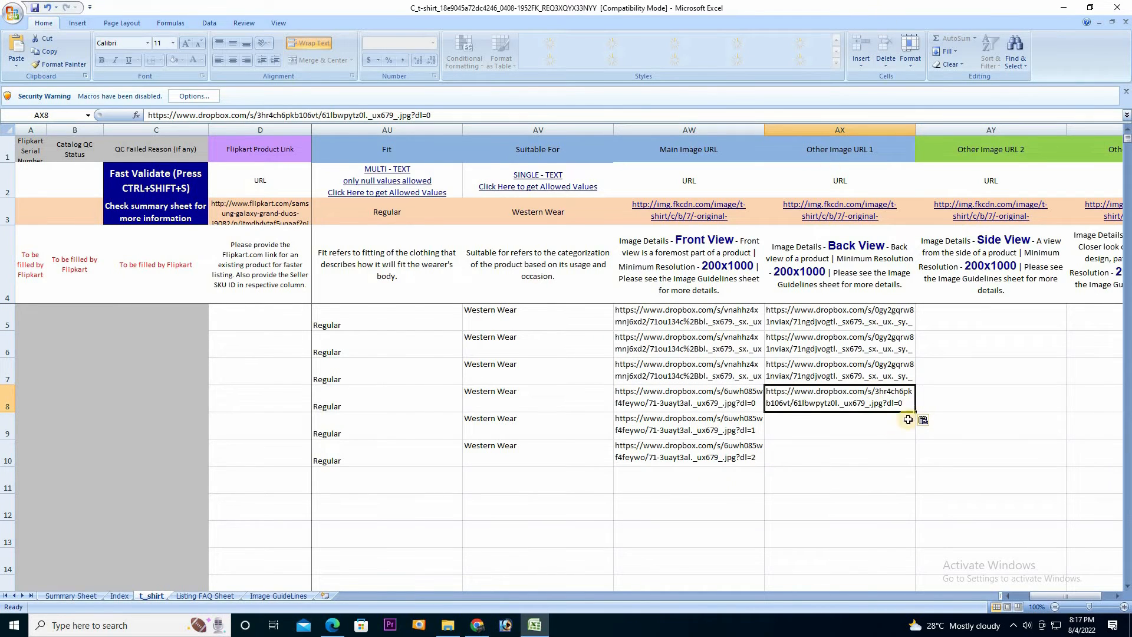
drag(916, 411, 915, 460)
click(1119, 597)
click(1118, 596)
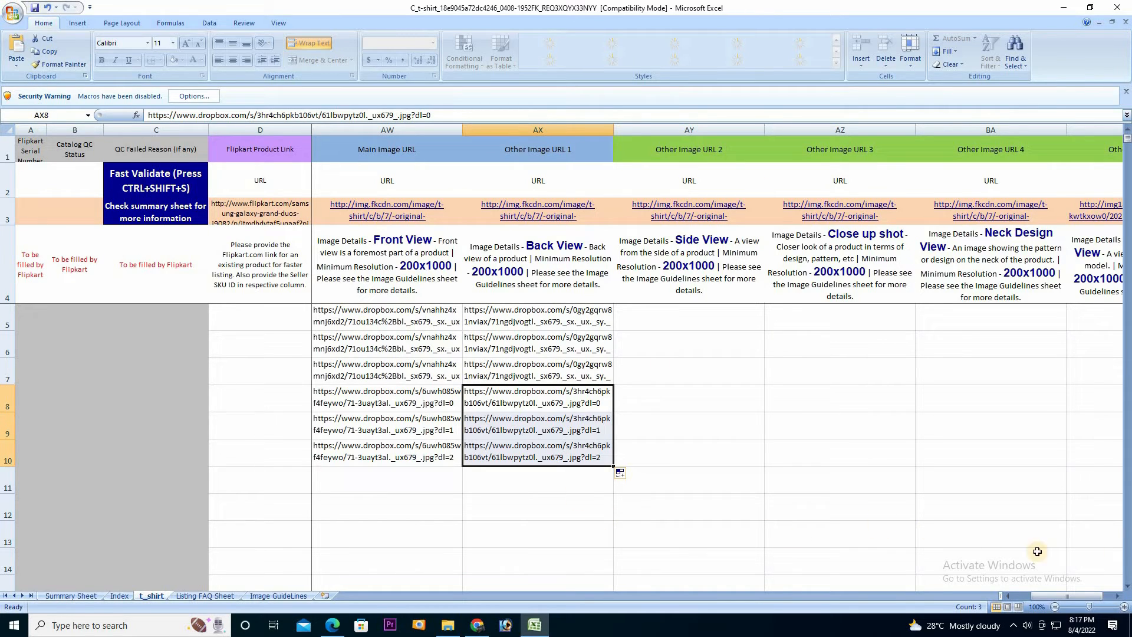
click(1120, 597)
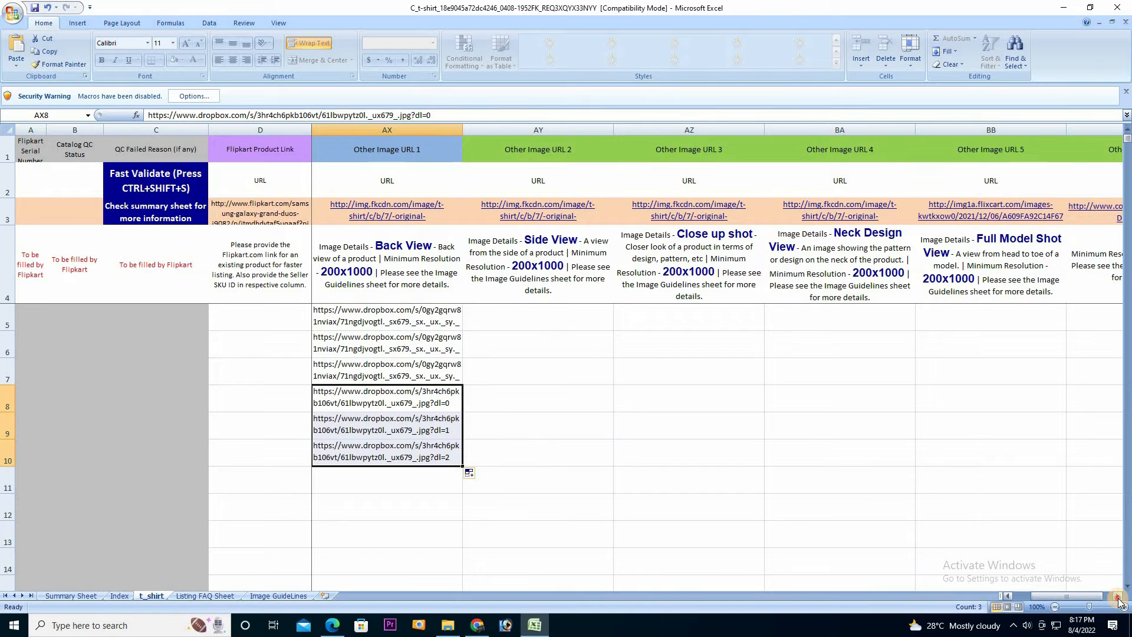
Enter 01 TSHIRT in Group ID cell BF5 and fill it down as a series to BF10
click(1119, 597)
click(1120, 597)
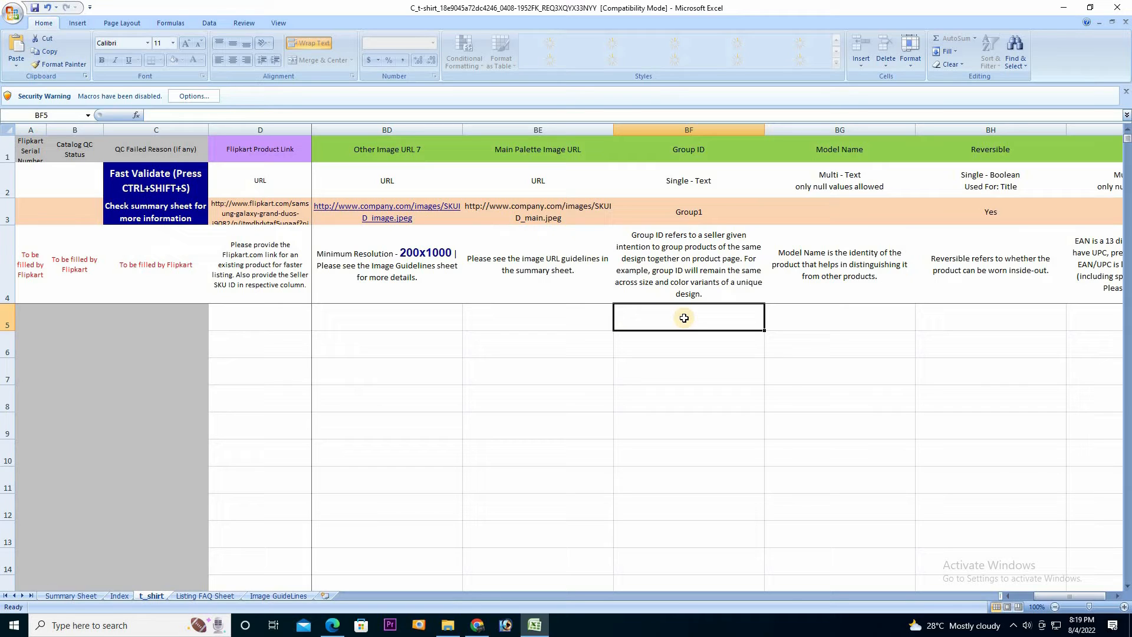
text(01)
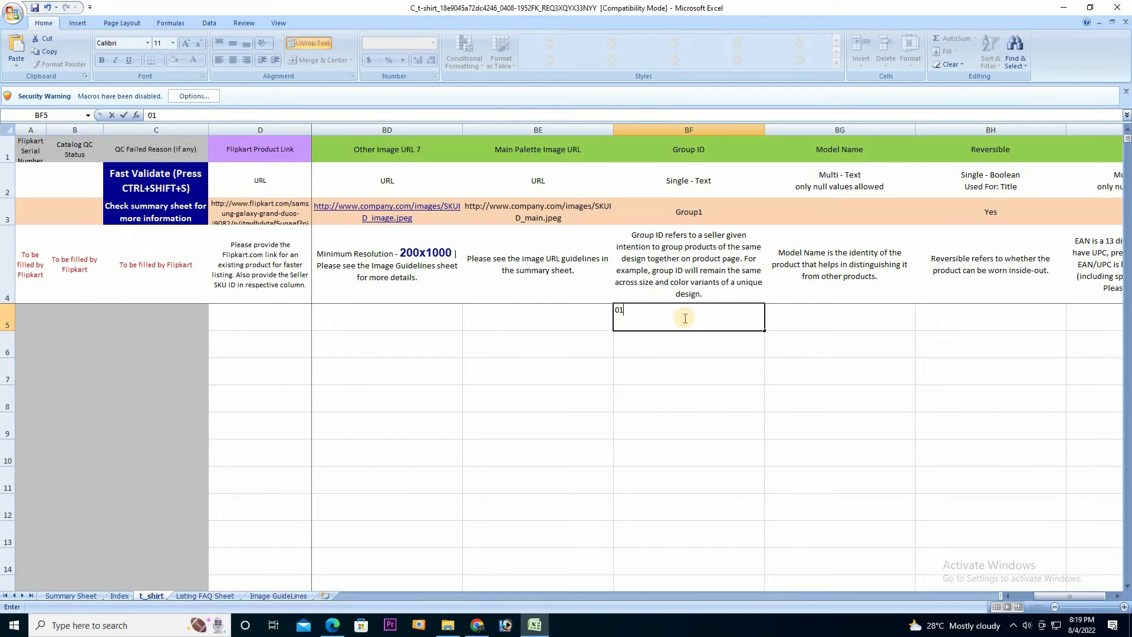
text( TSH)
key(BackSpace)
text(HIRT)
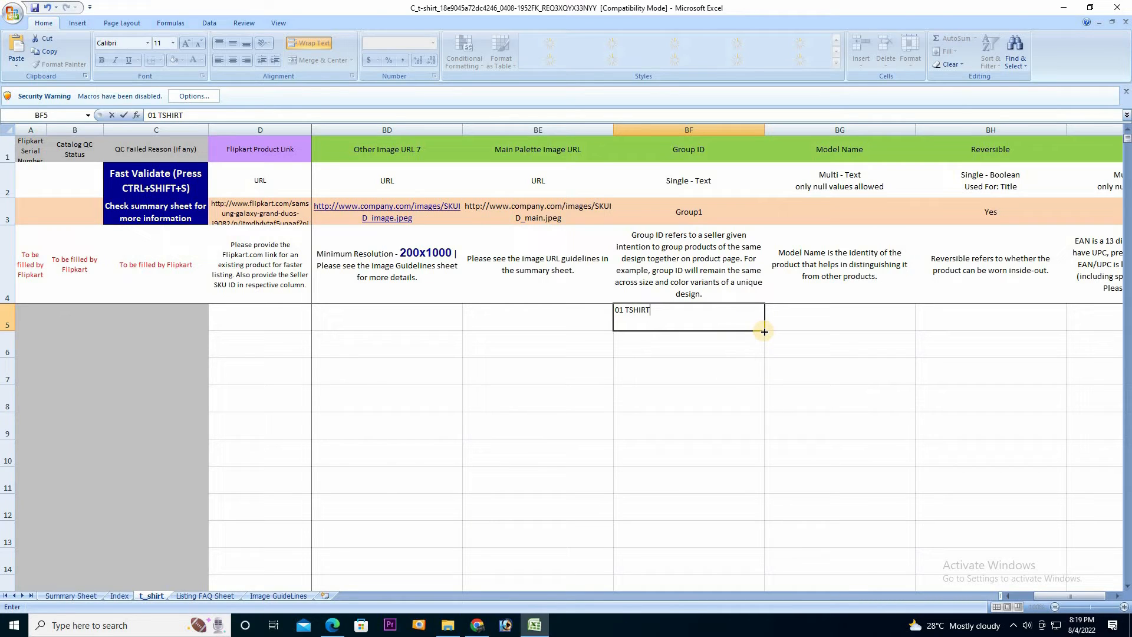
drag(765, 331, 735, 427)
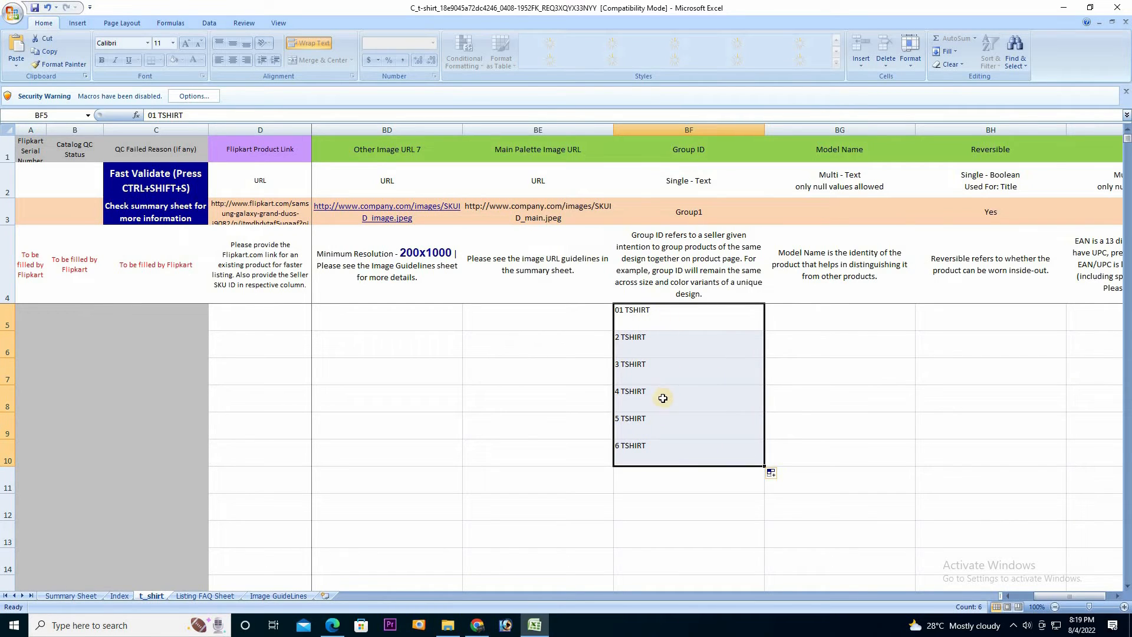
Change the Group IDs in BF6 and BF7 to 01 TSHIRT
click(620, 336)
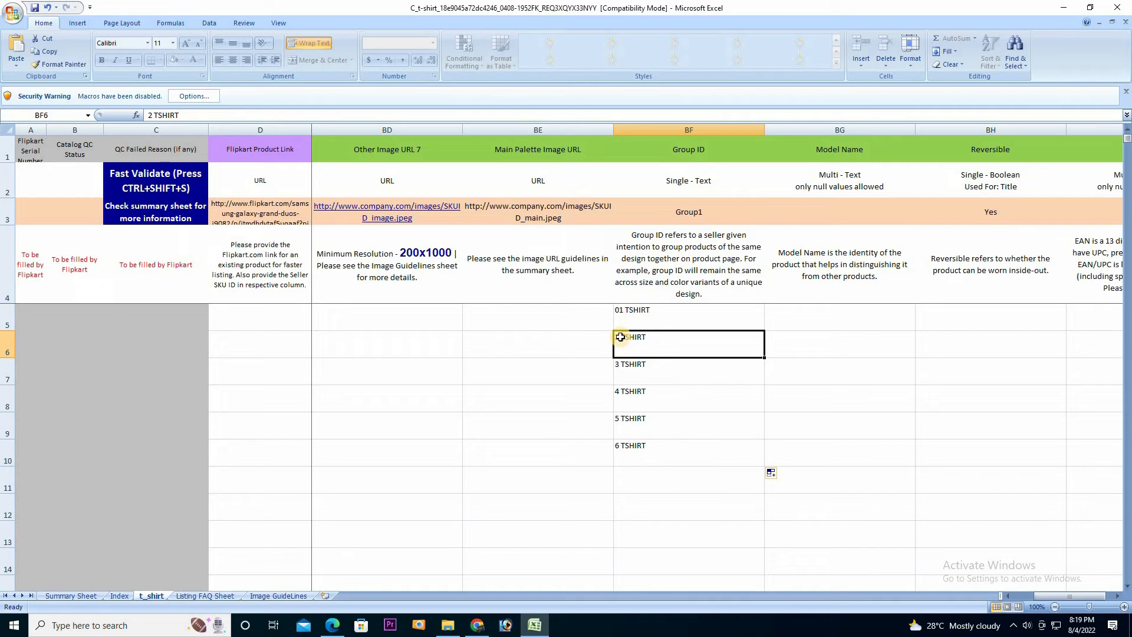
double_click(620, 337)
drag(616, 337, 621, 337)
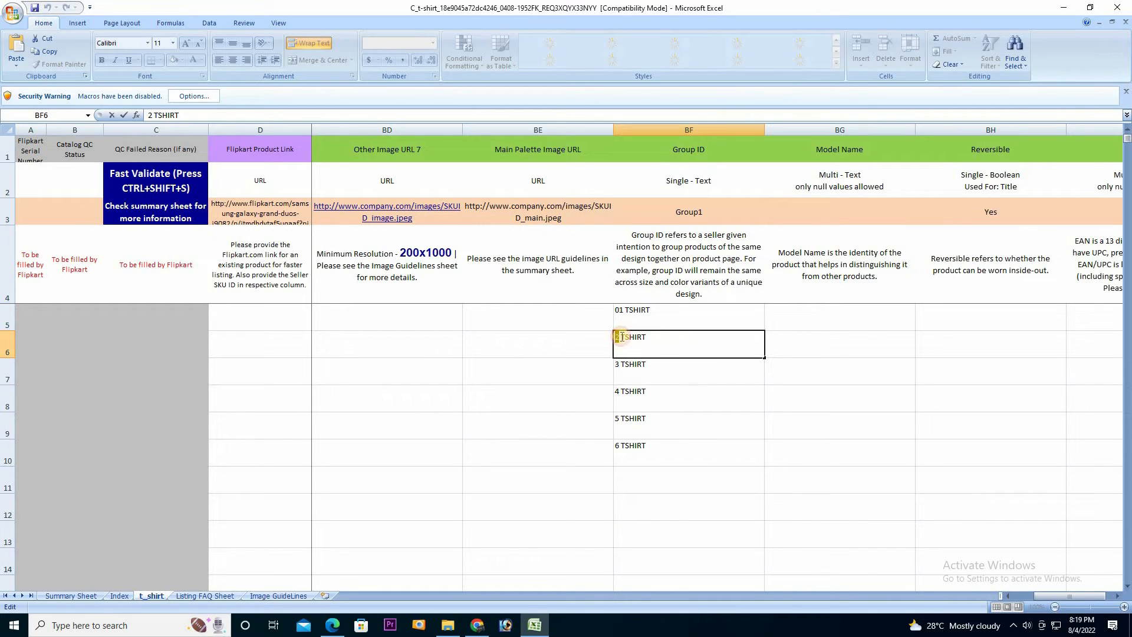
text(01)
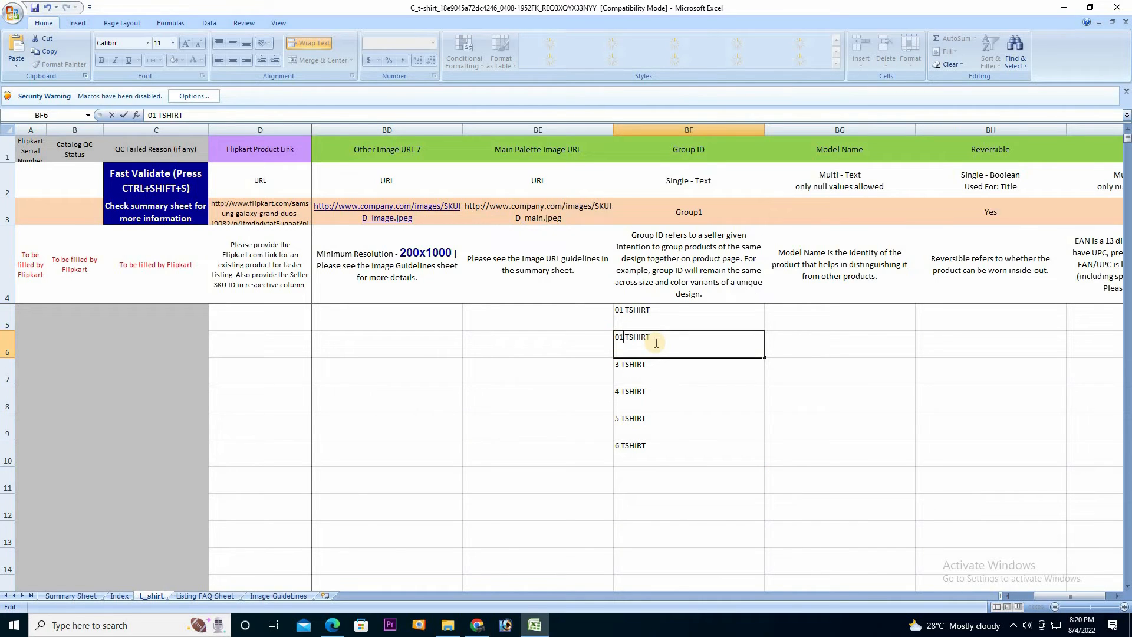
key(Return)
double_click(618, 364)
key(BackSpace)
text(01)
key(Return)
Change the Group IDs in BF8, BF9 and BF10 to 01 TSHIRT
double_click(619, 393)
key(BackSpace)
text(01)
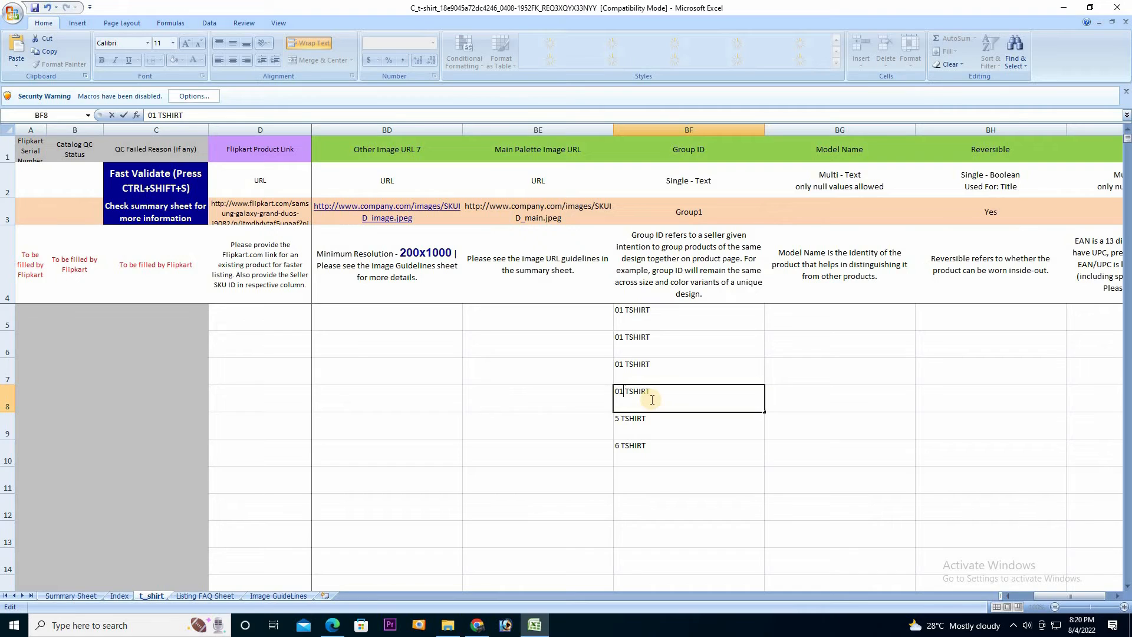
double_click(619, 419)
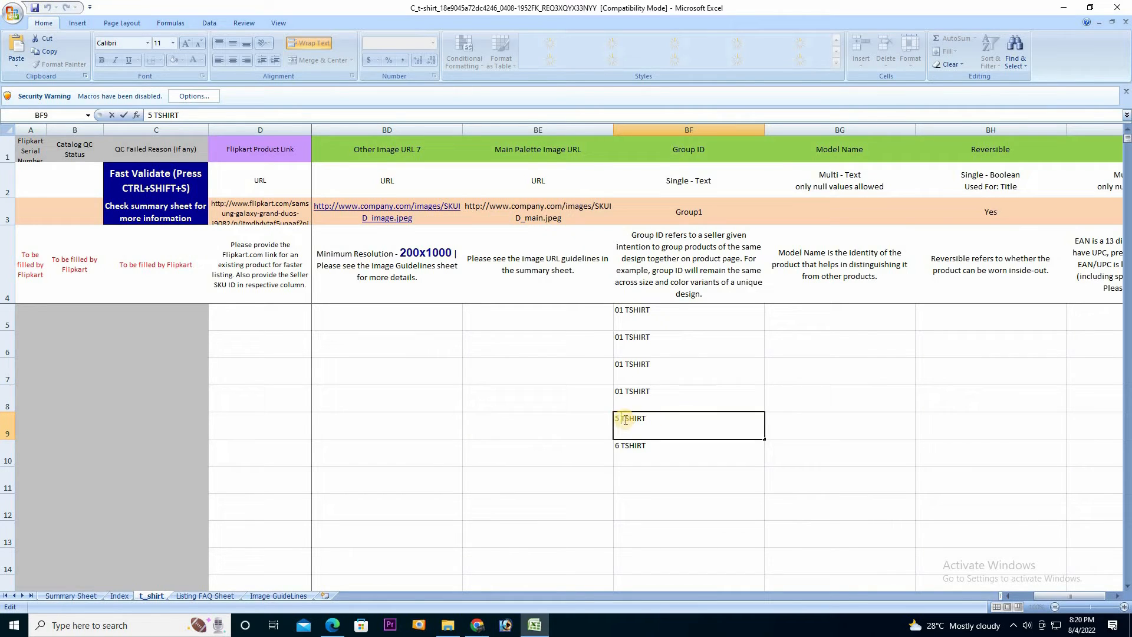
key(BackSpace)
text(01)
double_click(617, 446)
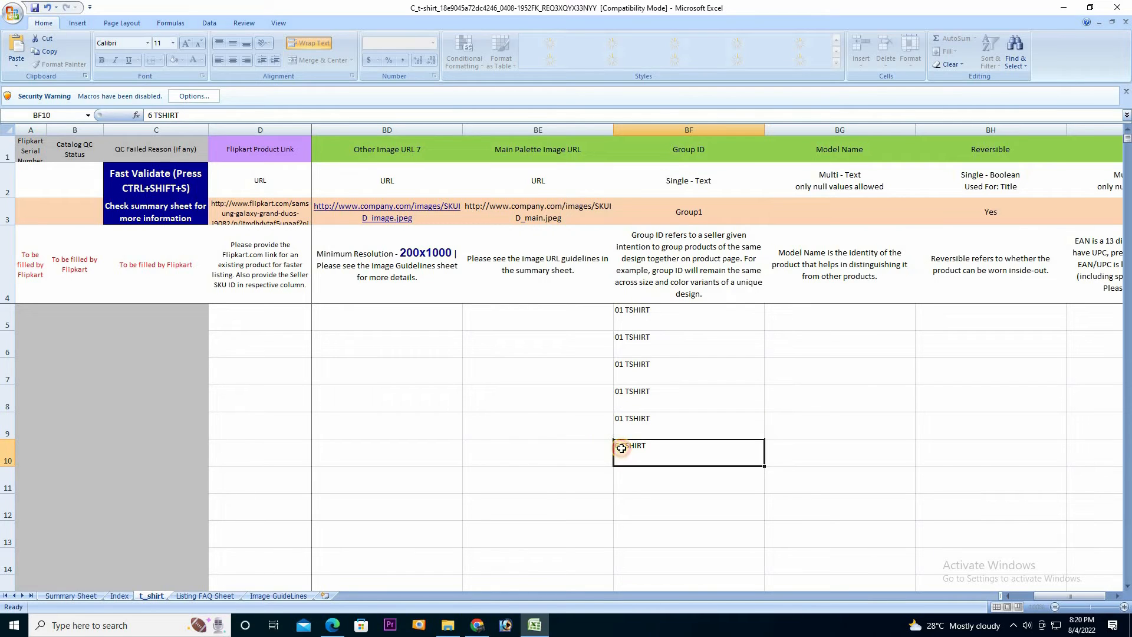
text(01)
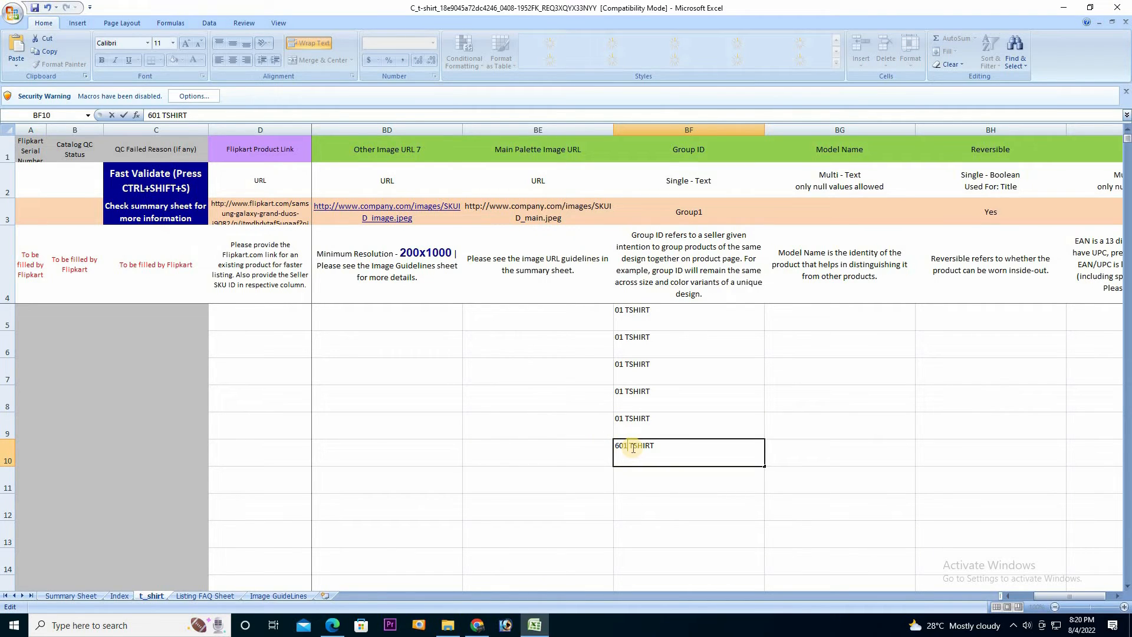
key(BackSpace)
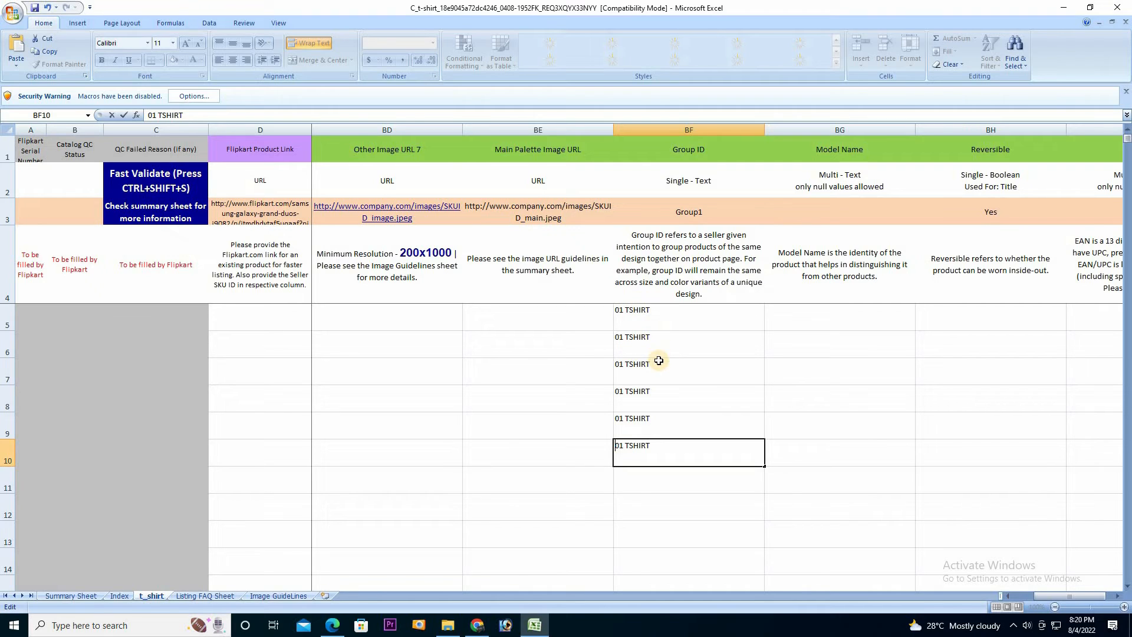
Commit the BF10 group ID and scroll right to the Description column
click(655, 481)
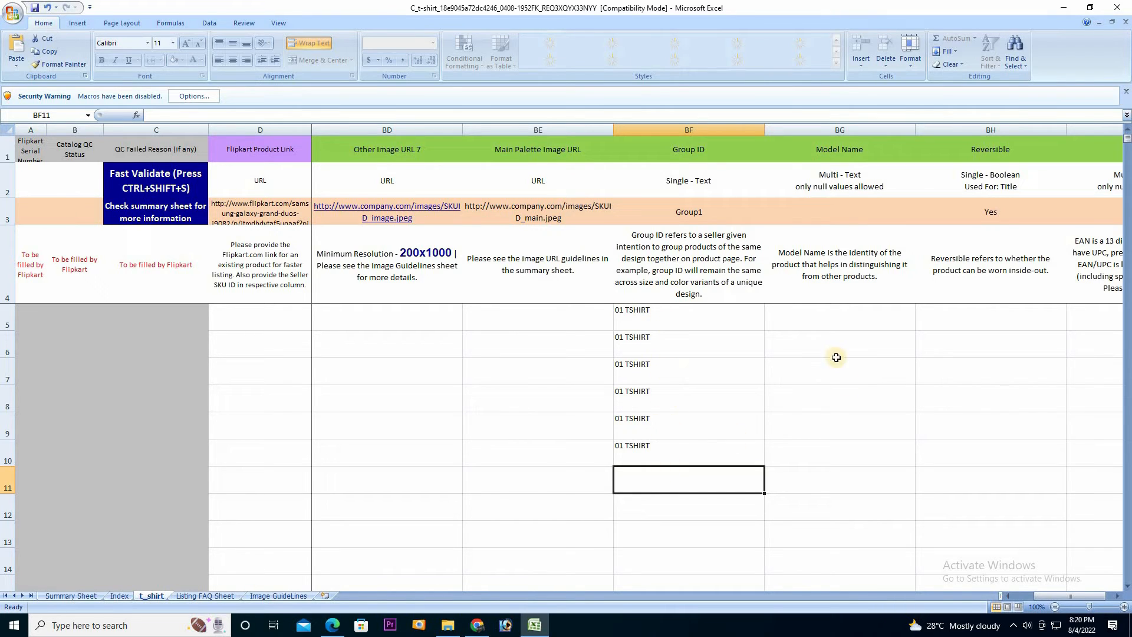
click(1116, 597)
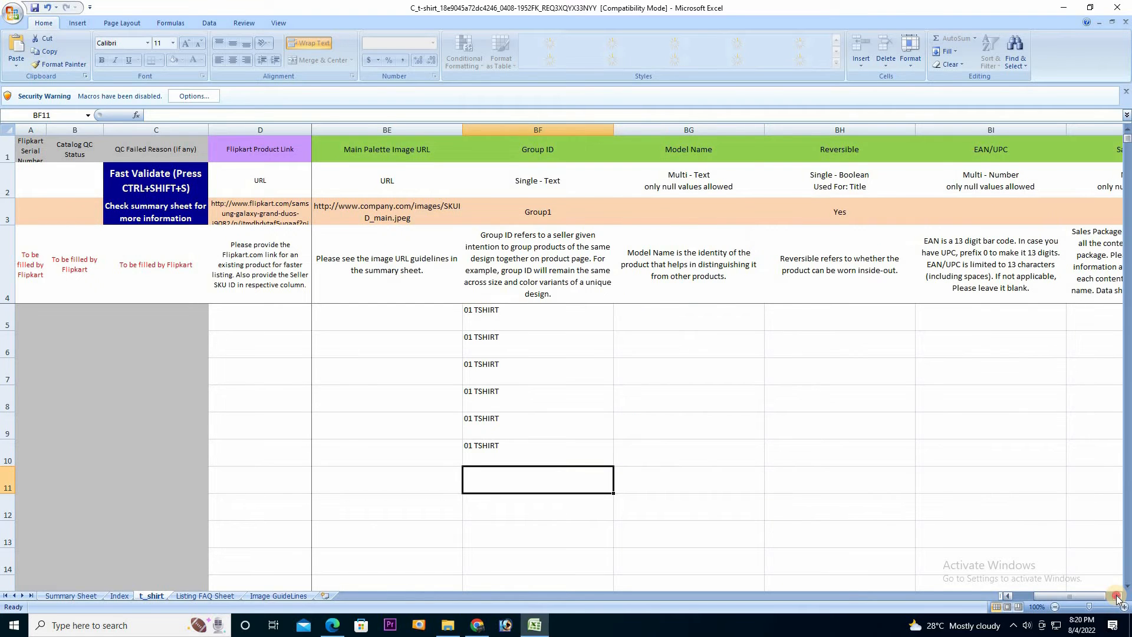
click(1116, 596)
click(1117, 597)
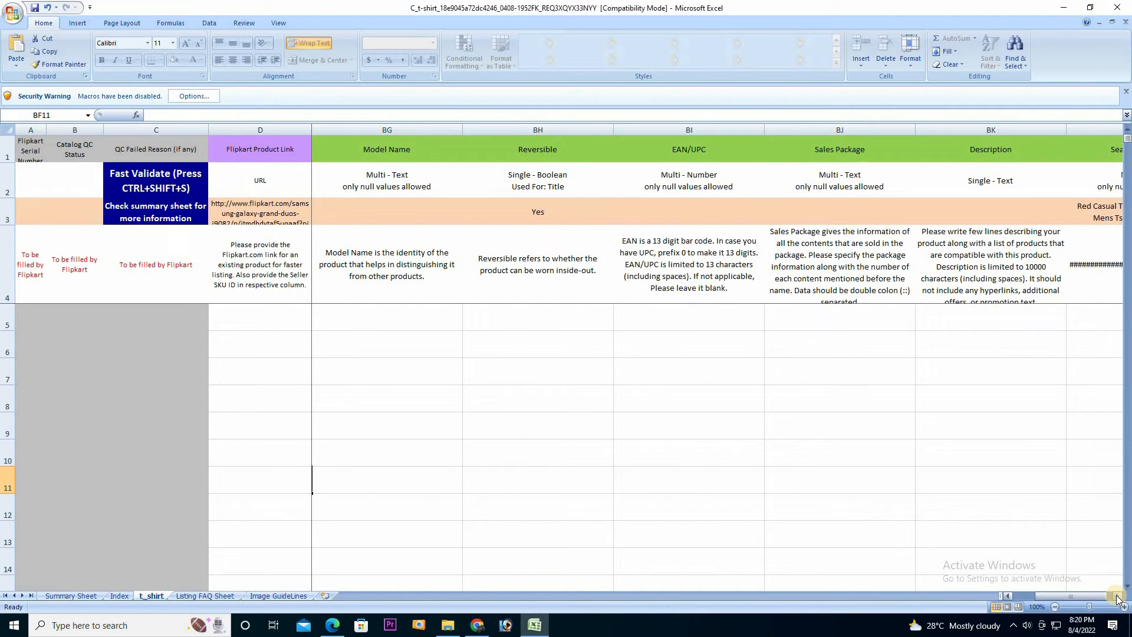
click(1116, 597)
click(1116, 597)
Enter TSHIRT in Description cell BK5 and fill it down to BK10
click(652, 313)
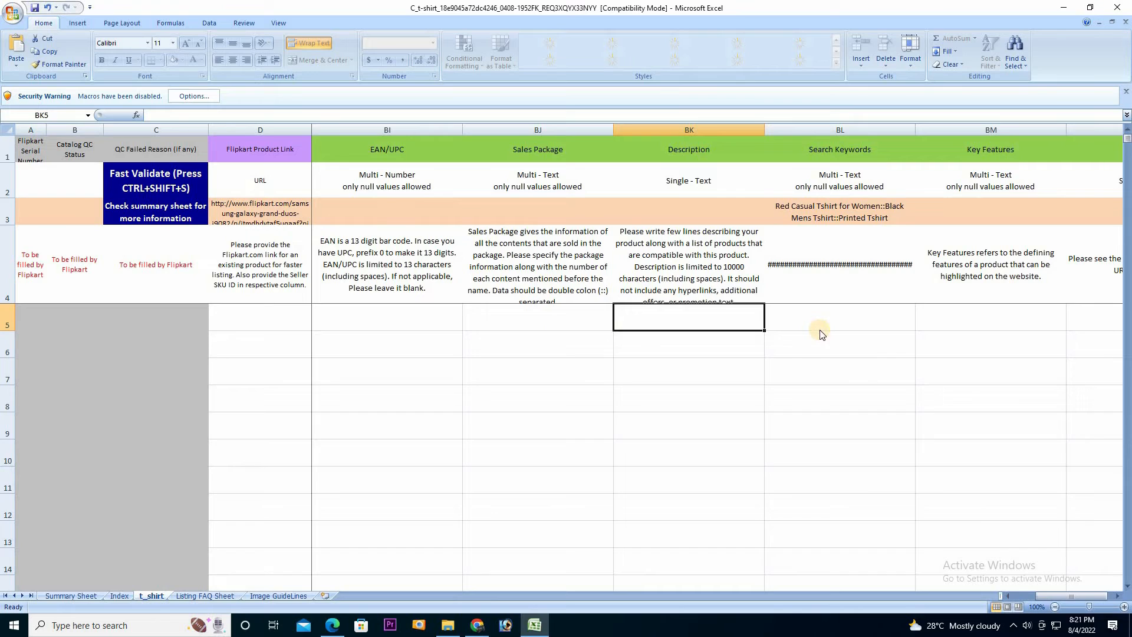
text(TSHIRT)
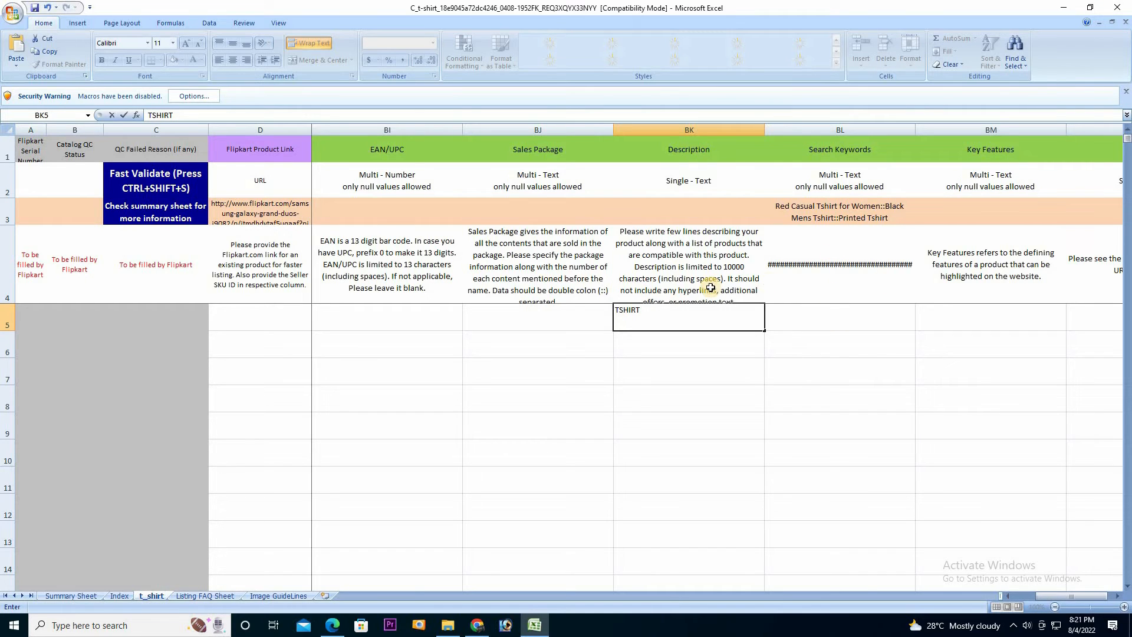
drag(757, 363, 758, 461)
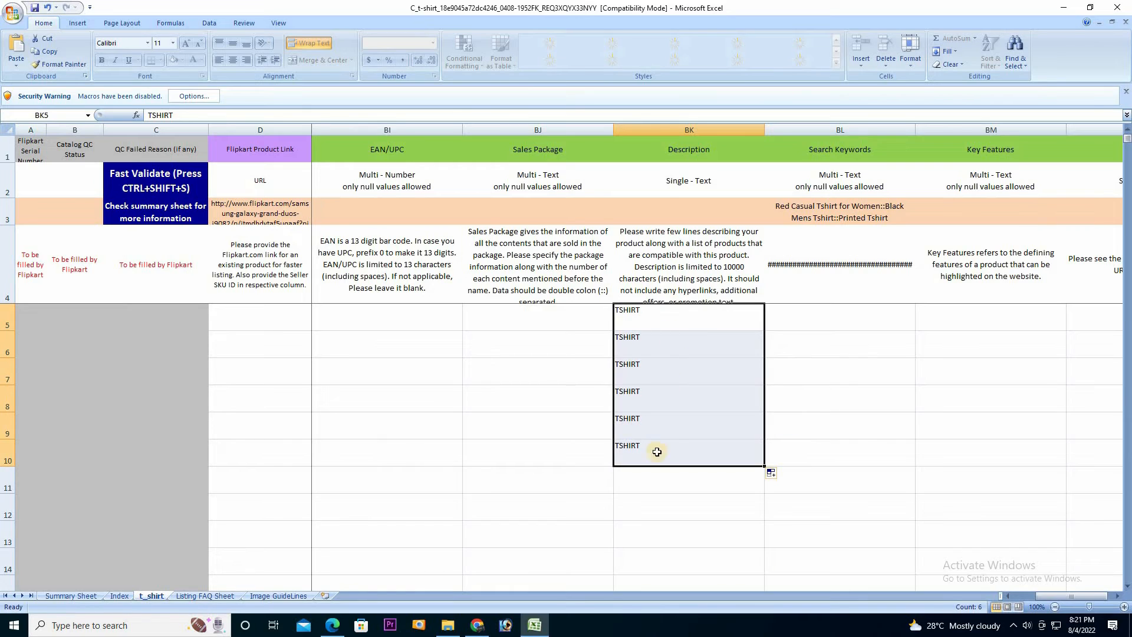
click(821, 328)
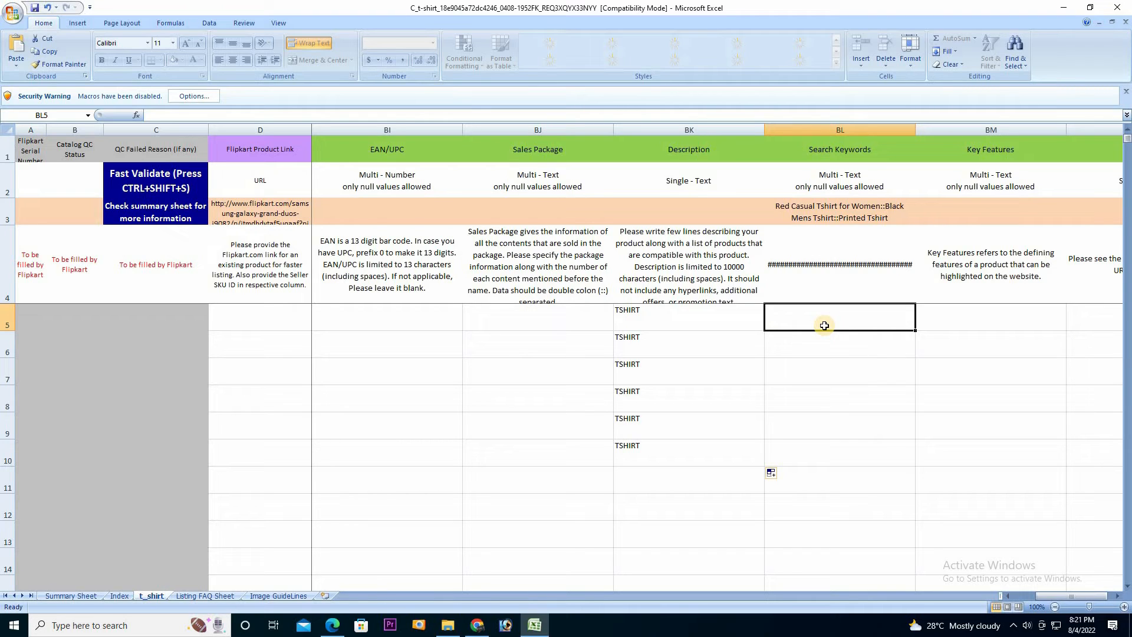
Enter RED TSHIRT in Search Keywords cell BL5 and fill it down to BL10
text(RED T)
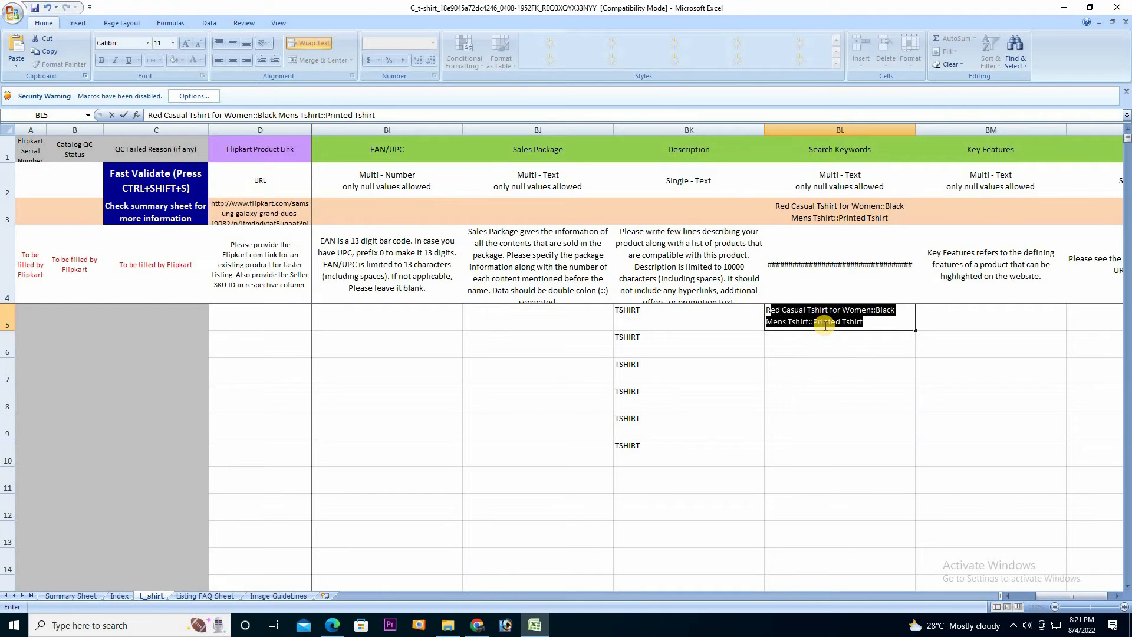
text(SHIRT)
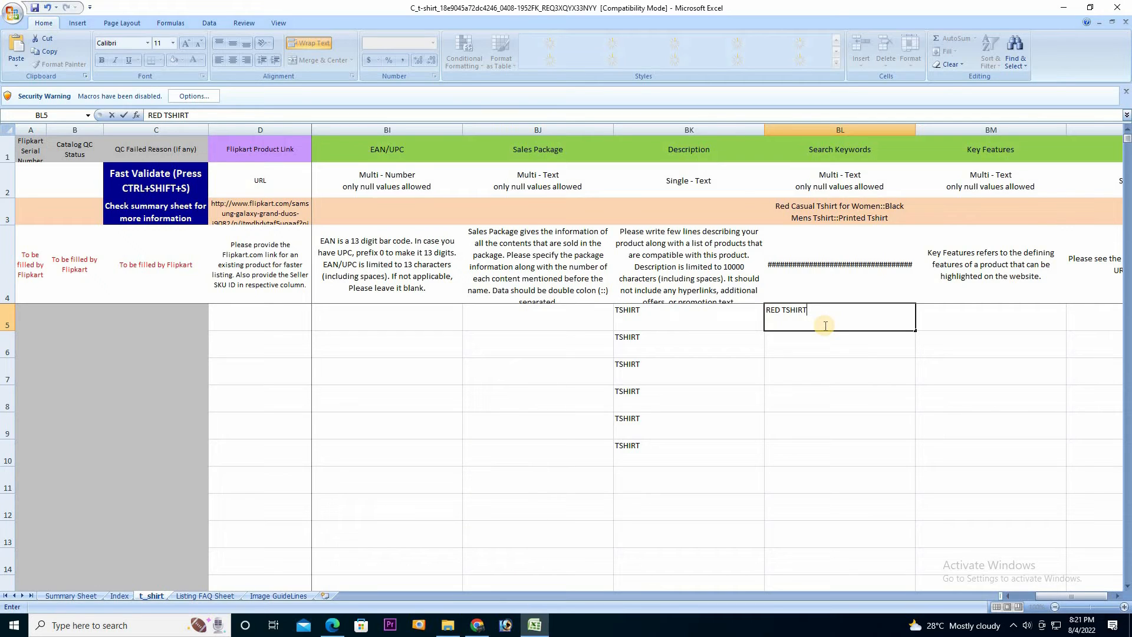
drag(916, 331, 855, 451)
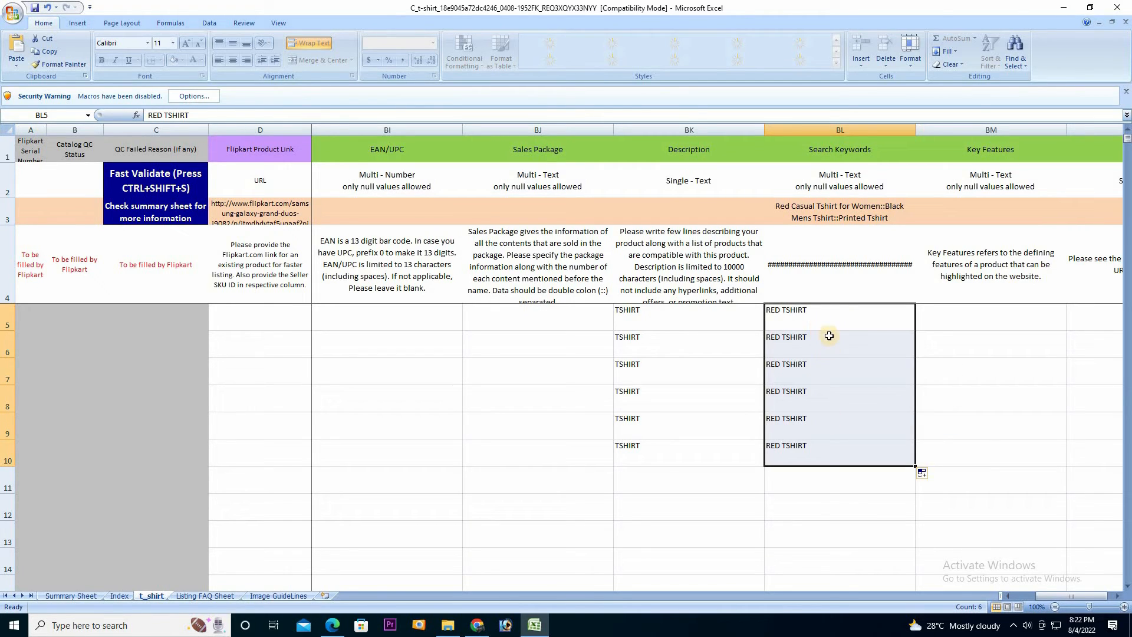
key(Right)
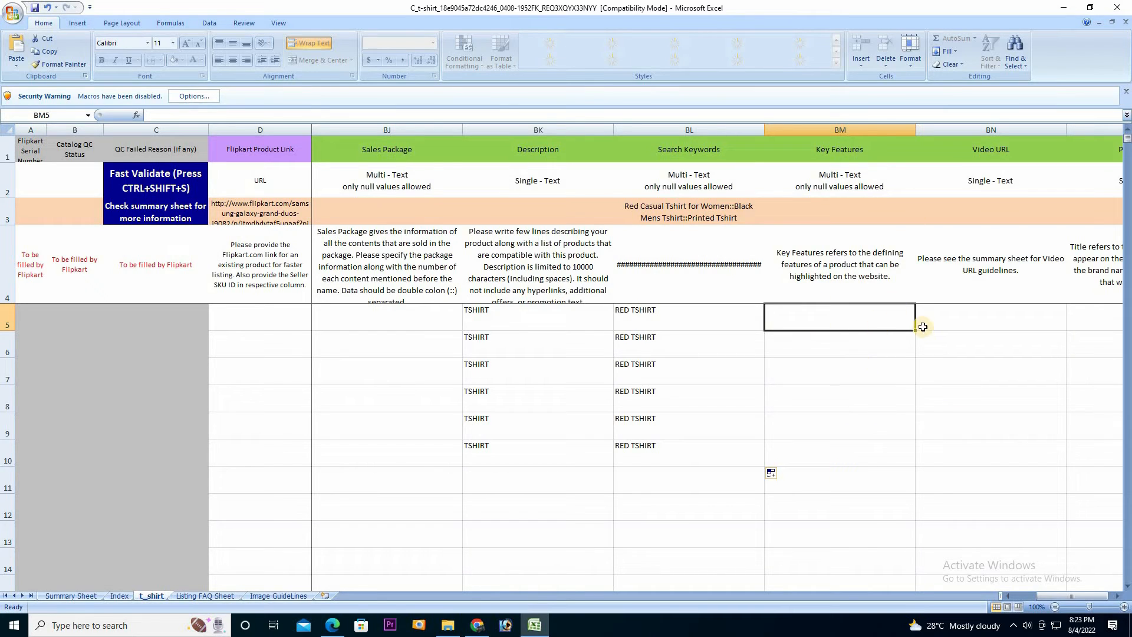
Enter RED TSHIRT as the Product Title in BO5 and fill it down to BO7
click(960, 328)
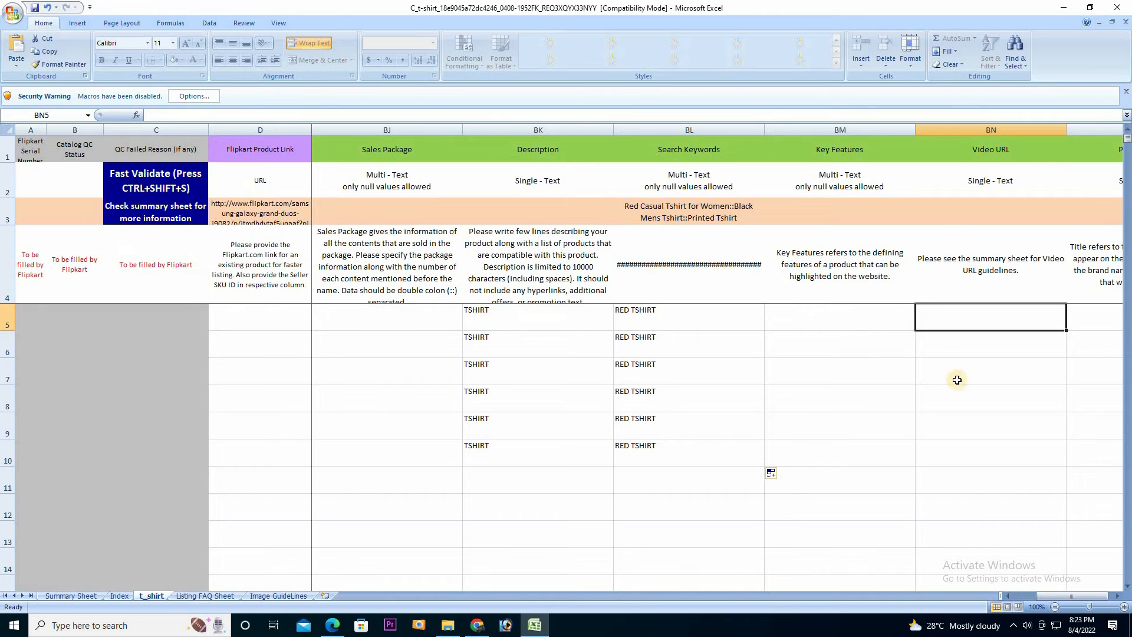
click(1115, 597)
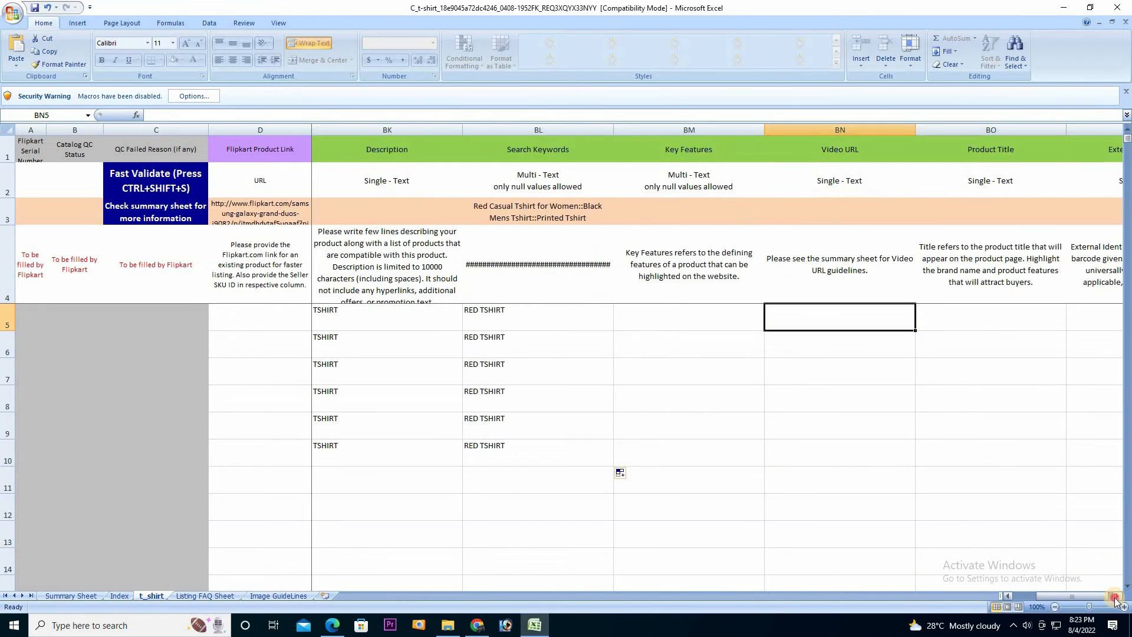
click(1115, 598)
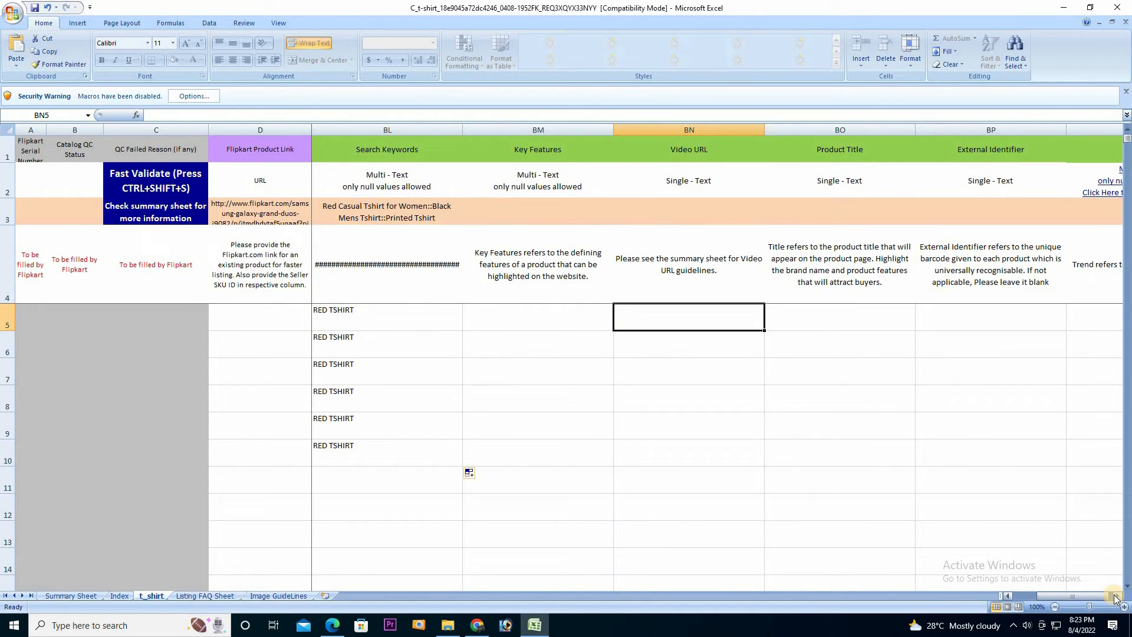
double_click(1115, 598)
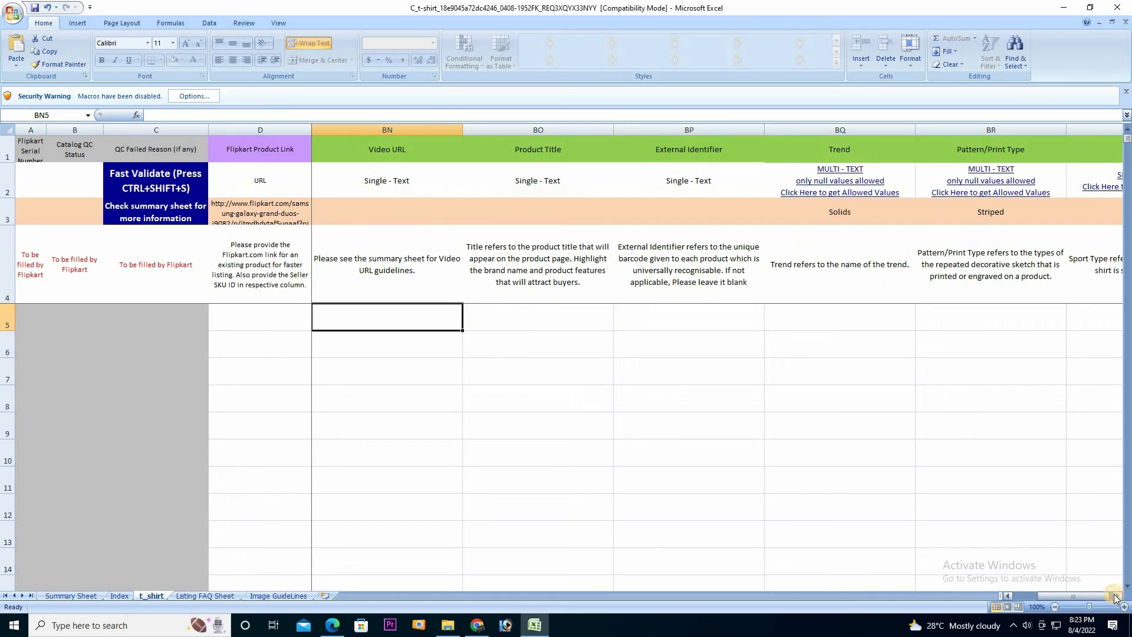
click(529, 323)
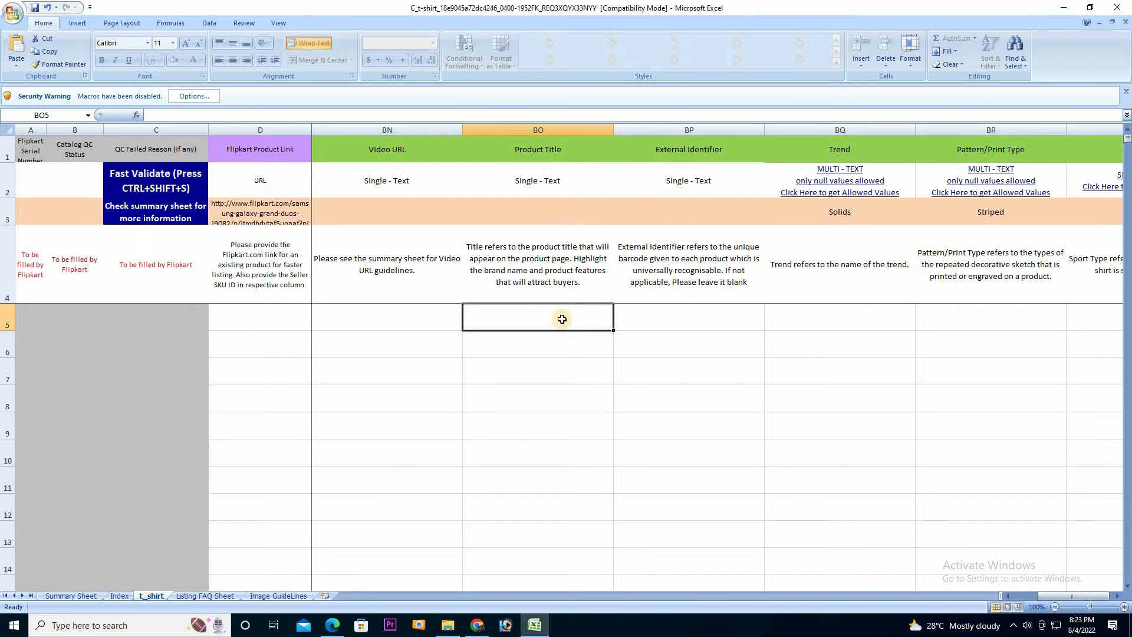
text(RED)
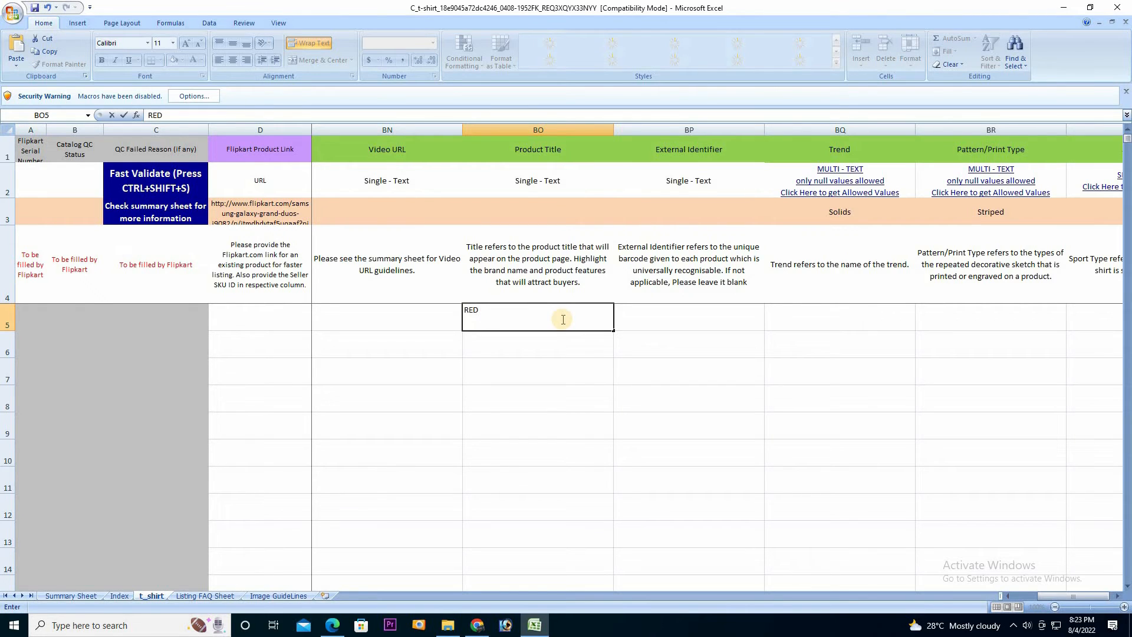
text( TSHIRT)
click(613, 329)
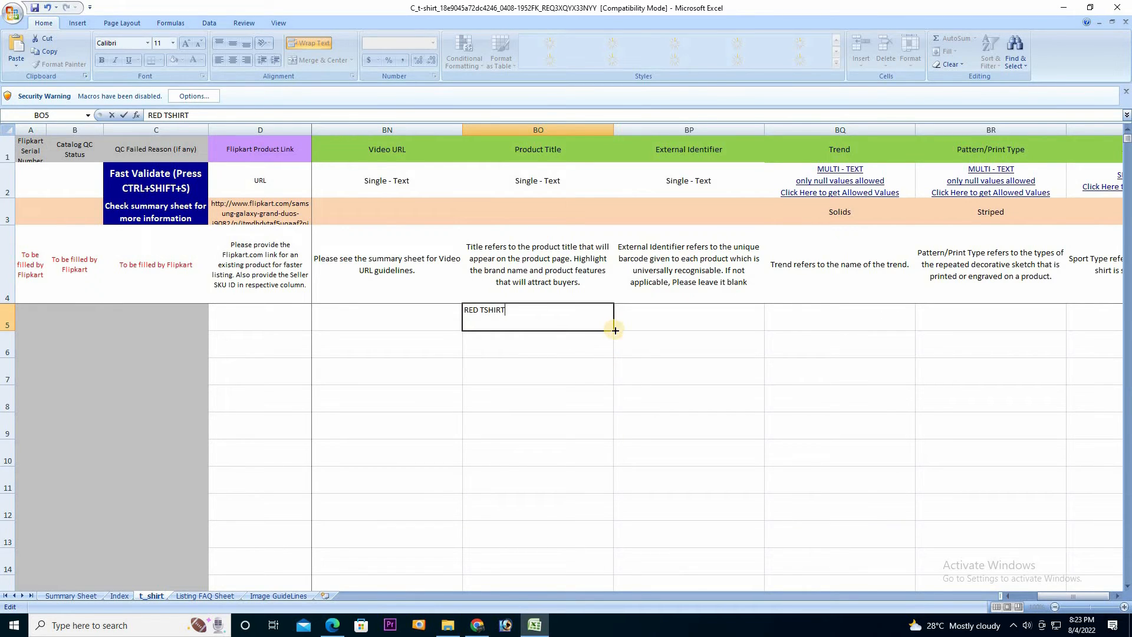
drag(613, 330, 602, 378)
Enter BLUE TSHIRT as the Product Title in BO8 and fill it down to BO10
click(538, 392)
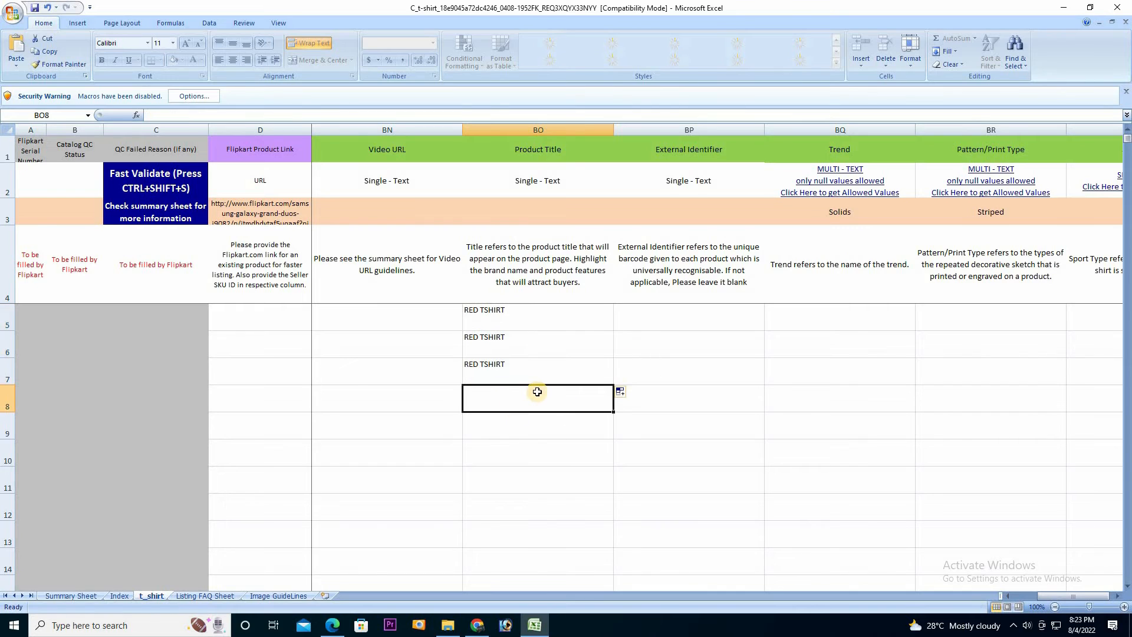
text(BLUE TSHIRT)
click(542, 397)
click(565, 436)
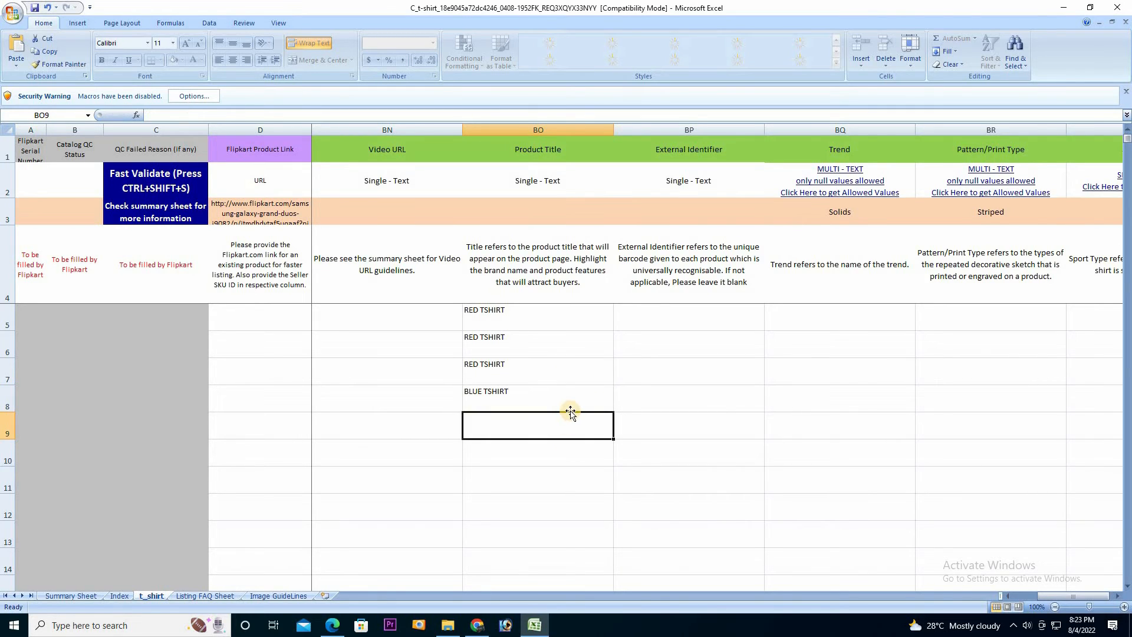
click(571, 408)
drag(614, 413, 609, 472)
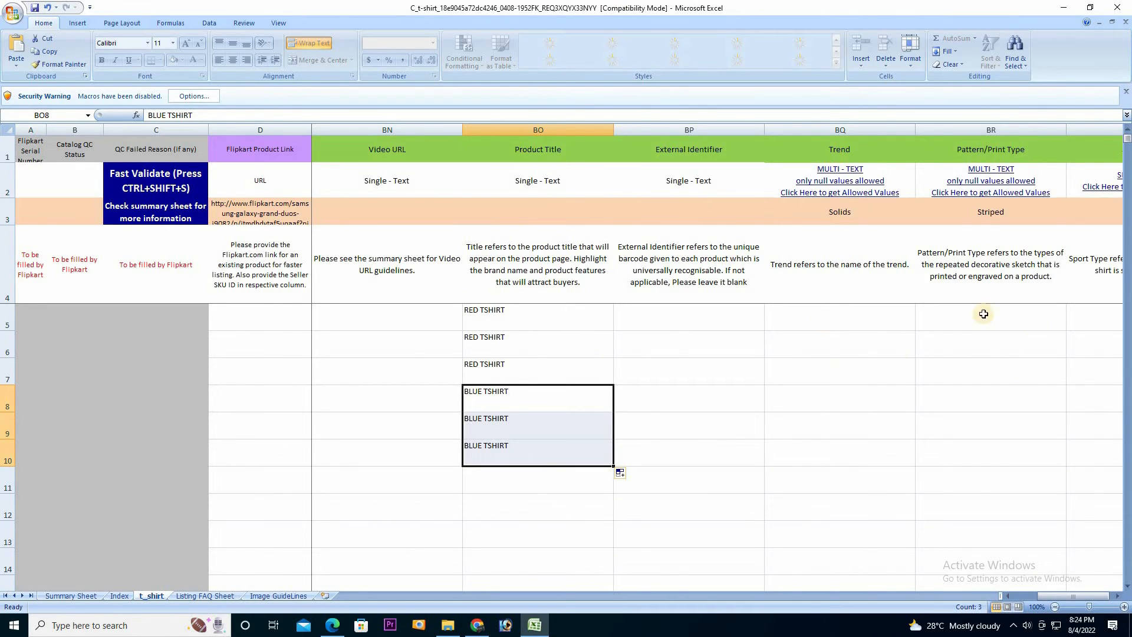
click(1118, 597)
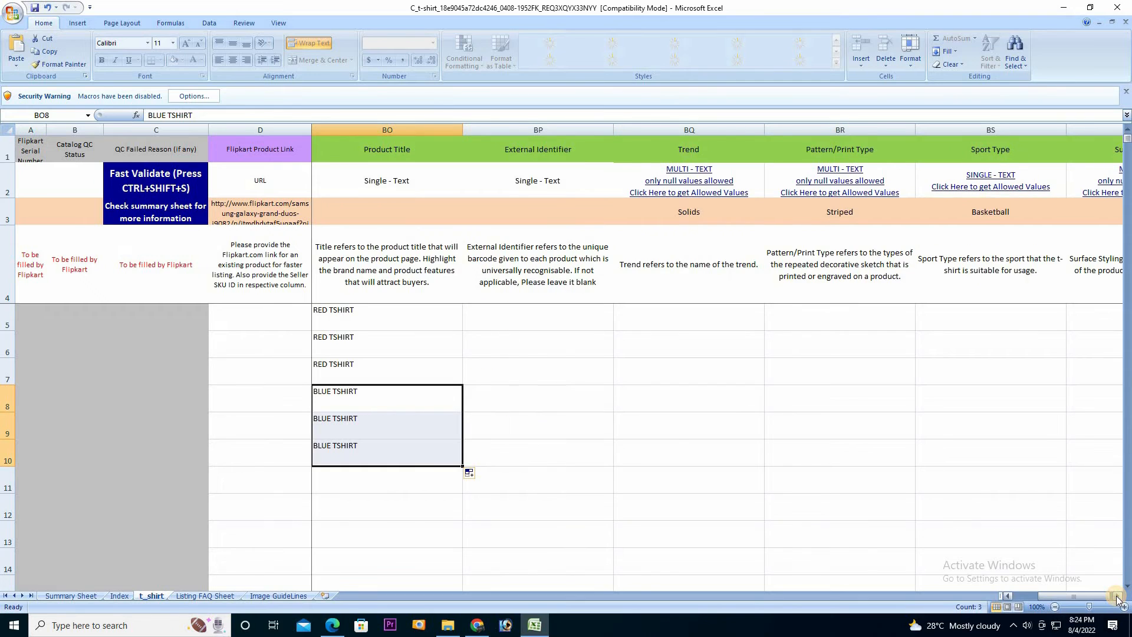
click(1117, 597)
click(1118, 596)
click(1117, 596)
click(1117, 596)
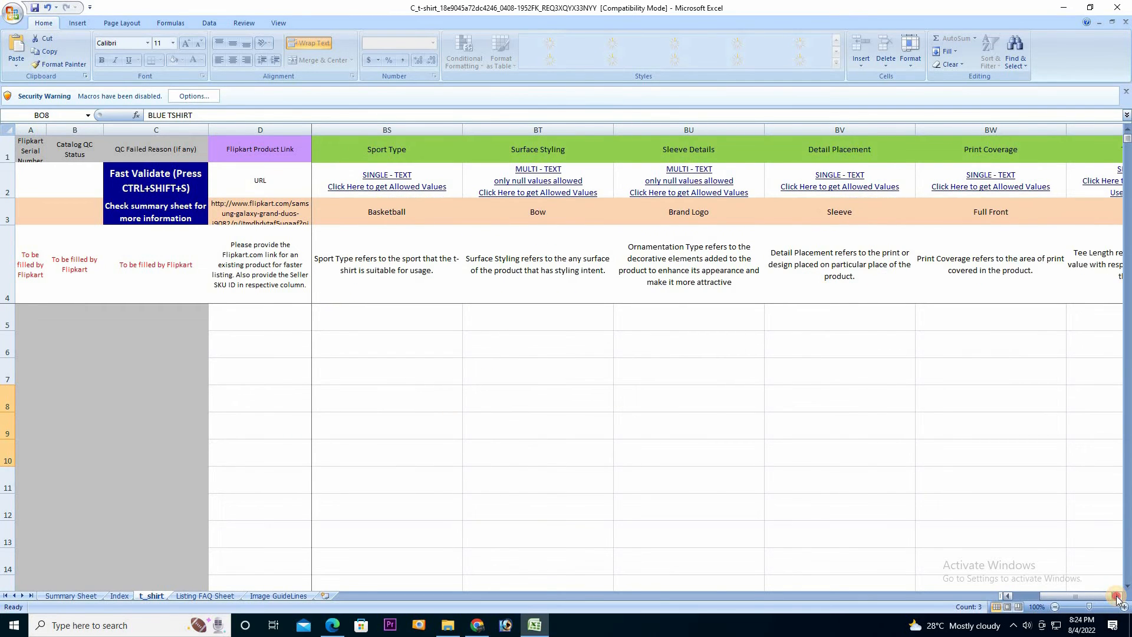
click(1117, 596)
click(1118, 596)
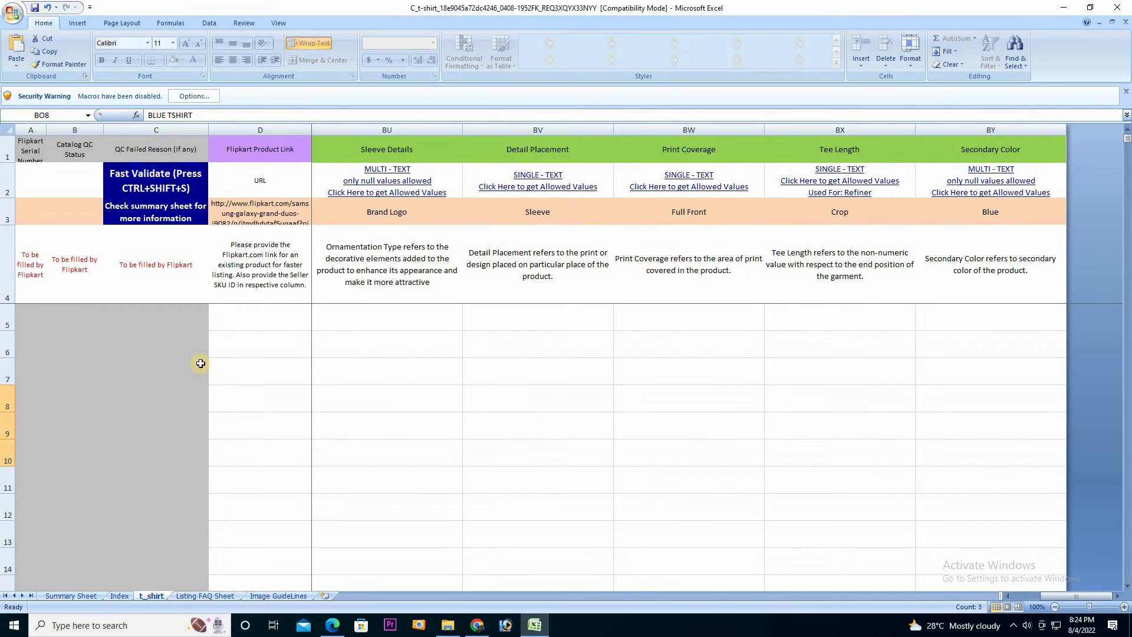
click(1011, 597)
click(1011, 597)
click(1011, 597)
click(1011, 597)
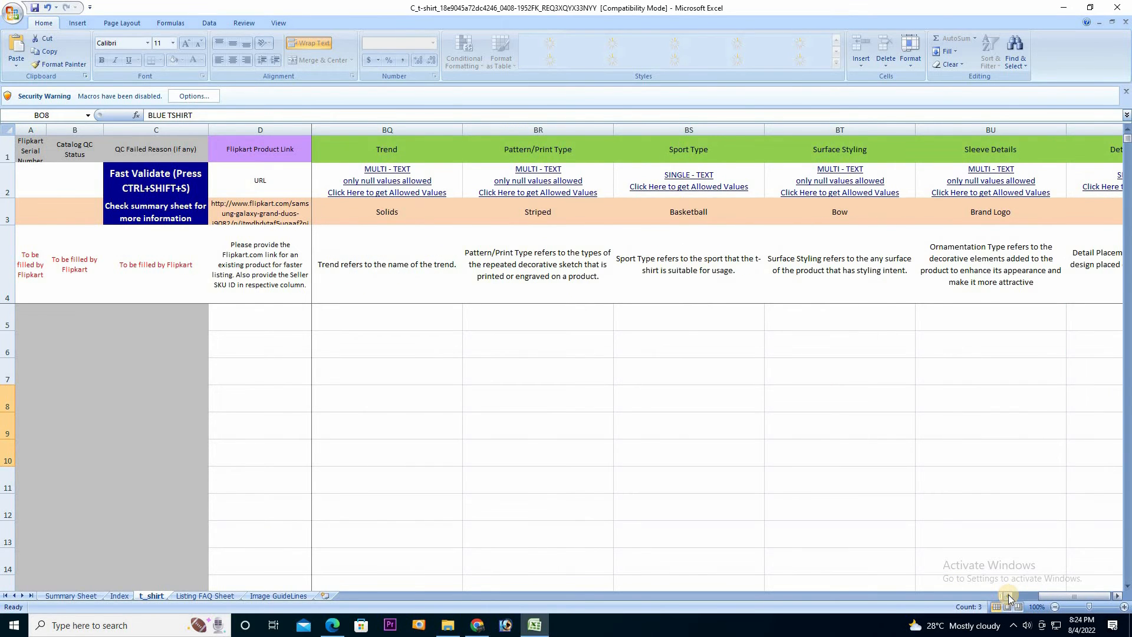
click(1011, 596)
click(1011, 597)
click(1011, 596)
click(1011, 597)
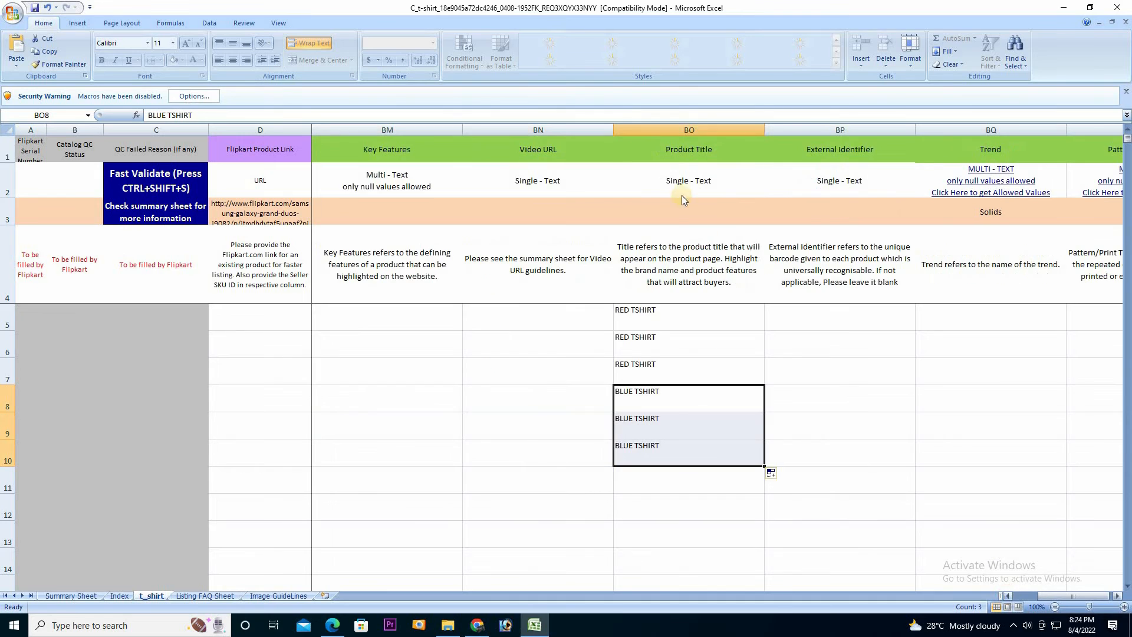
click(1011, 597)
click(1010, 597)
click(1010, 597)
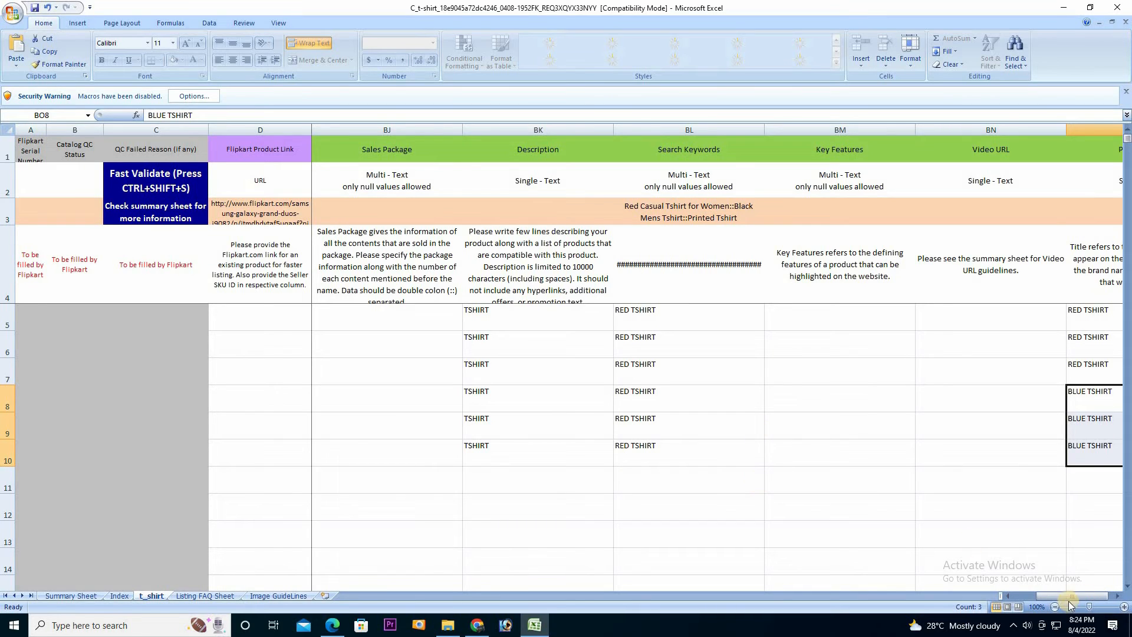
click(1011, 598)
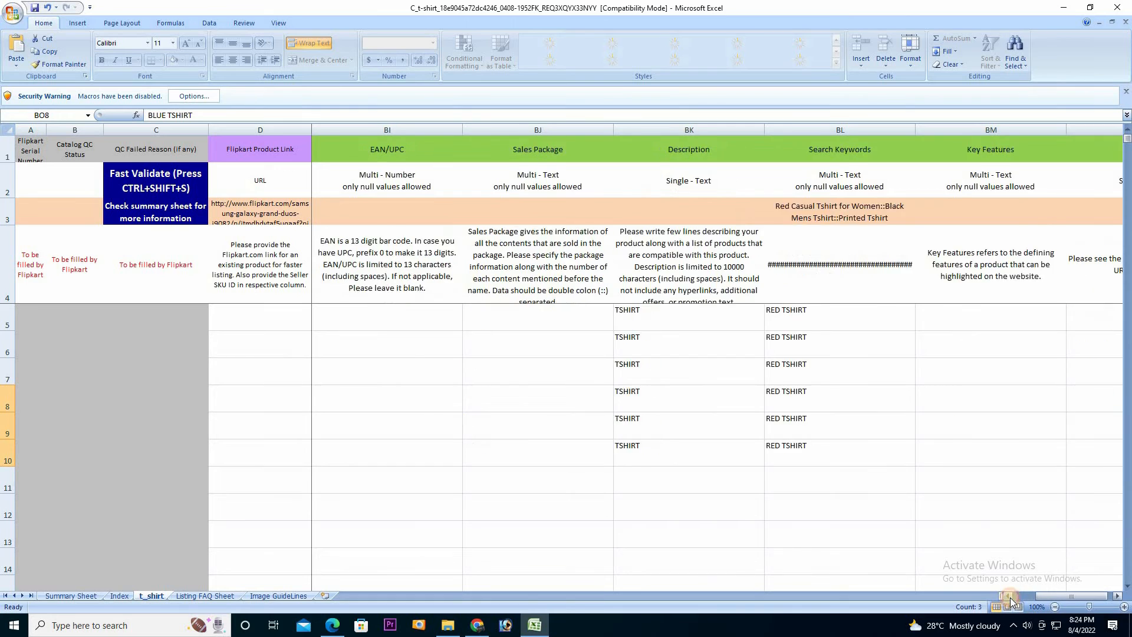
click(1010, 599)
click(1011, 598)
click(1011, 598)
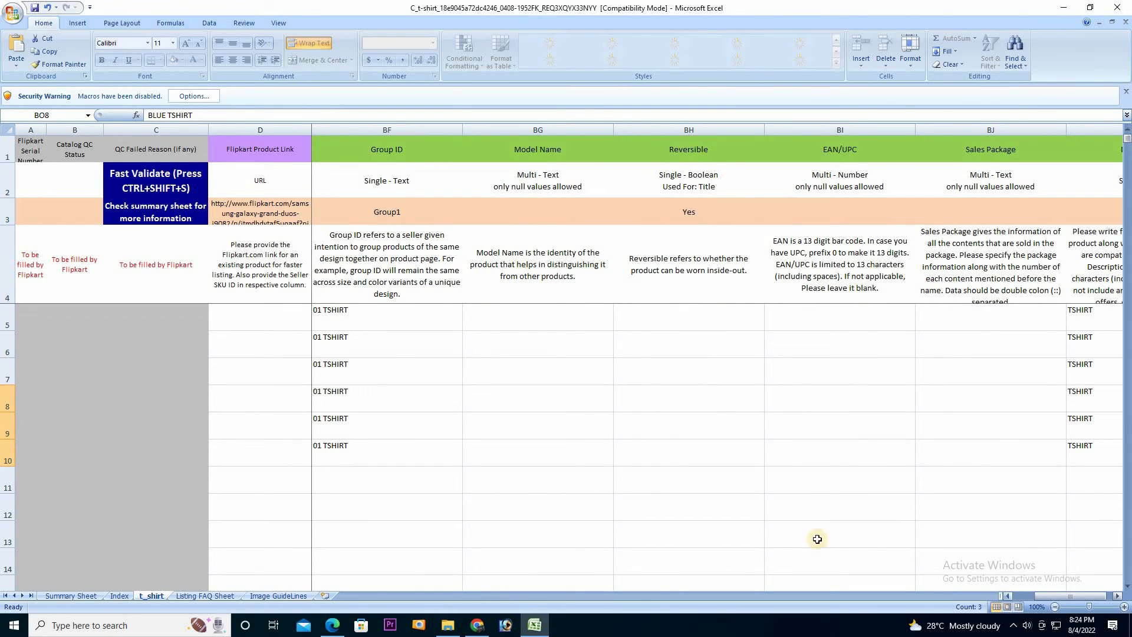
Save the filled template as a new Excel 97-2003 workbook and bring up the Chrome browser
click(13, 12)
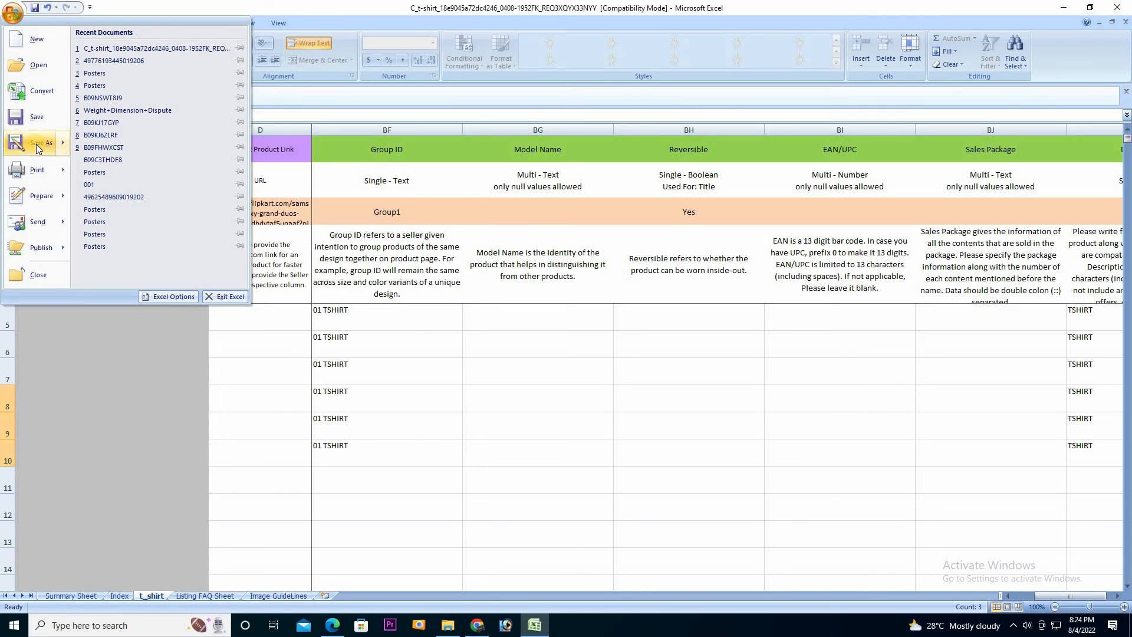
click(362, 185)
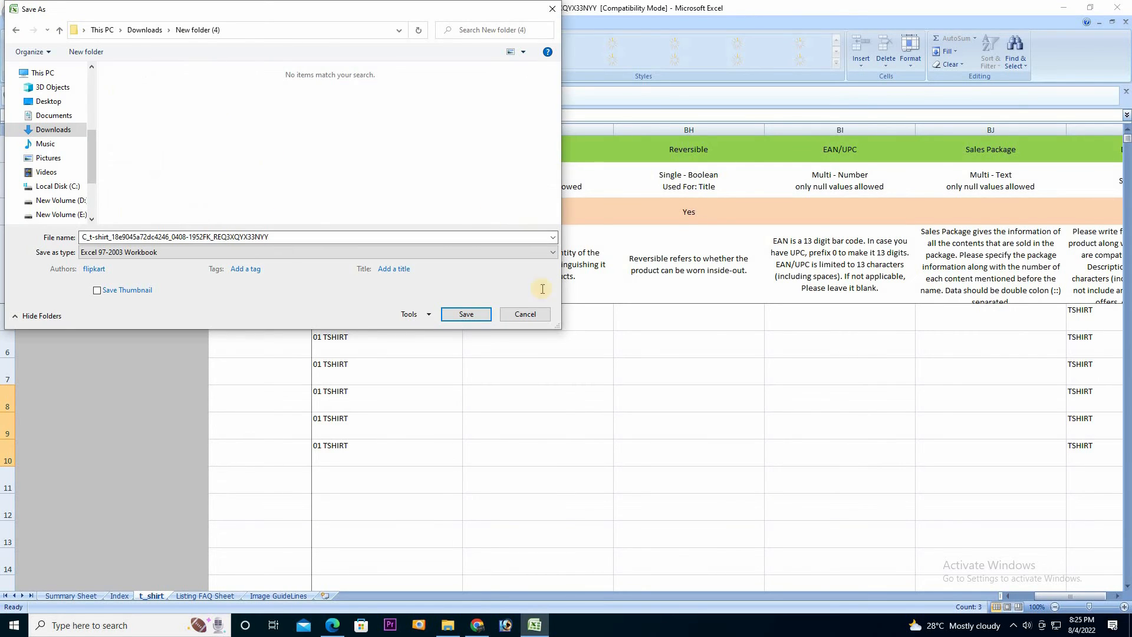
click(478, 315)
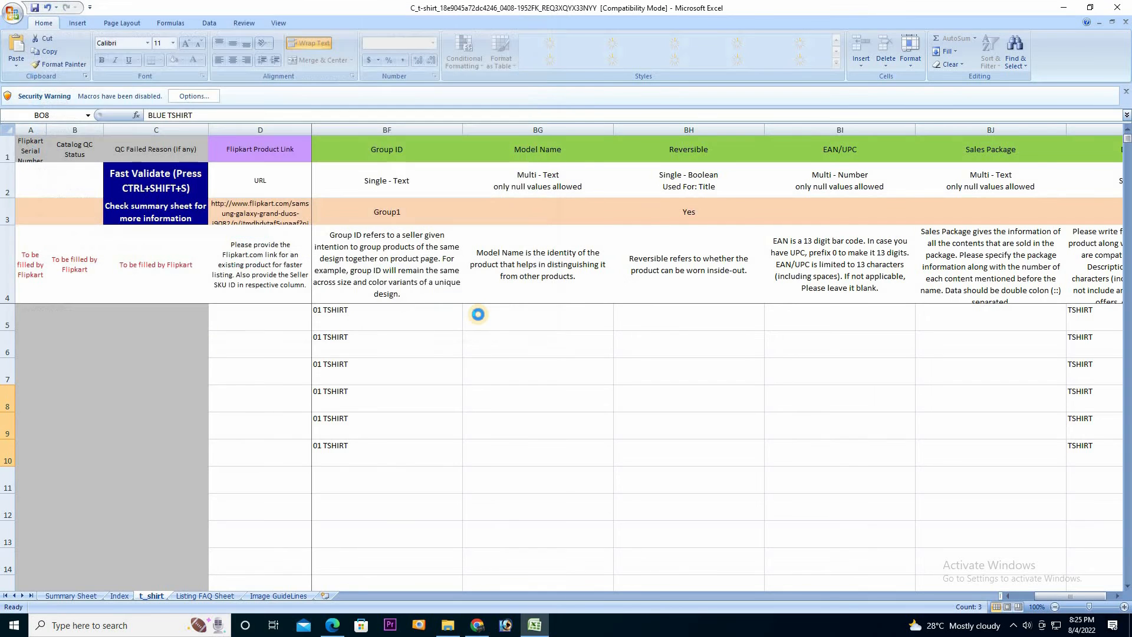
click(478, 625)
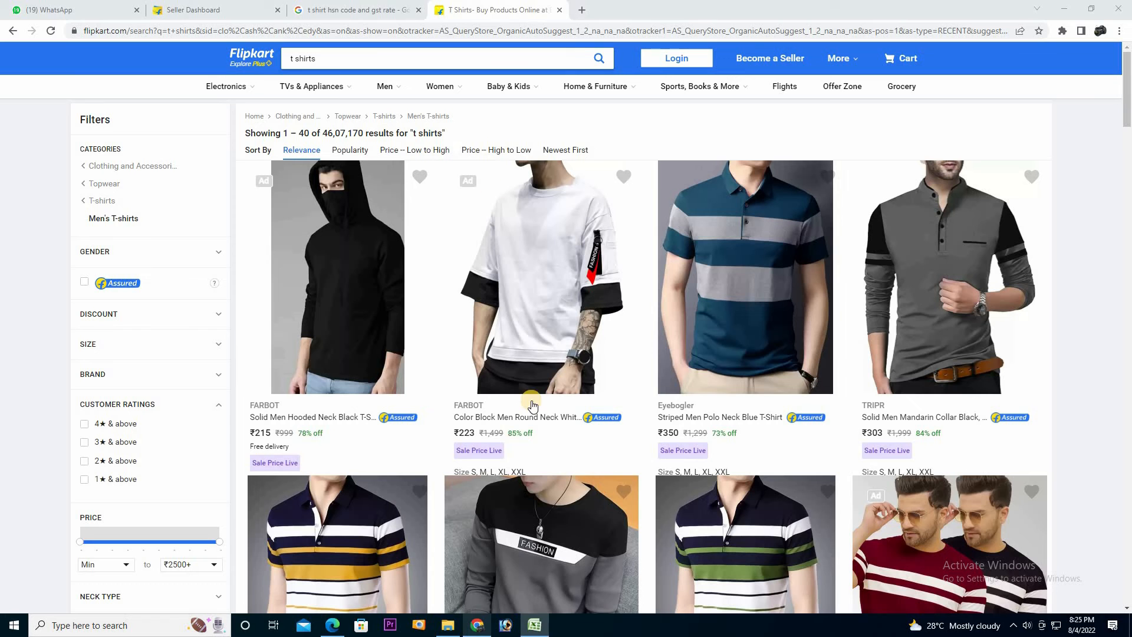
Upload the filled T-shirt Excel file through Seller Hub's bulk listing page and dismiss the QC tip
click(217, 7)
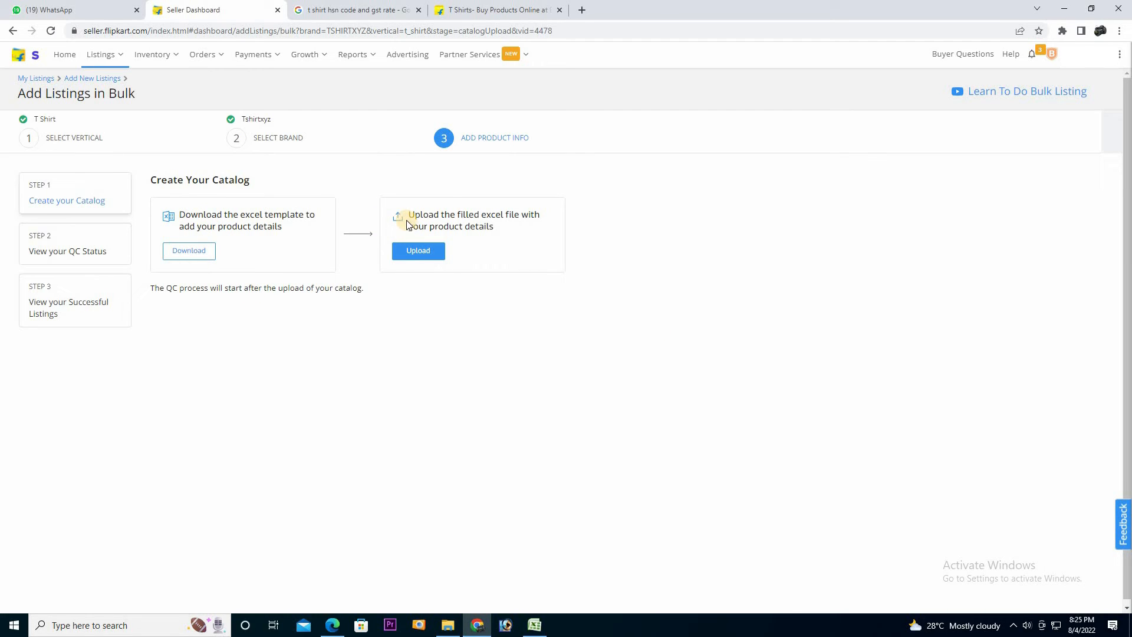
click(432, 252)
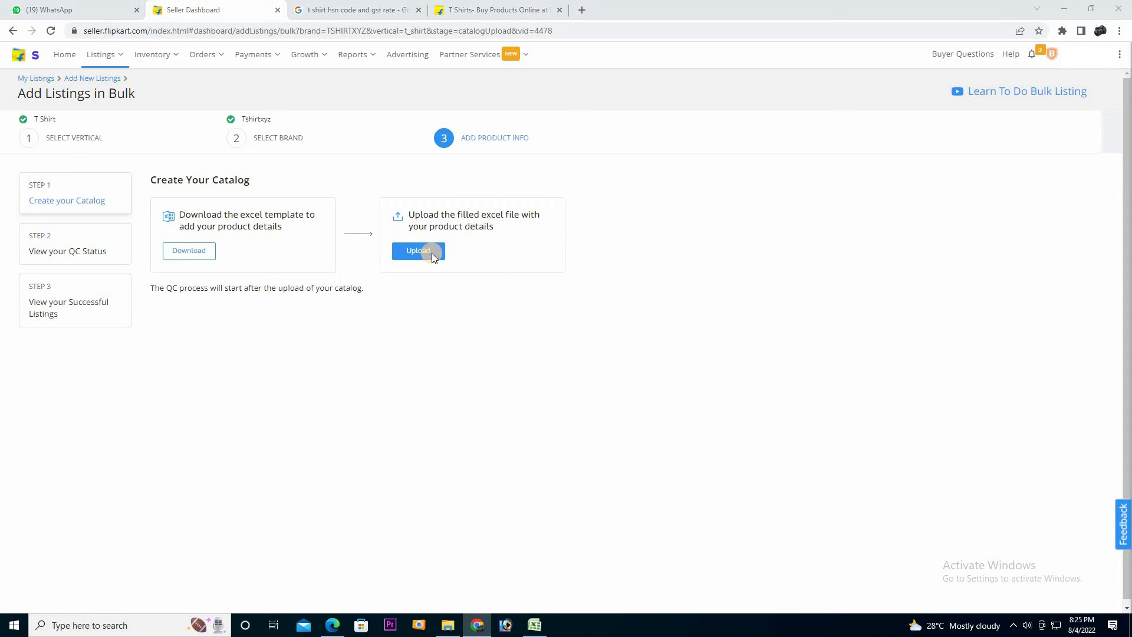
click(445, 298)
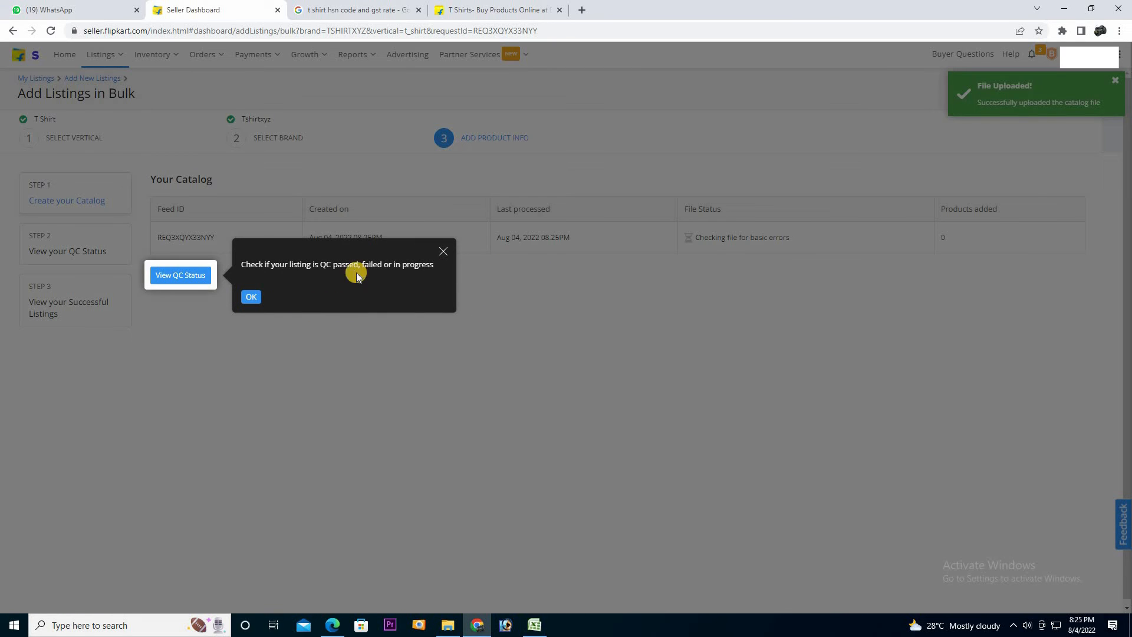
click(251, 296)
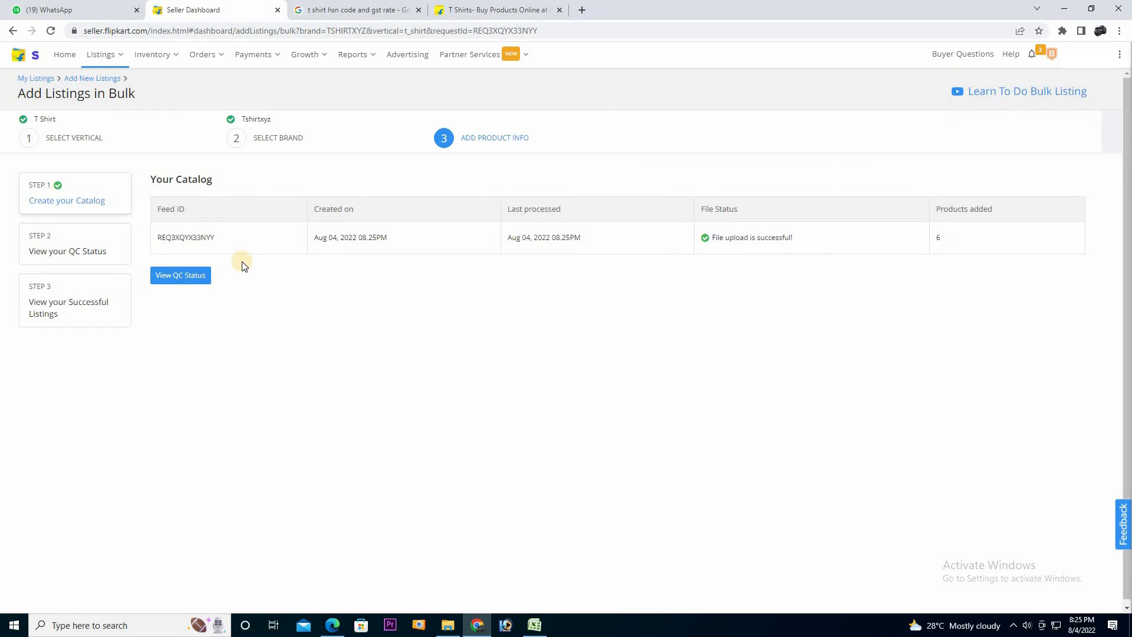
Point out the uploaded feed's Feed ID, creation date, file status and products added
drag(162, 210, 191, 213)
drag(313, 238, 394, 245)
drag(707, 208, 773, 212)
click(769, 218)
drag(924, 203, 1006, 258)
click(976, 242)
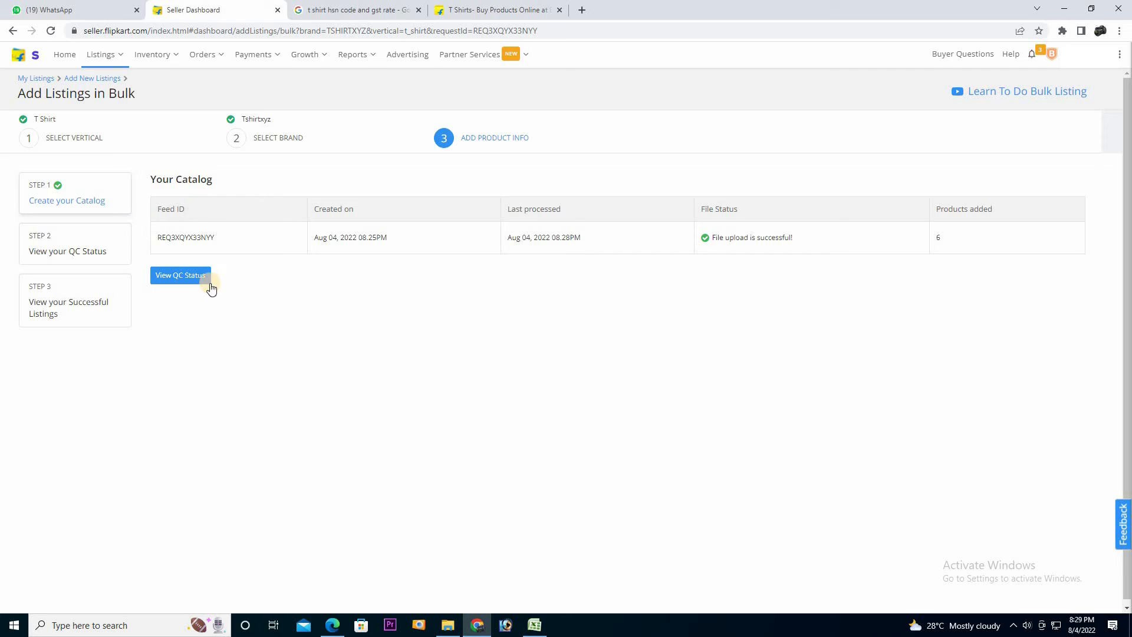
Check the feed's QC status until it shows 6 listings created and none in progress
click(195, 286)
click(203, 276)
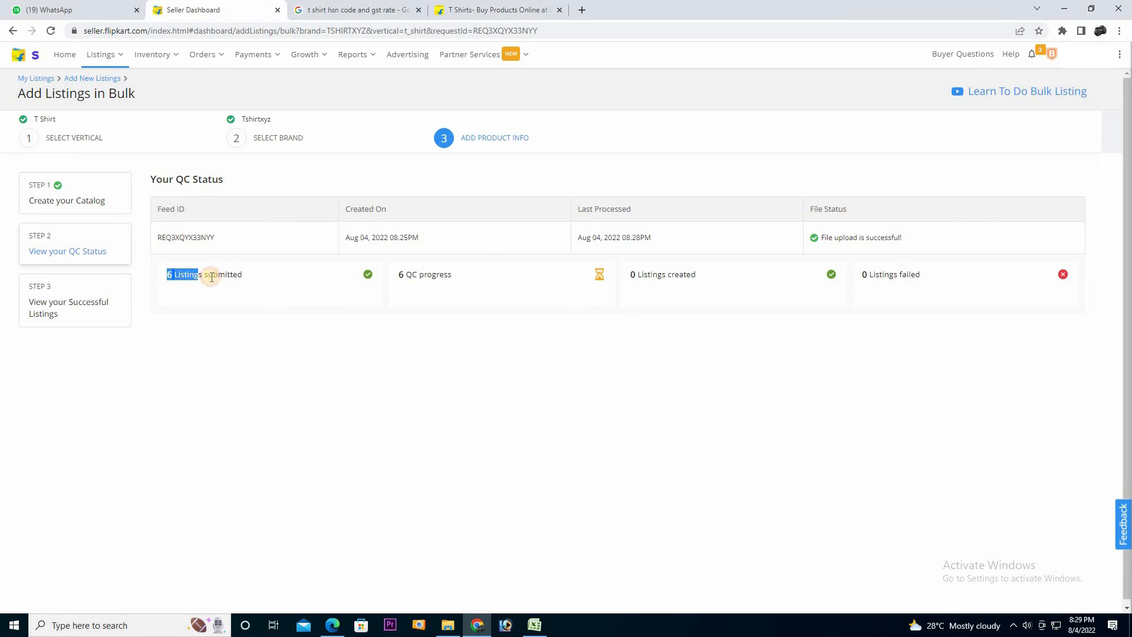
click(409, 274)
click(412, 286)
click(487, 296)
drag(402, 276, 479, 285)
click(478, 285)
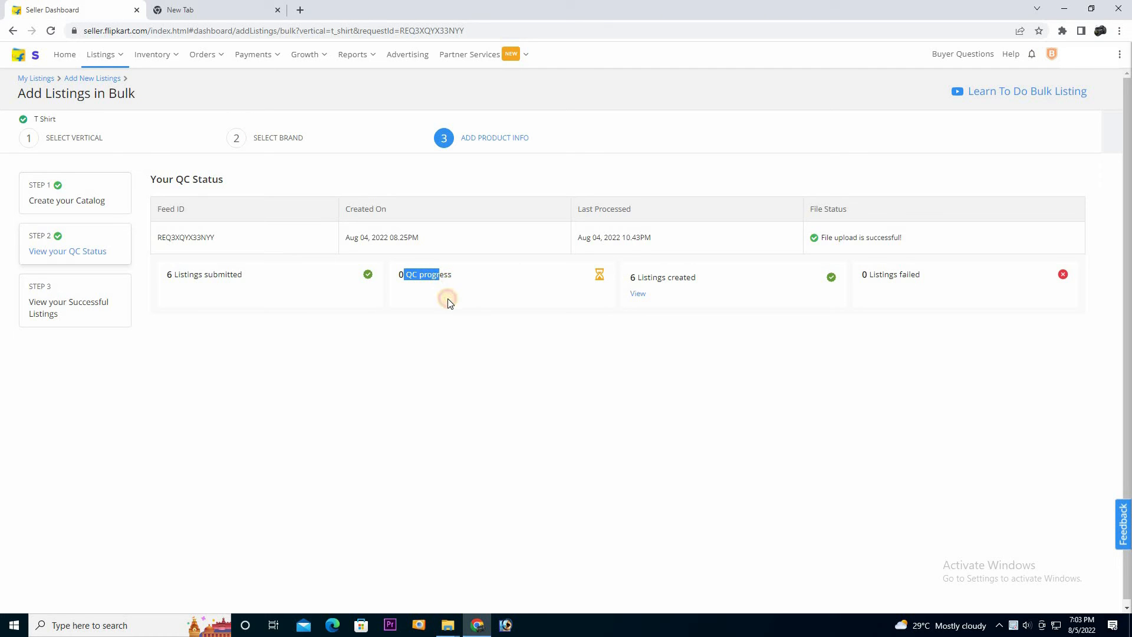
drag(448, 301, 405, 283)
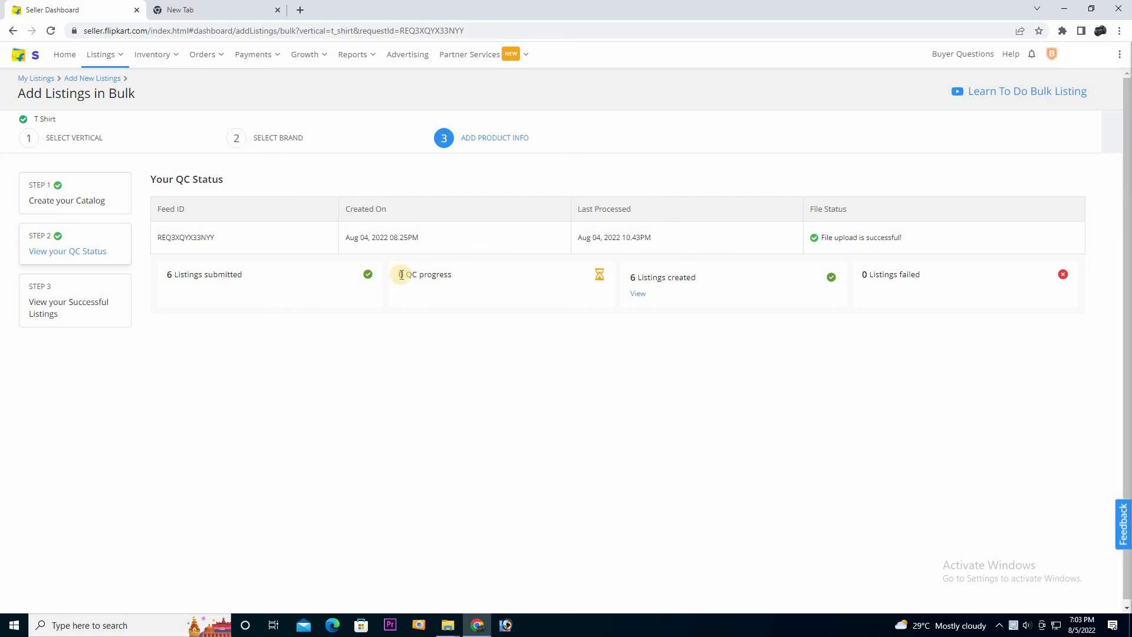
drag(641, 277, 719, 281)
click(635, 277)
drag(630, 277, 717, 281)
click(719, 282)
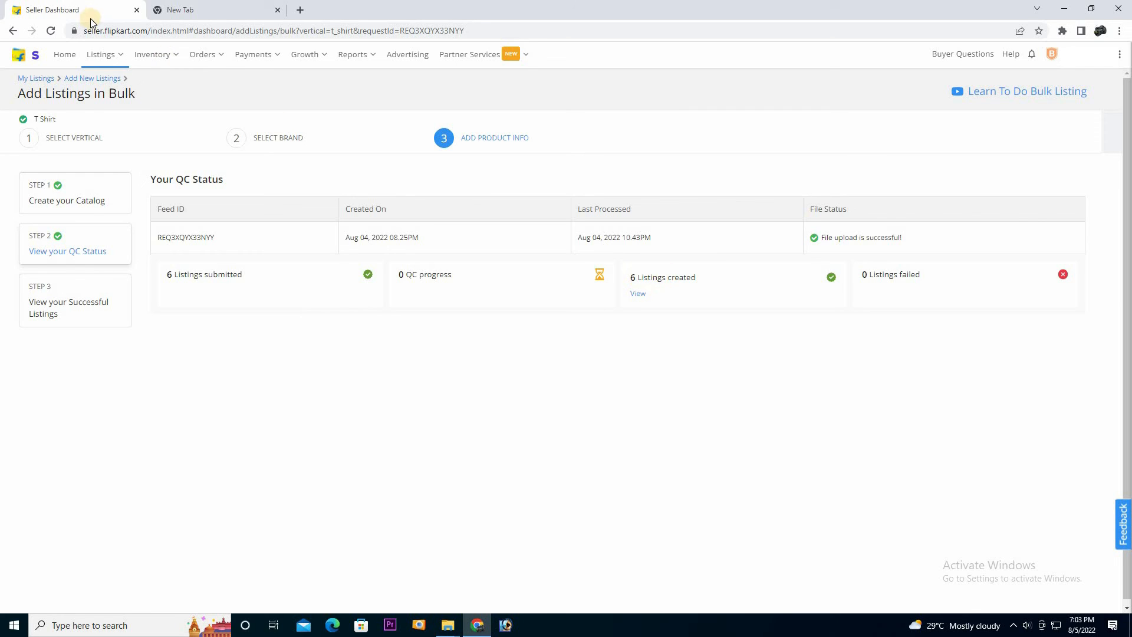
Open My Listings and view a blue T-shirt on Flipkart, showing Currently Unavailable
mouse_move(103, 71)
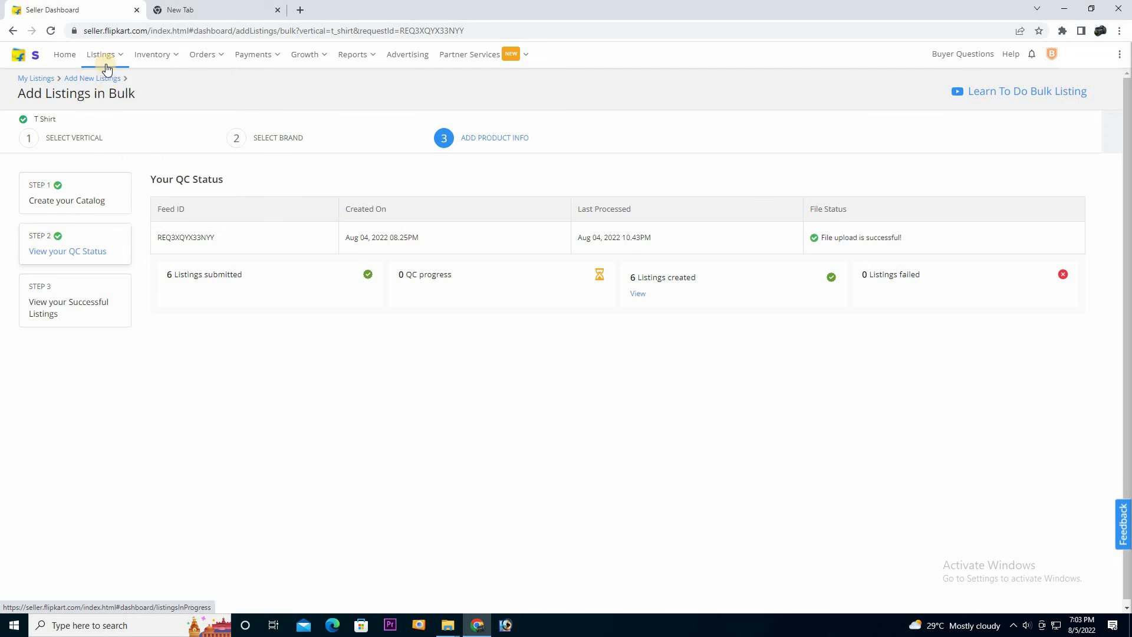
click(109, 88)
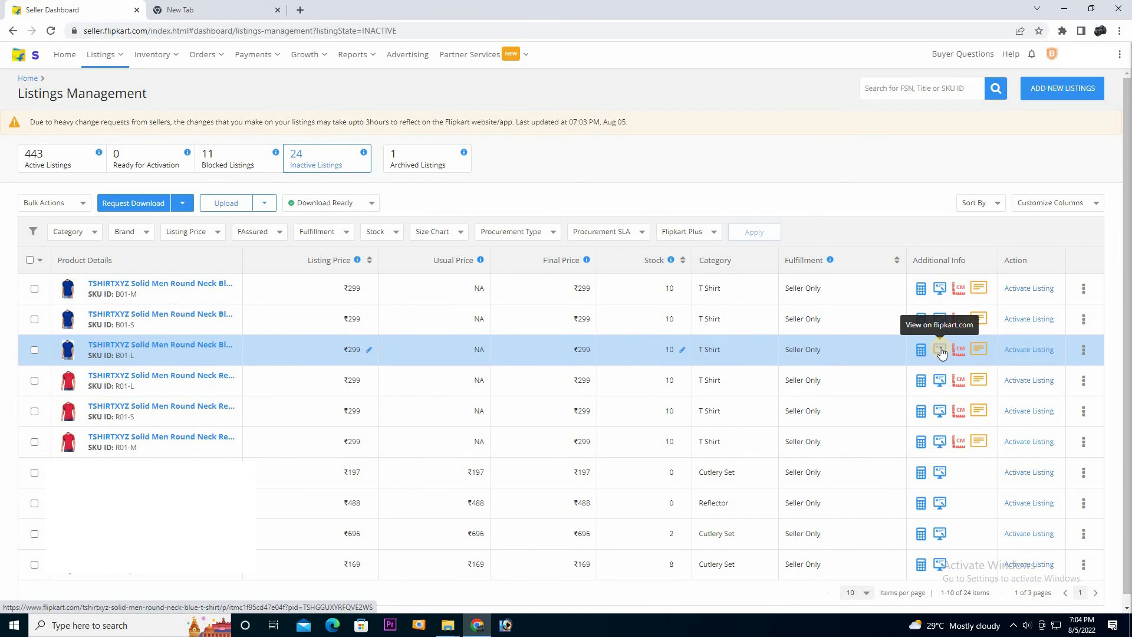
click(941, 348)
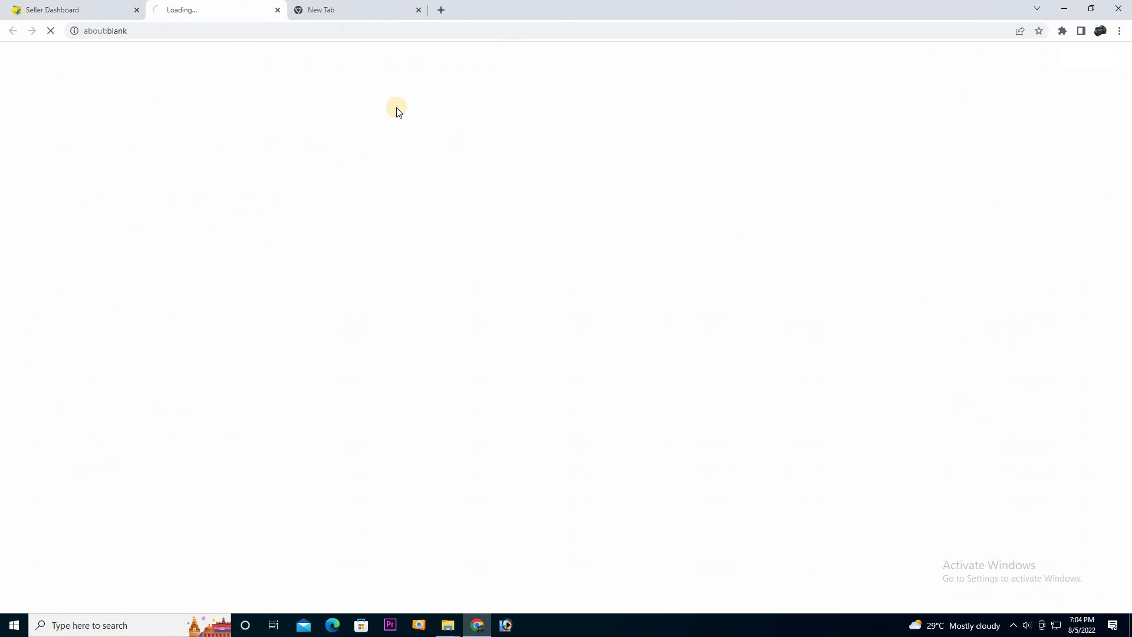
drag(496, 241, 716, 241)
click(87, 58)
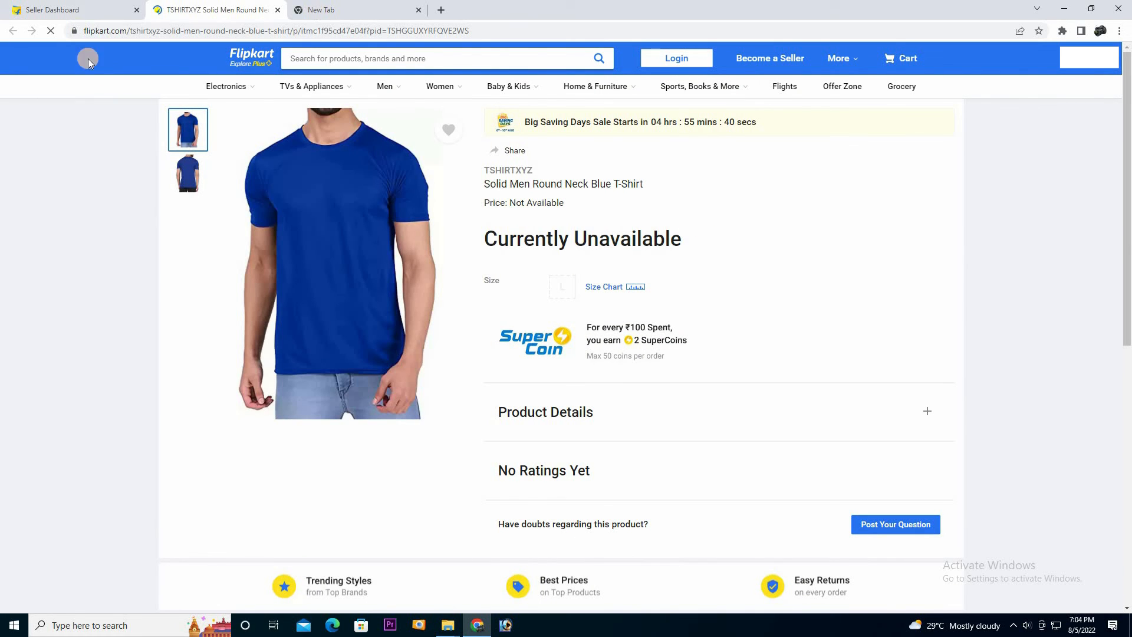
click(280, 10)
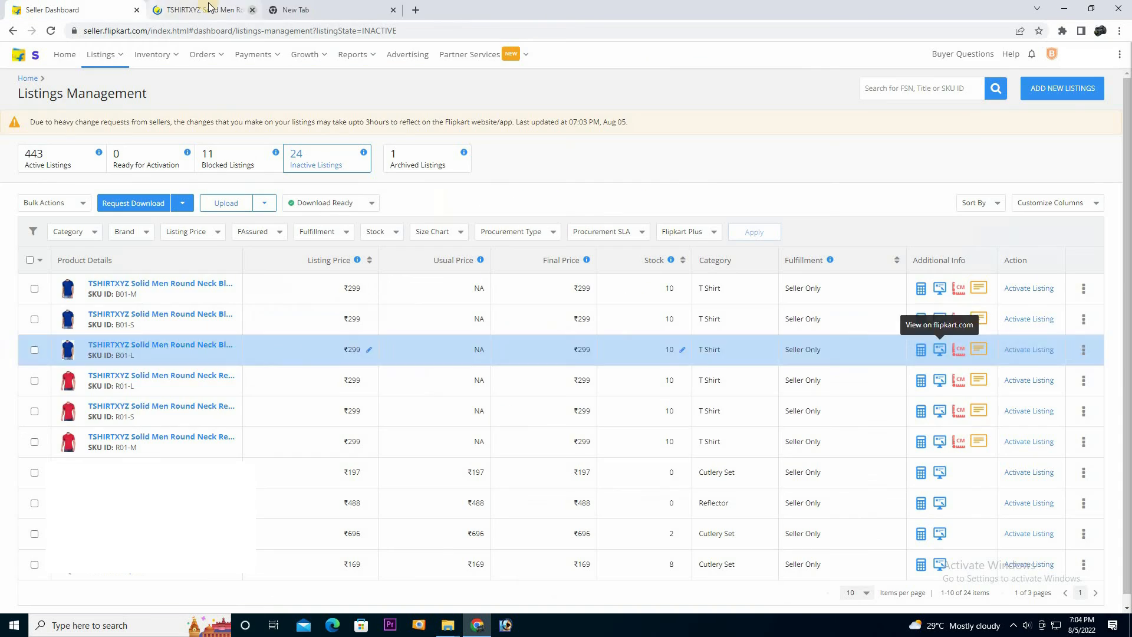
Set the red and blue T-shirt listings' status to Active and submit them
click(1029, 349)
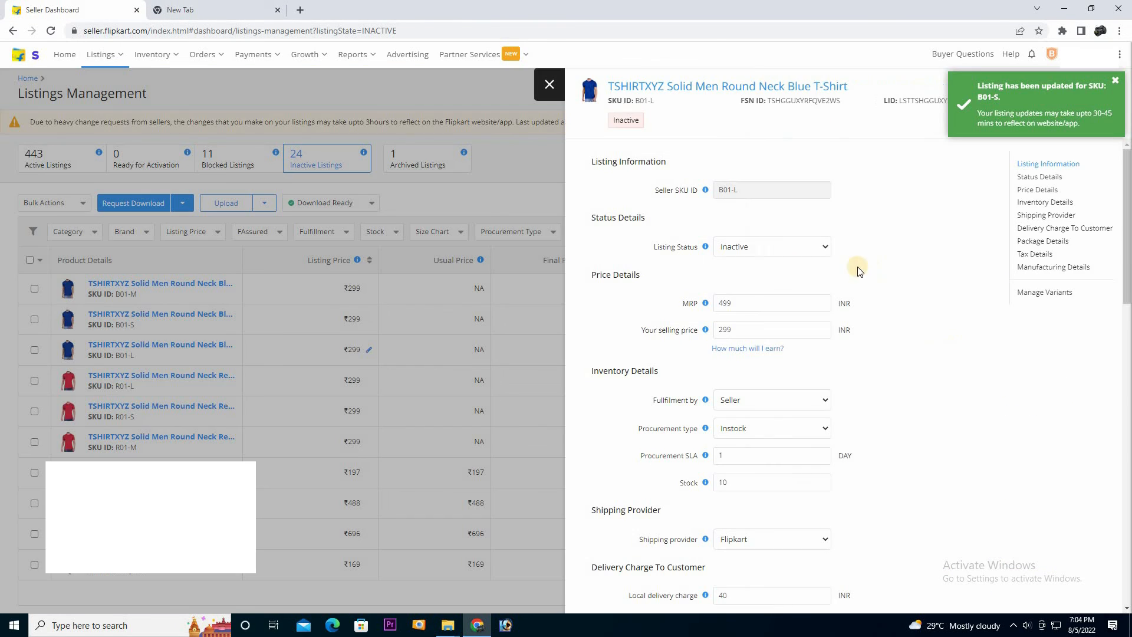
click(823, 247)
click(767, 263)
click(1091, 87)
click(1026, 339)
key(Escape)
click(1029, 411)
click(767, 247)
click(757, 266)
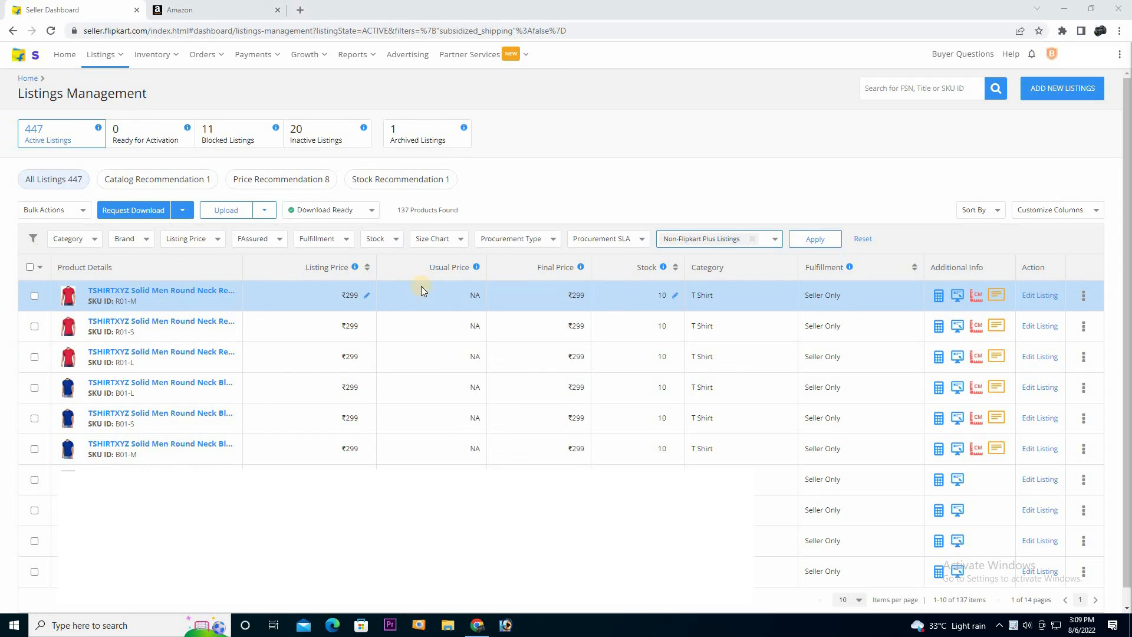
Open the red T-shirt's live Flipkart page and review the TSHIRTXYZ brand, title and ₹299 price
click(957, 297)
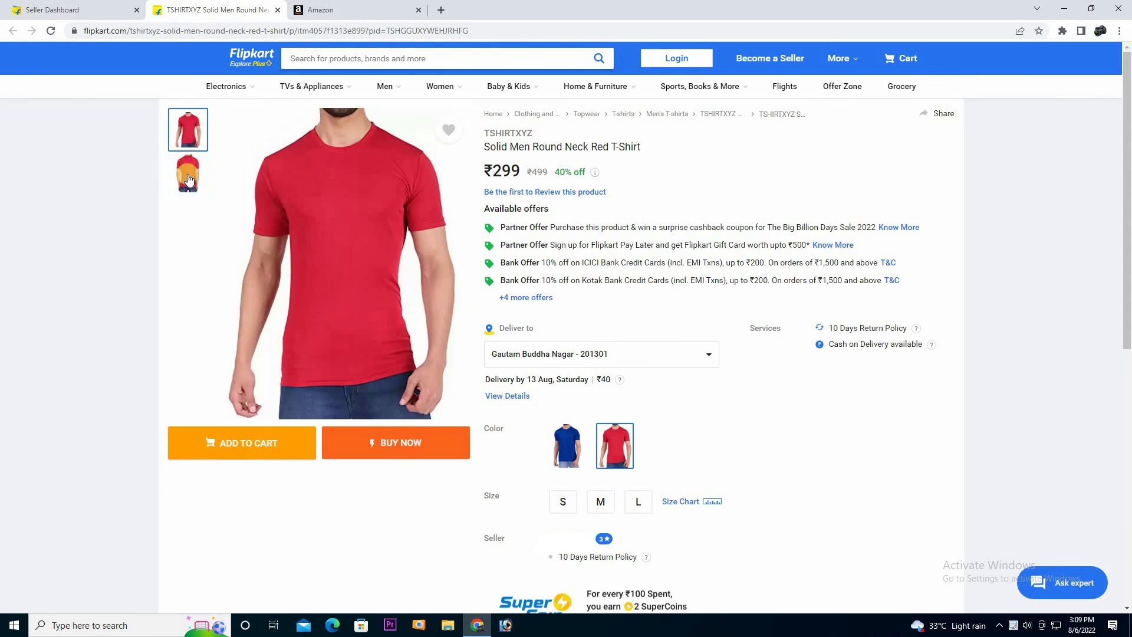
drag(487, 130, 576, 127)
double_click(504, 131)
click(559, 128)
drag(680, 147, 681, 149)
click(681, 150)
double_click(498, 172)
click(696, 172)
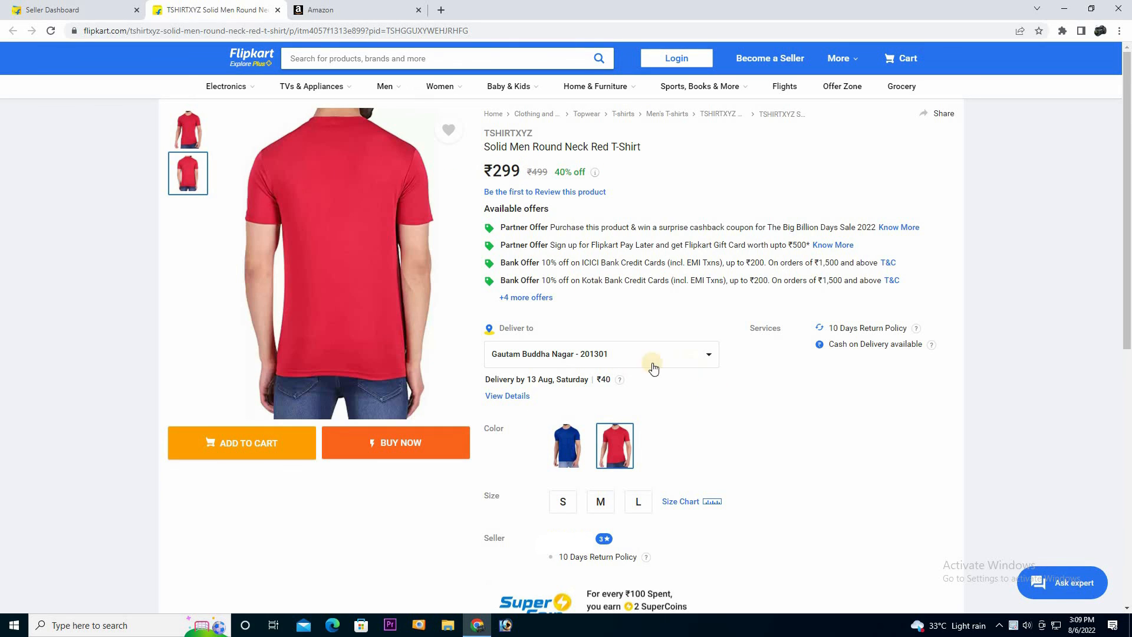
click(608, 381)
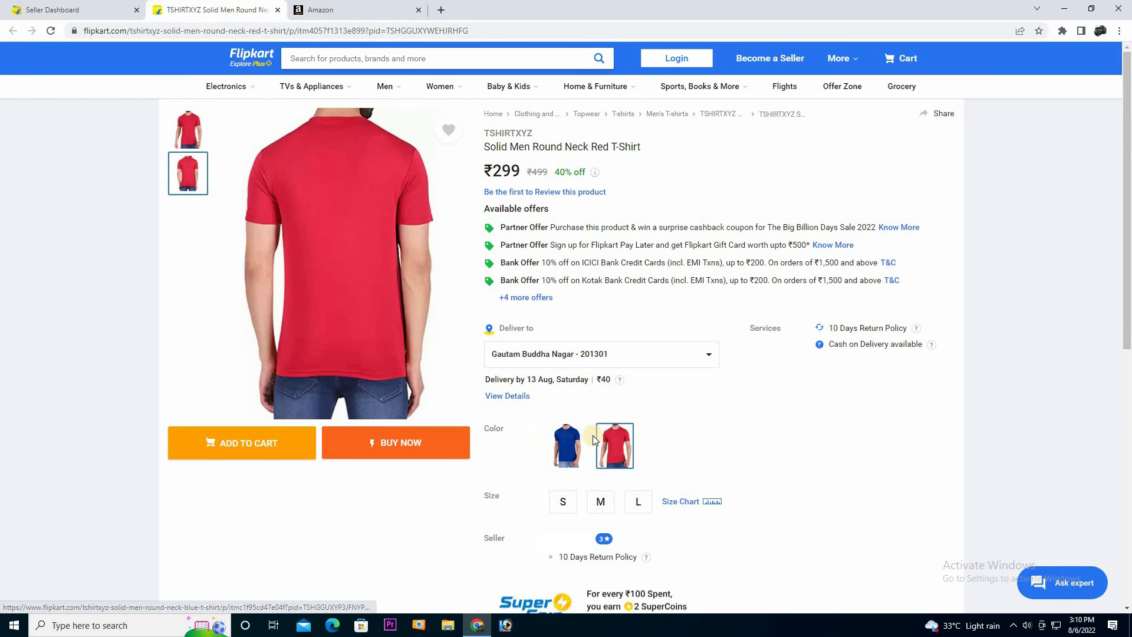
Try sizes S and M, switch to the blue variant, and check the size chart
mouse_move(567, 444)
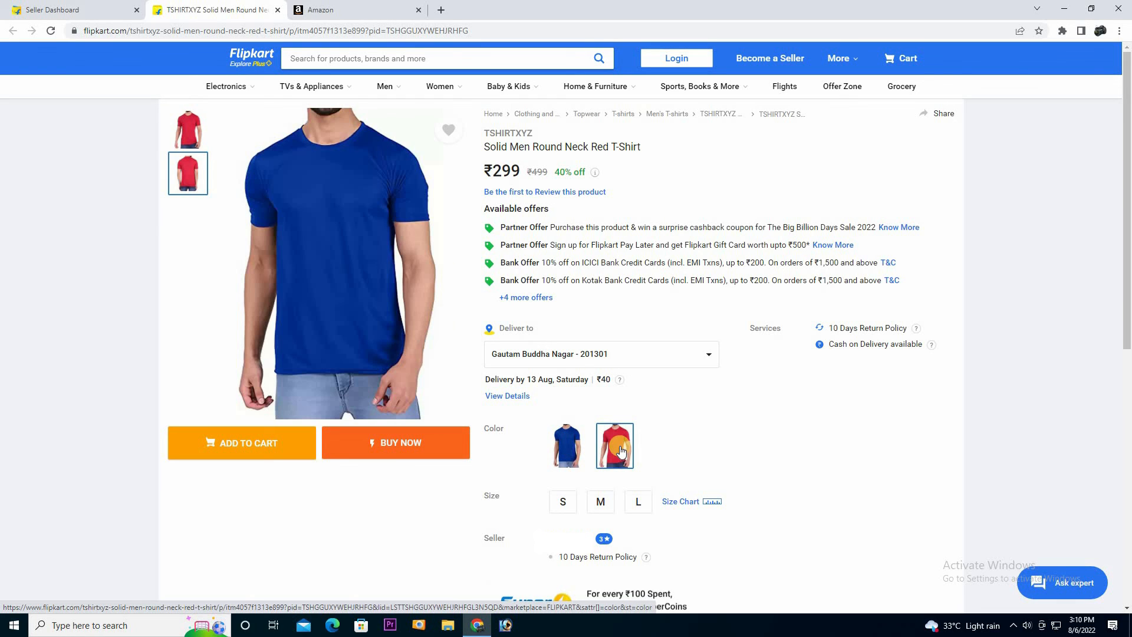
click(565, 503)
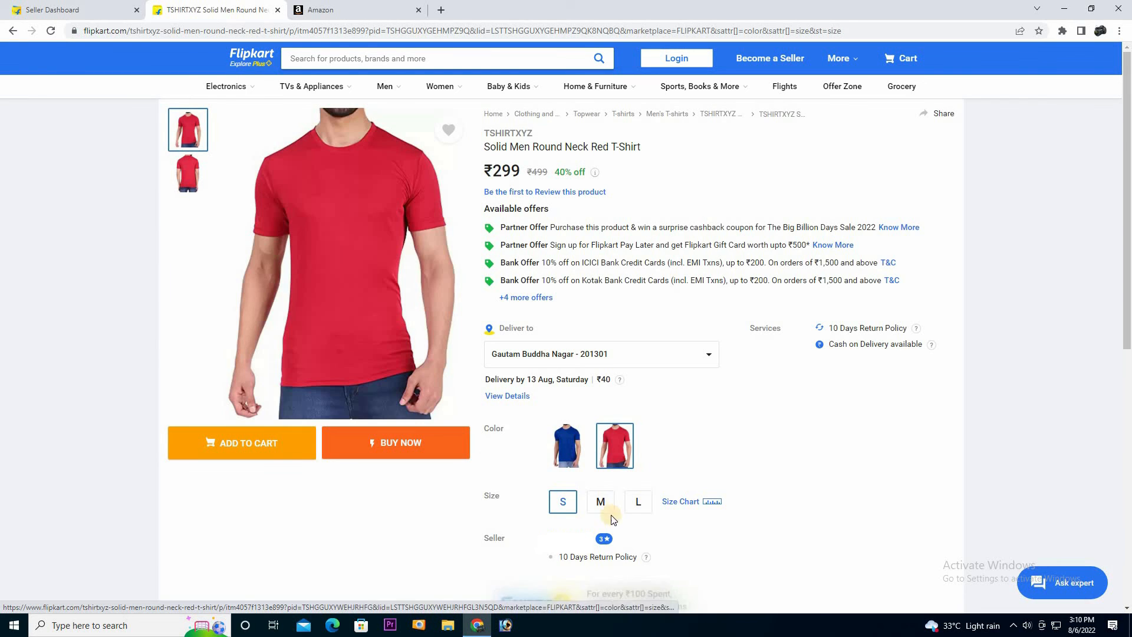
click(635, 509)
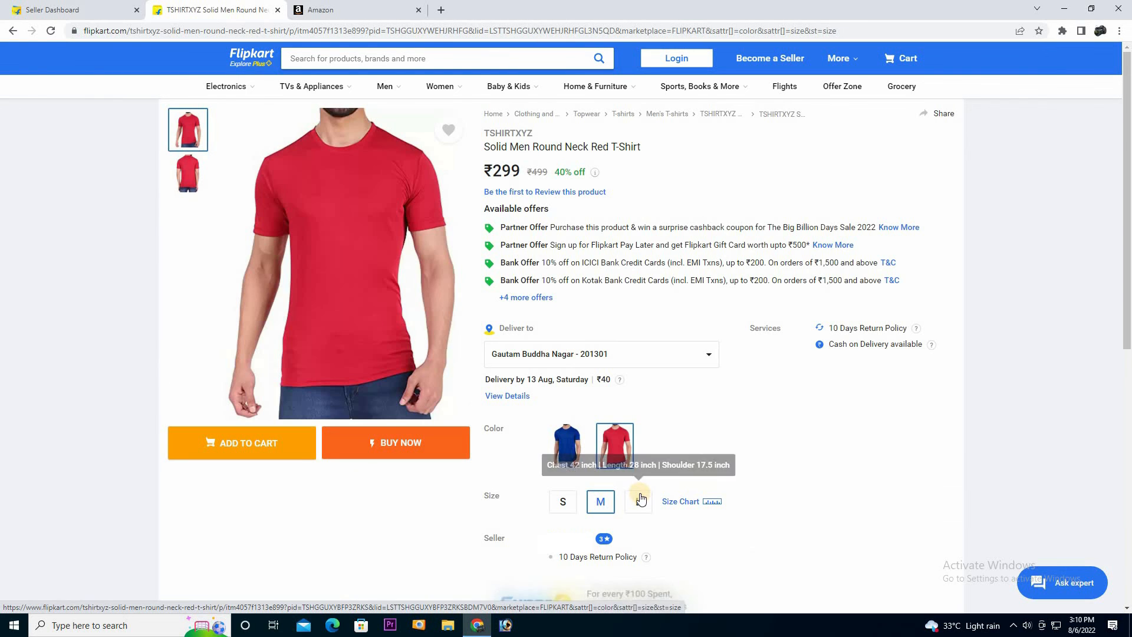
click(566, 437)
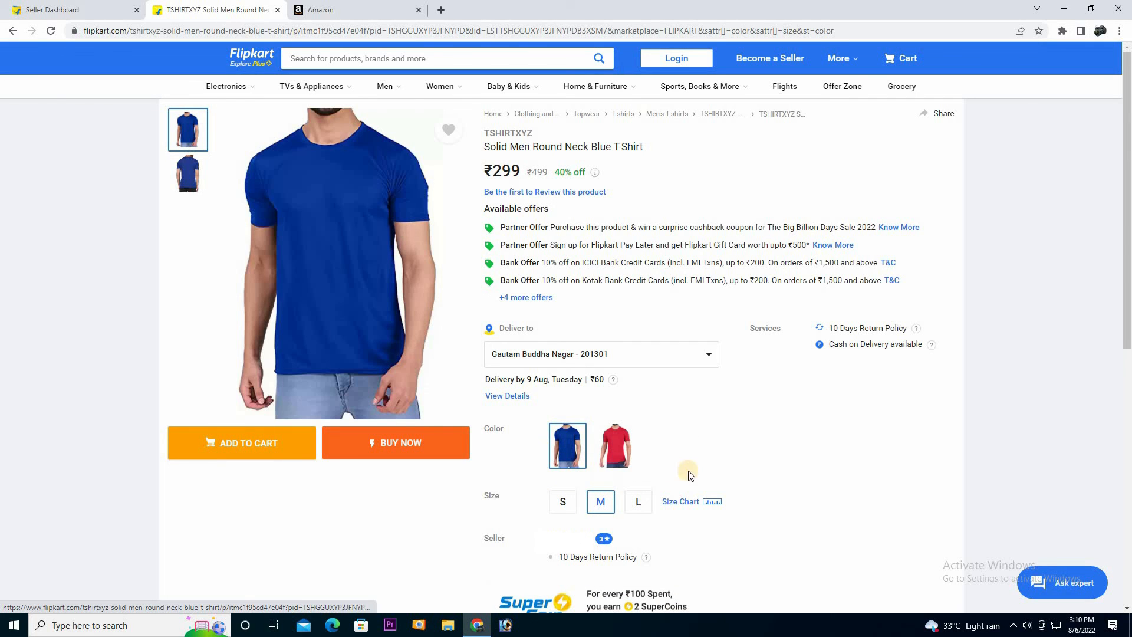
click(679, 501)
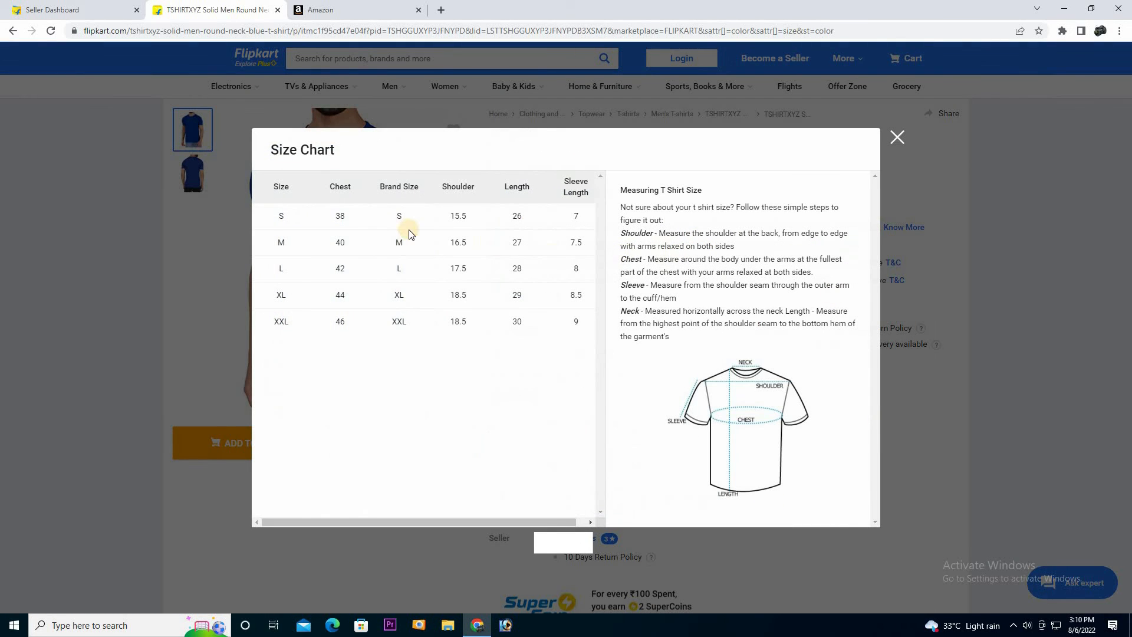
click(898, 138)
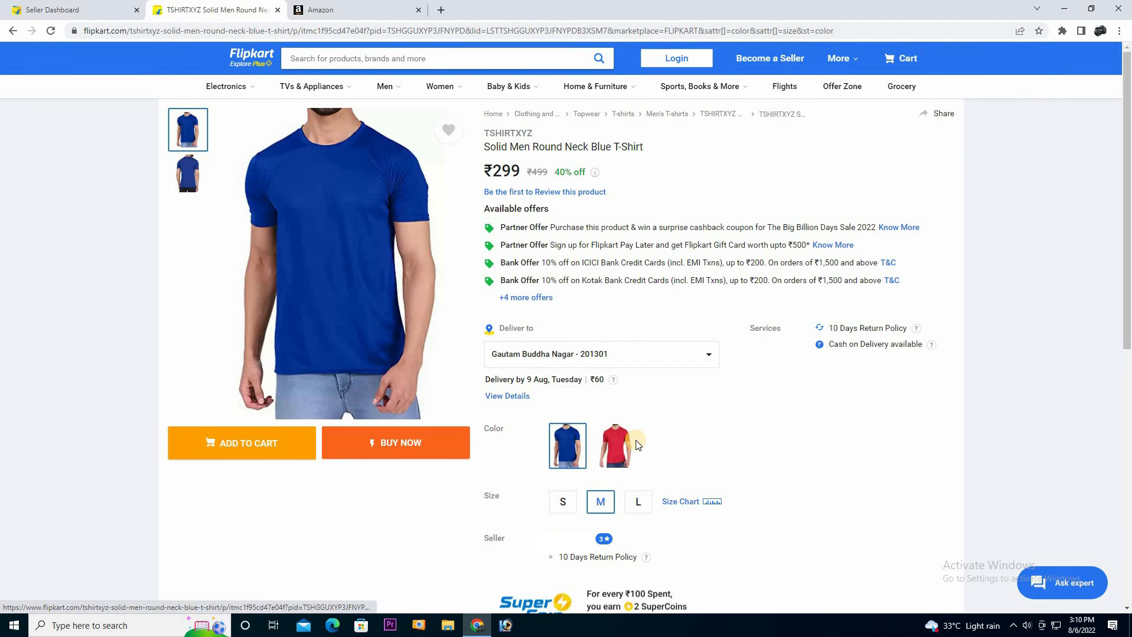